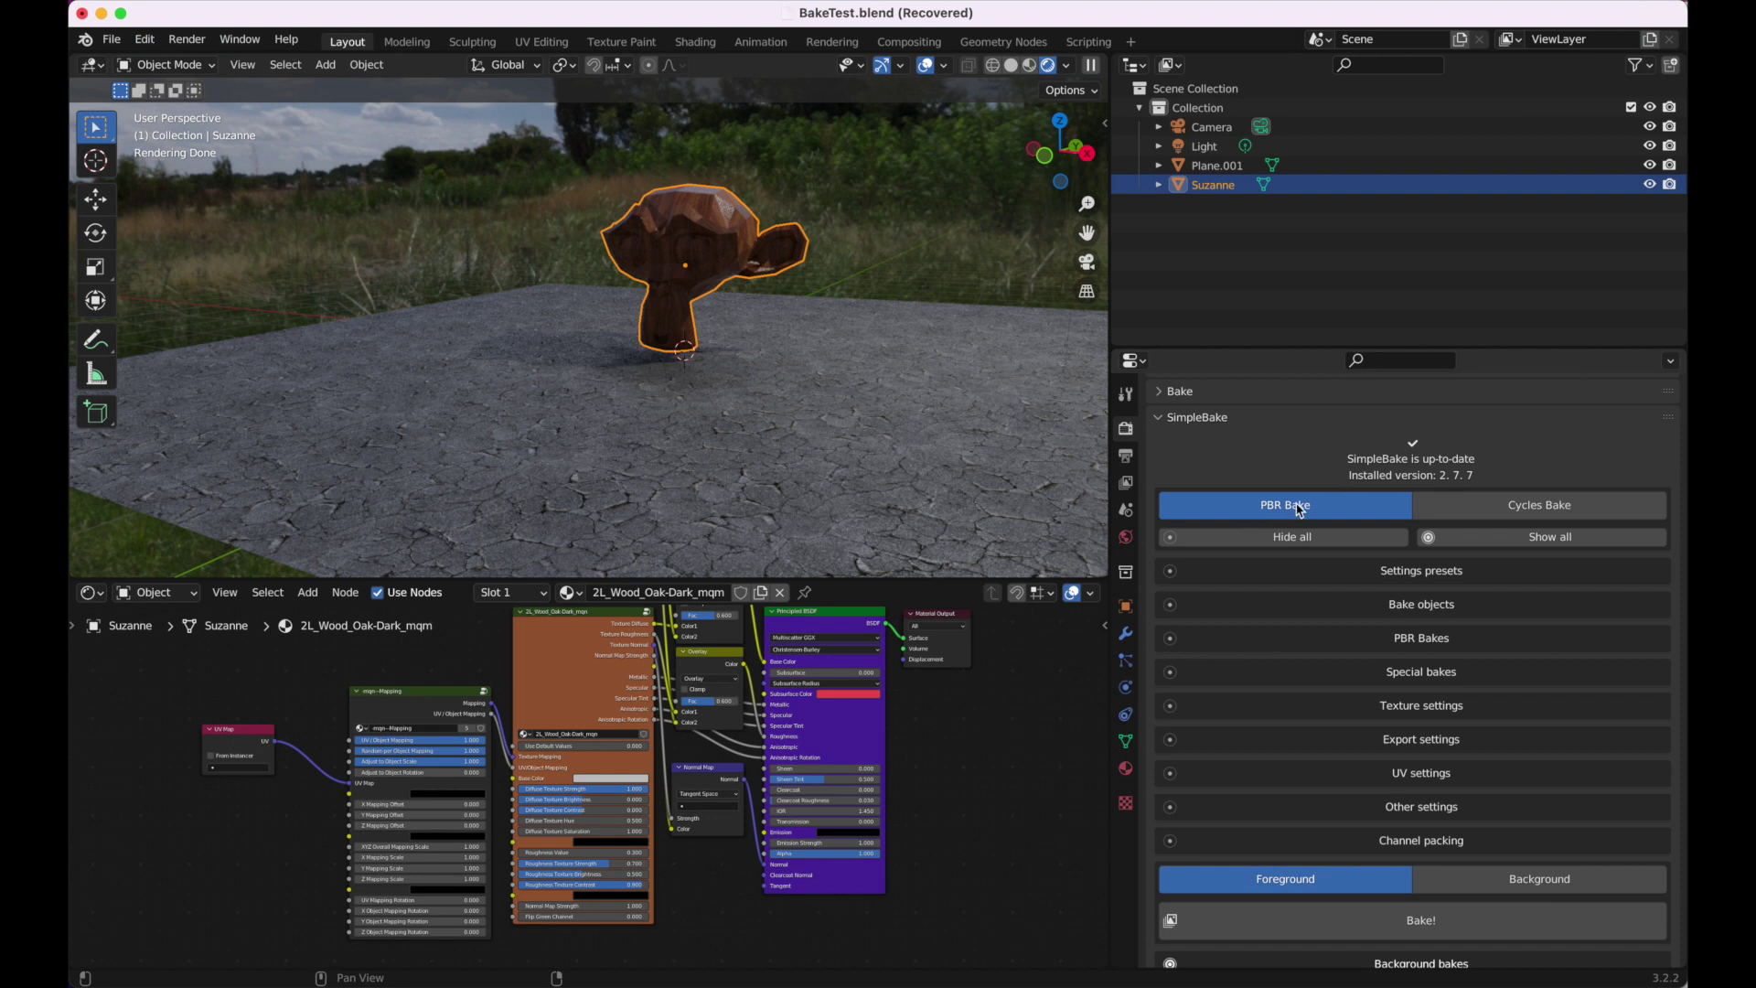
scroll(818, 816, down, 2)
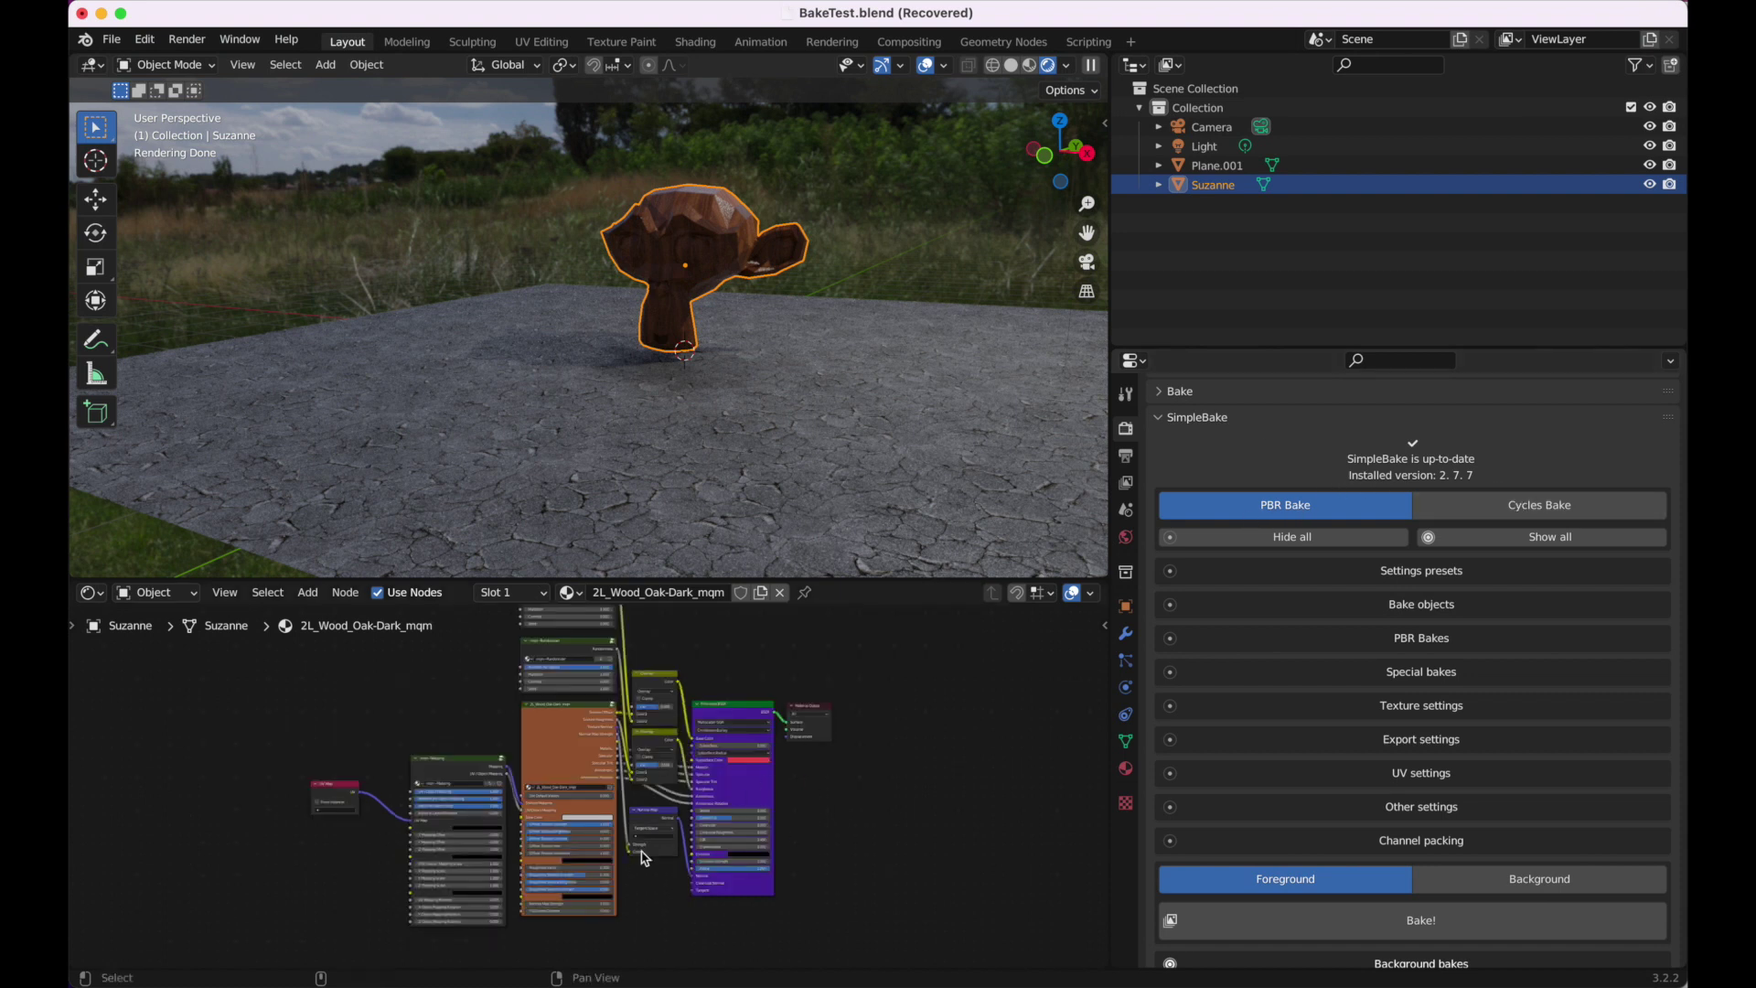
scroll(663, 763, up, 1)
scroll(661, 763, up, 1)
scroll(662, 763, up, 1)
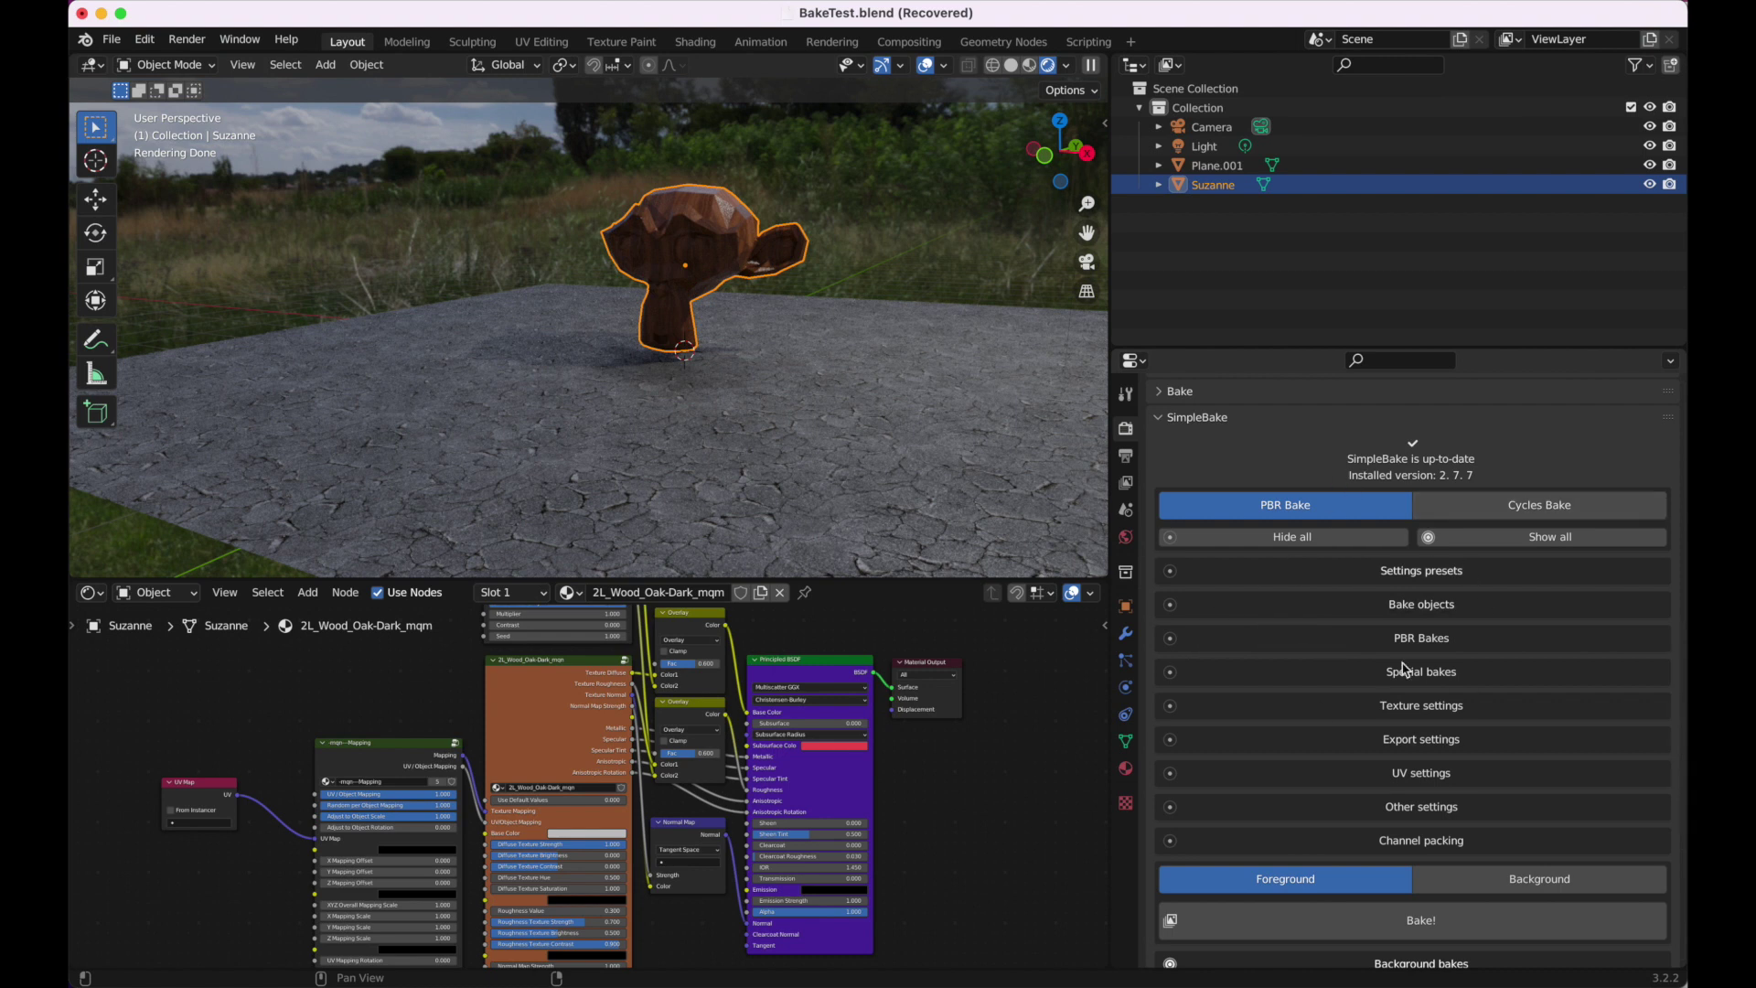
scroll(1450, 531, up, 8)
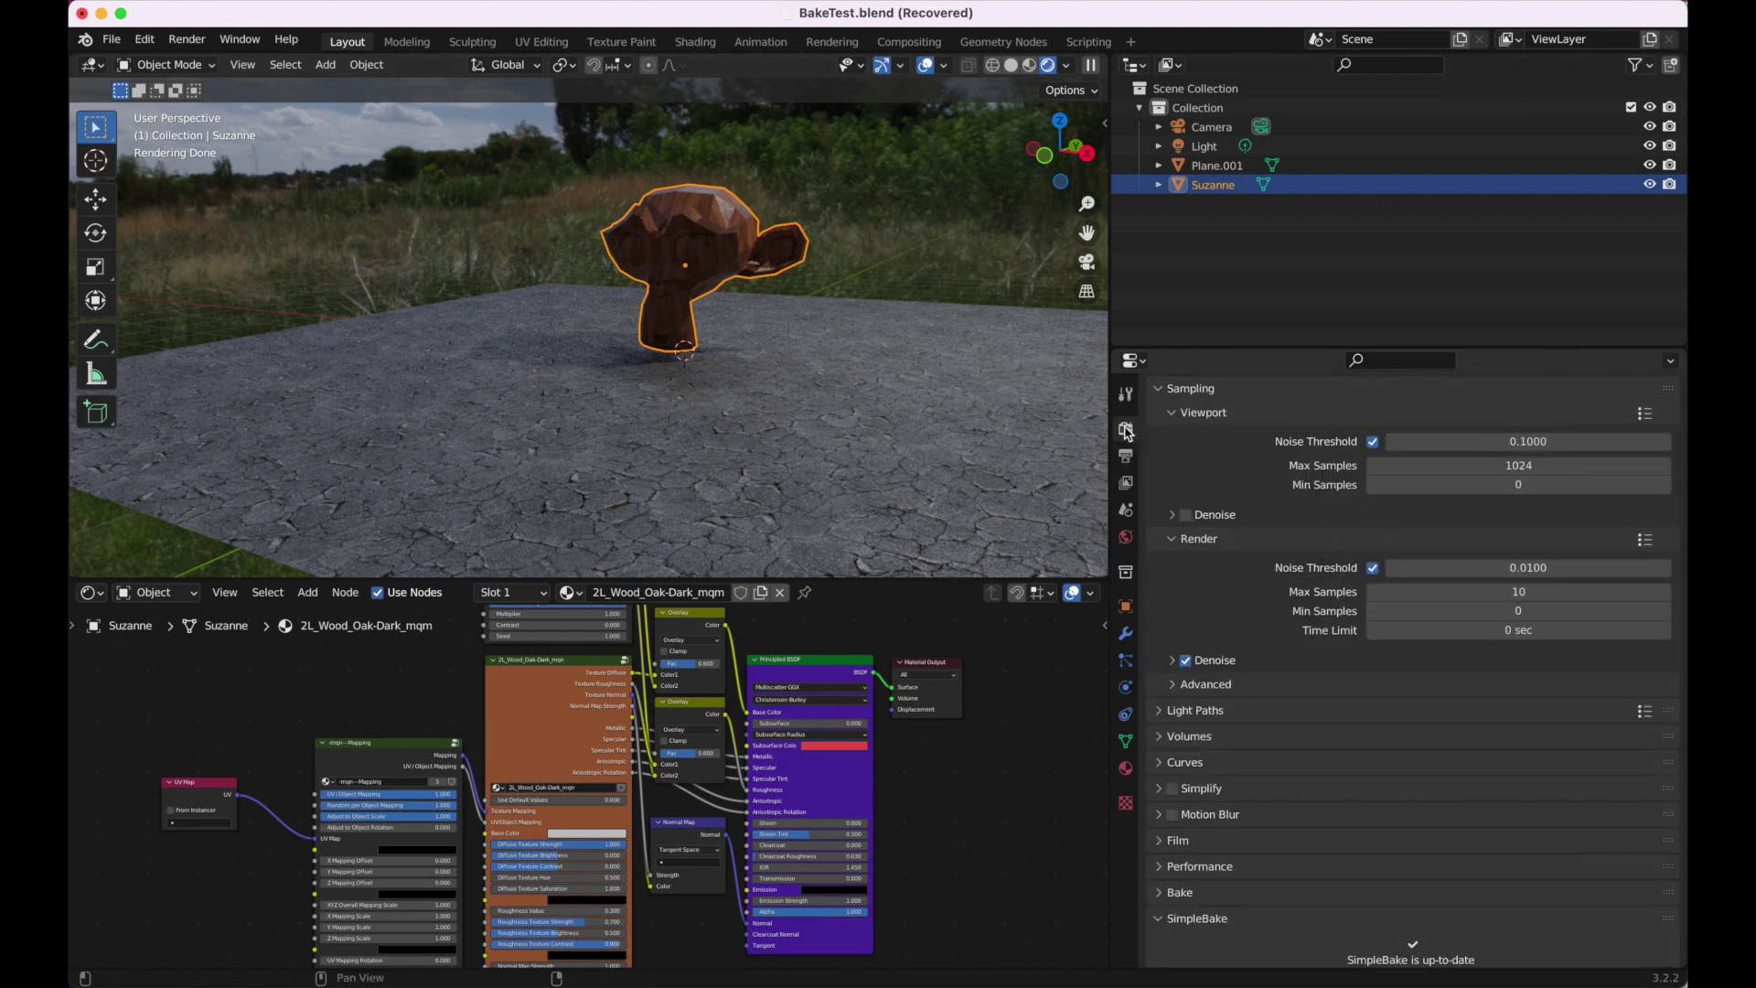
scroll(1200, 470, down, 7)
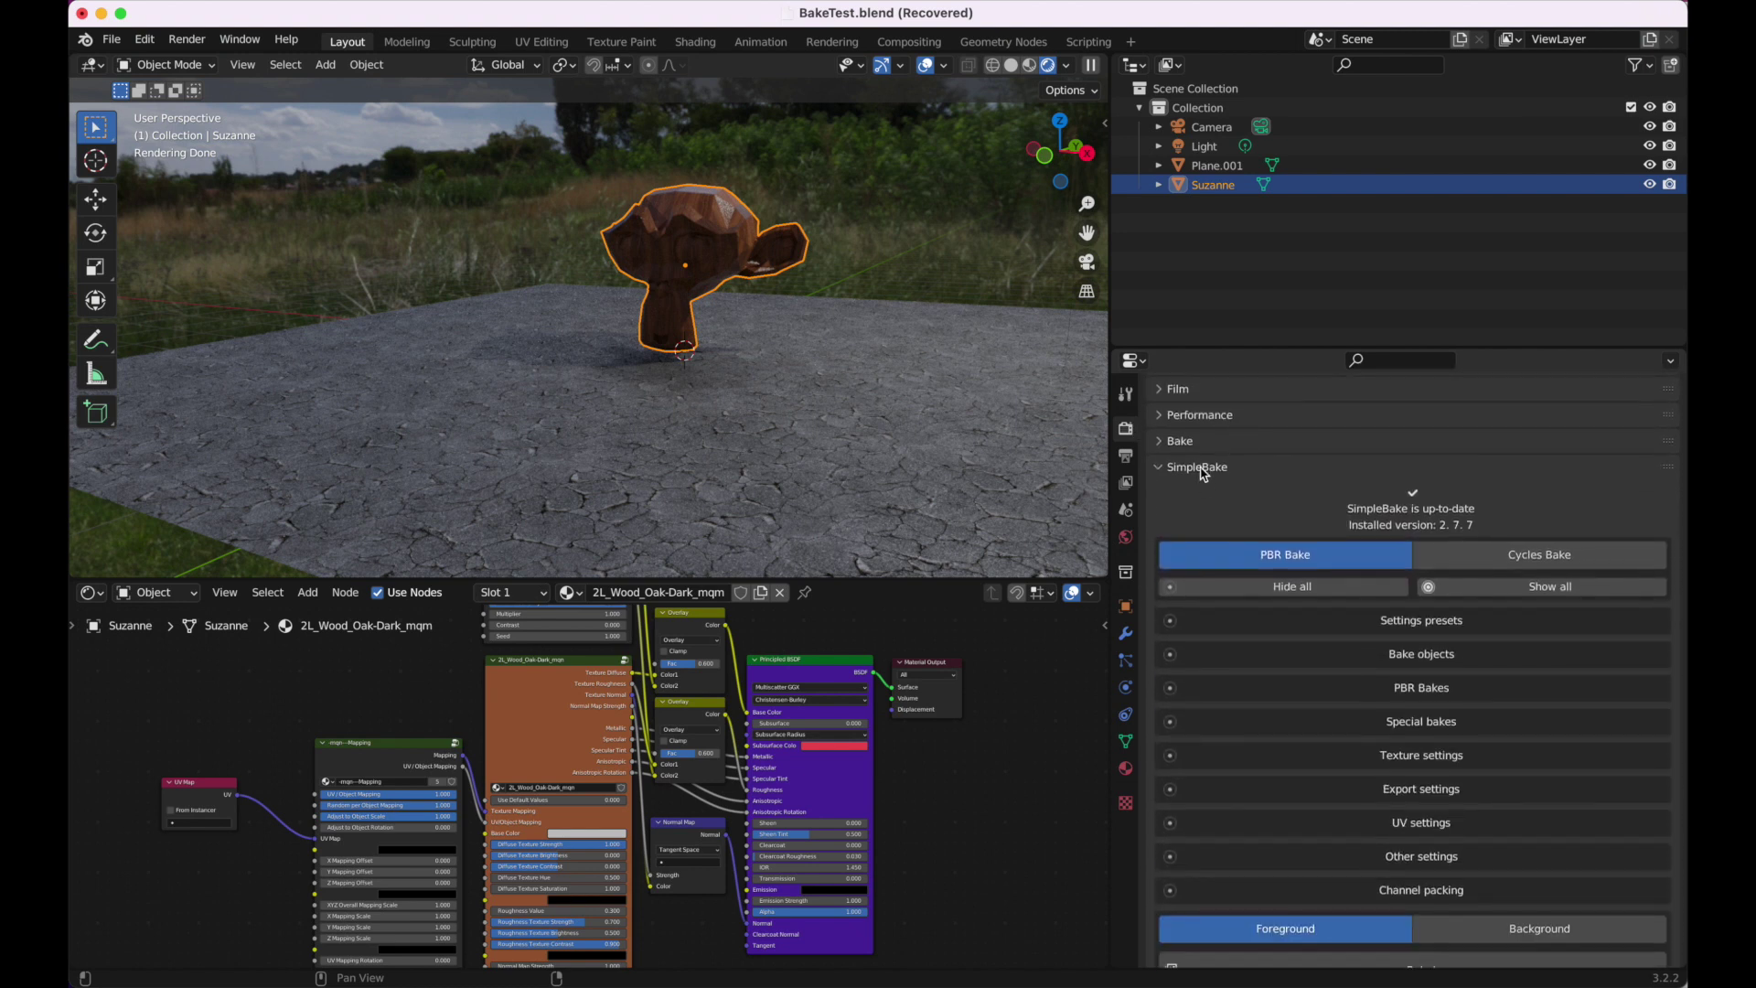
Step: Expand and collapse the SimpleBake sections, toggling bake mode to Cycles and back to PBR
click(1201, 471)
click(1194, 775)
scroll(1194, 776, down, 6)
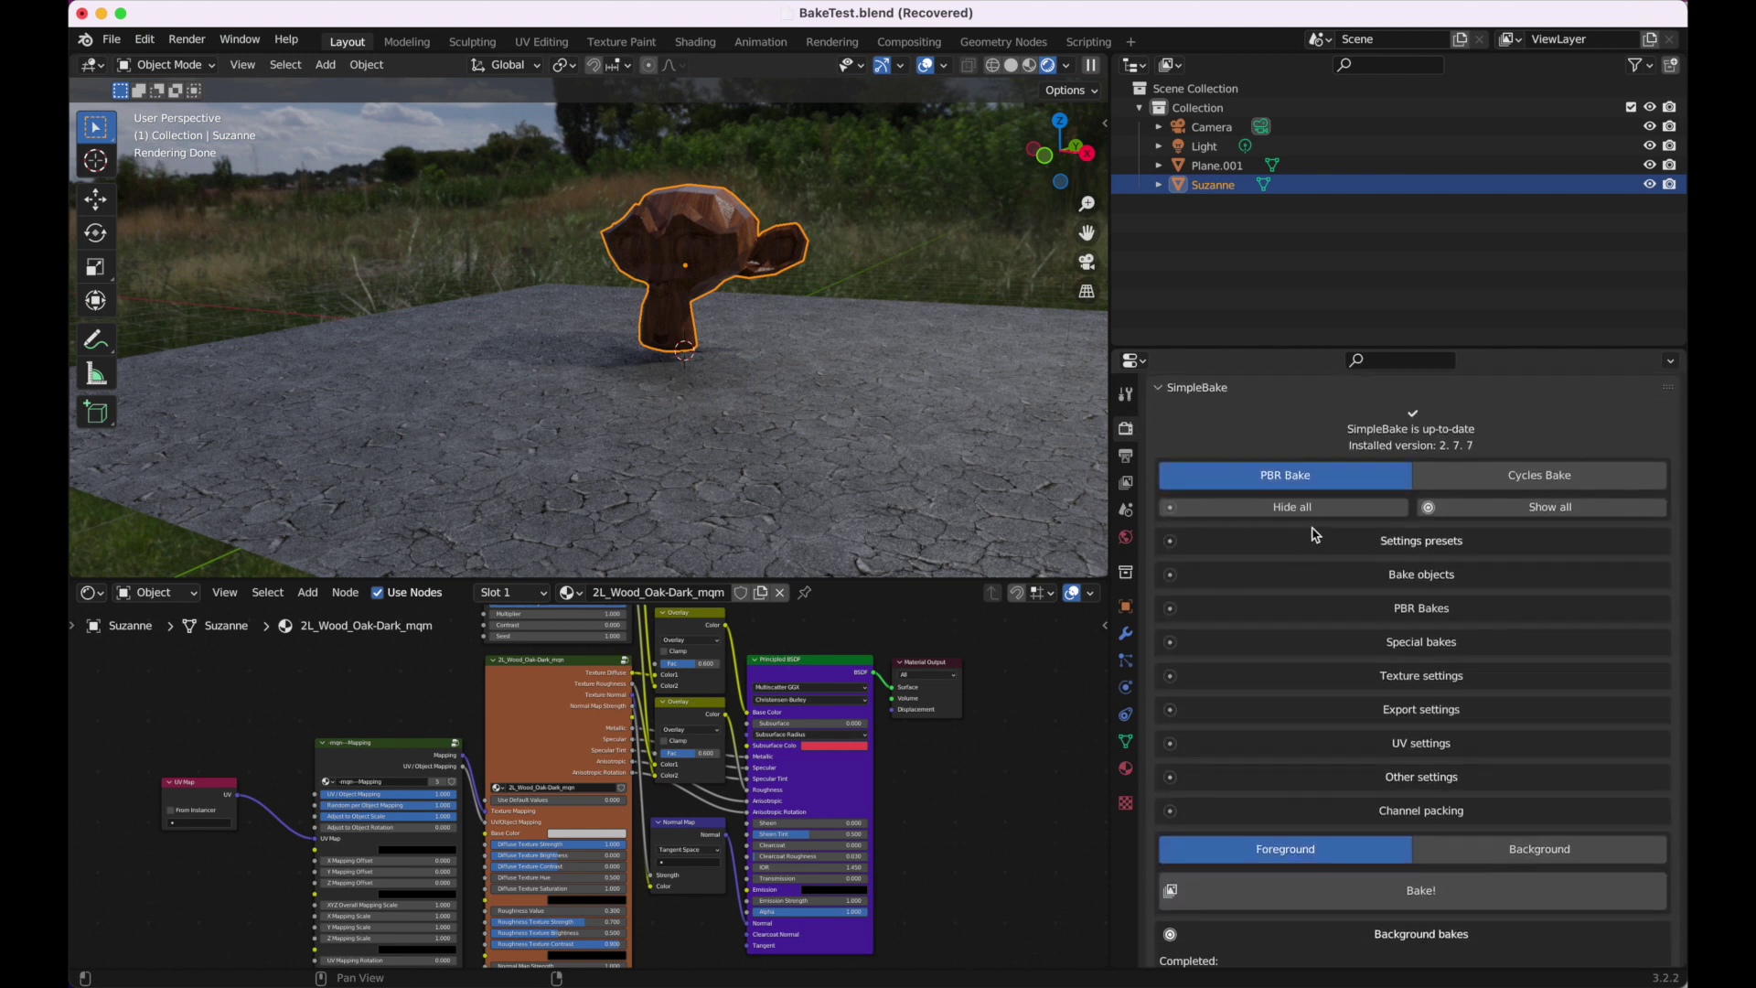
click(1463, 507)
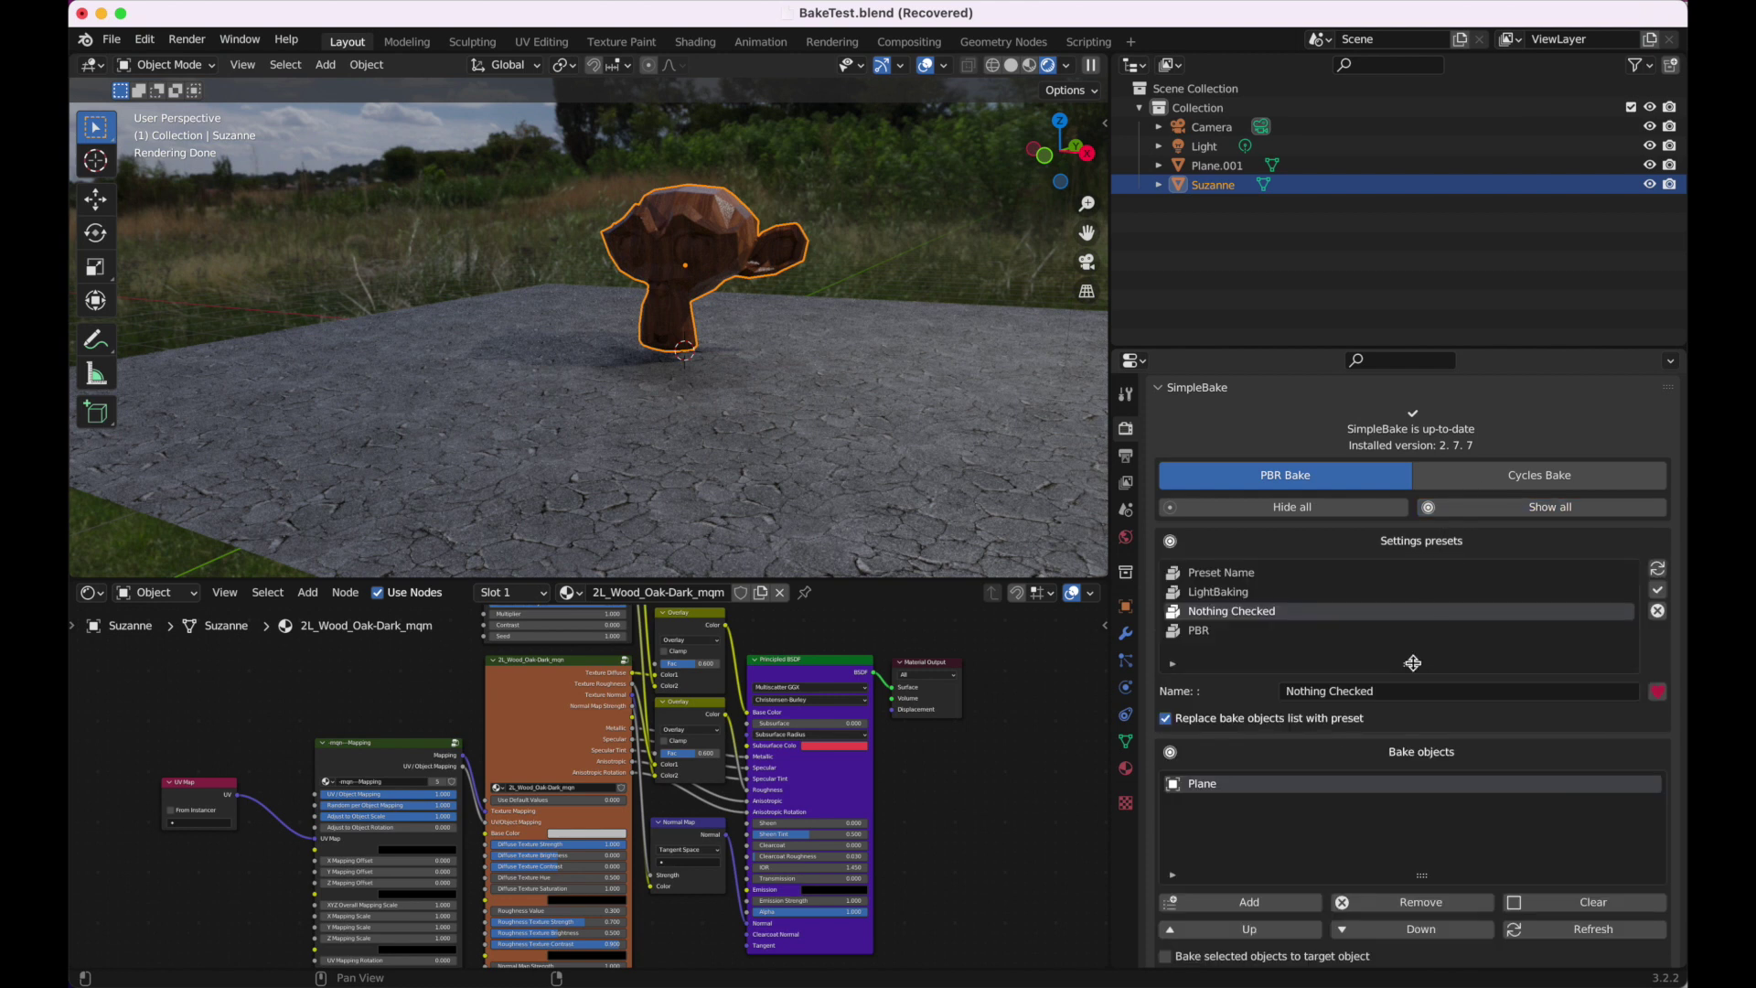
scroll(1417, 667, down, 6)
scroll(1416, 669, up, 5)
scroll(1416, 668, up, 1)
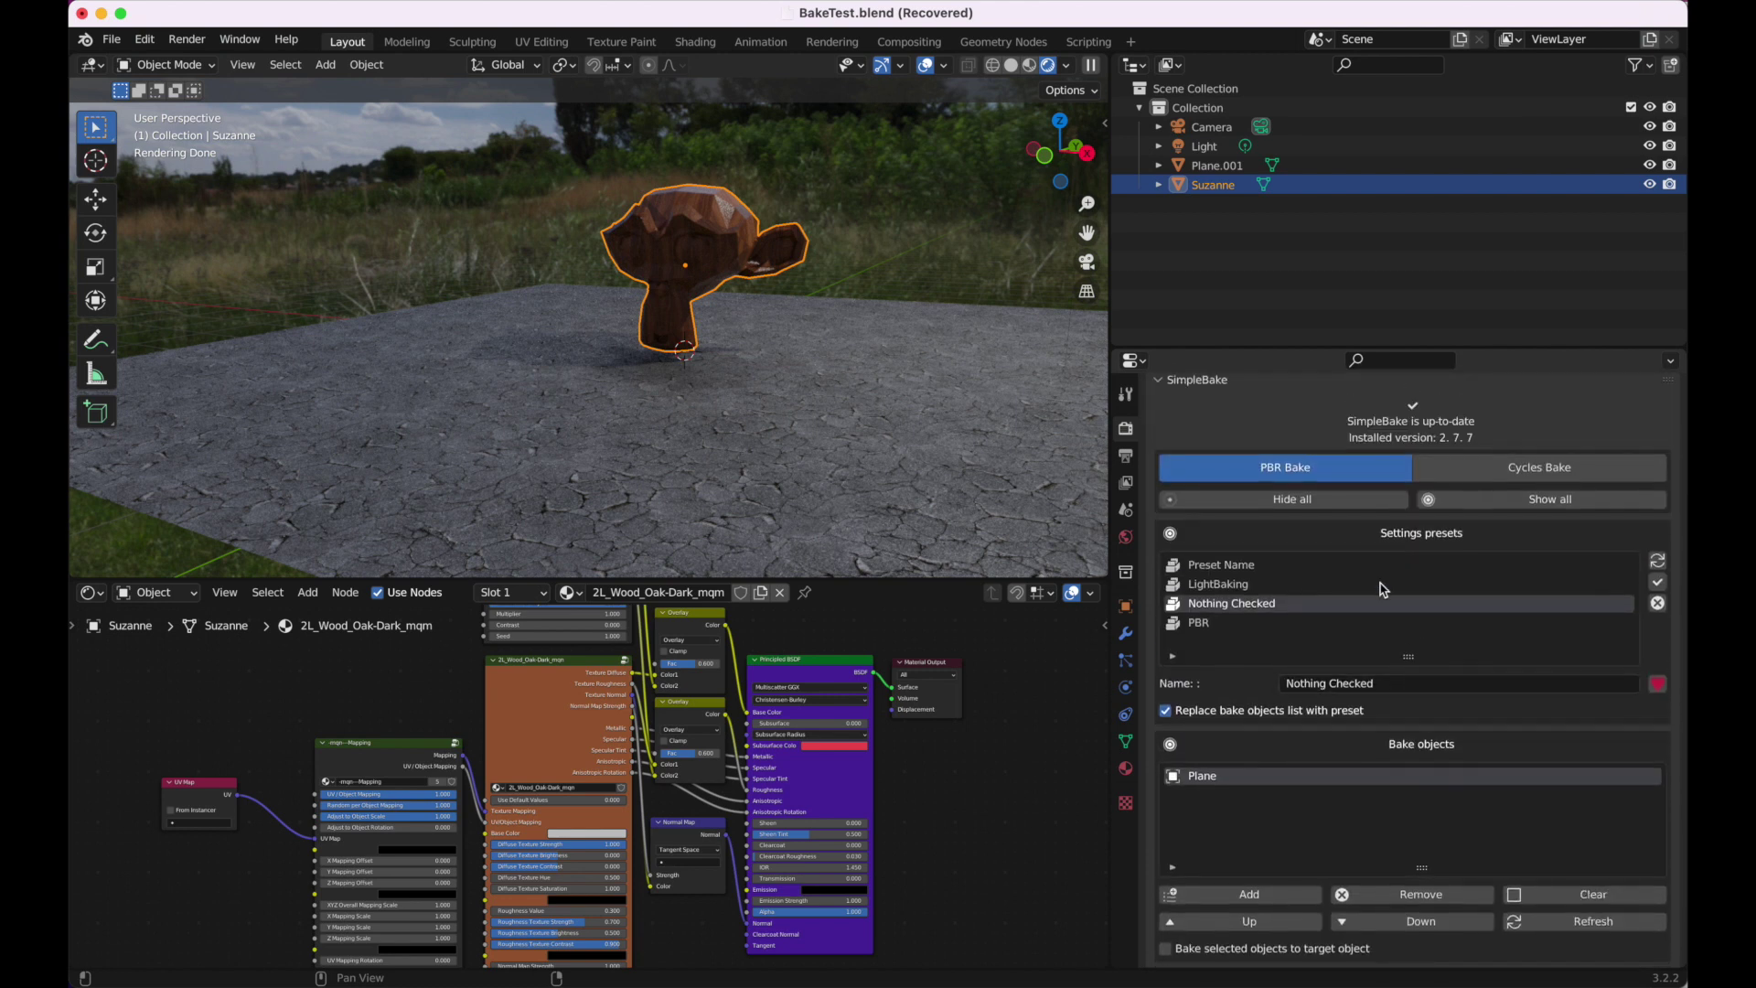
click(1353, 500)
click(1459, 464)
click(1315, 468)
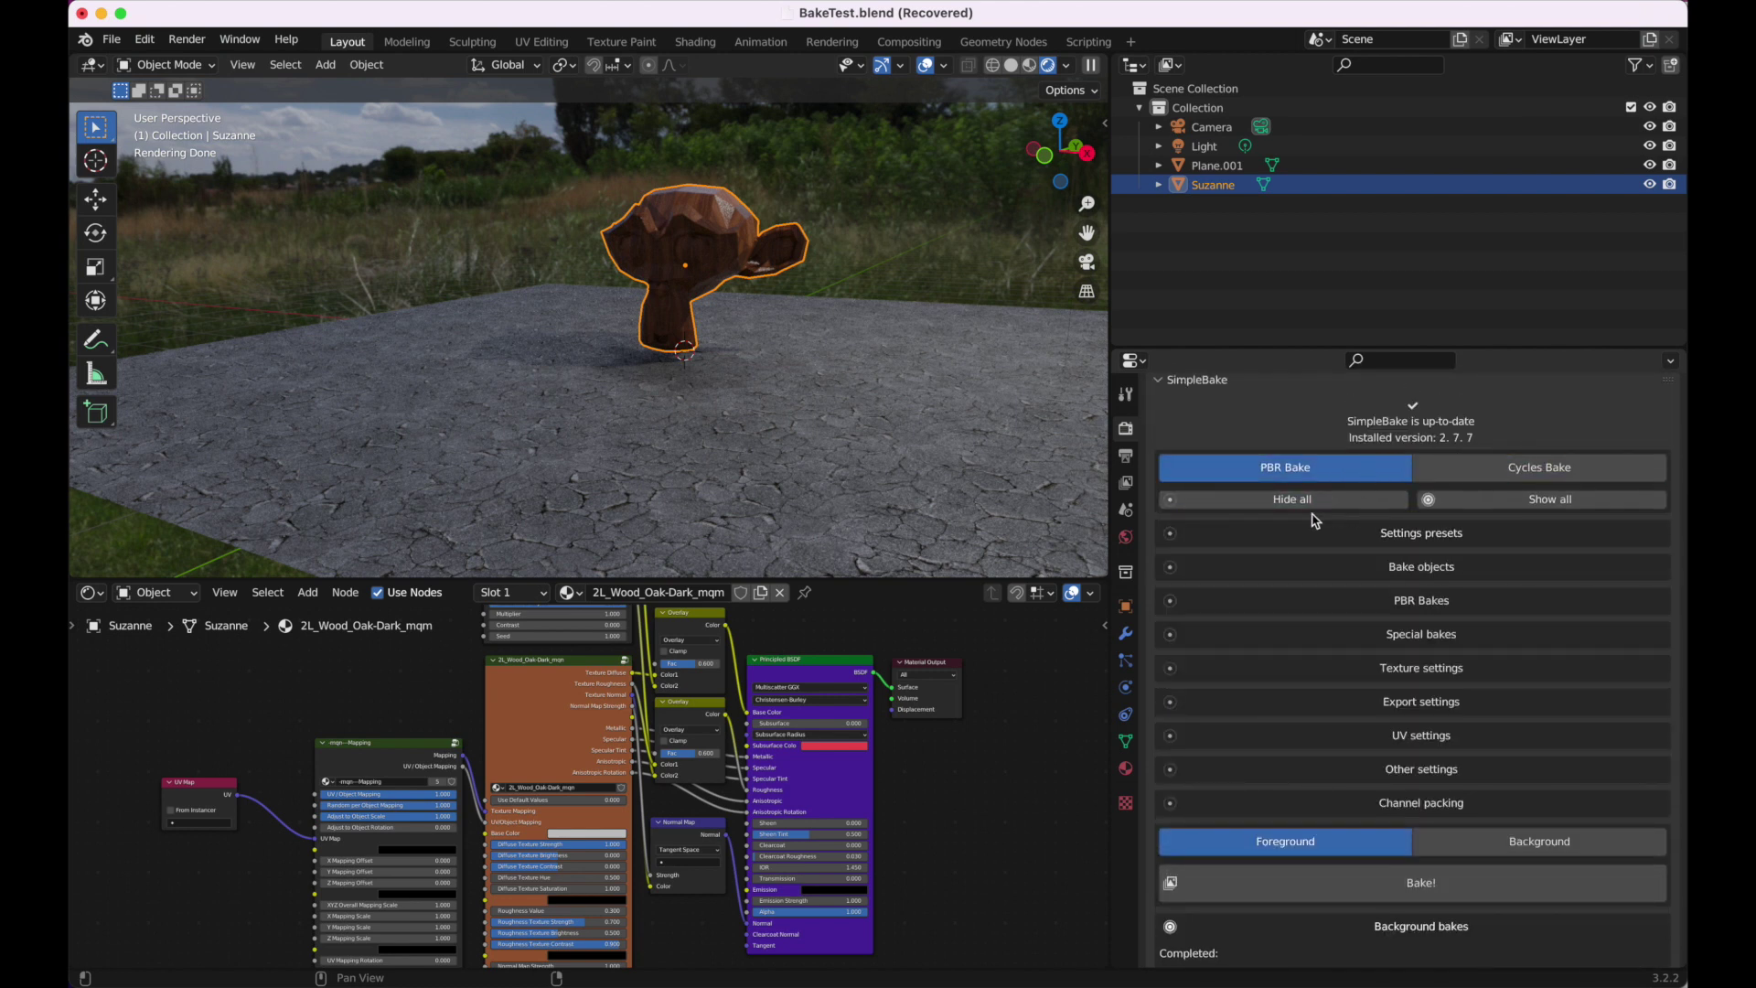
scroll(1314, 466, down, 2)
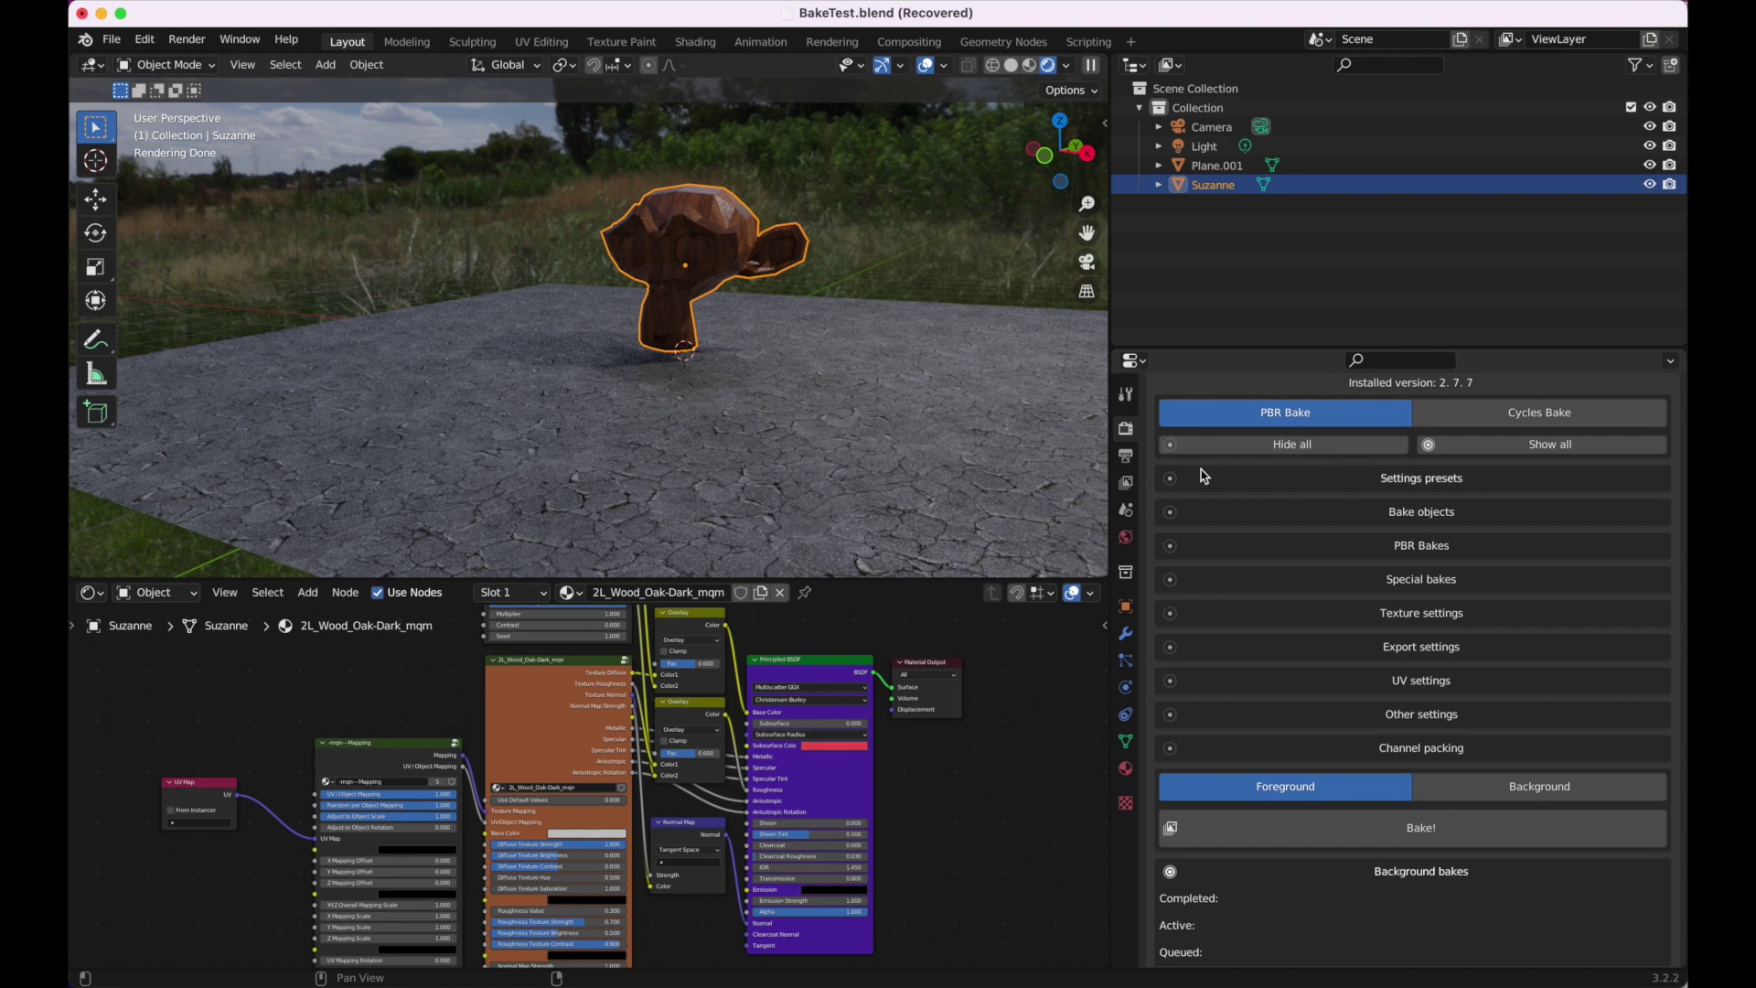
Step: Load the LightBaking, Nothing Checked and PBR presets, then Nothing Checked again
click(1203, 478)
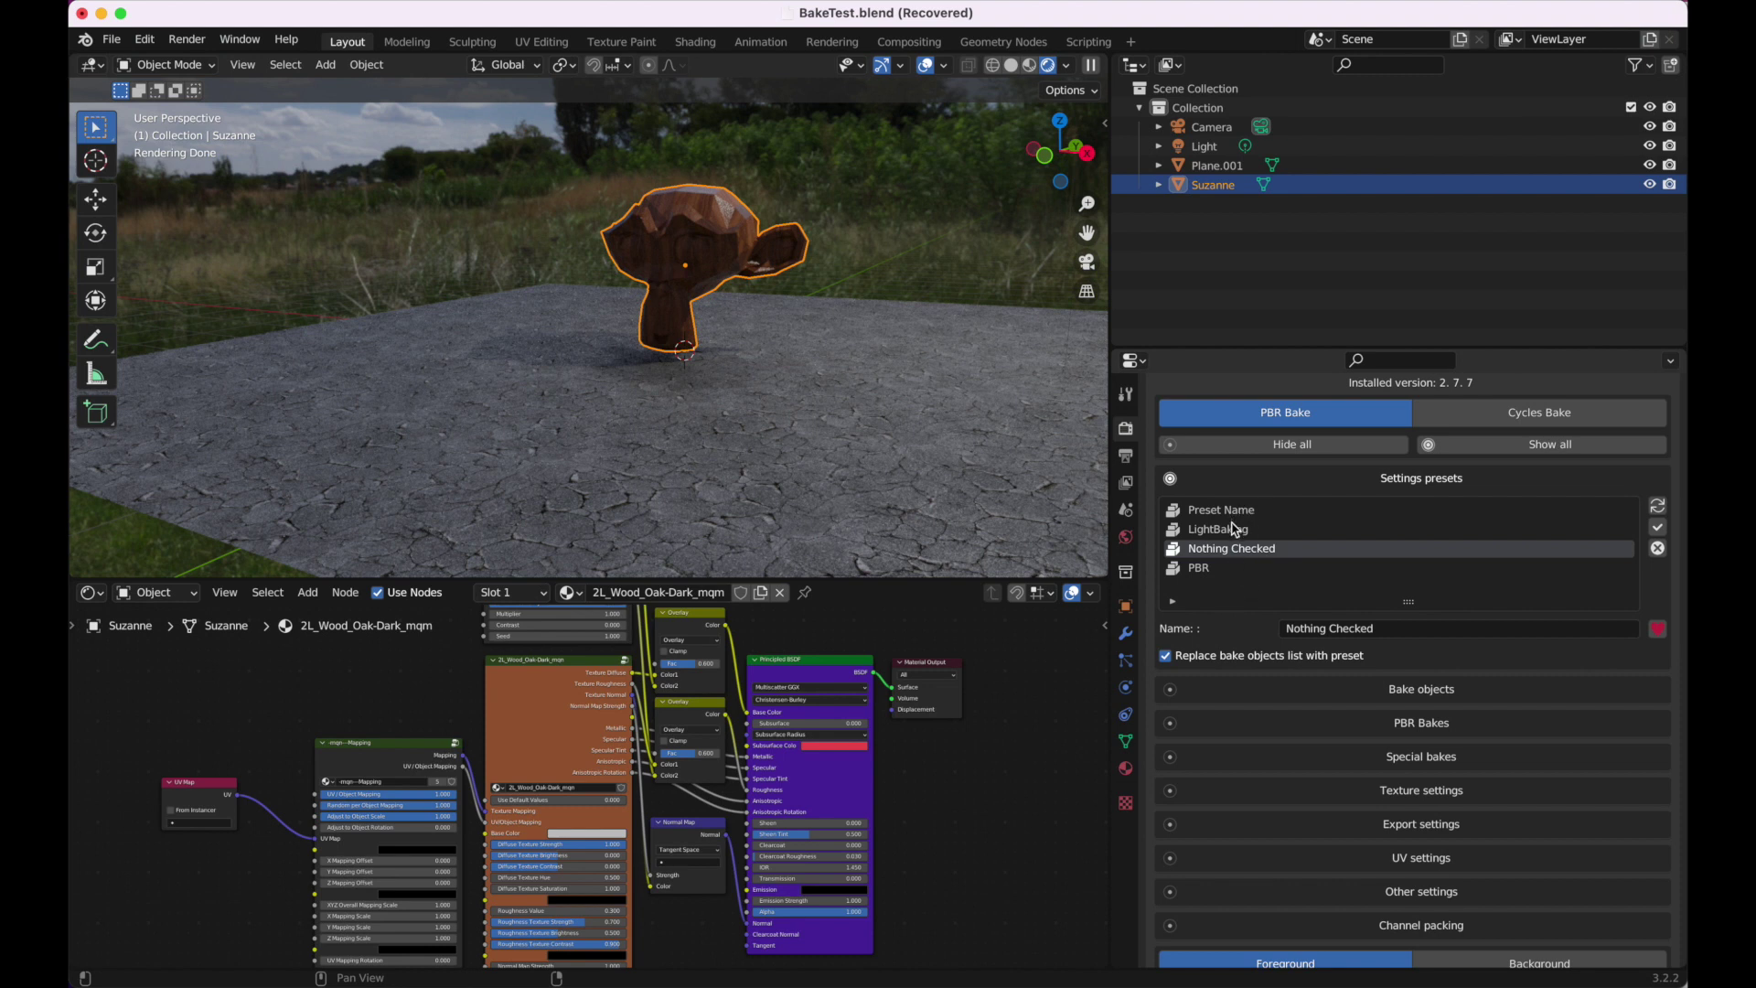
click(1236, 529)
click(1659, 529)
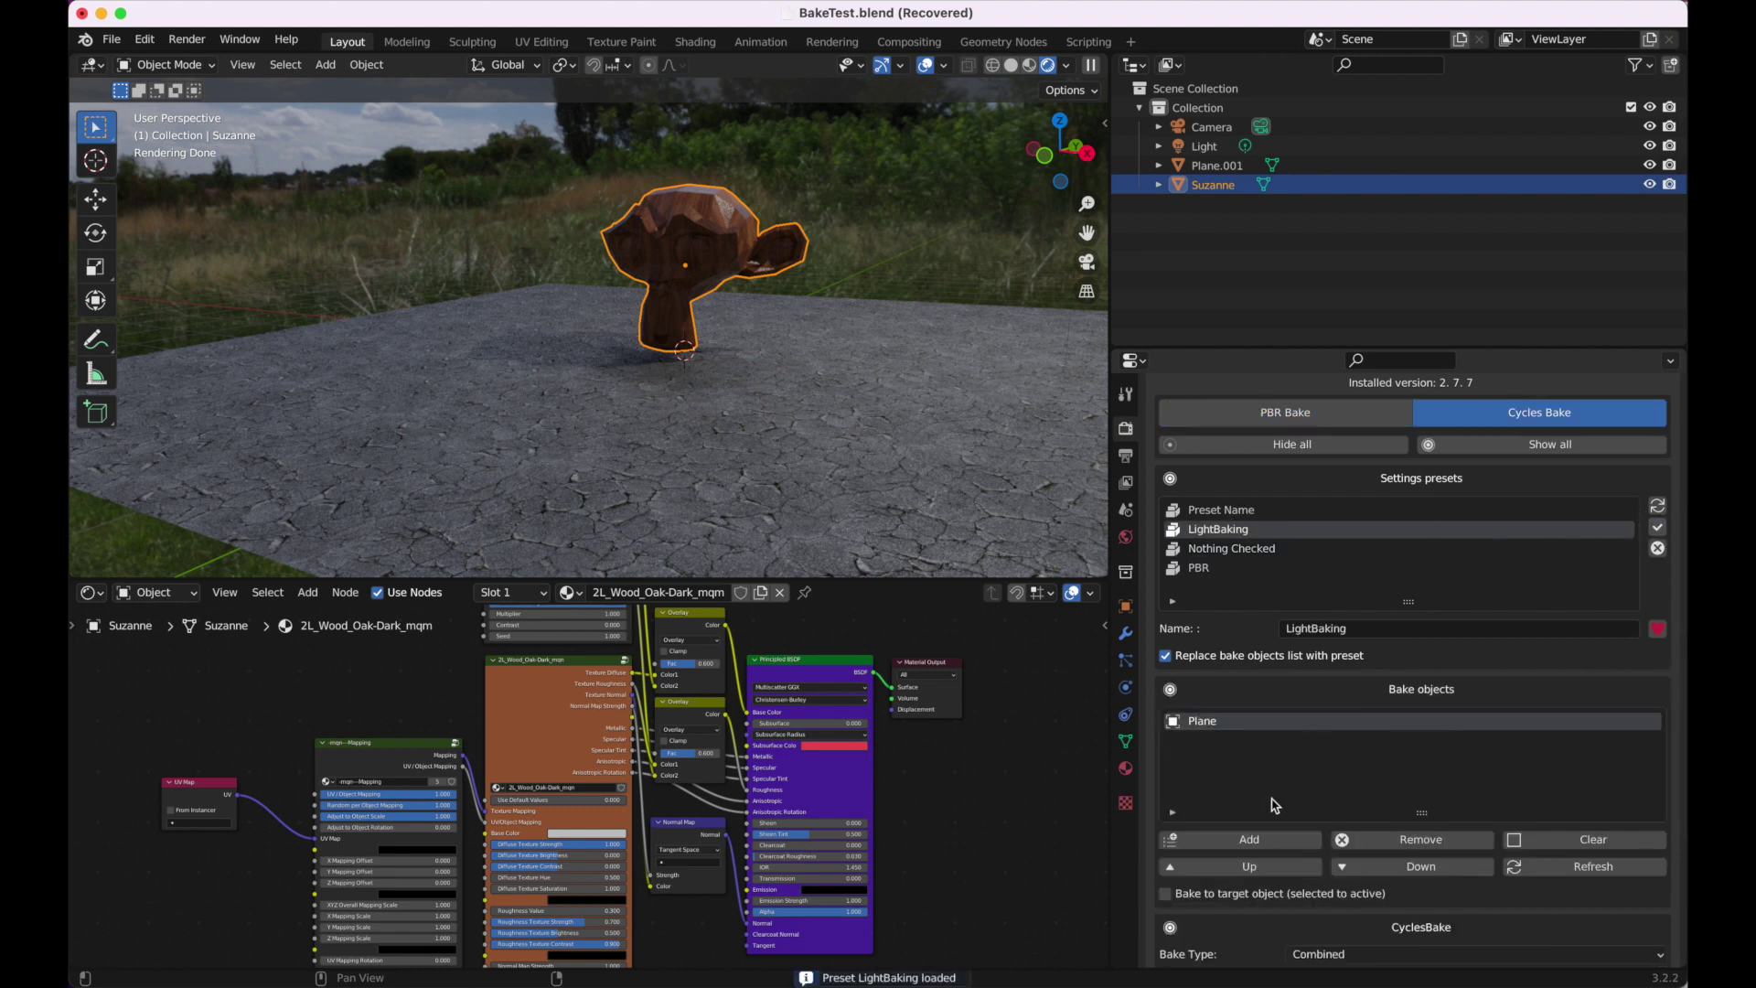
click(1314, 549)
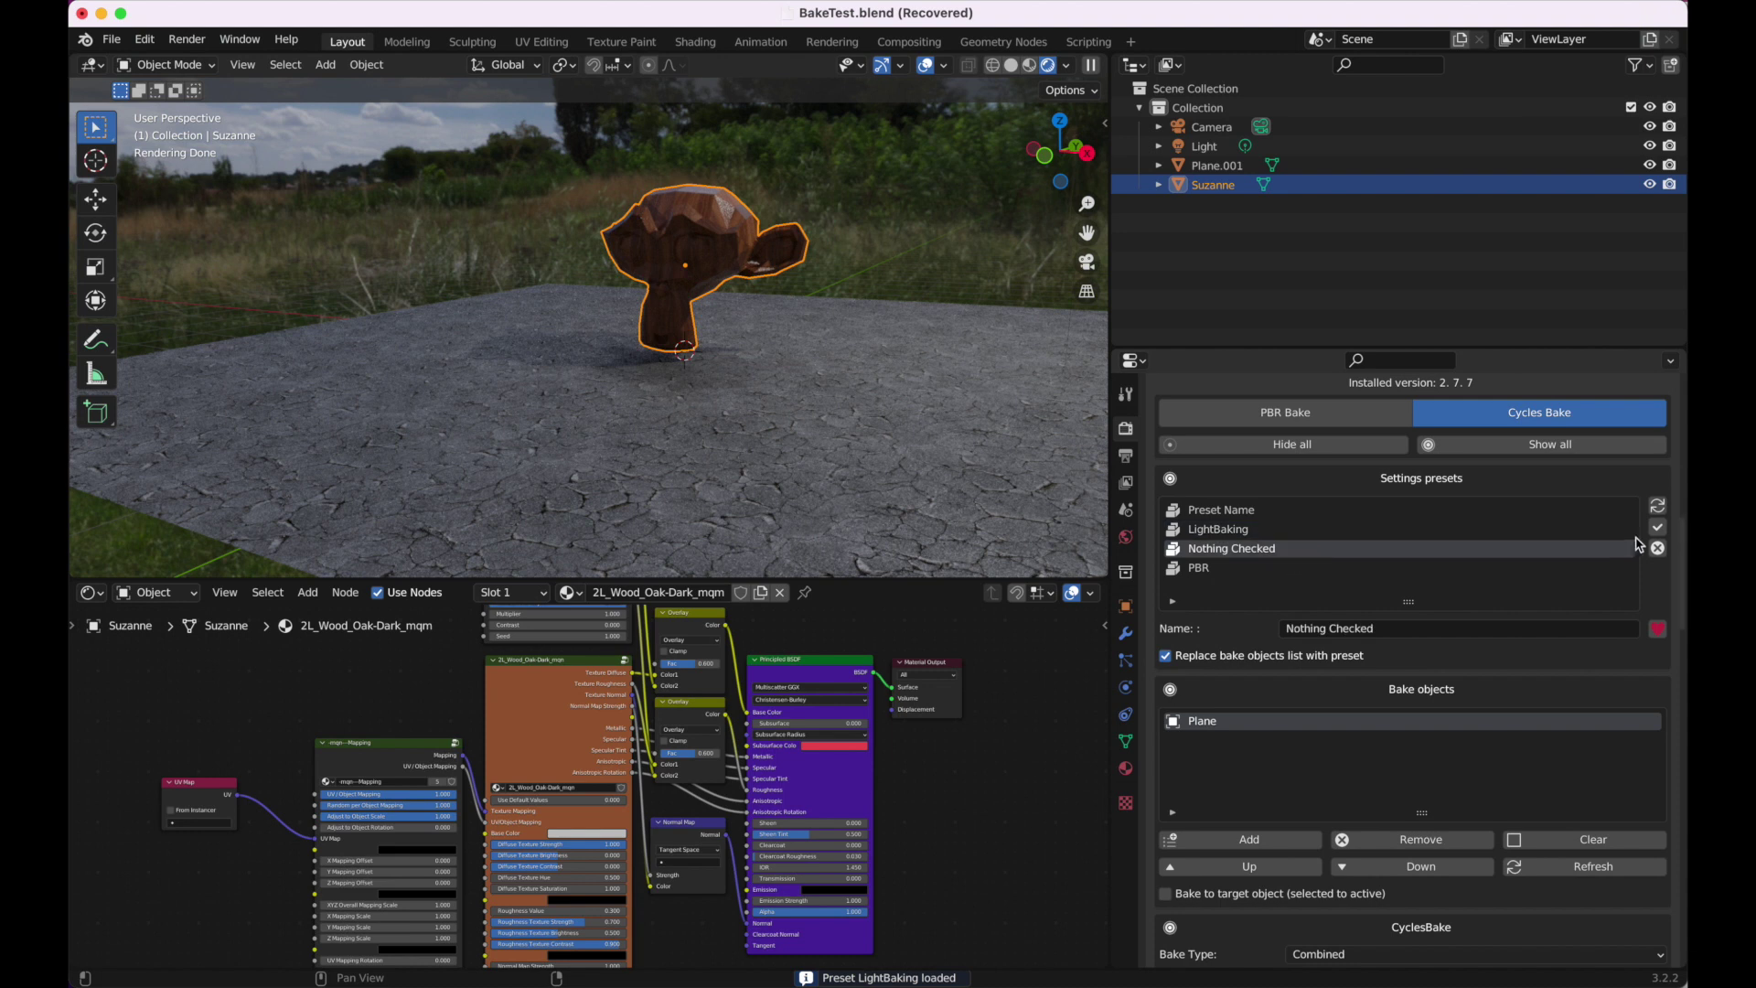
click(1657, 529)
click(1356, 568)
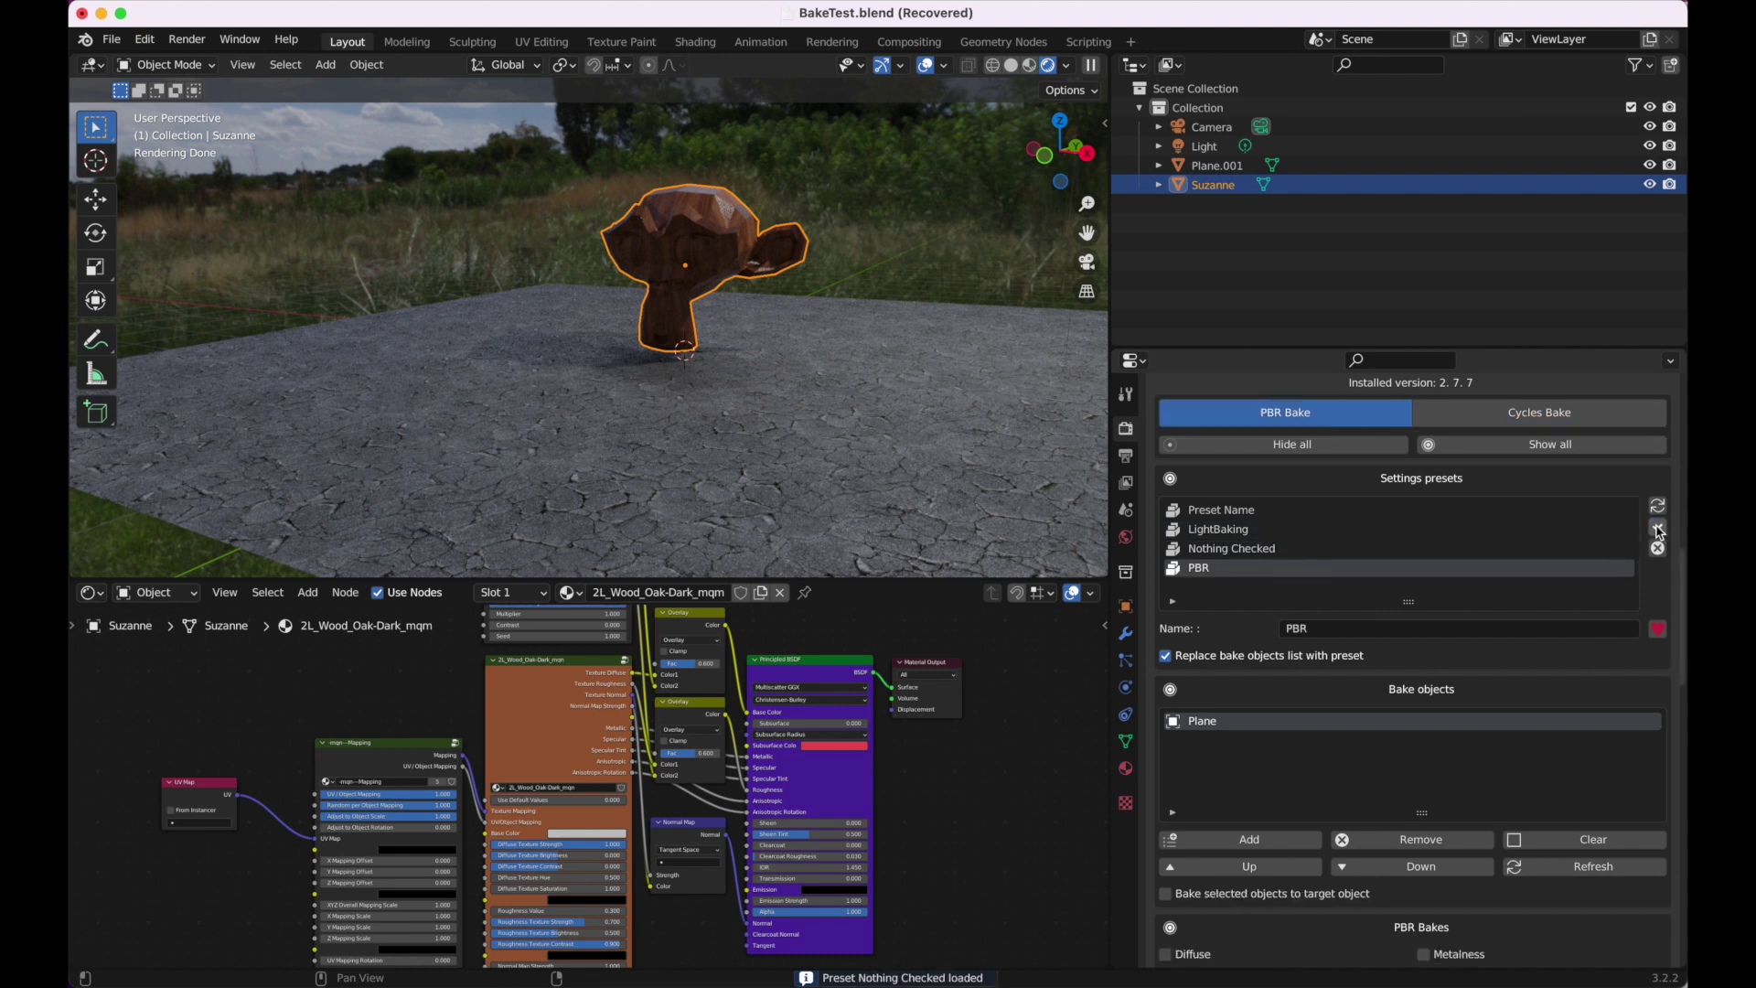
click(1657, 528)
scroll(1351, 827, down, 3)
scroll(1351, 828, up, 1)
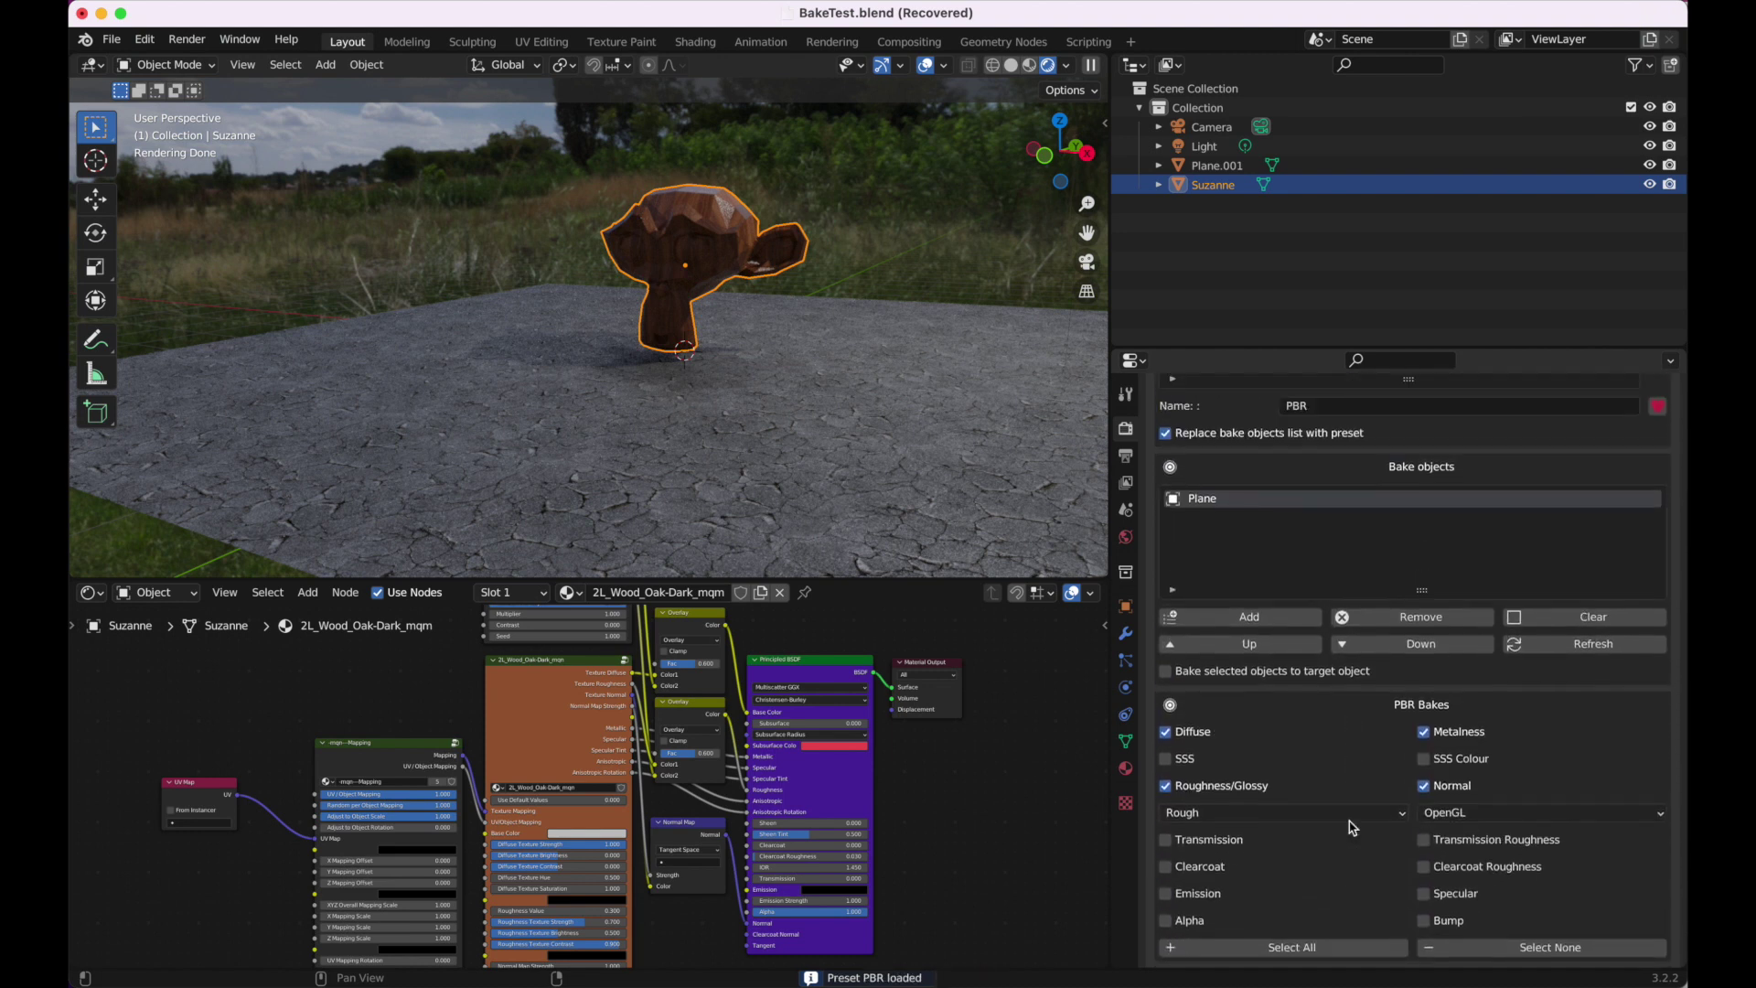
scroll(1352, 824, up, 3)
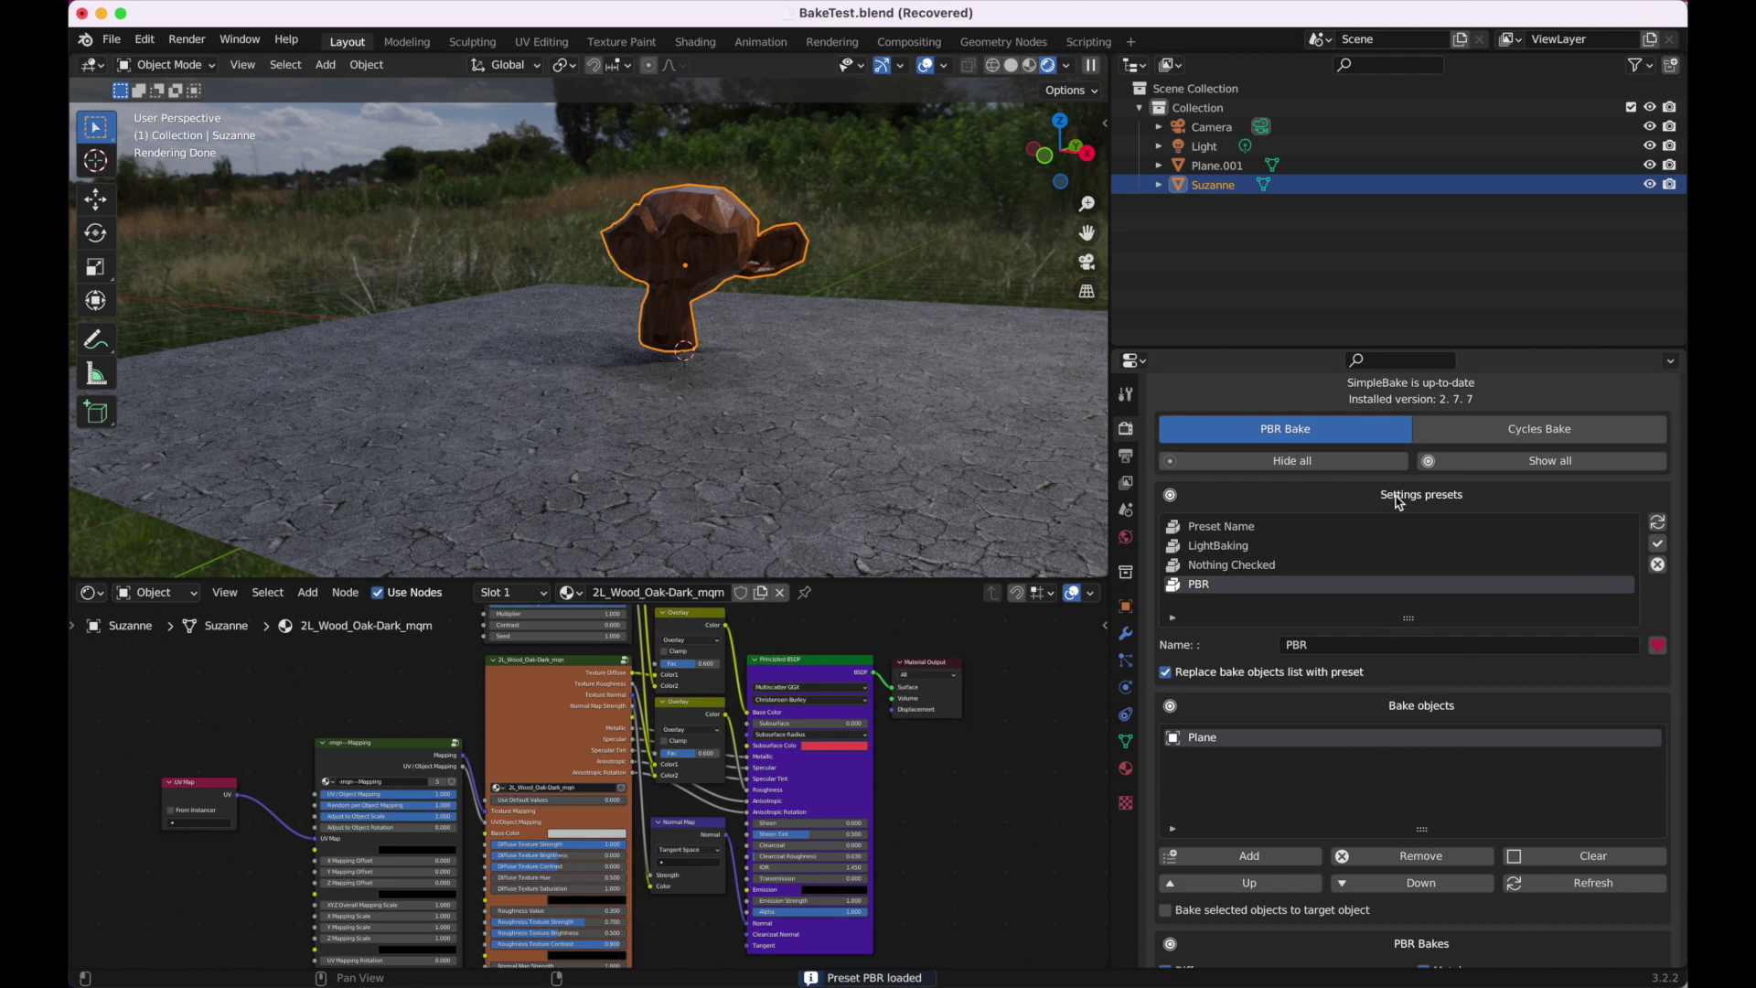
click(1252, 568)
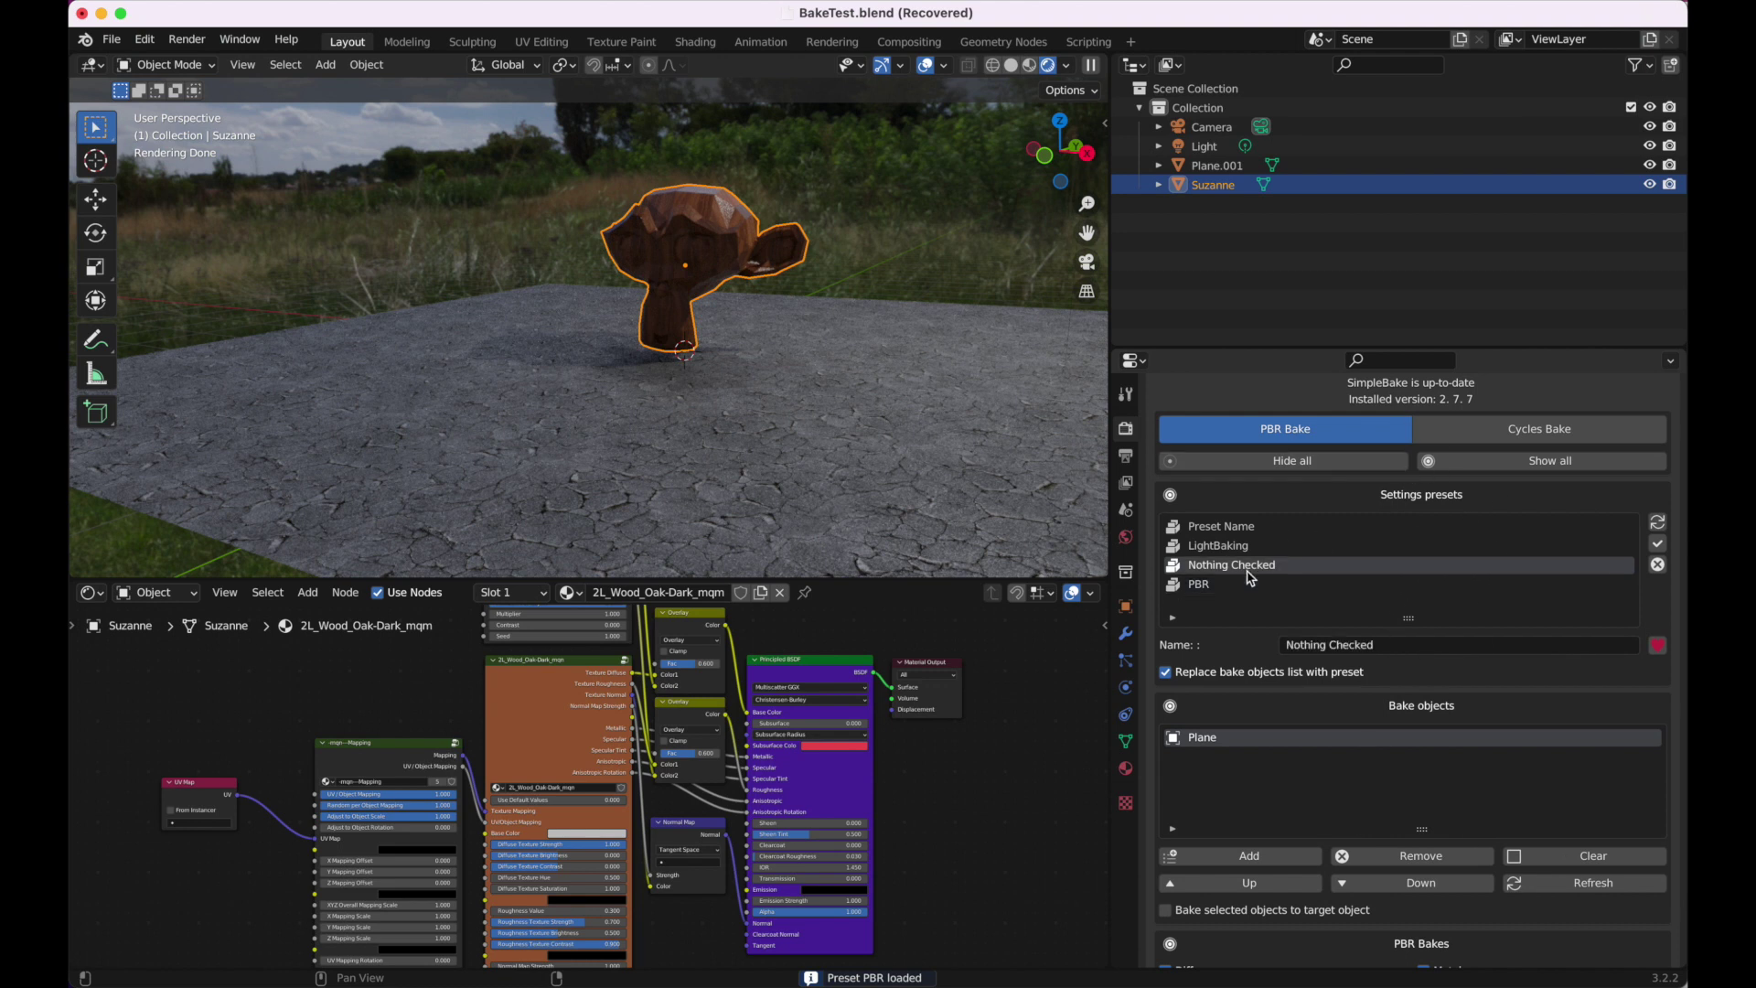
click(1658, 543)
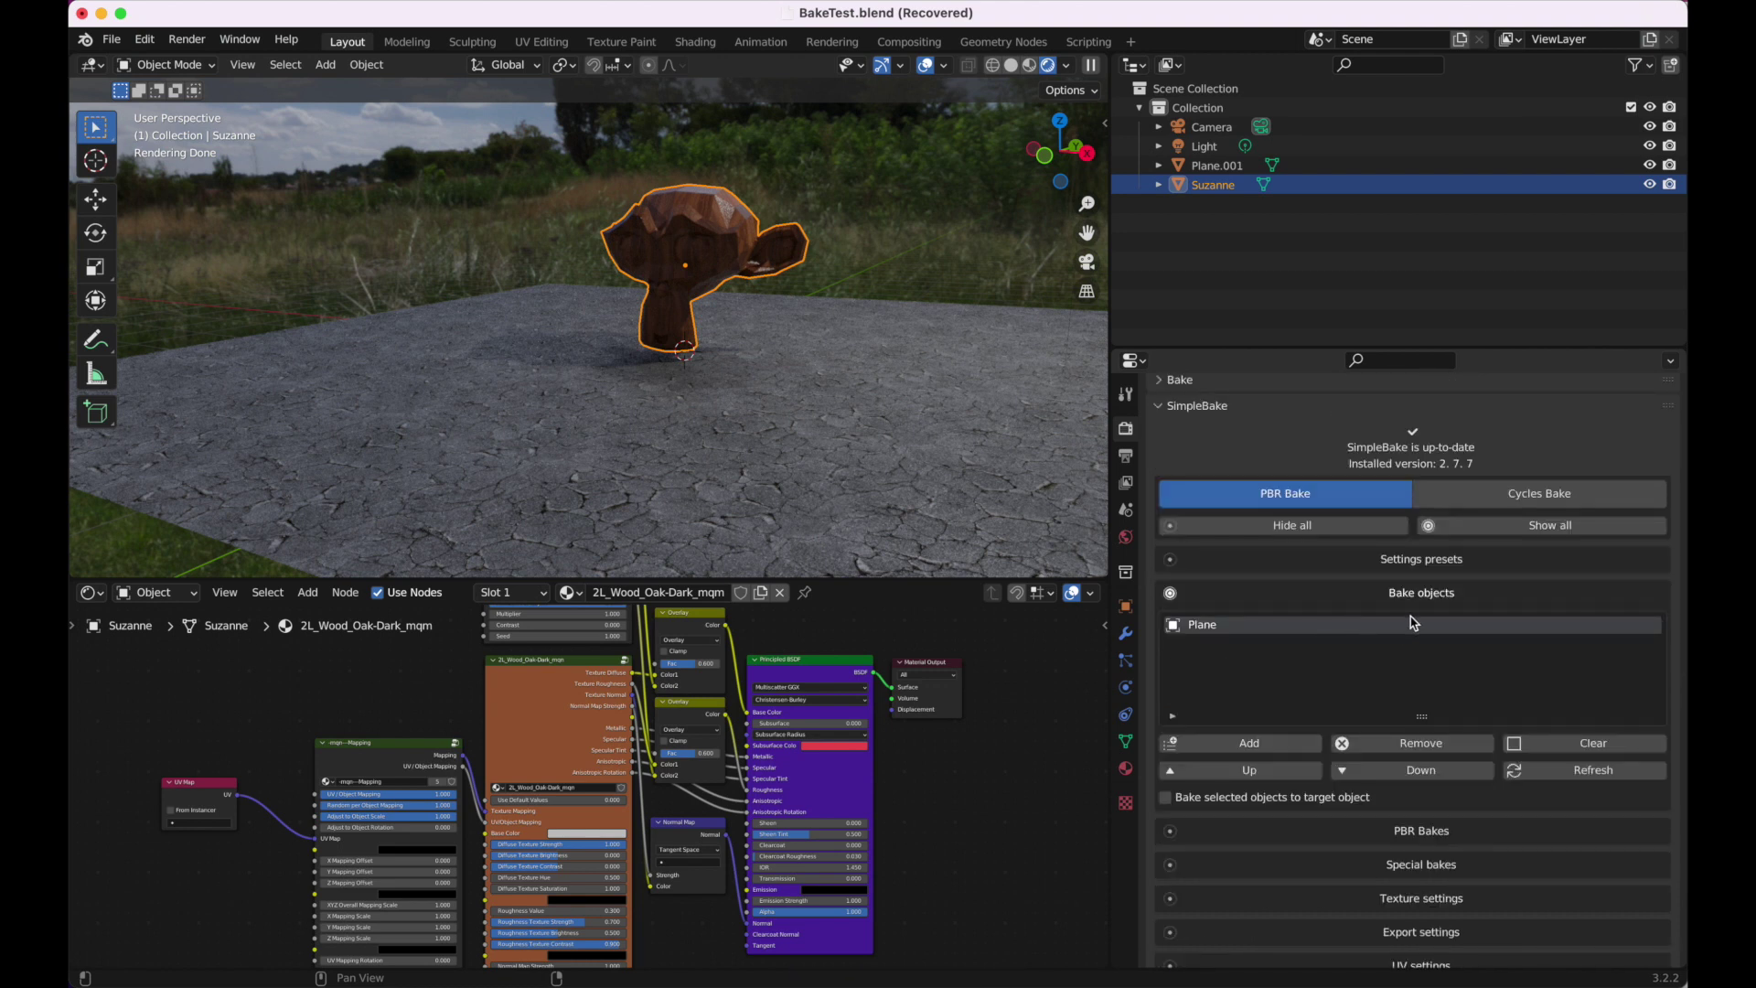
scroll(1412, 623, down, 1)
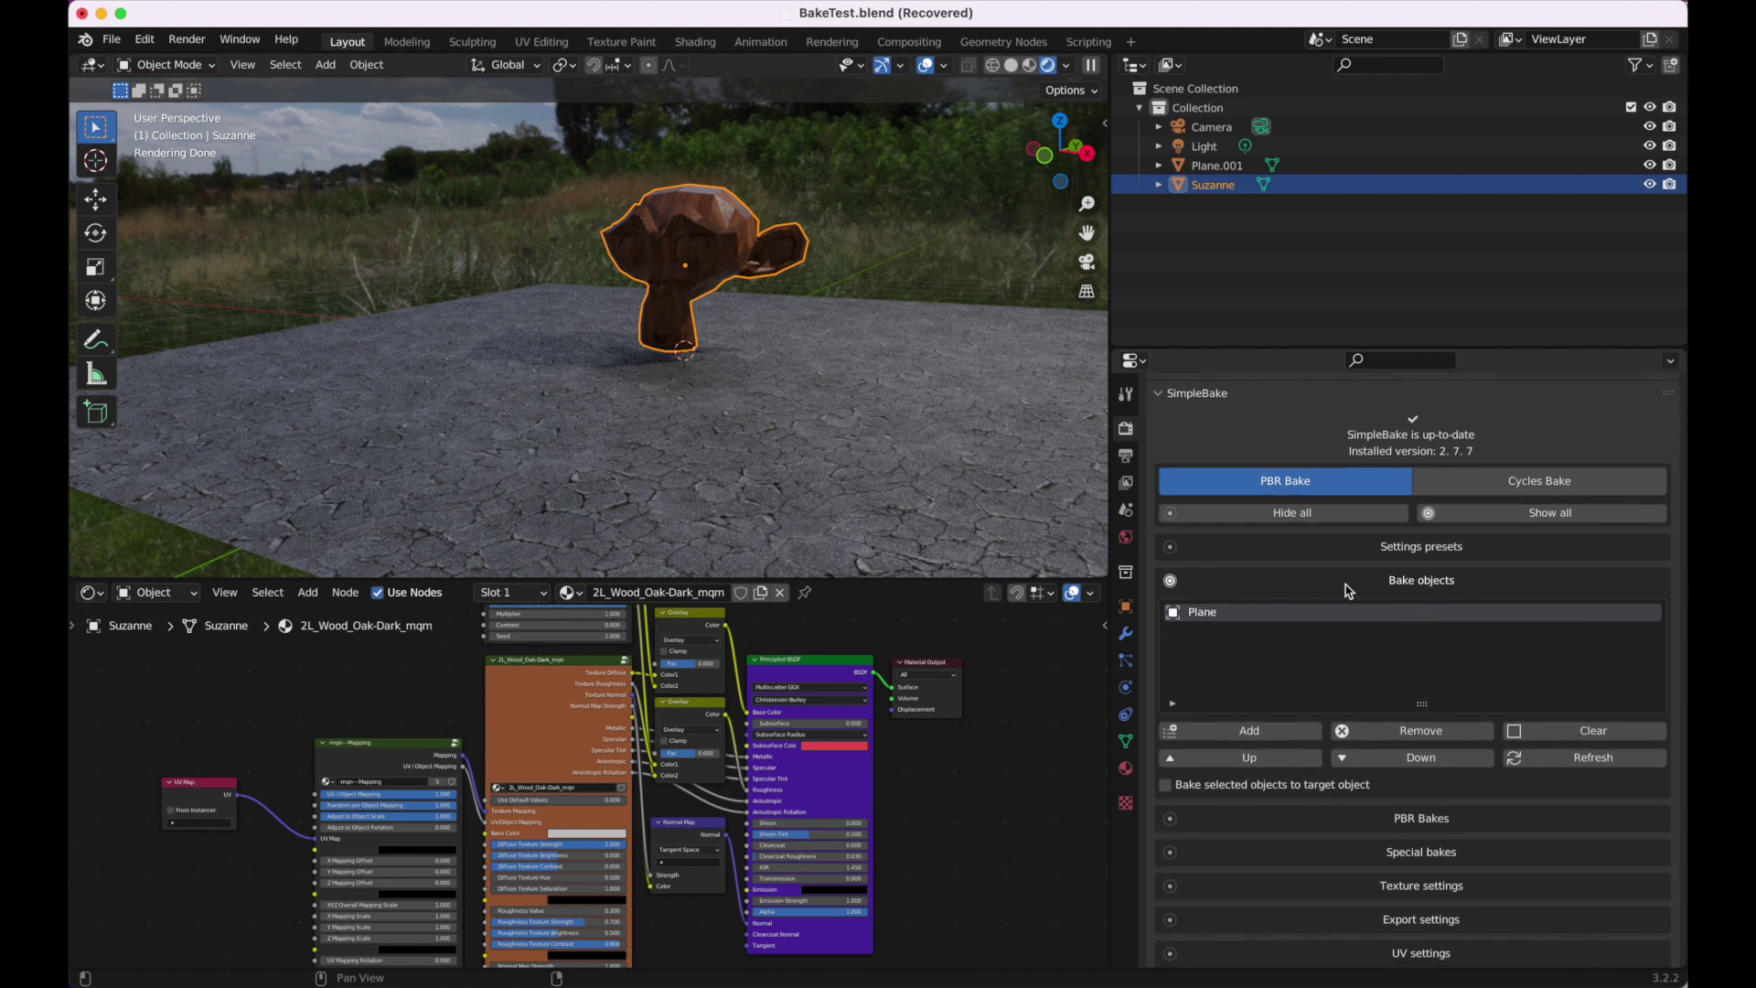
Step: Replace Plane with Plane.001 and Suzanne in the bake objects list
click(1425, 730)
click(1214, 166)
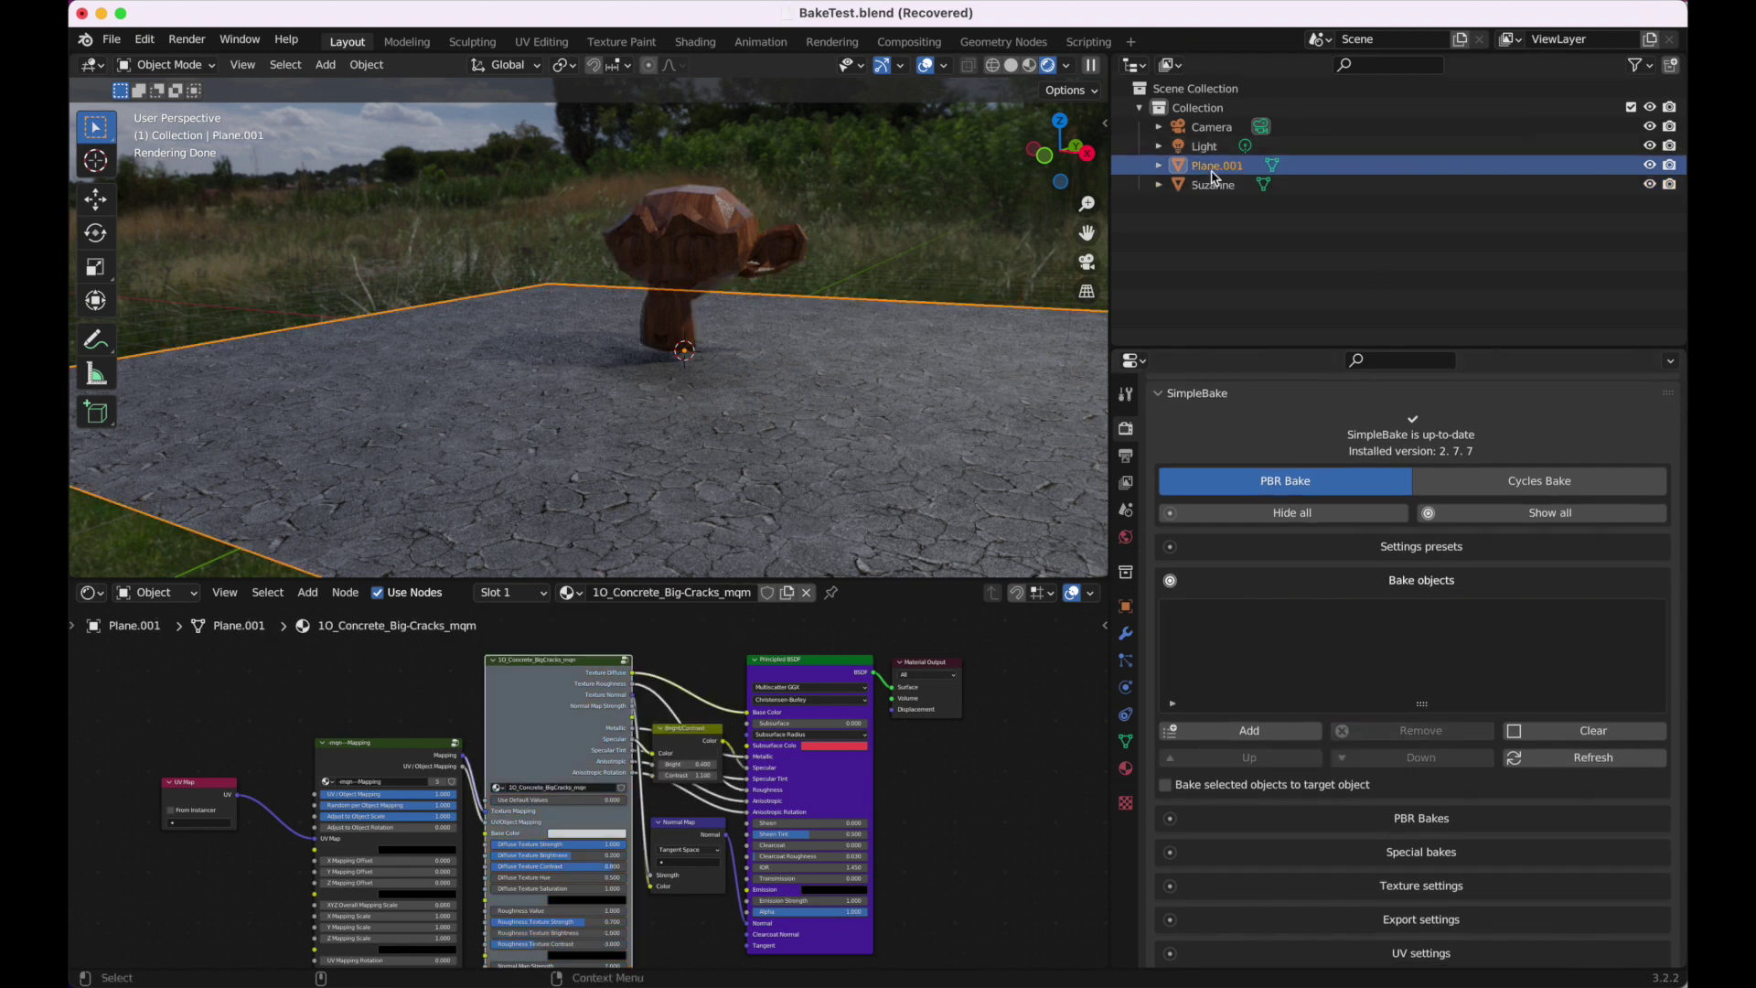
ctrl+click(1213, 186)
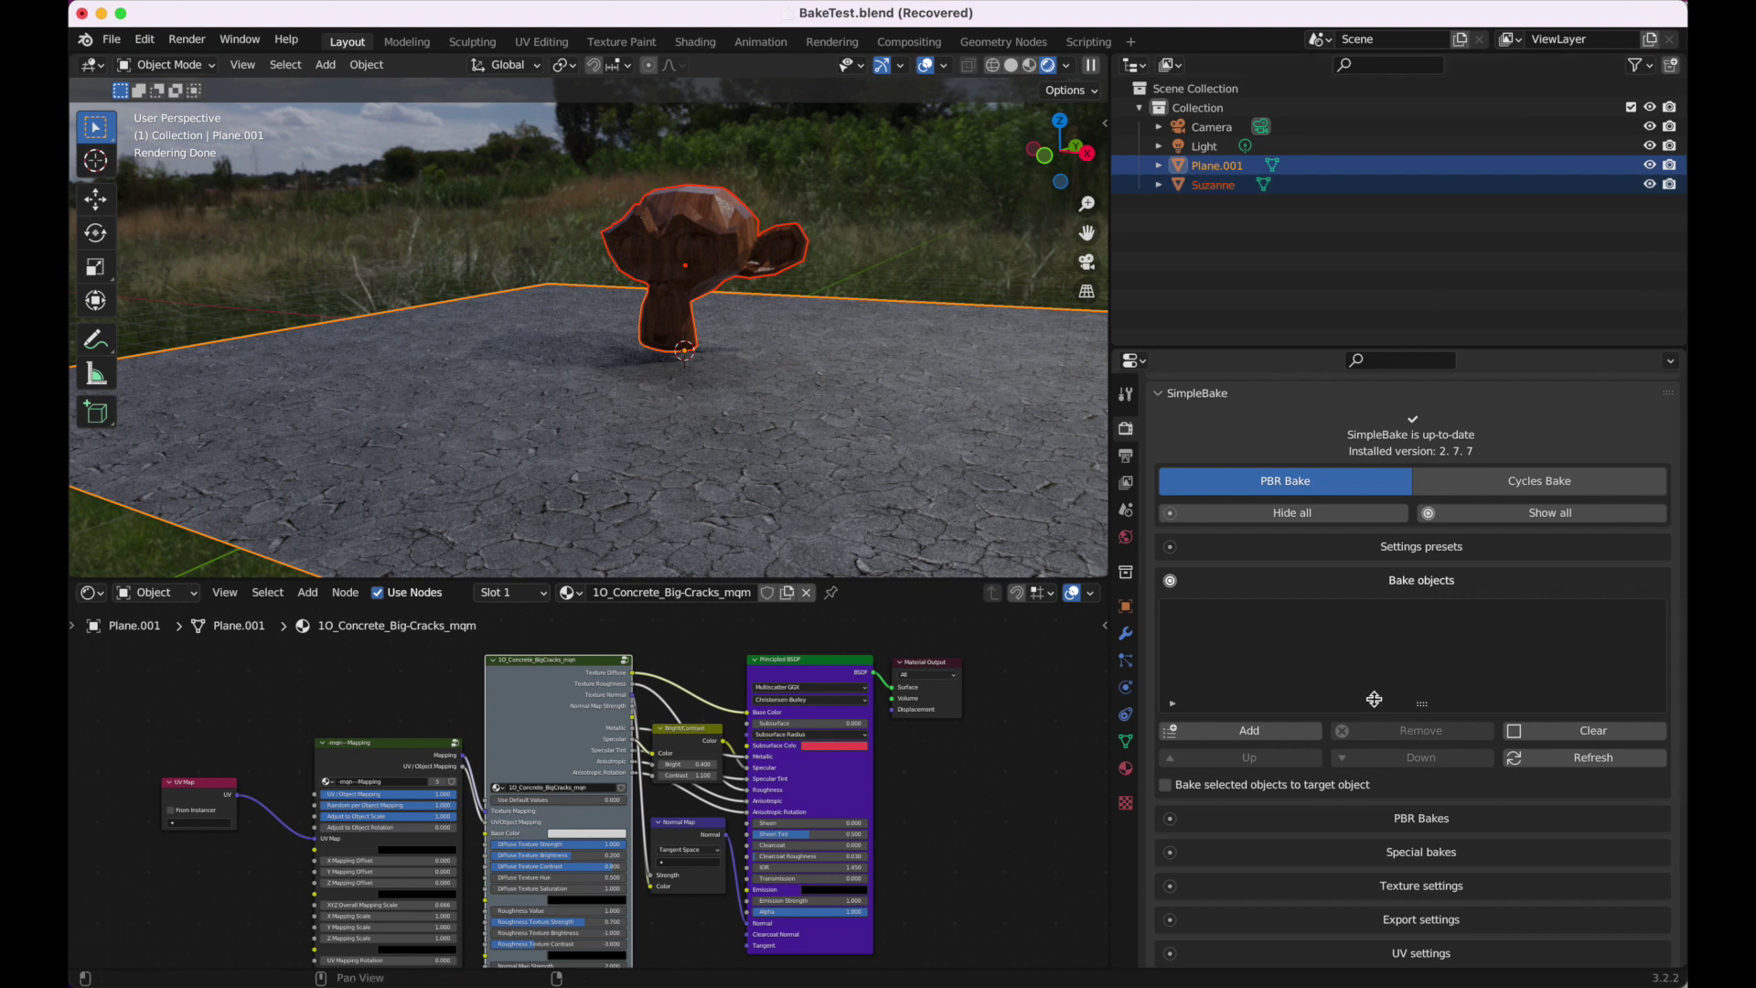
click(1242, 731)
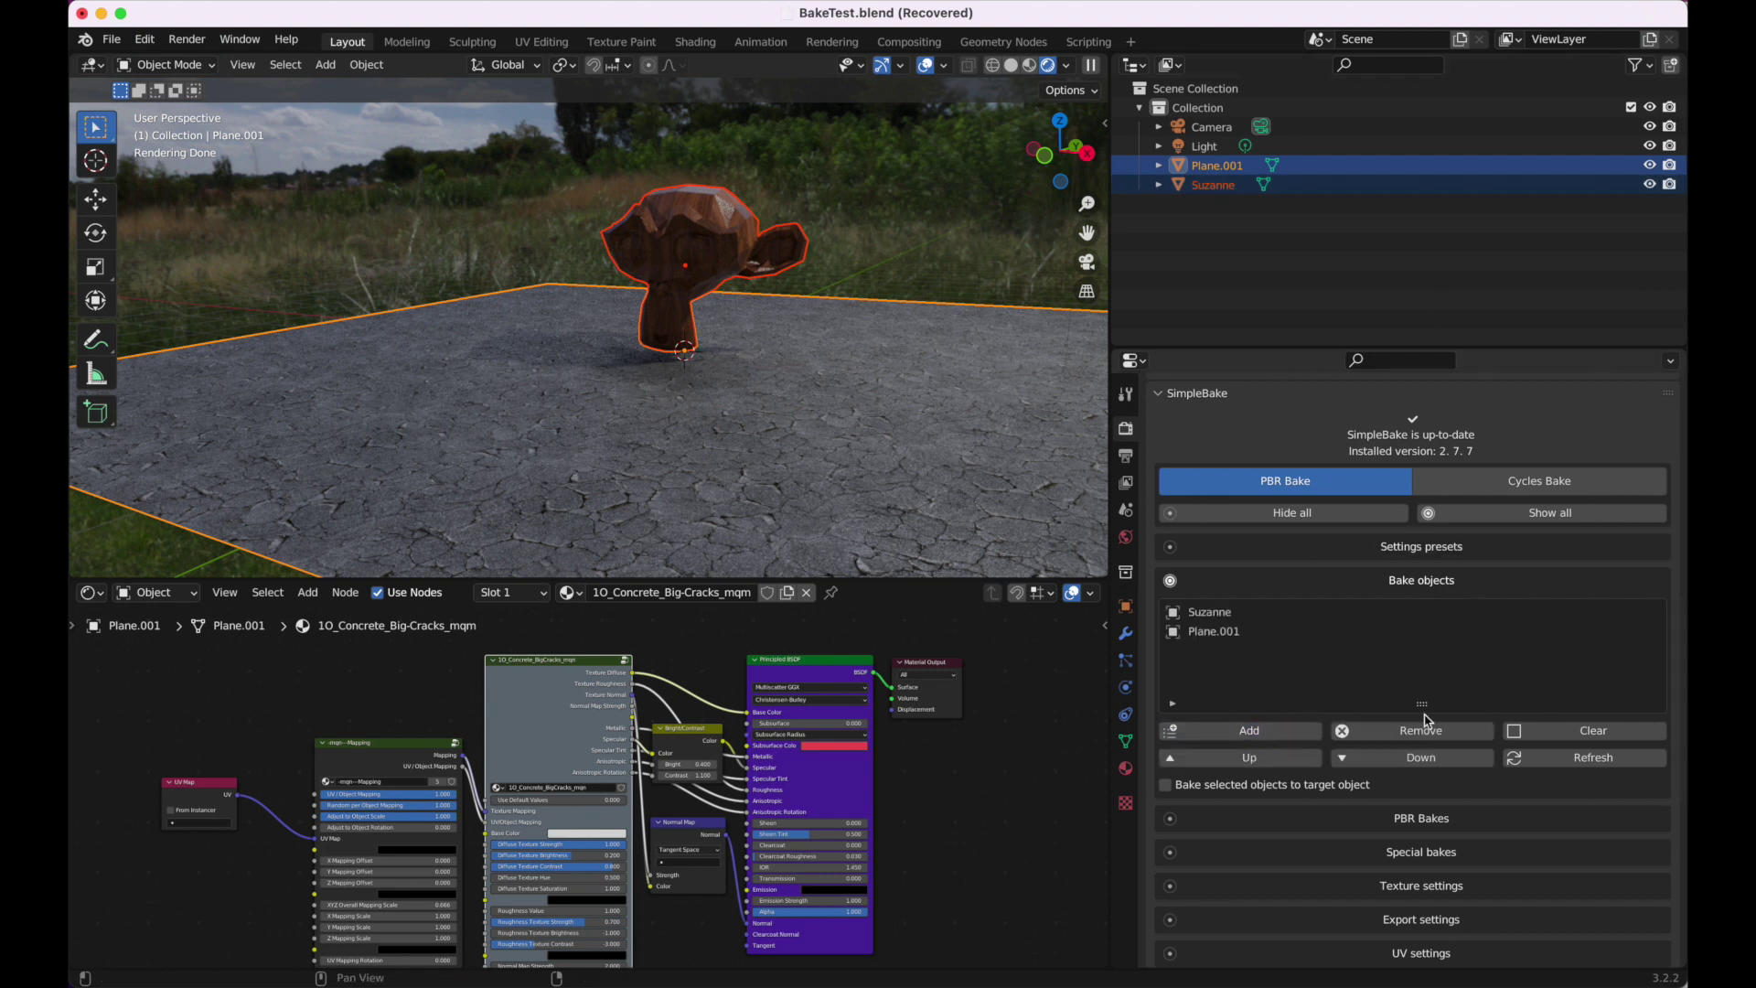
Step: Enable the Roughness/Glossy and Normal PBR bake maps
click(1422, 818)
scroll(1422, 818, down, 4)
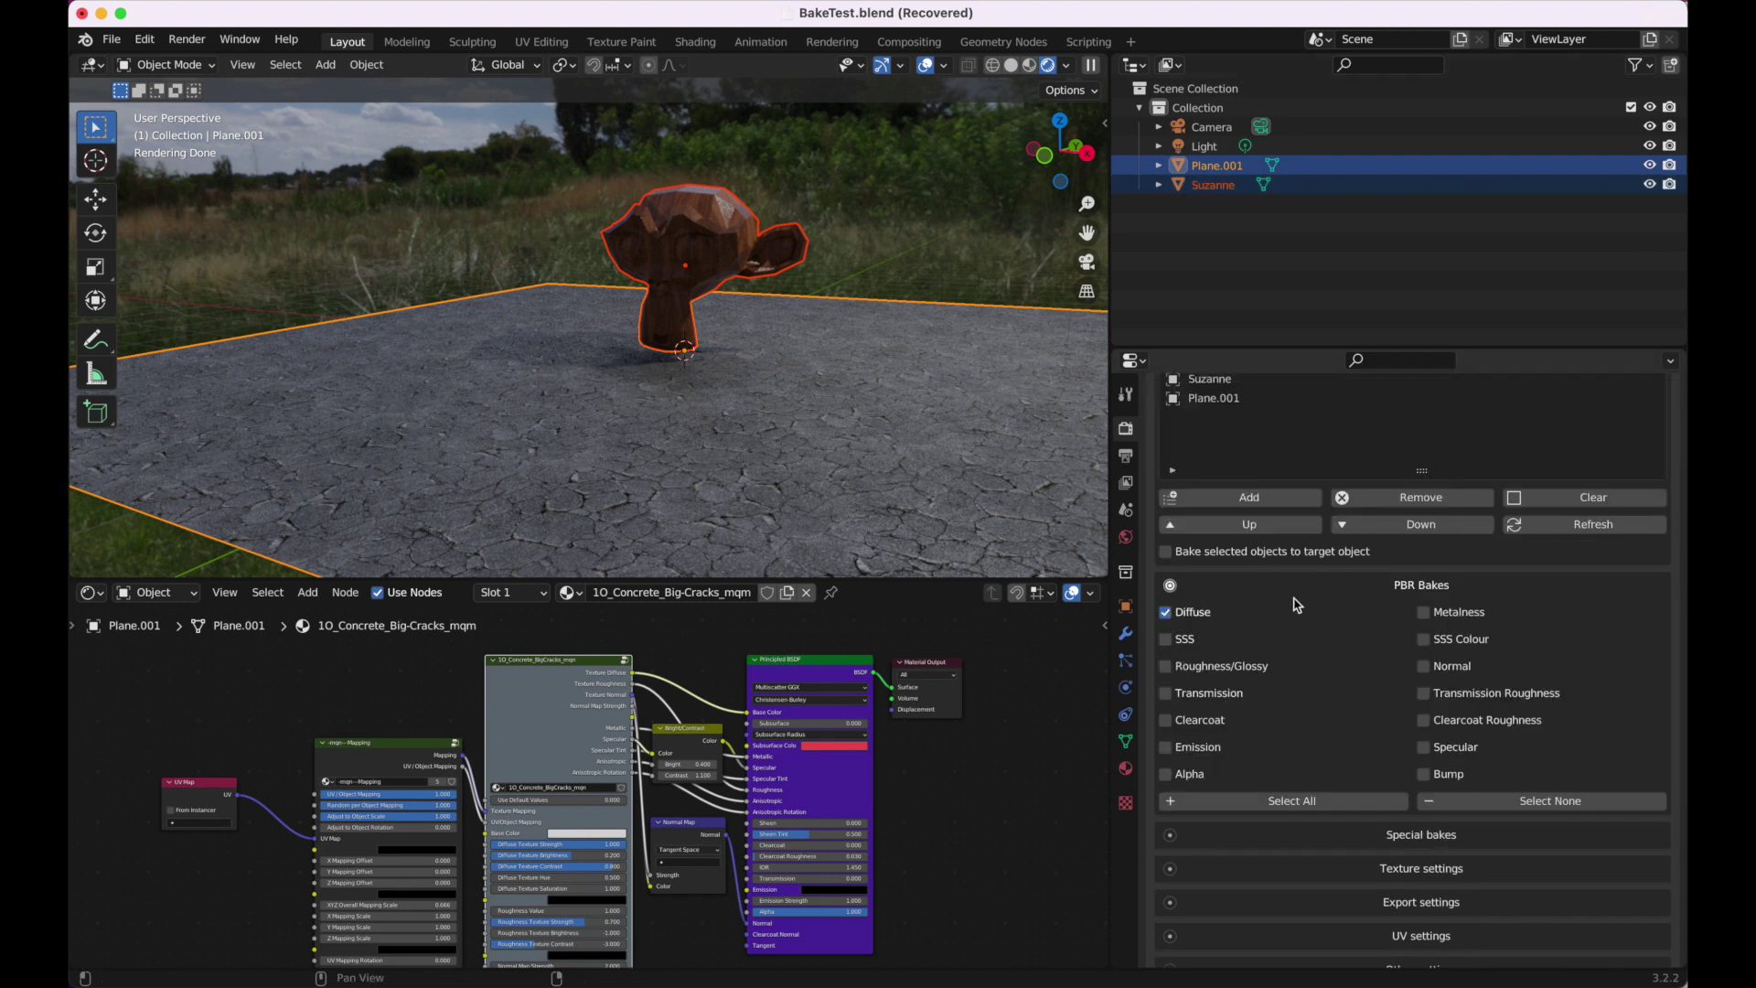
click(1169, 668)
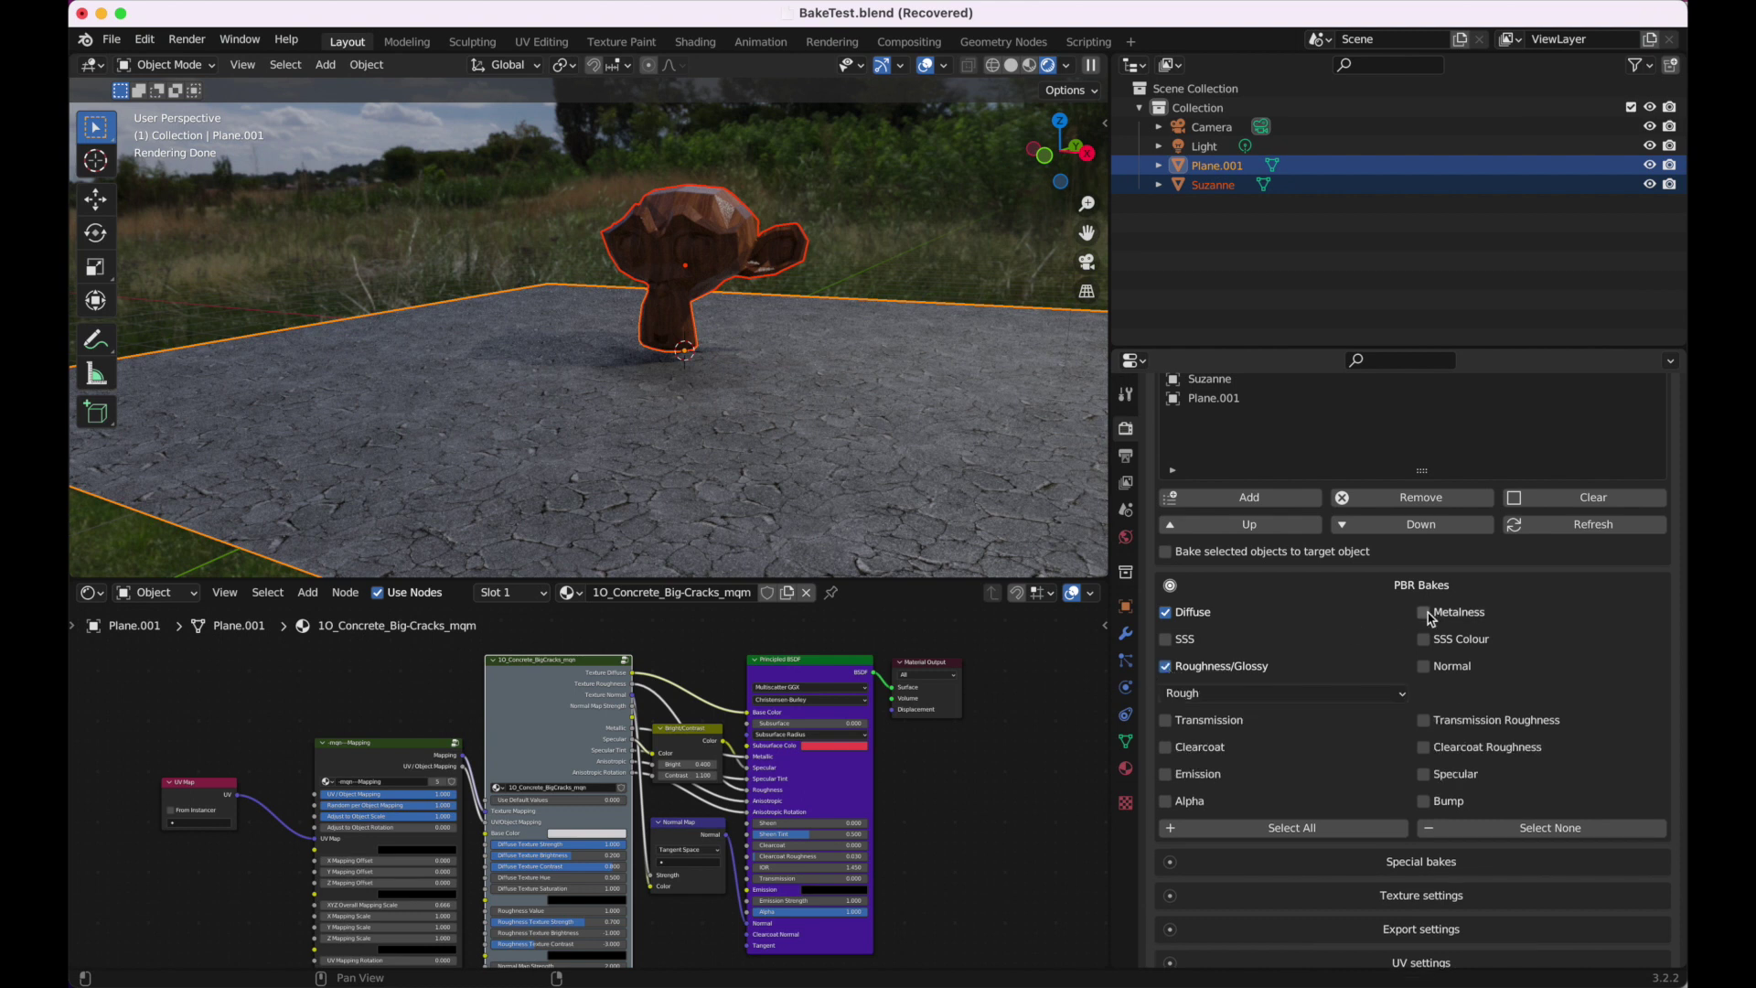
click(1426, 669)
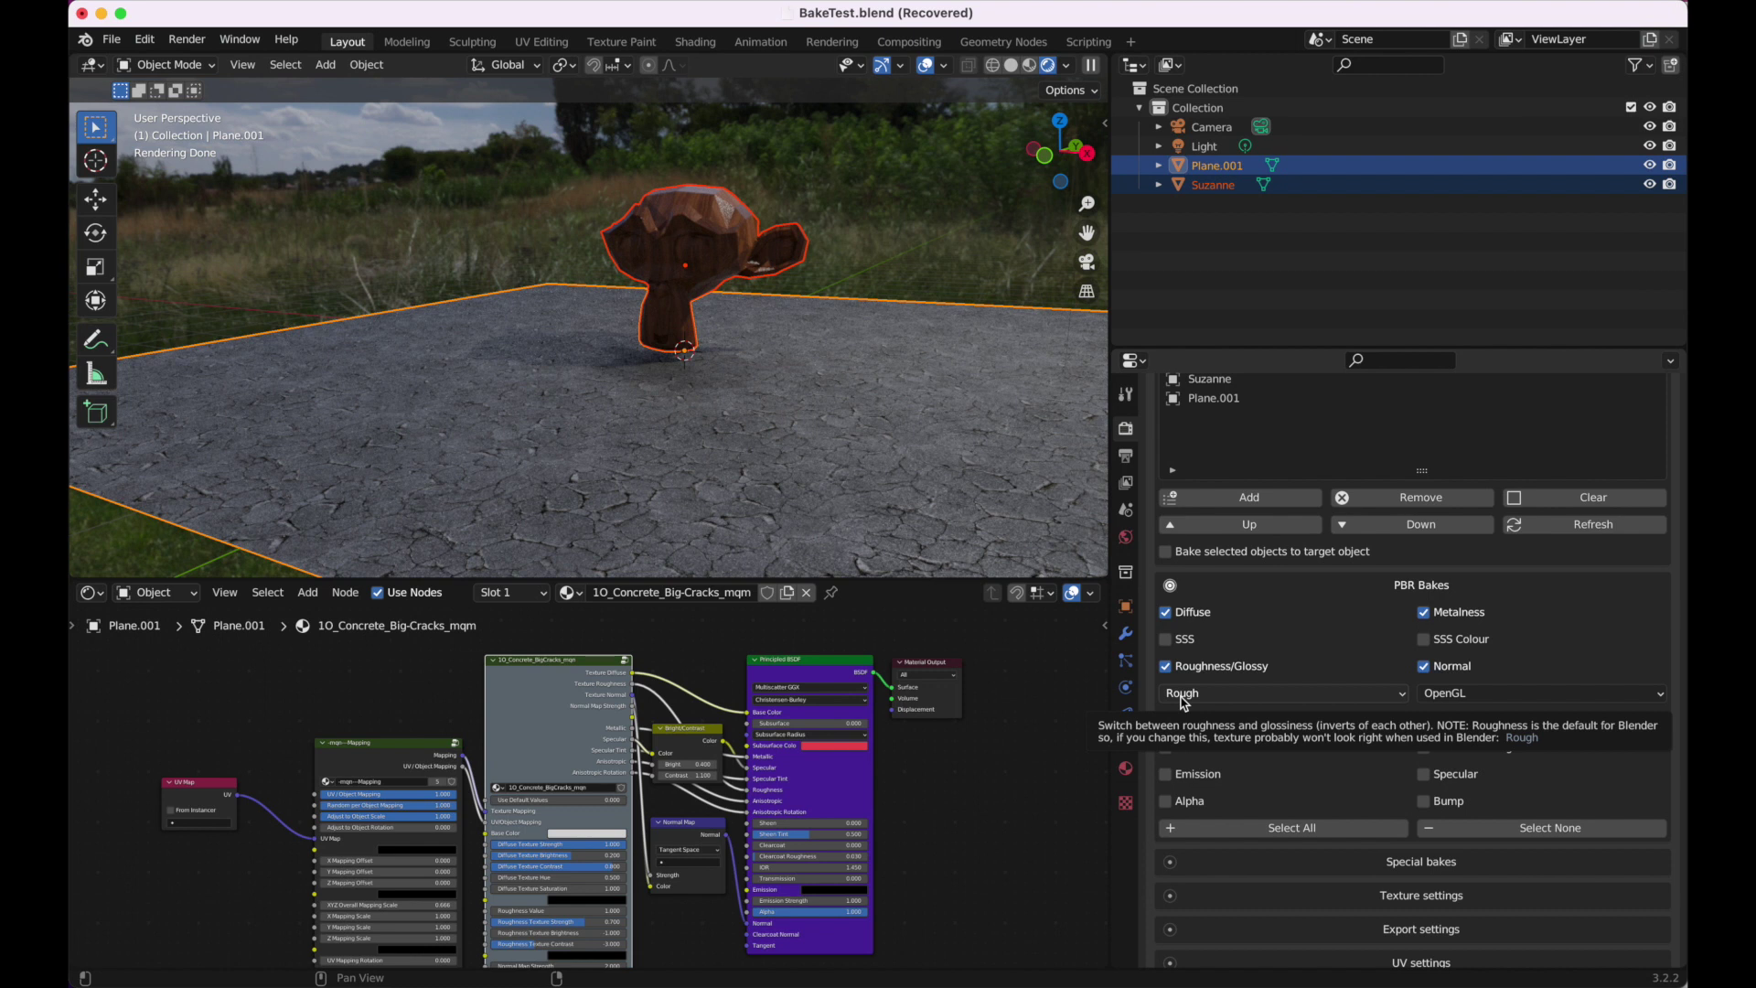
mouse_move(1544, 694)
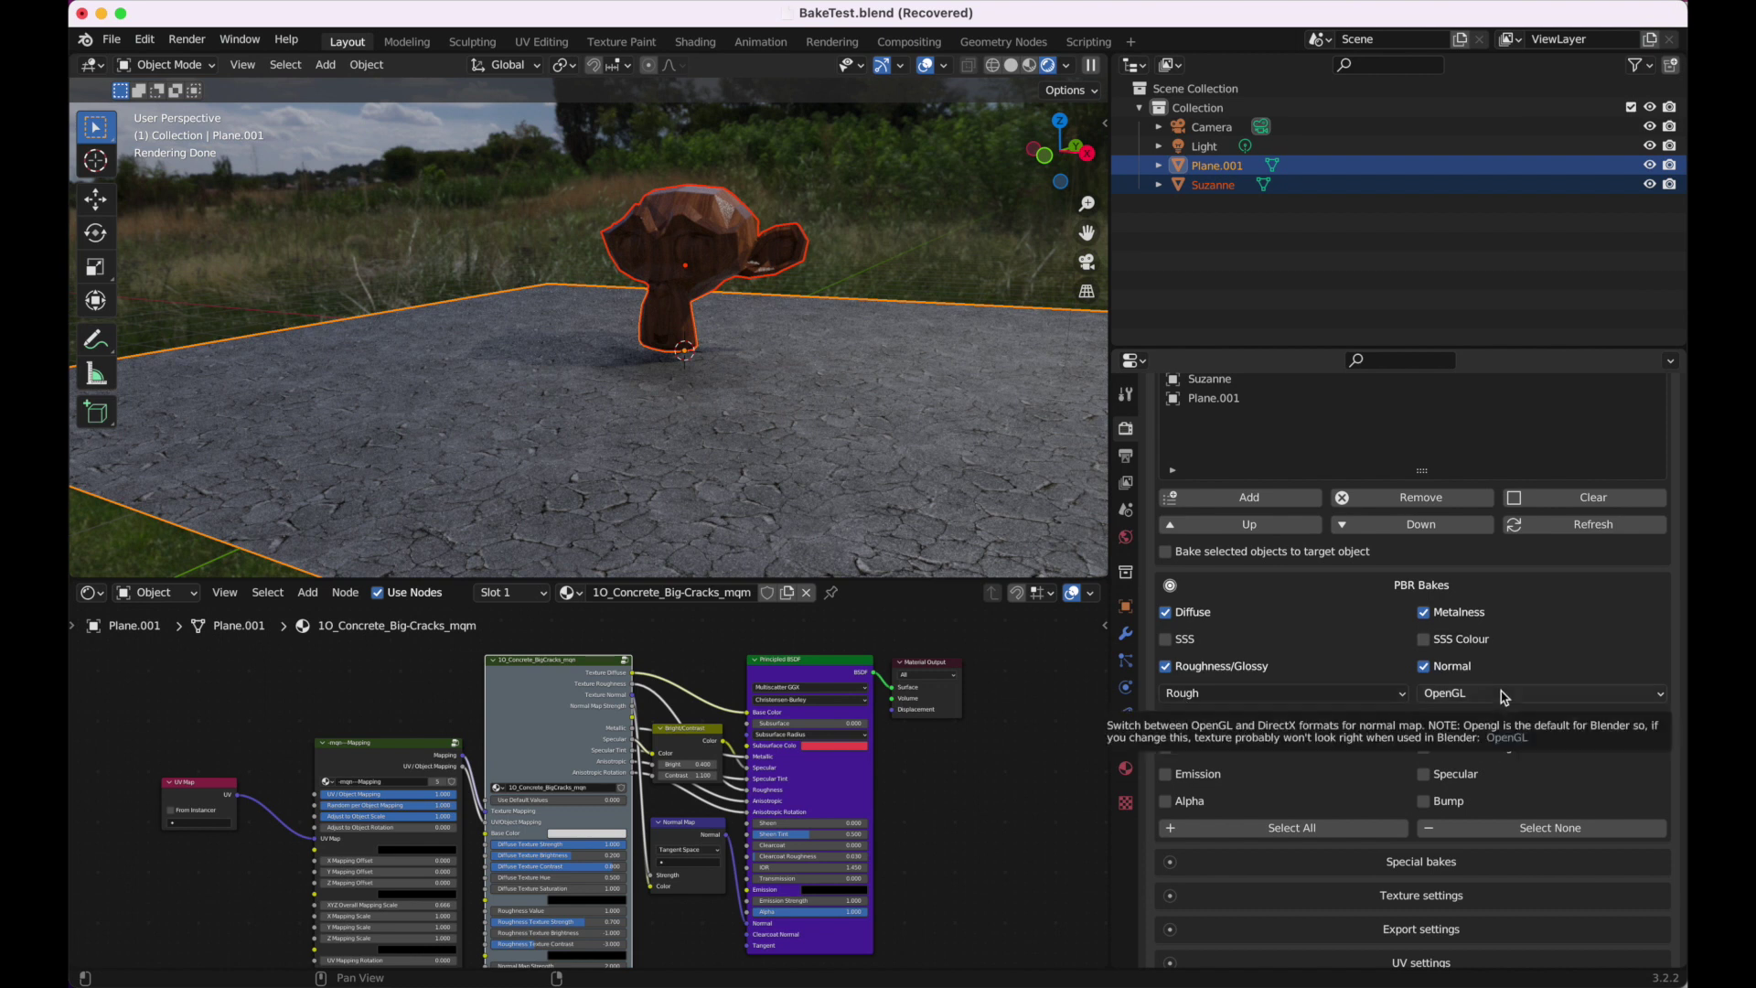
scroll(1373, 713, down, 3)
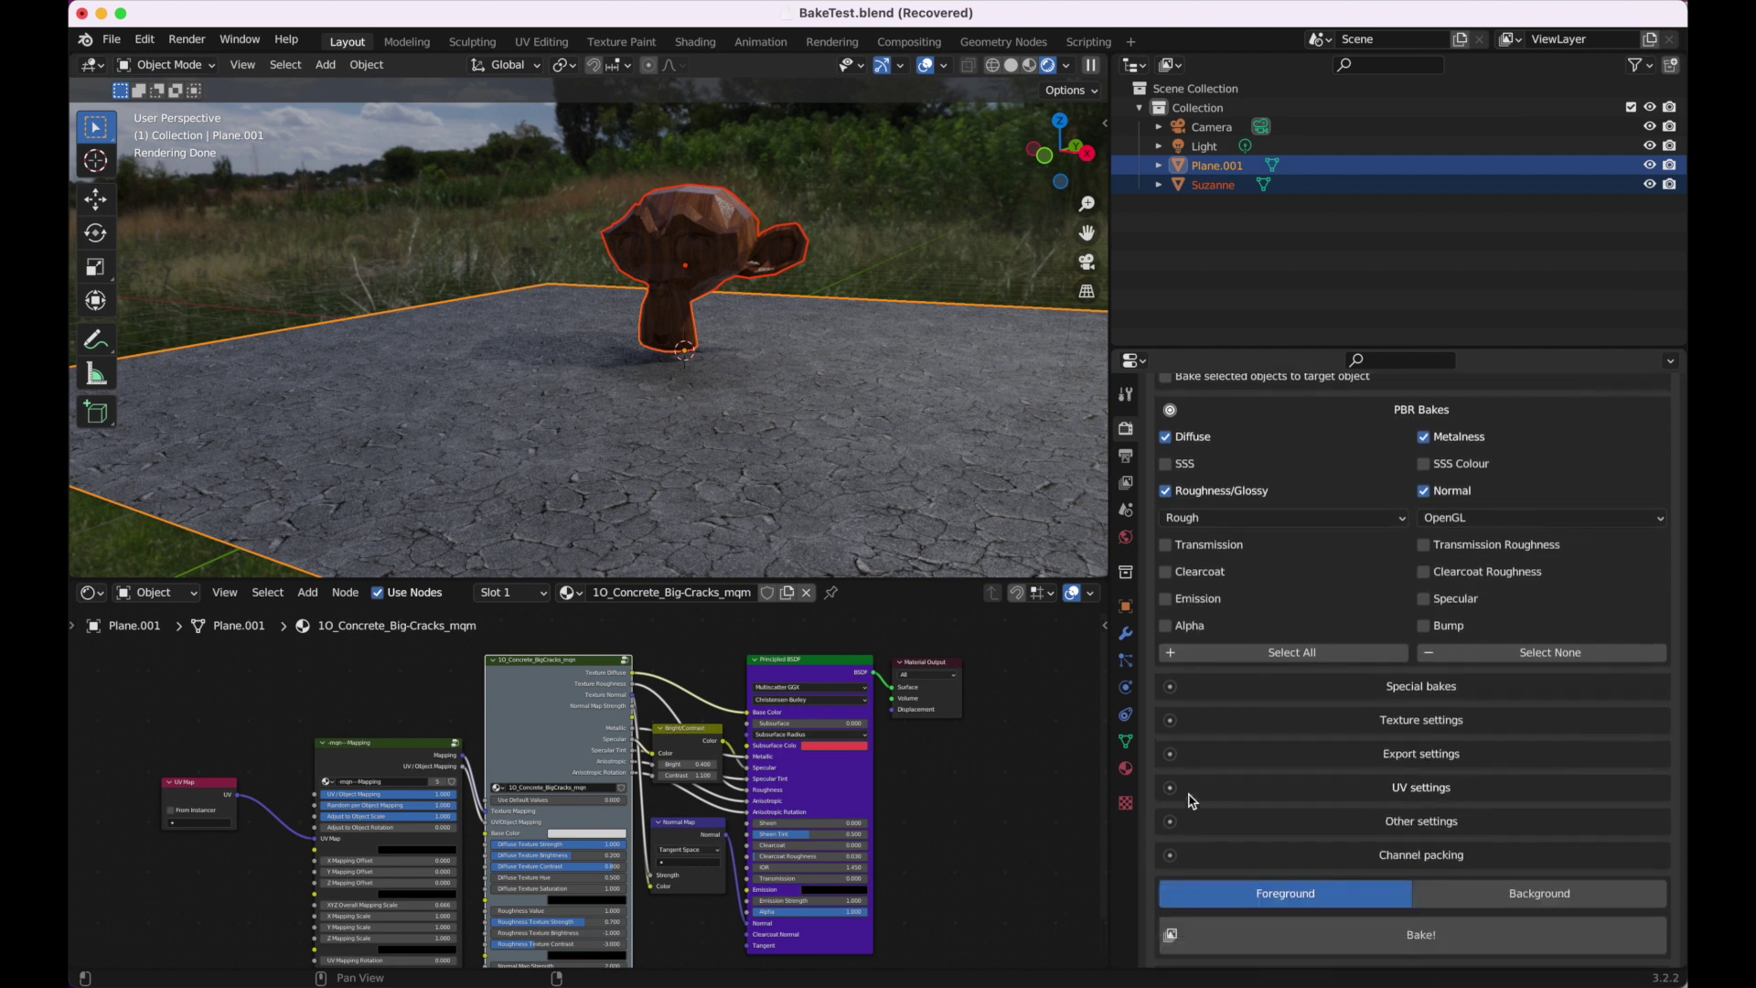
scroll(1387, 550, down, 3)
click(1409, 507)
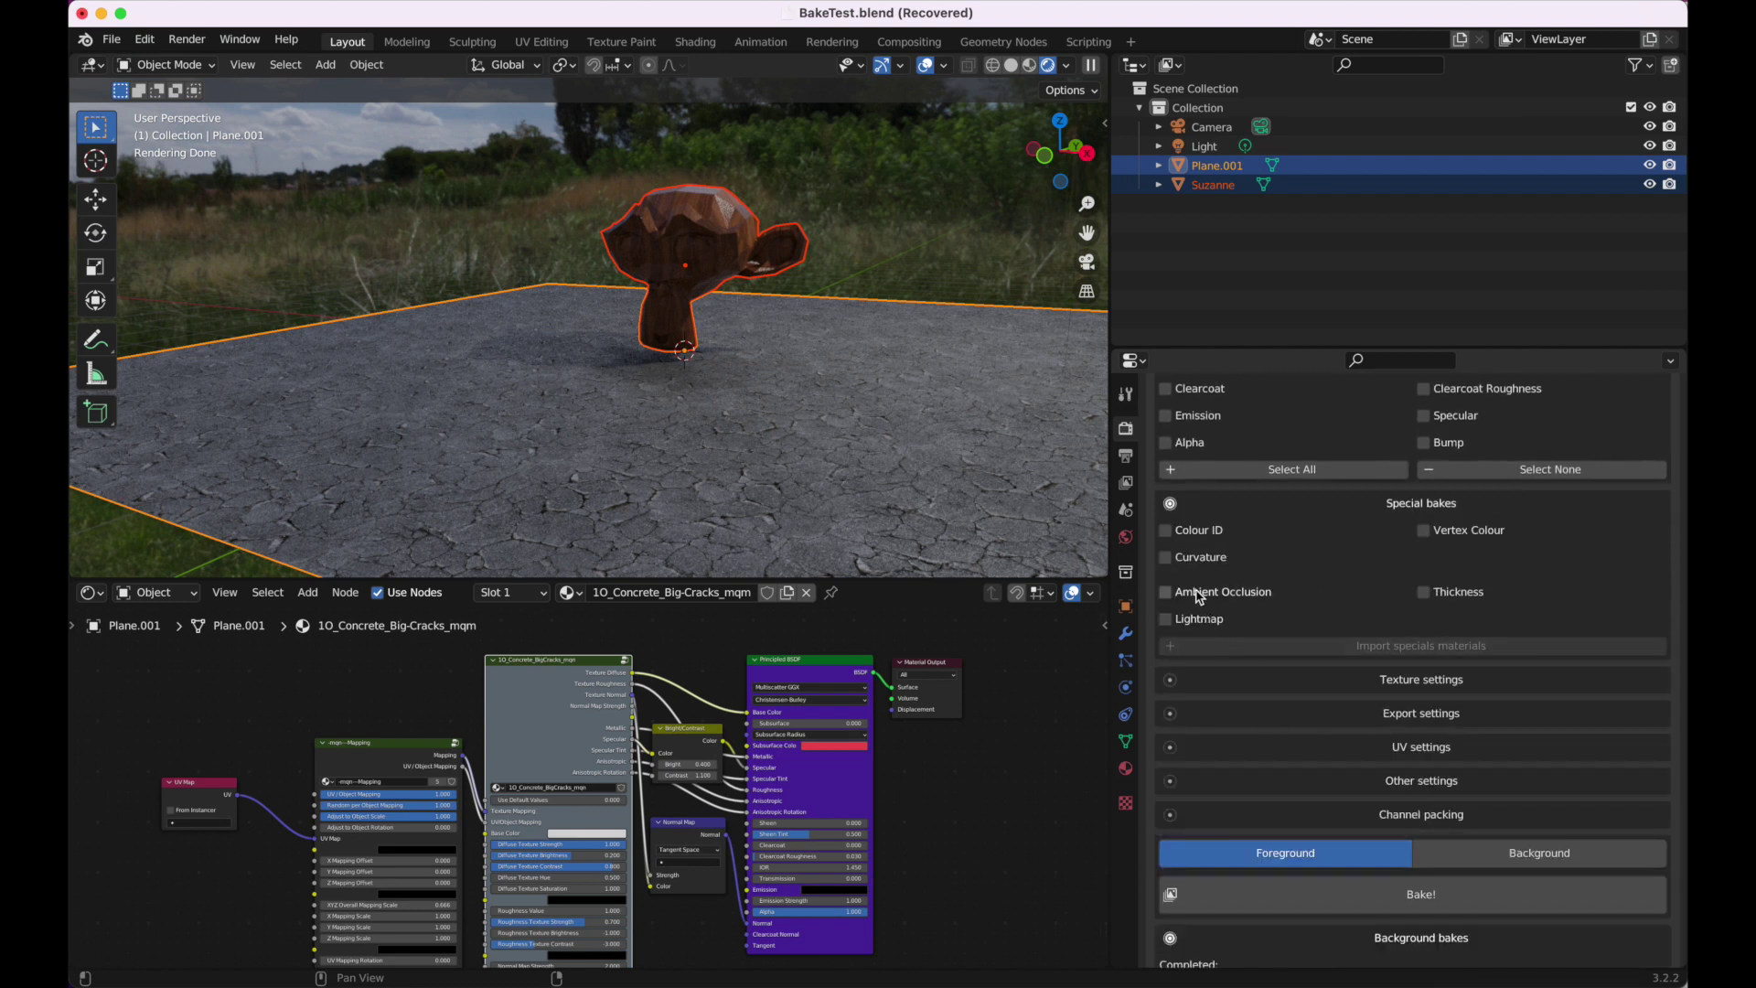
Step: Toggle Ambient Occlusion and enable the Lightmap special bake, checking the sample-count tip
click(1197, 596)
click(1181, 618)
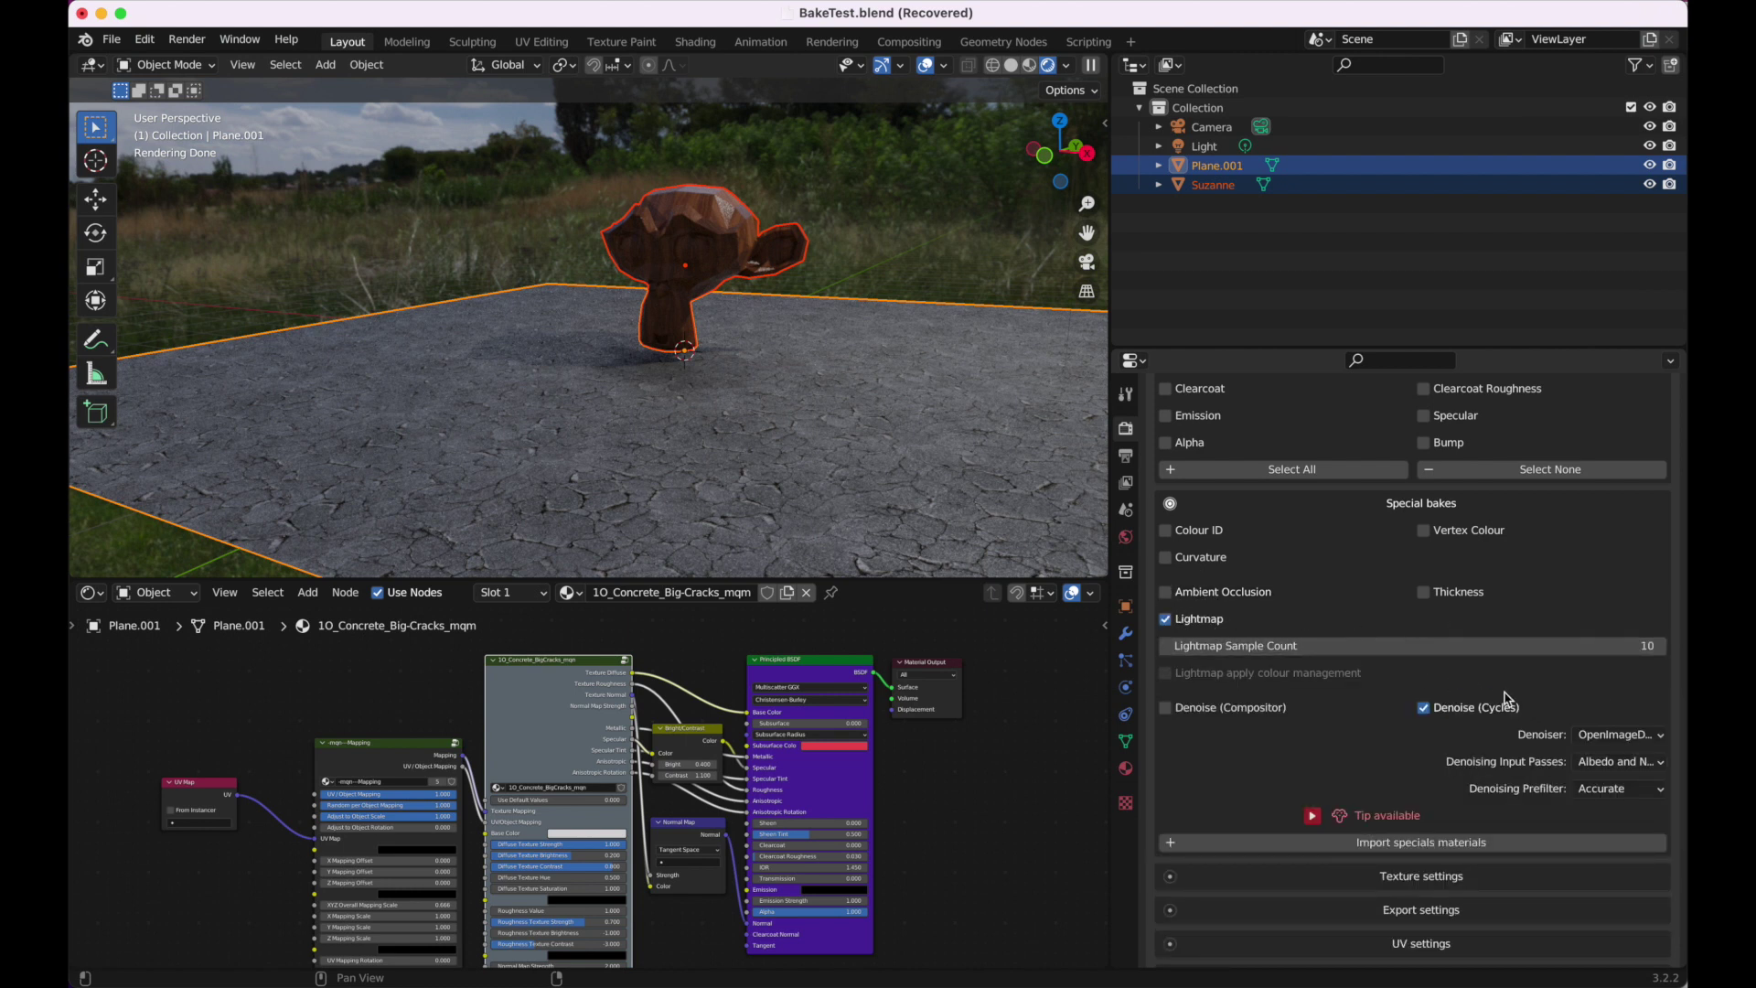
scroll(1506, 700, down, 5)
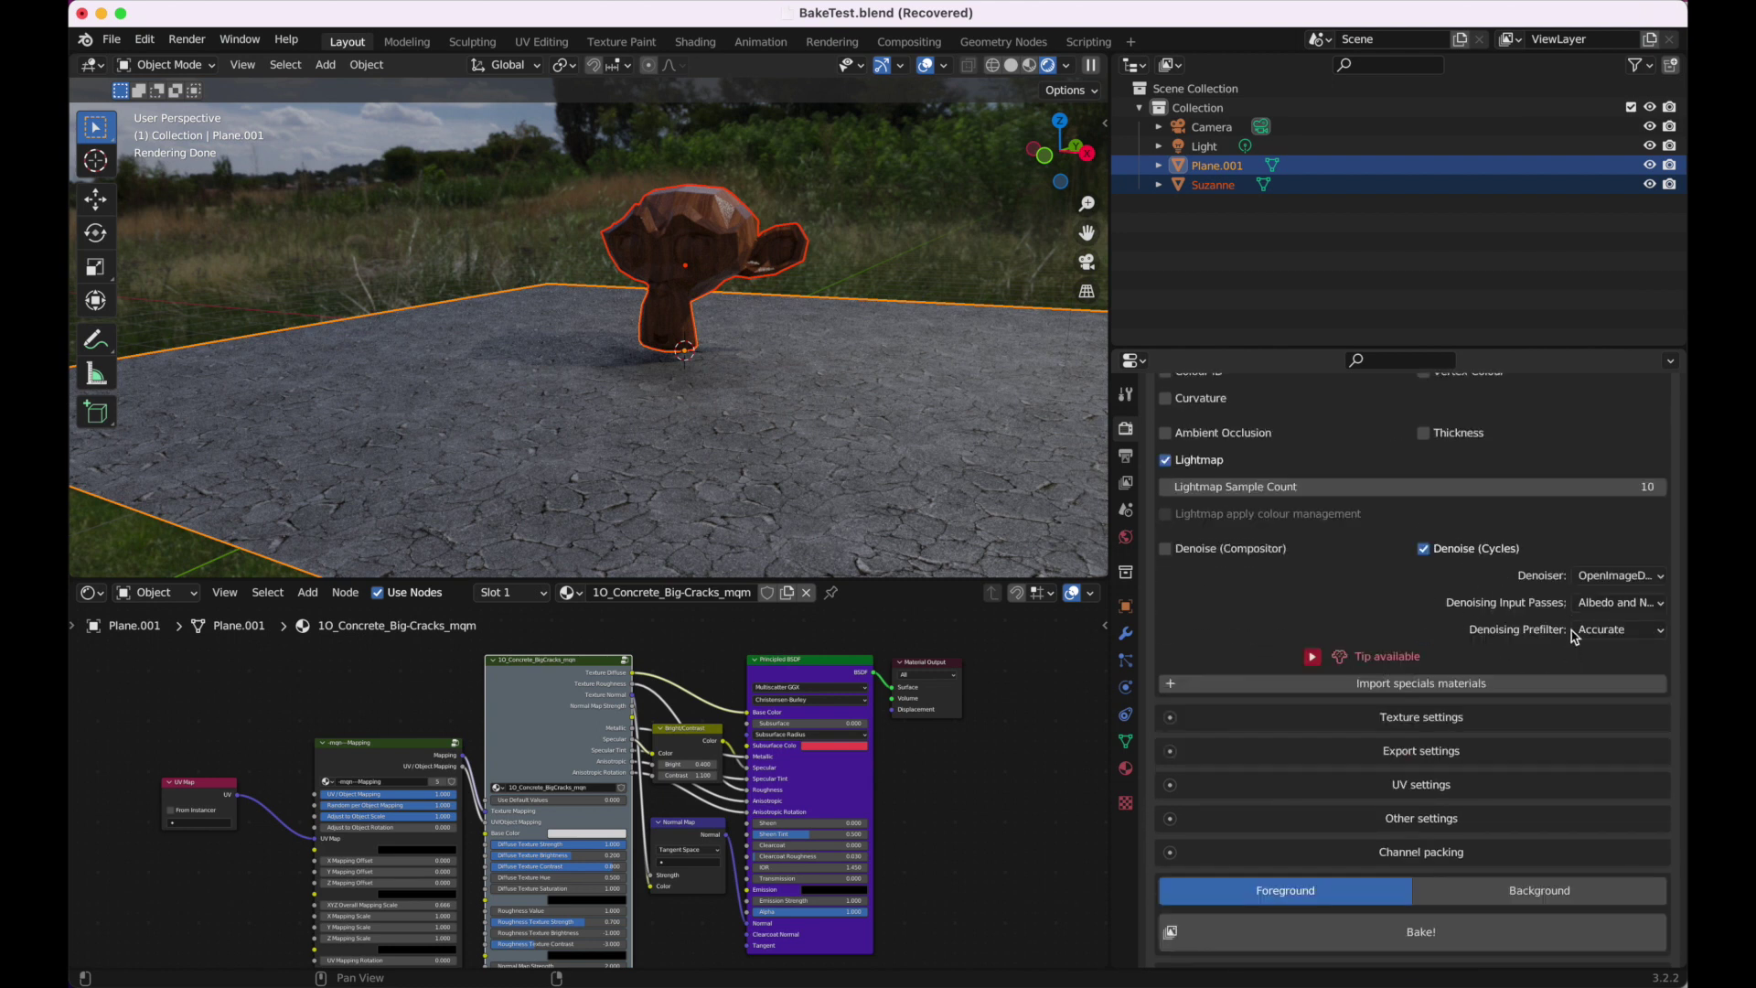
click(1314, 658)
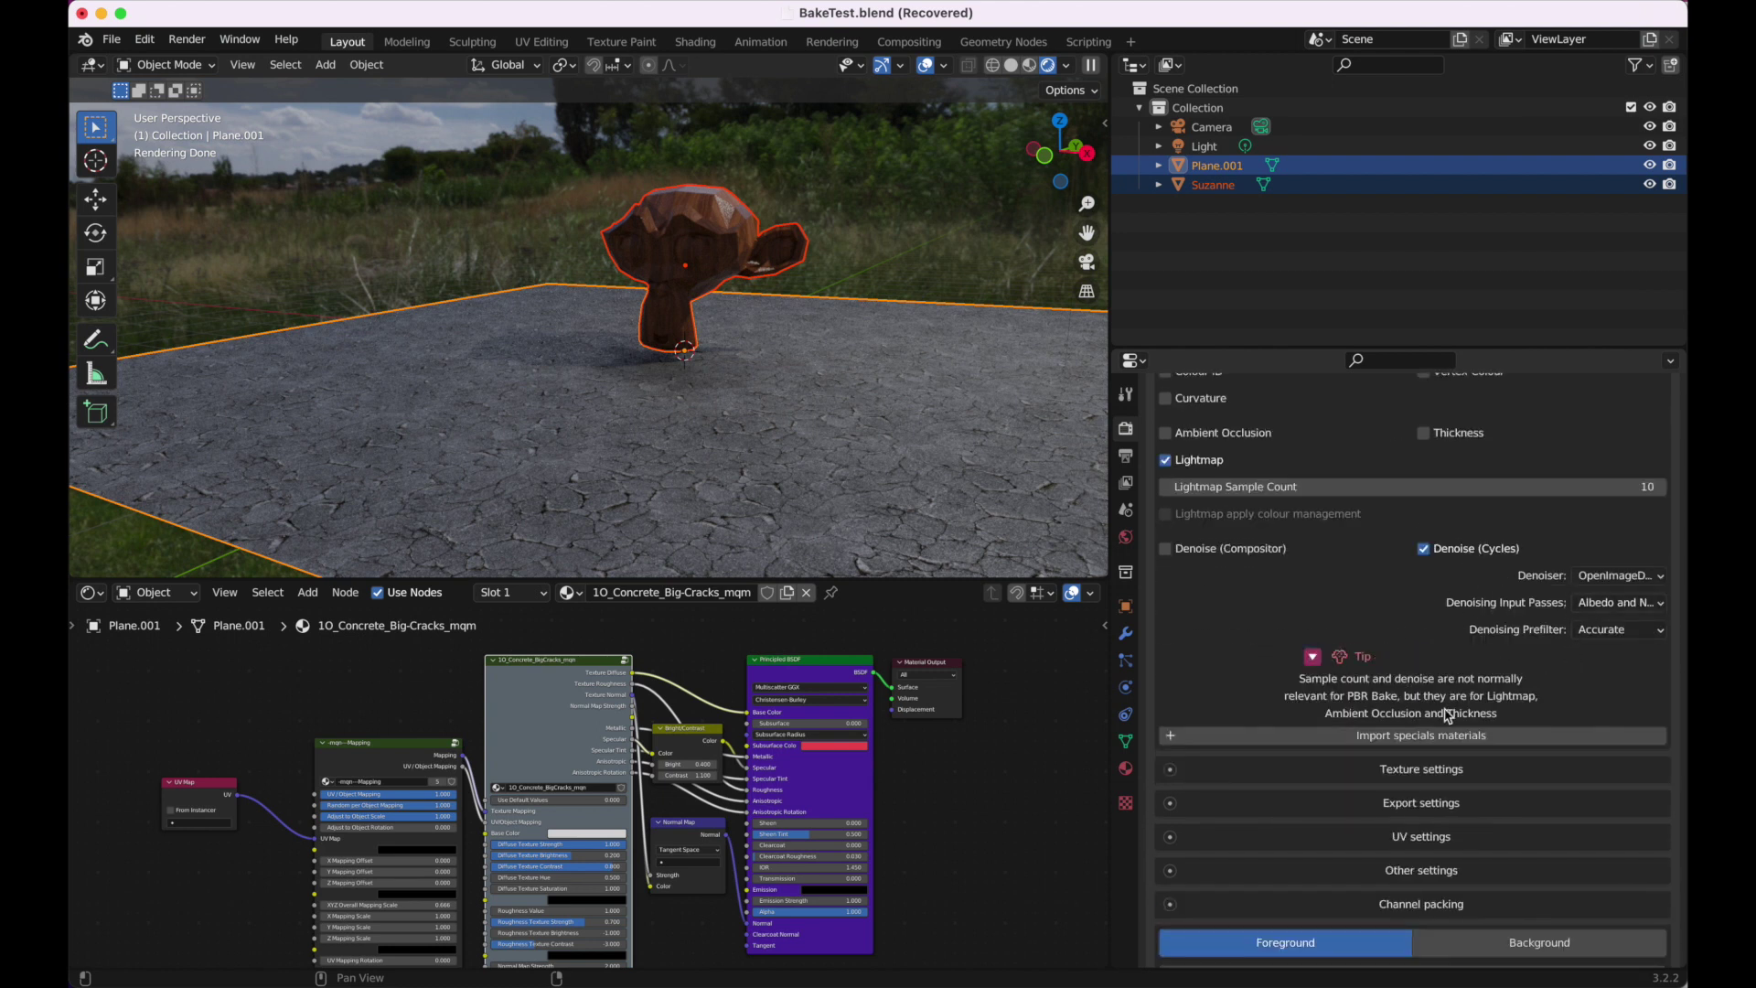
click(1316, 656)
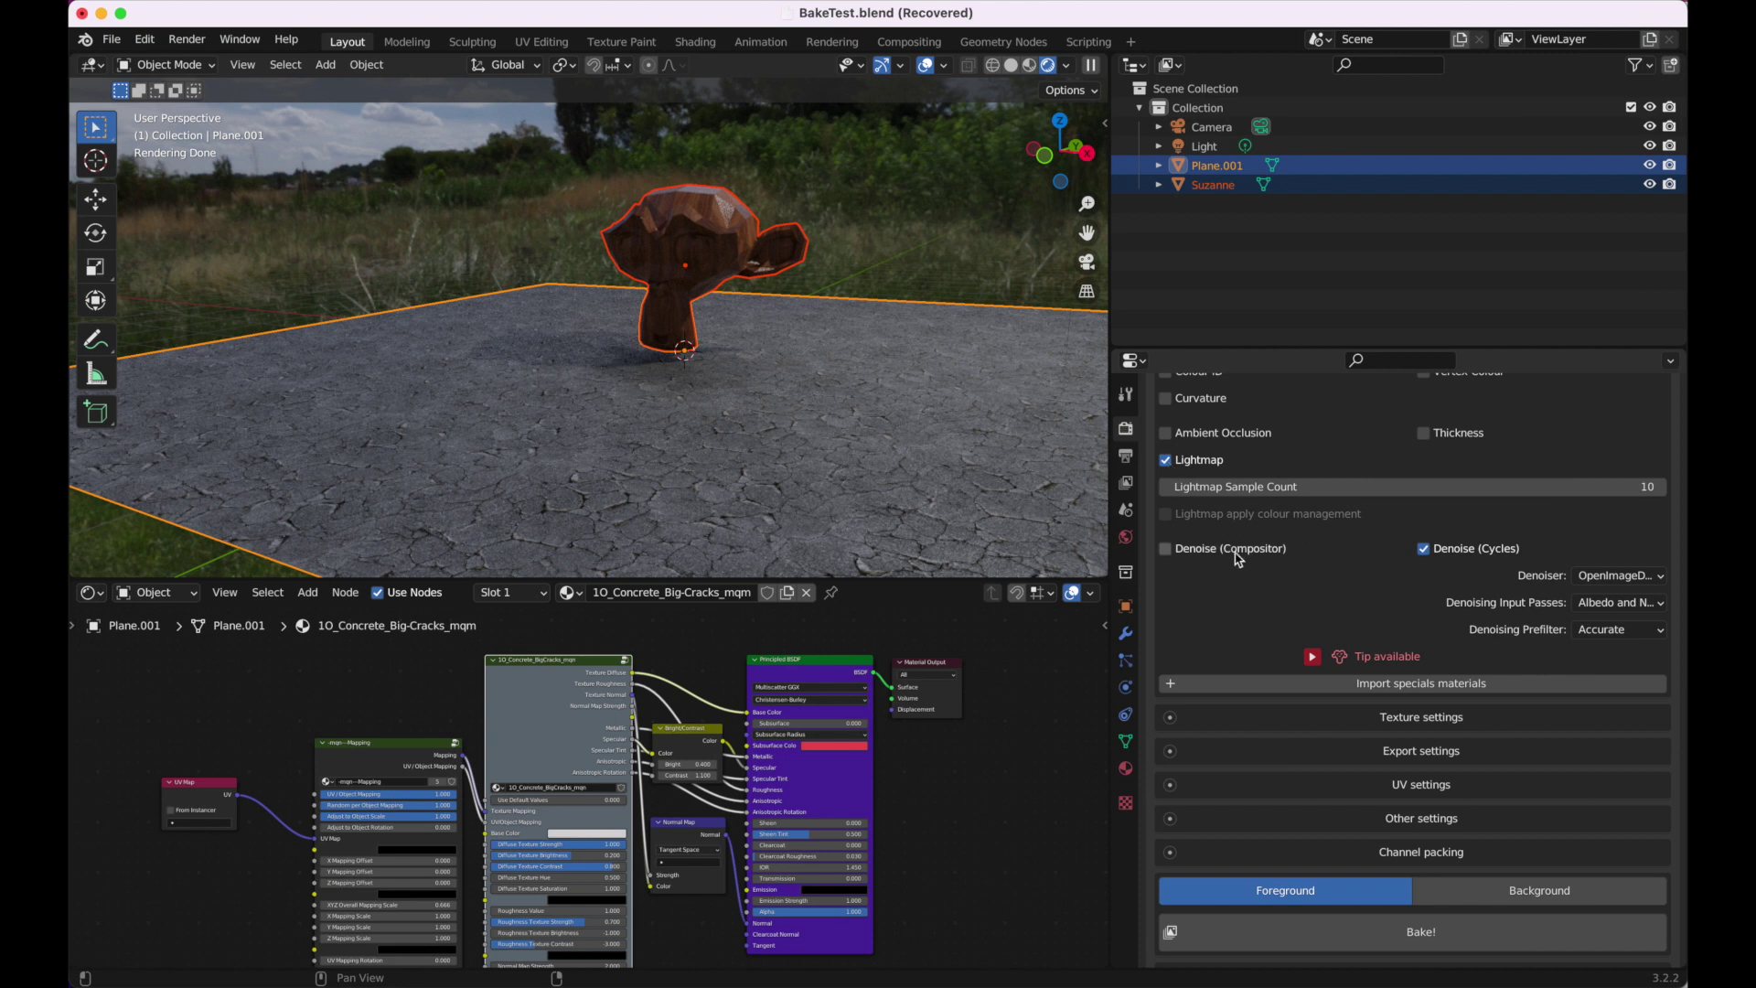
scroll(1235, 556, up, 2)
scroll(1236, 556, up, 2)
Step: Keep the bake resolution at 1024 px after briefly raising it by 1k
click(1209, 471)
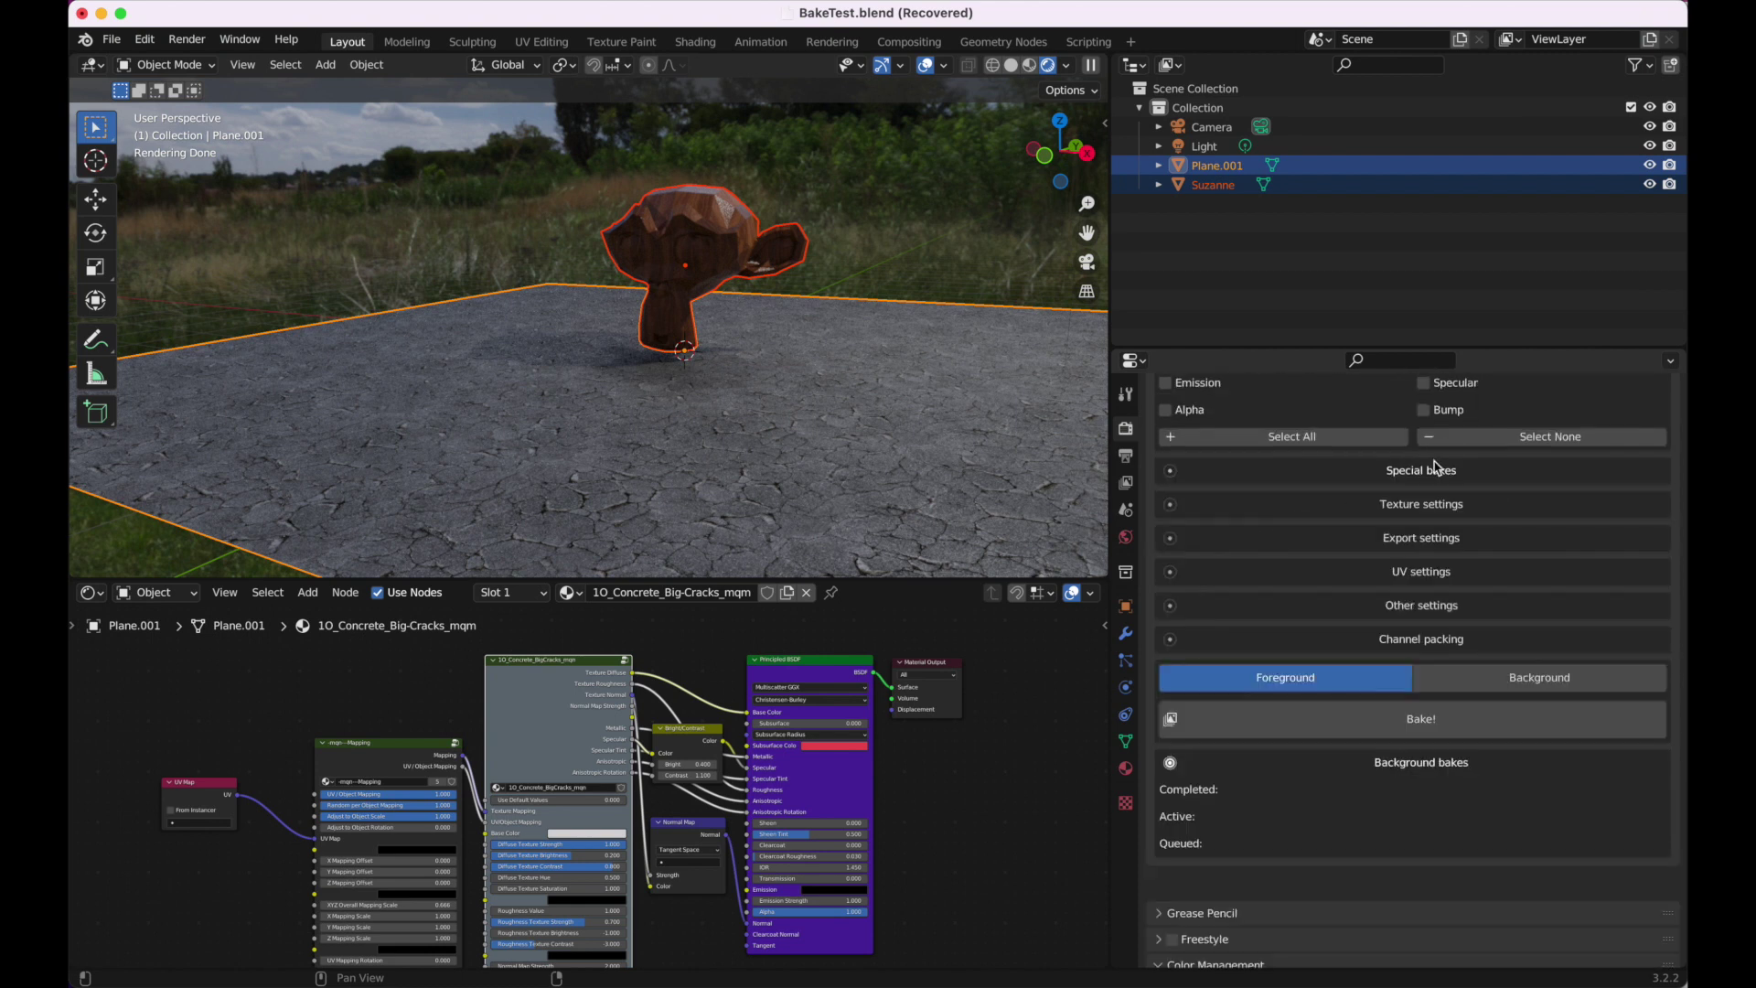
click(1418, 503)
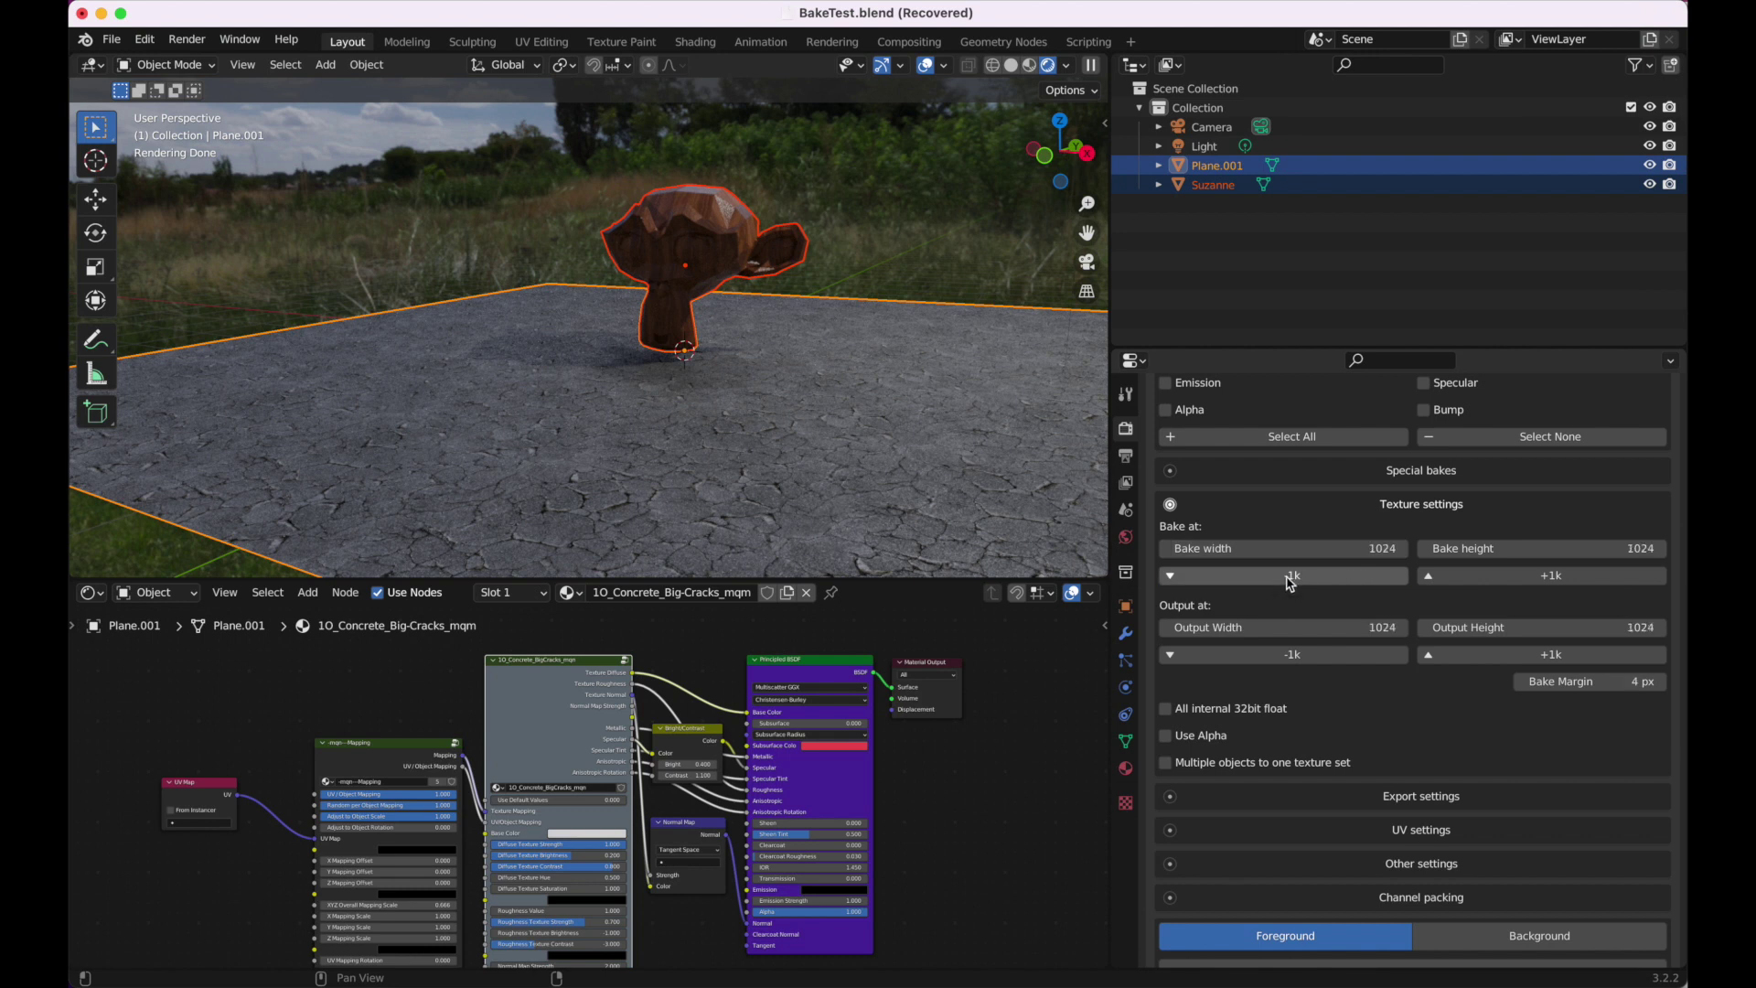
click(1477, 578)
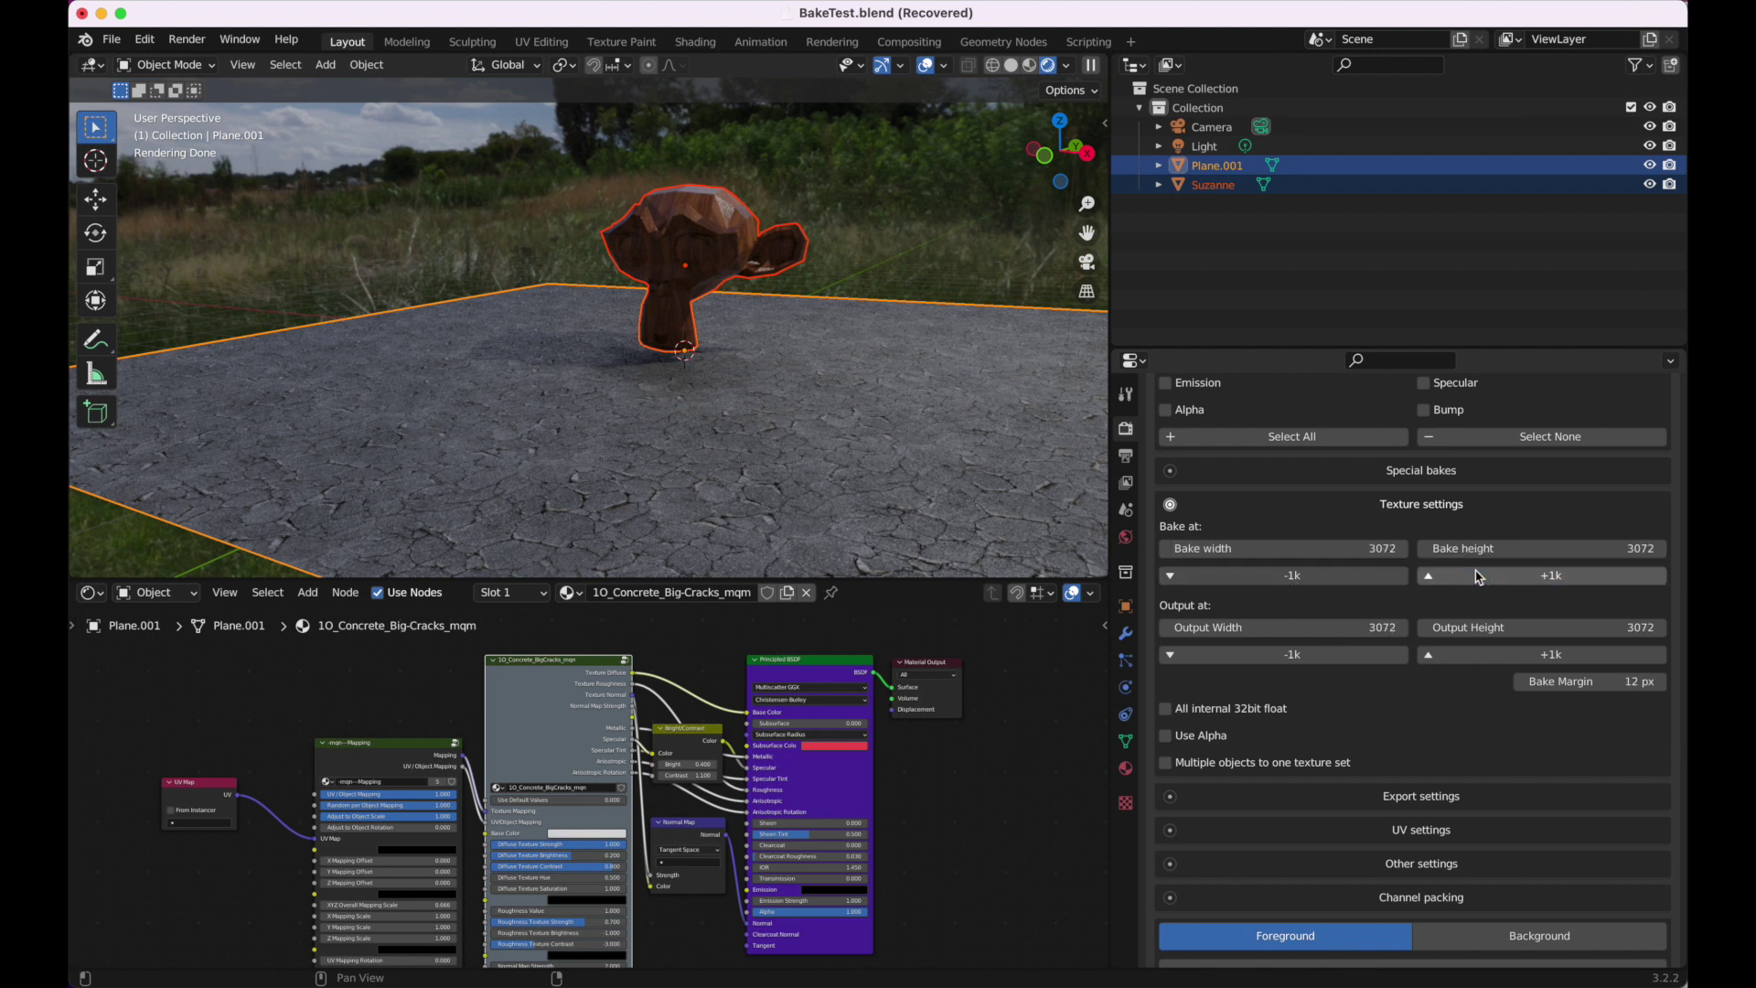
click(1380, 575)
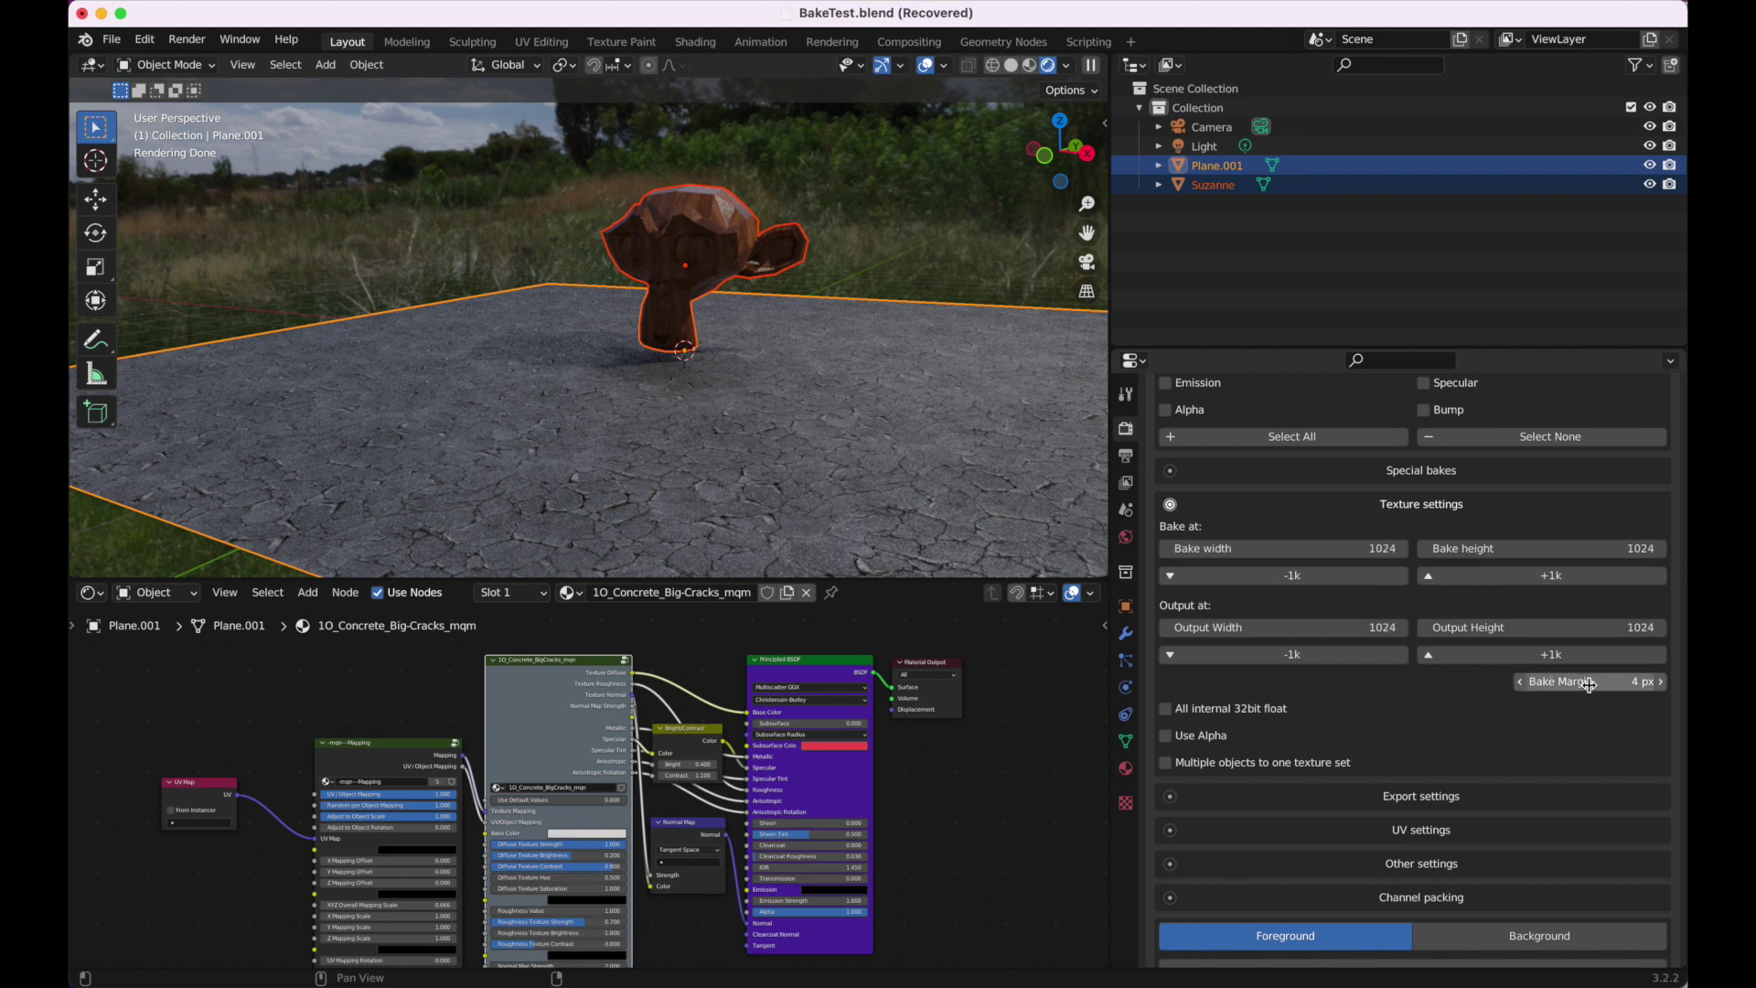
scroll(1462, 676, down, 4)
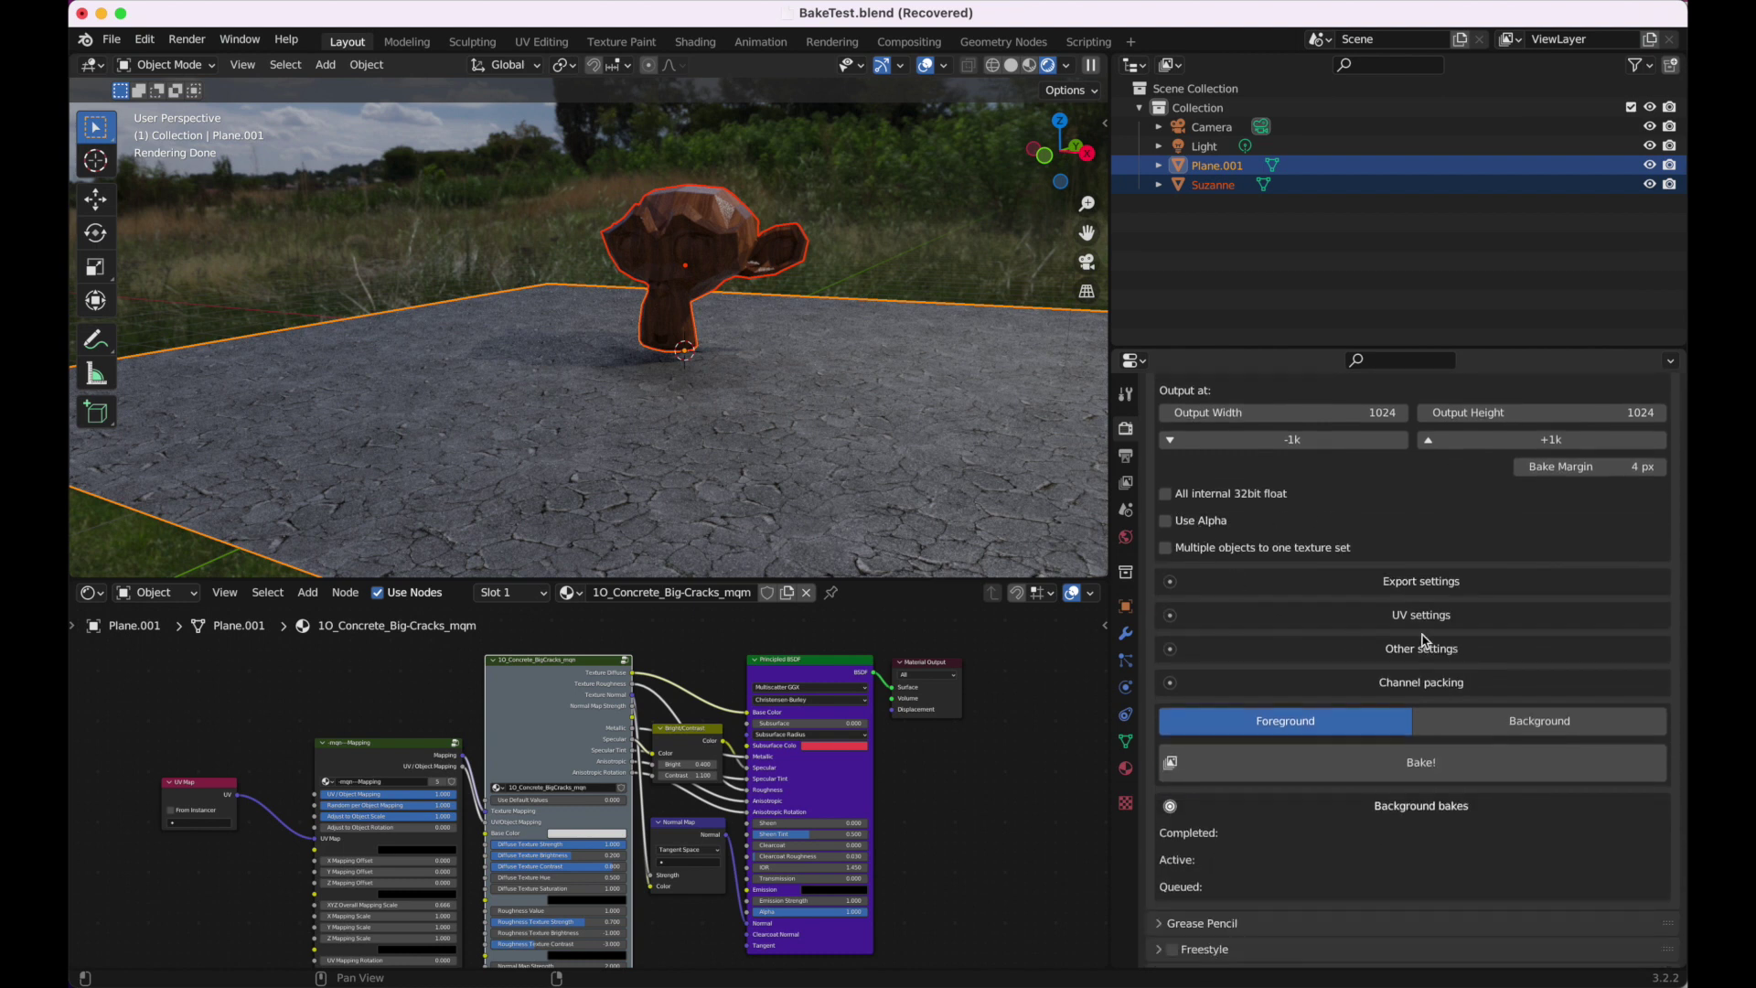
Step: Turn on exporting the baked images as Open EXR, reviewing the colour management tip
click(1441, 582)
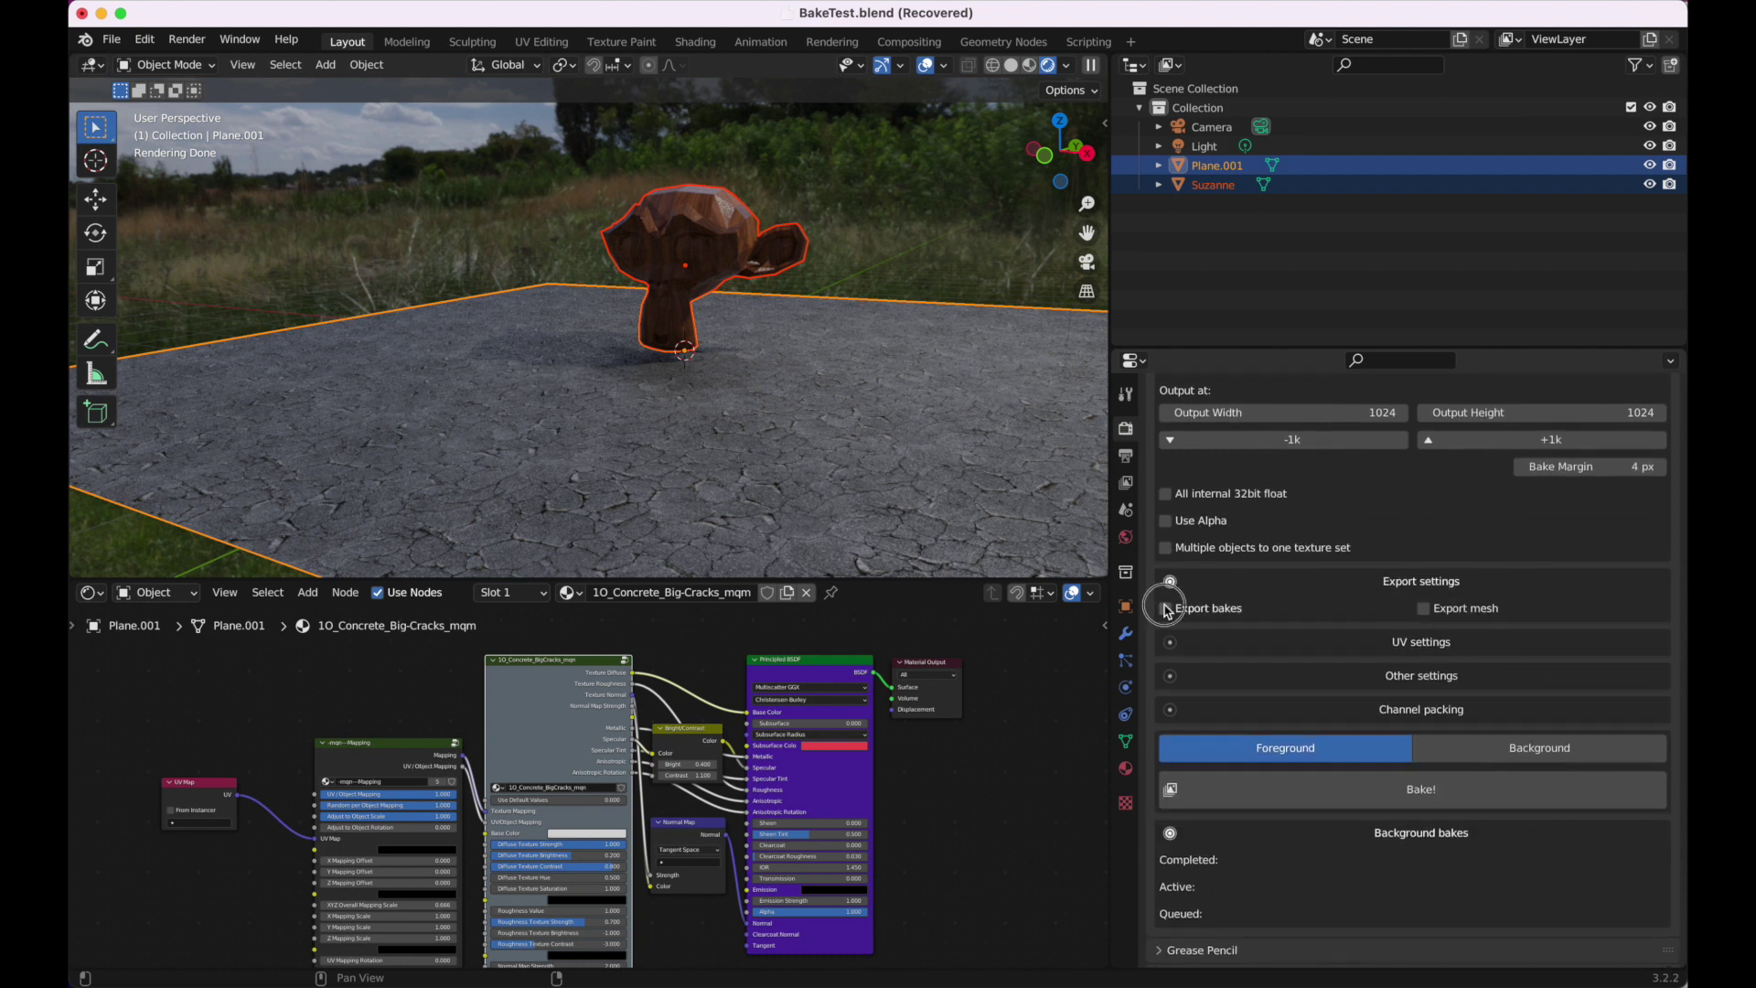
click(1167, 608)
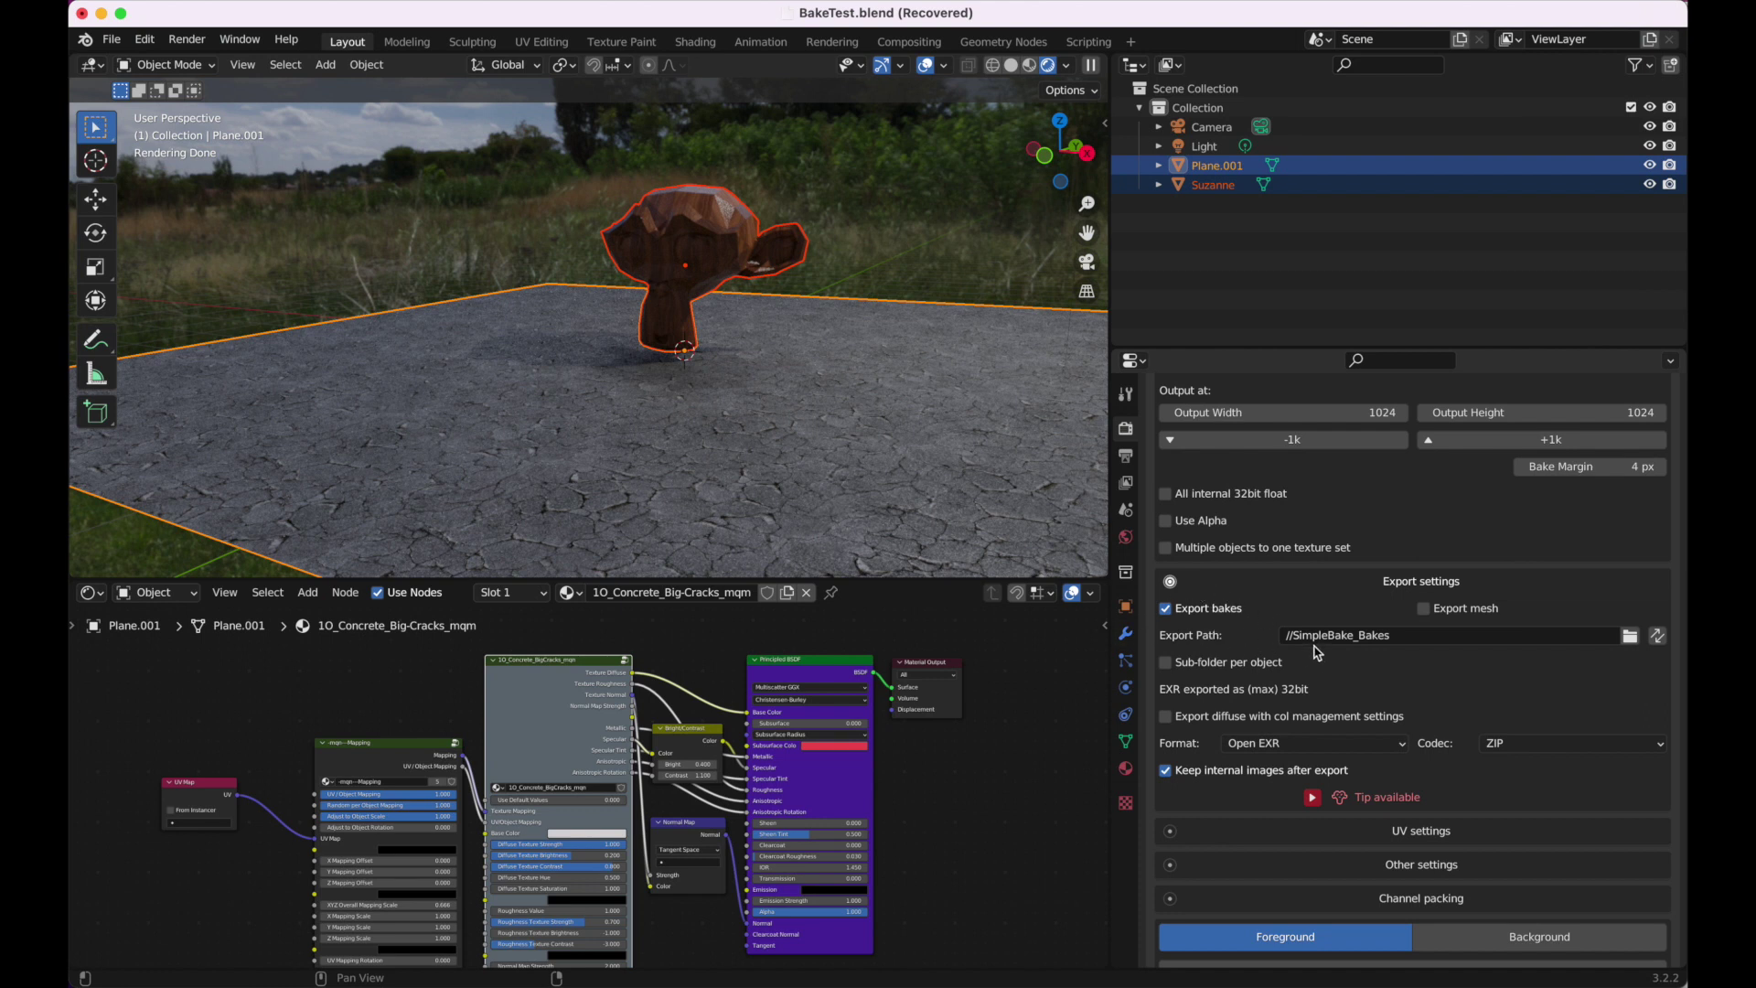
scroll(1317, 647, down, 2)
scroll(1319, 653, down, 2)
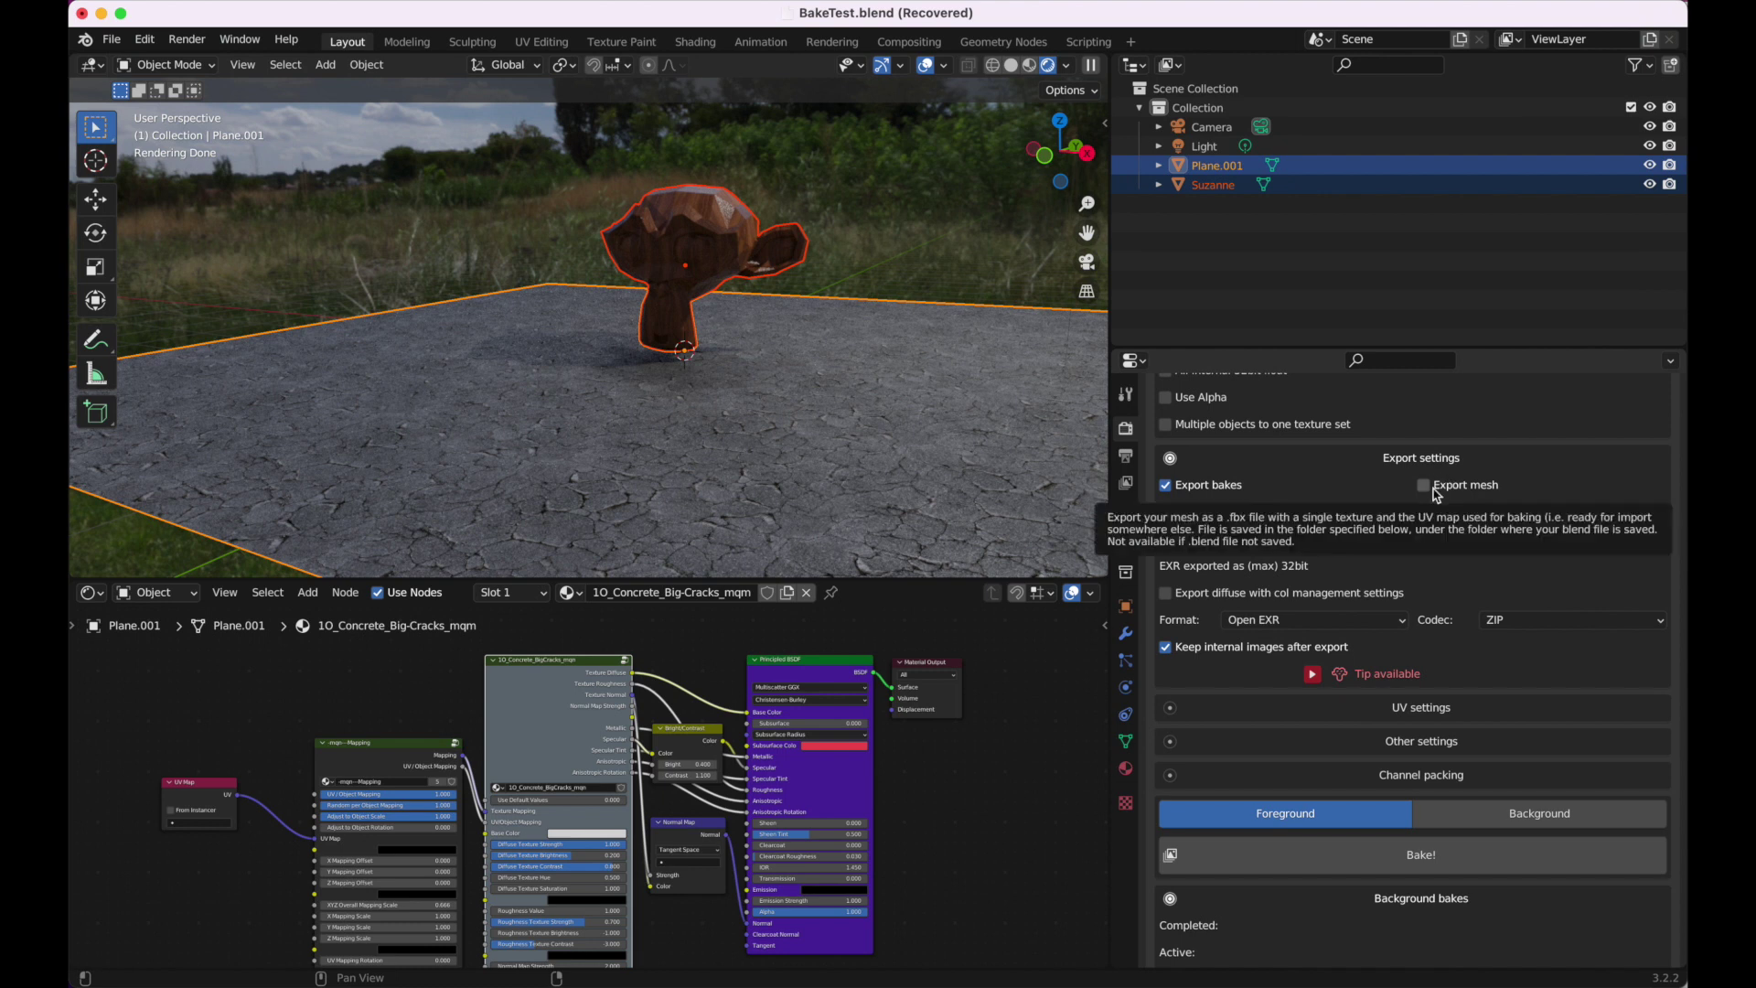
scroll(1367, 641, down, 2)
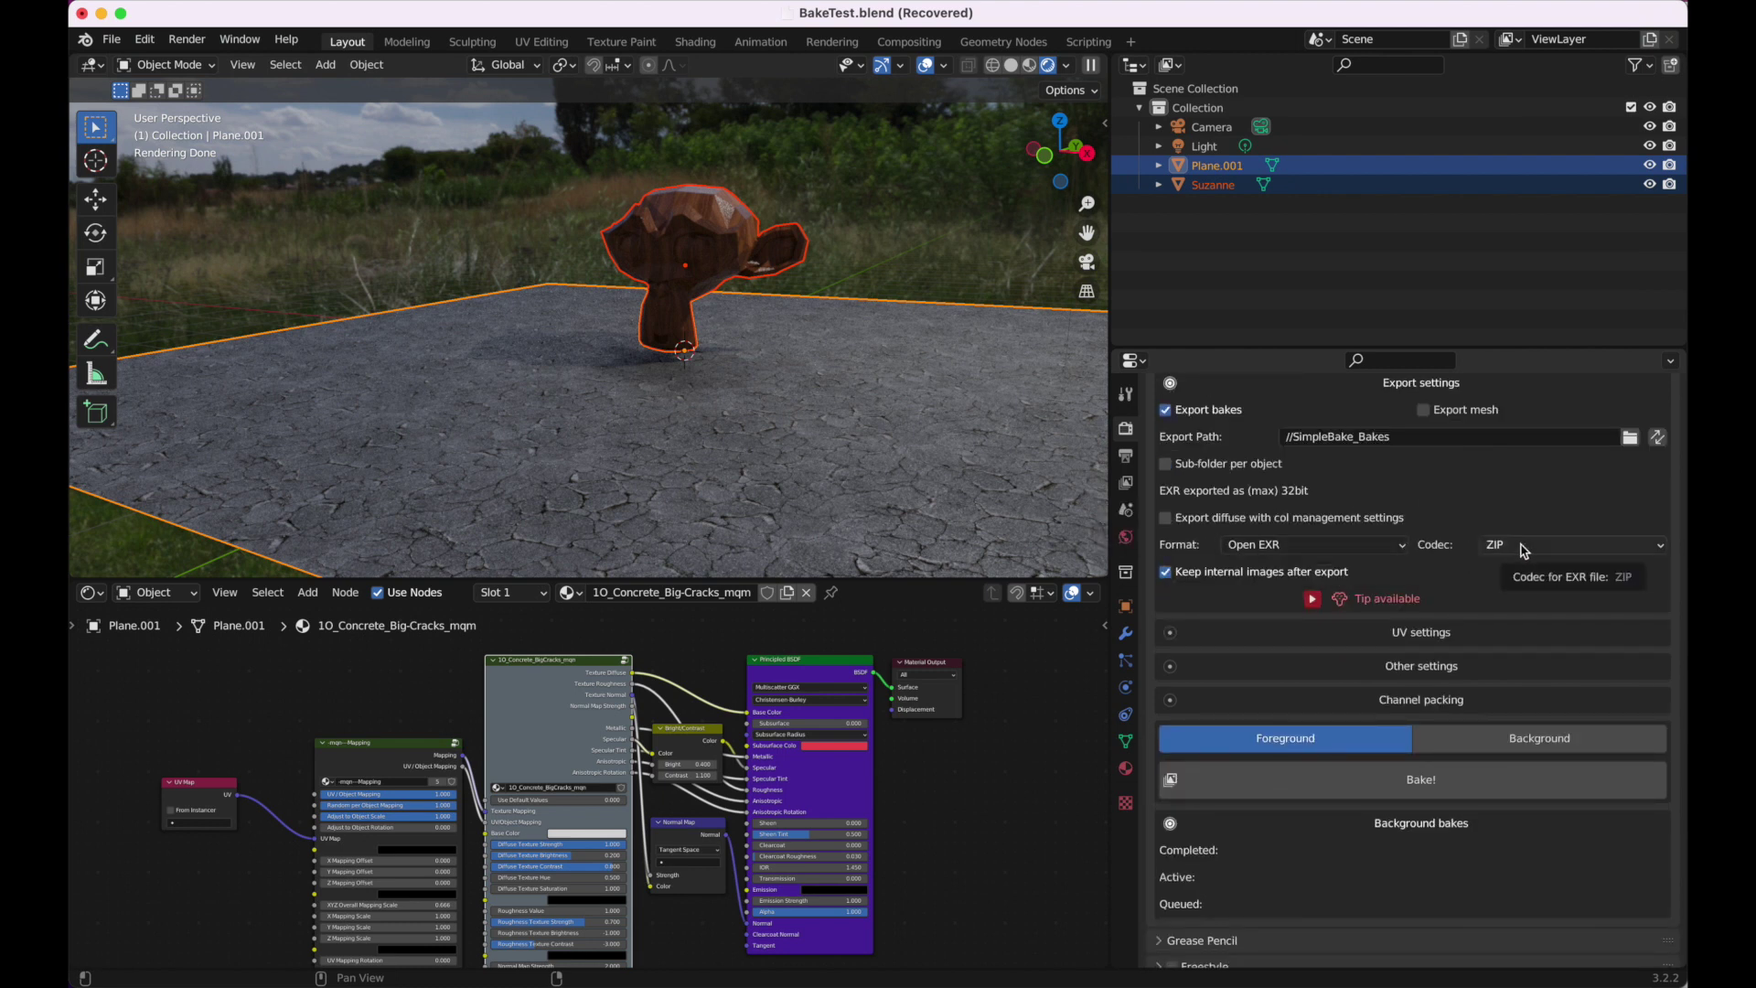
click(1314, 600)
click(1314, 600)
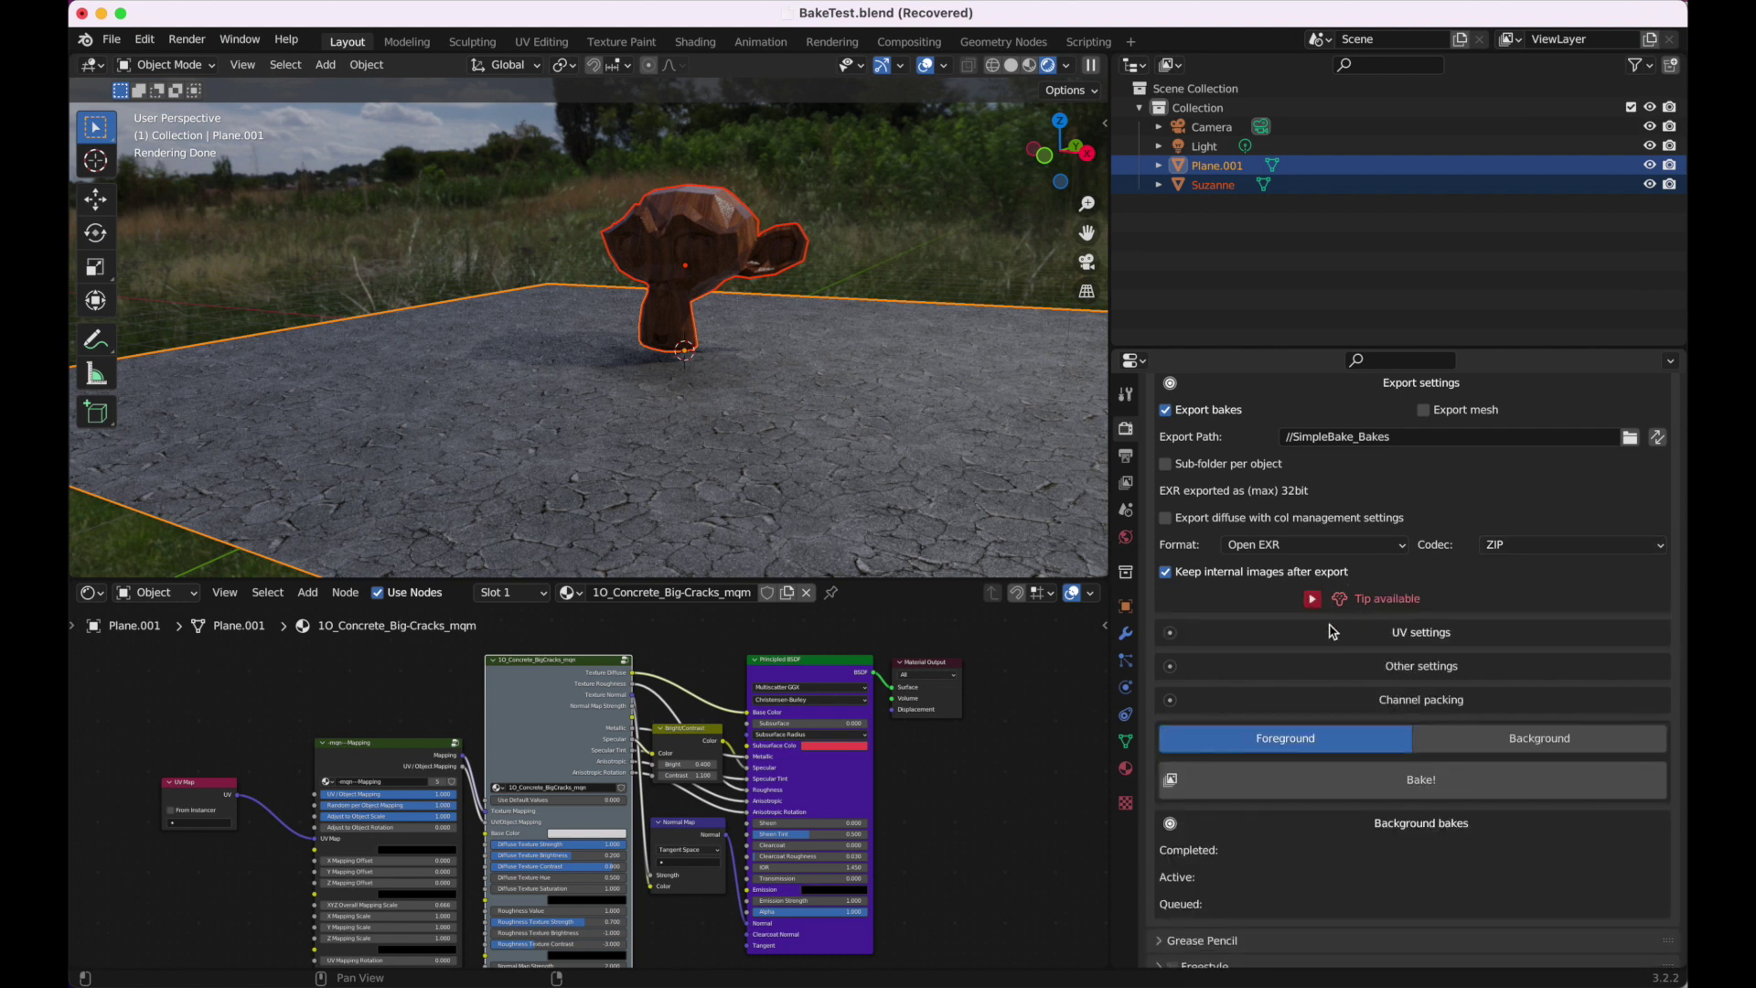
click(1335, 632)
scroll(1382, 743, down, 3)
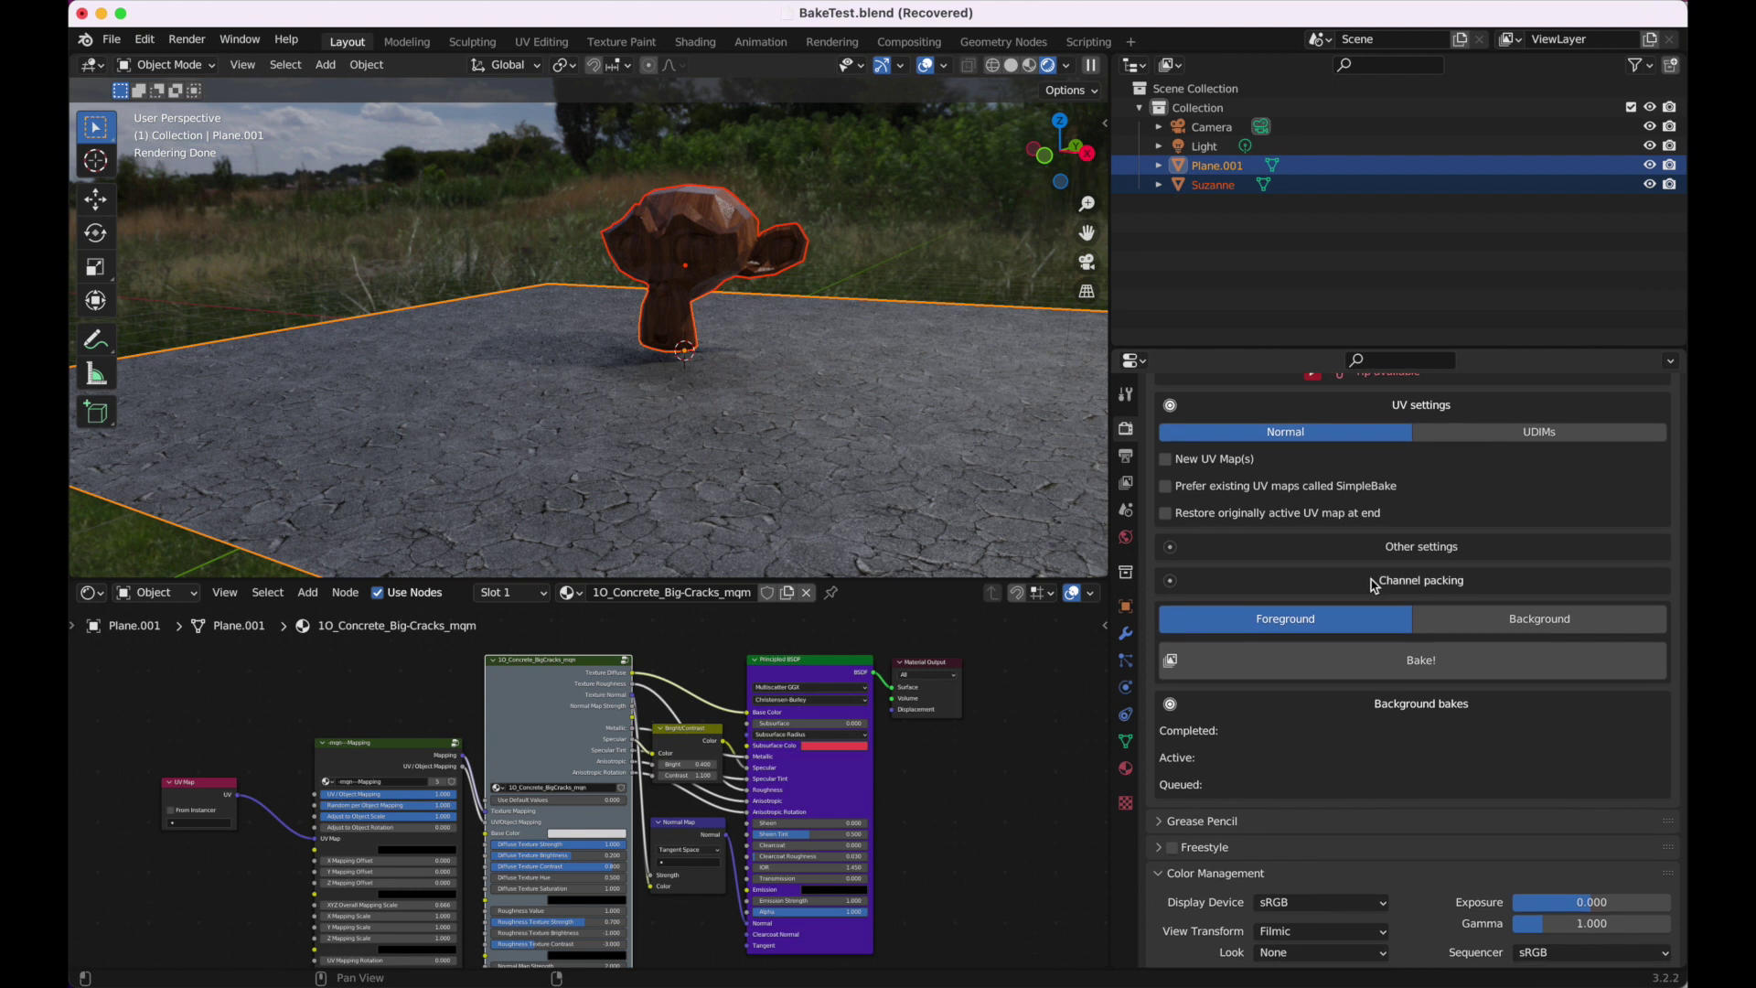
scroll(1373, 583, up, 1)
Step: Try UDIM UV mode, return to Normal UVs, and leave New UV Map(s) unticked
click(1524, 519)
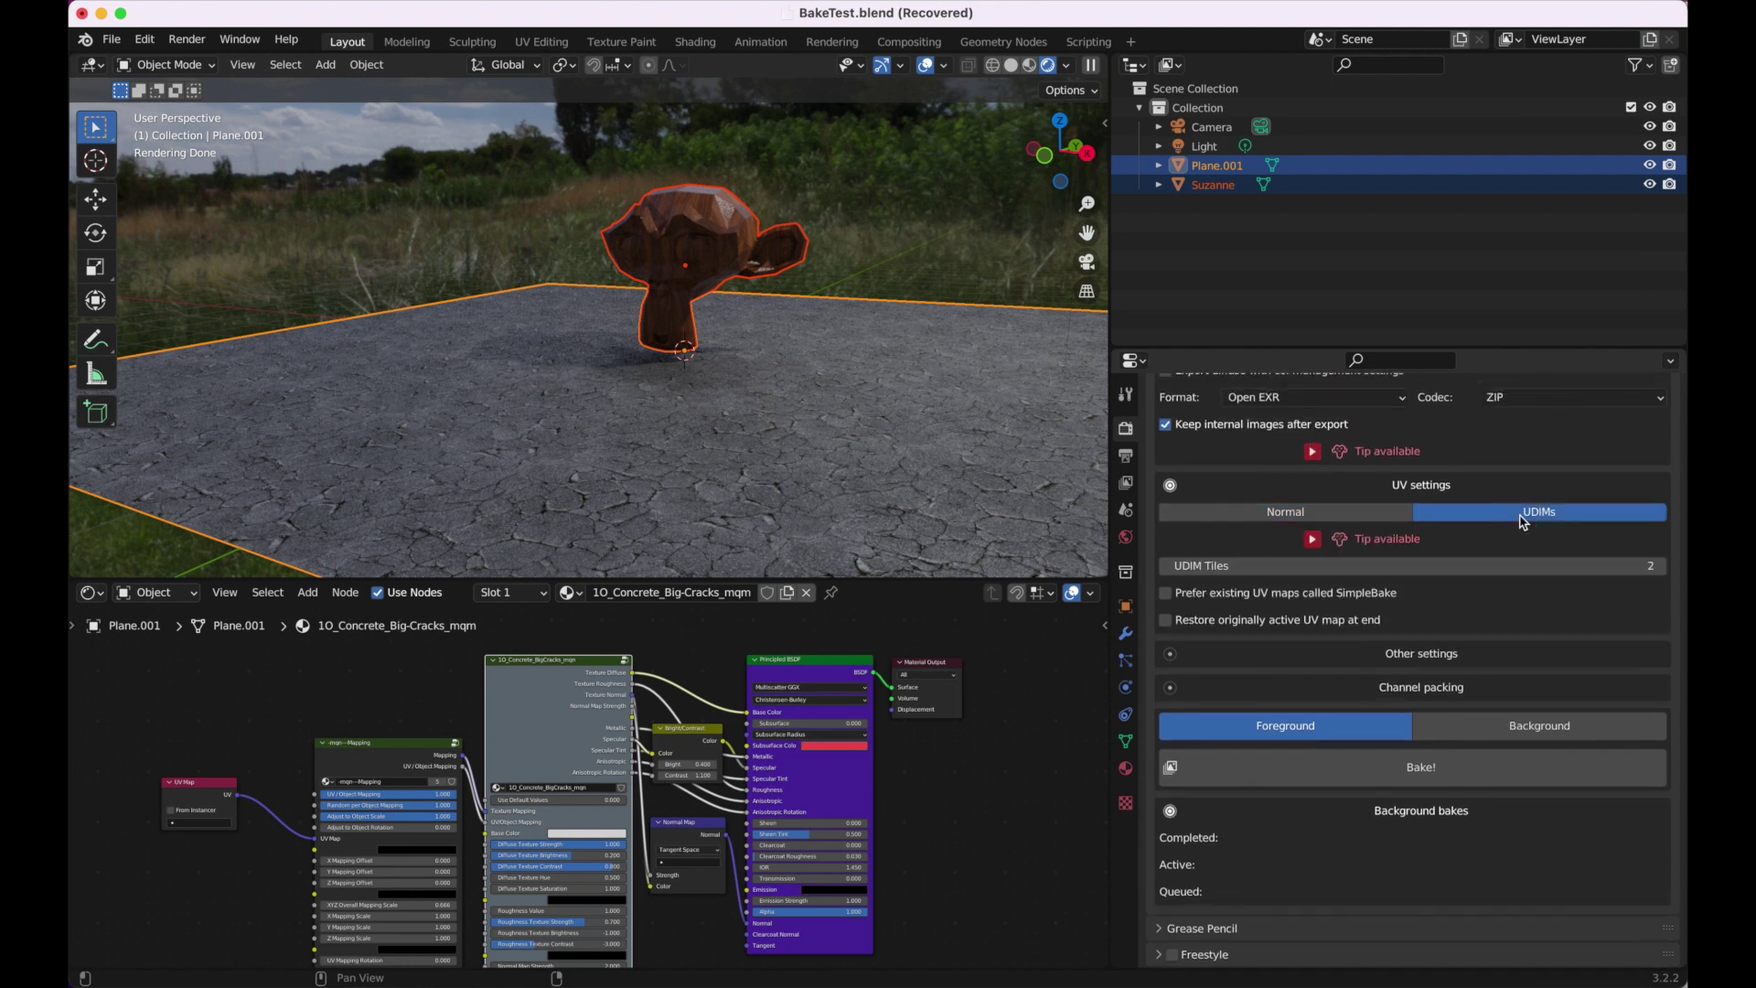
click(1369, 511)
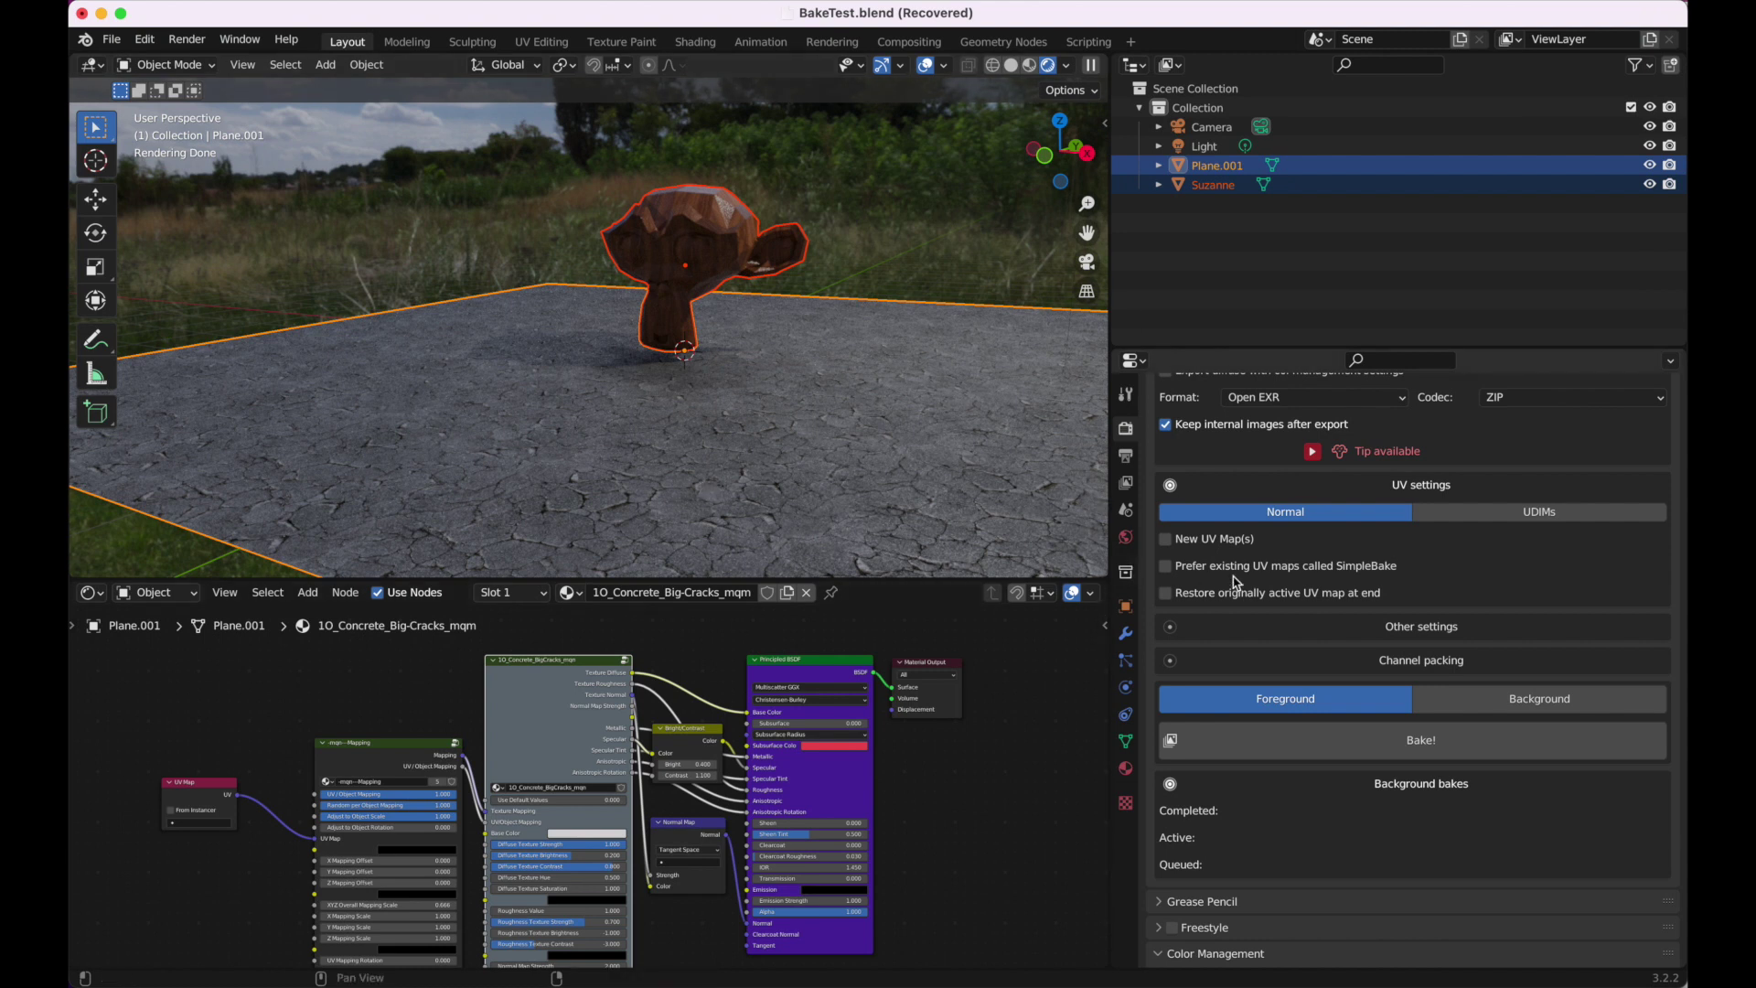
click(1194, 539)
click(1620, 565)
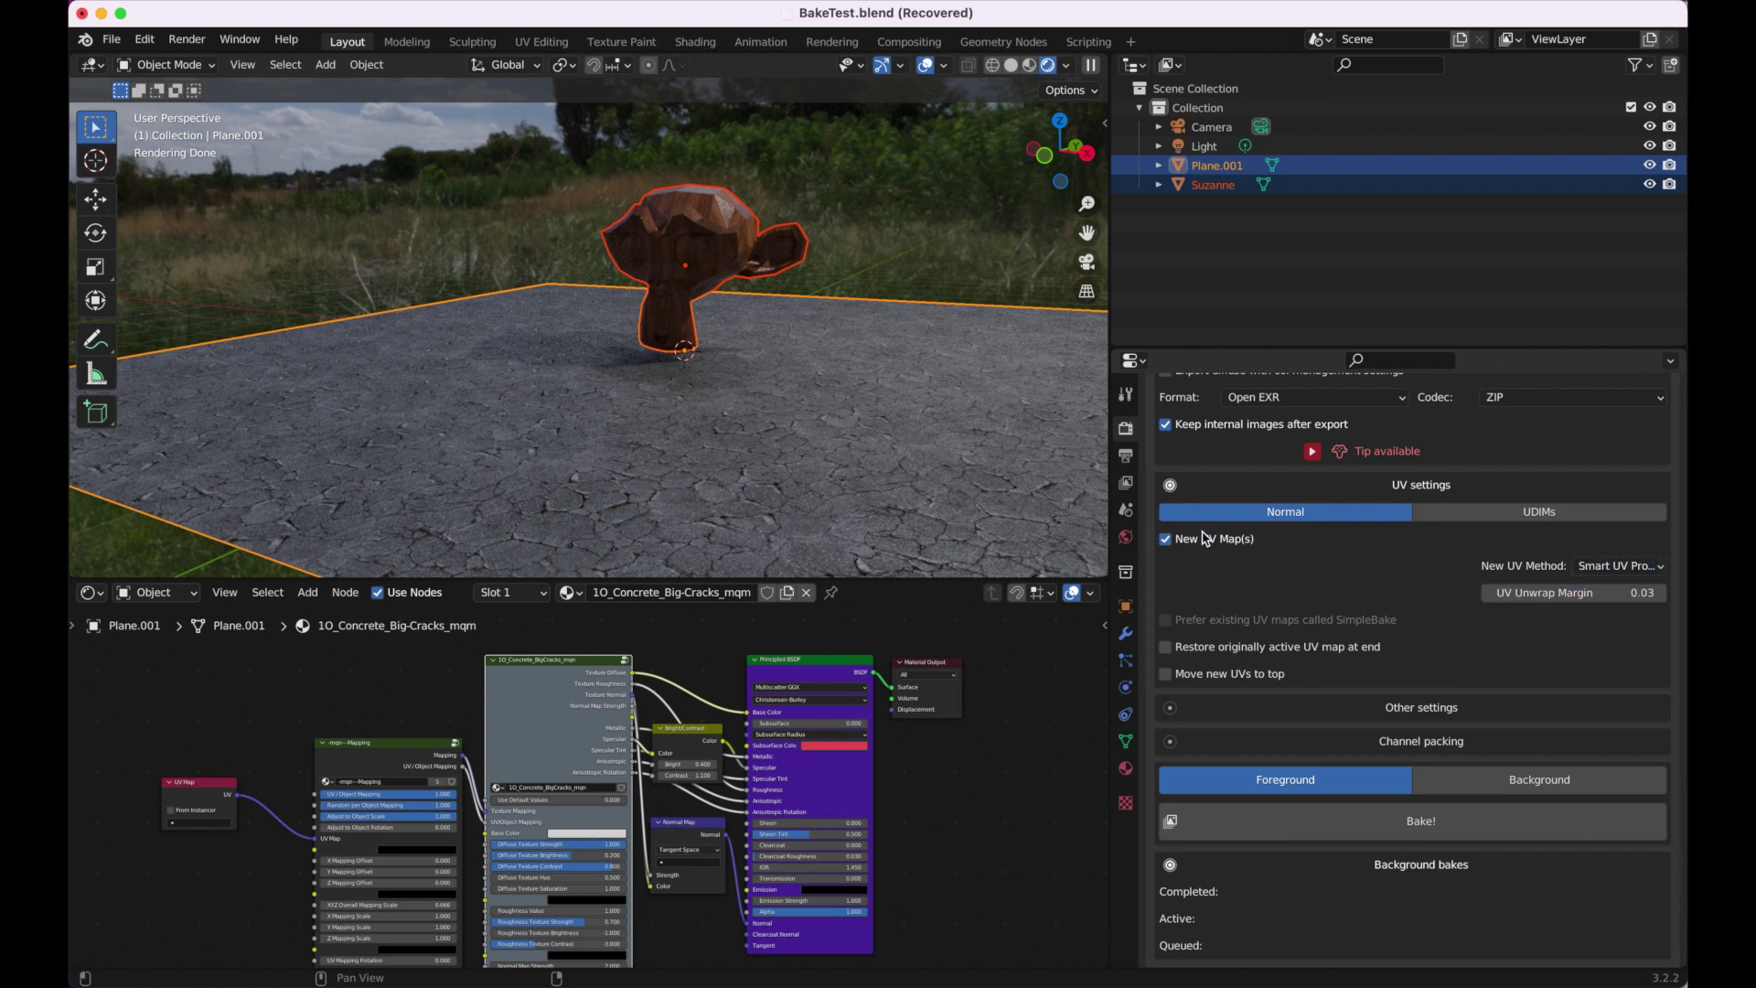
click(1168, 538)
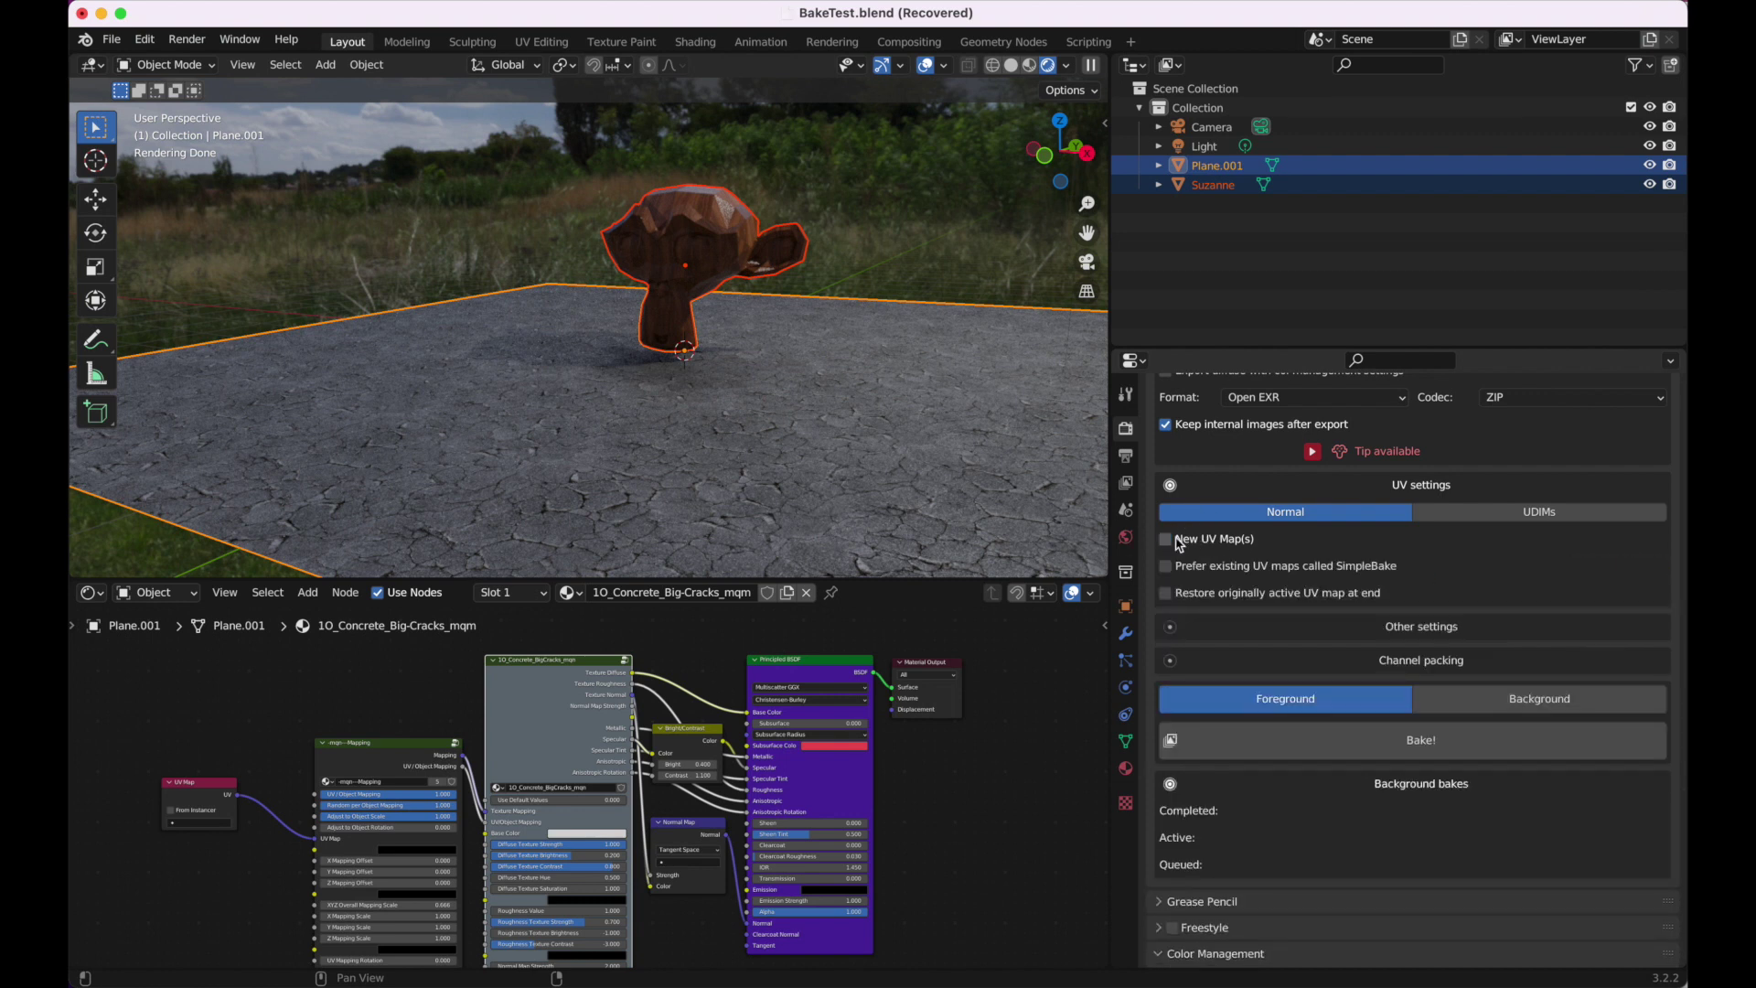
click(1402, 627)
scroll(1404, 628, down, 2)
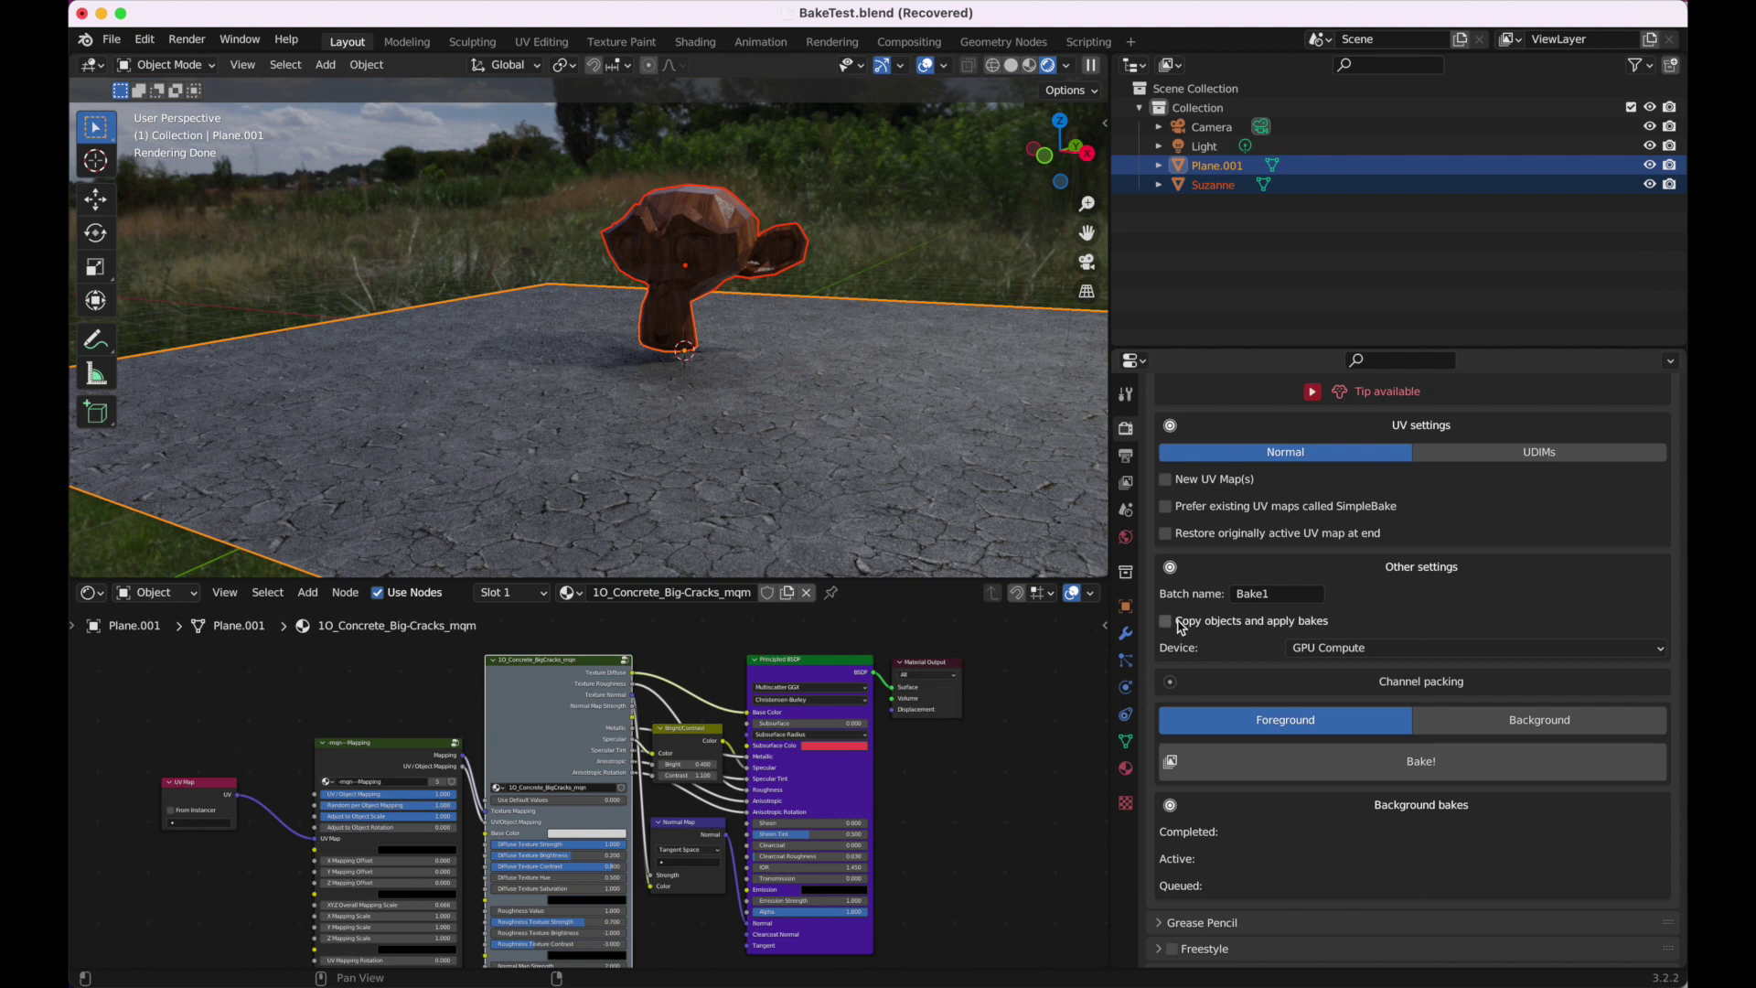
Step: Enable Copy objects and apply bakes, toggling glTF settings on and back off
click(1176, 625)
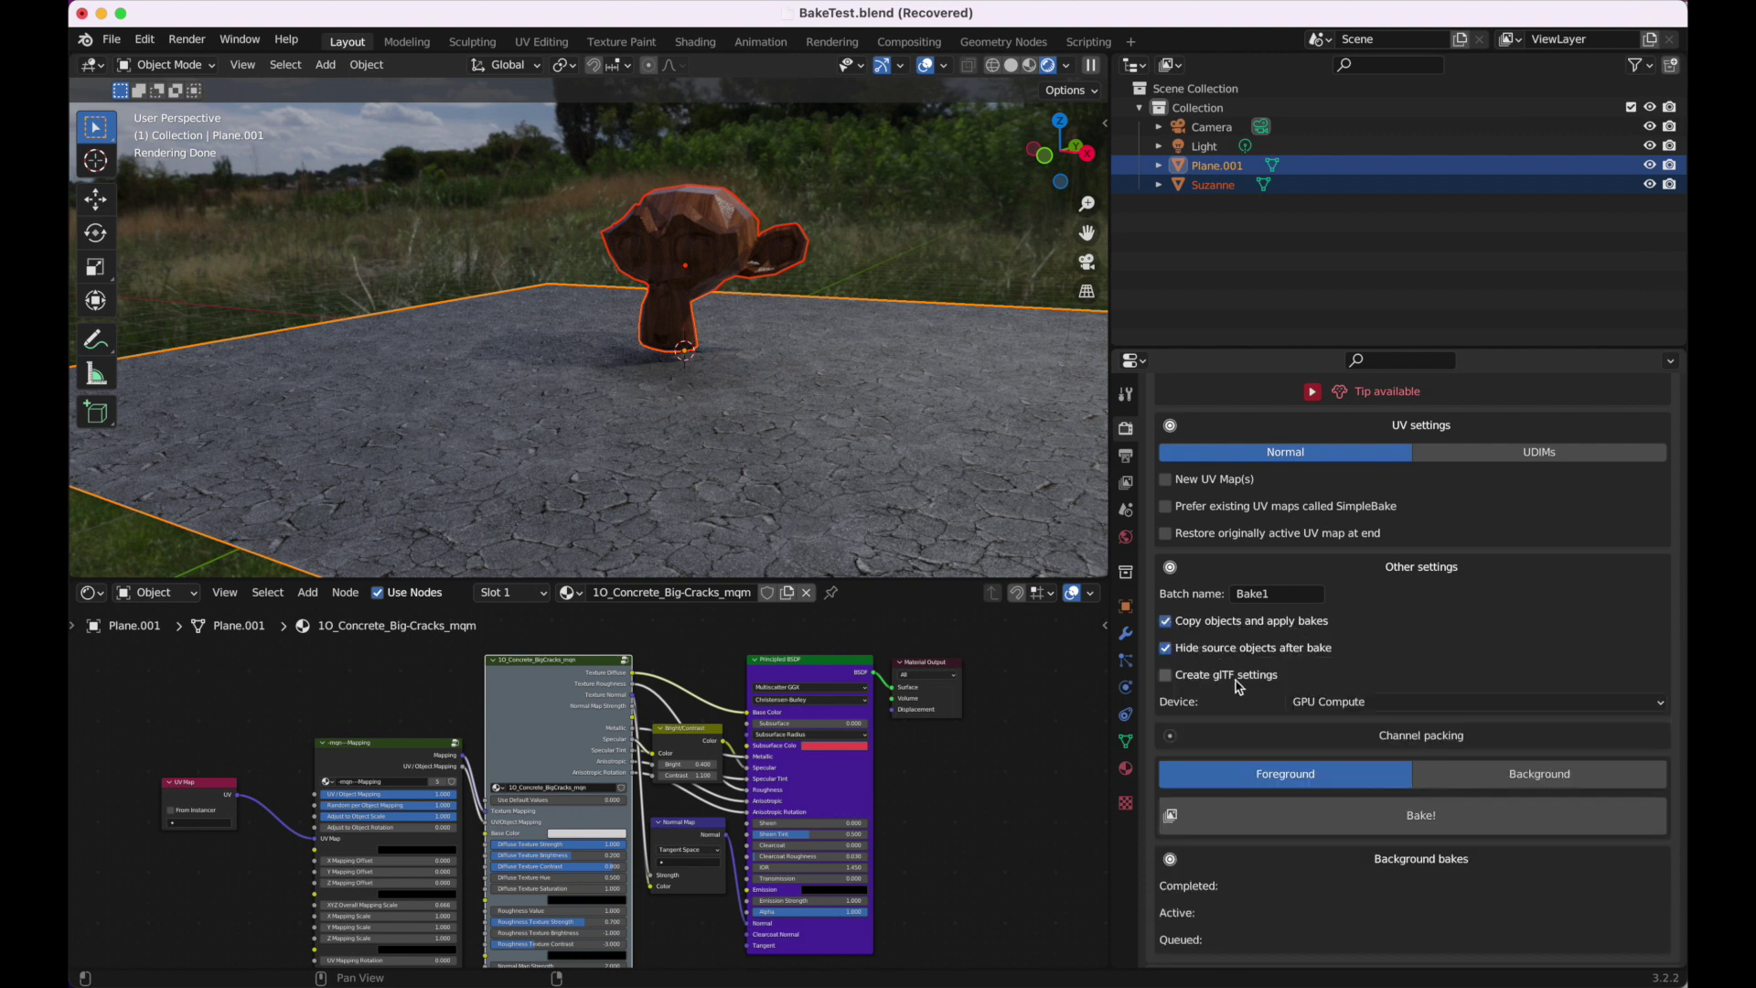
click(1185, 682)
click(1491, 674)
click(1212, 678)
scroll(1337, 703, down, 2)
Step: Set the bake device to GPU Compute after briefly choosing CPU
click(1366, 620)
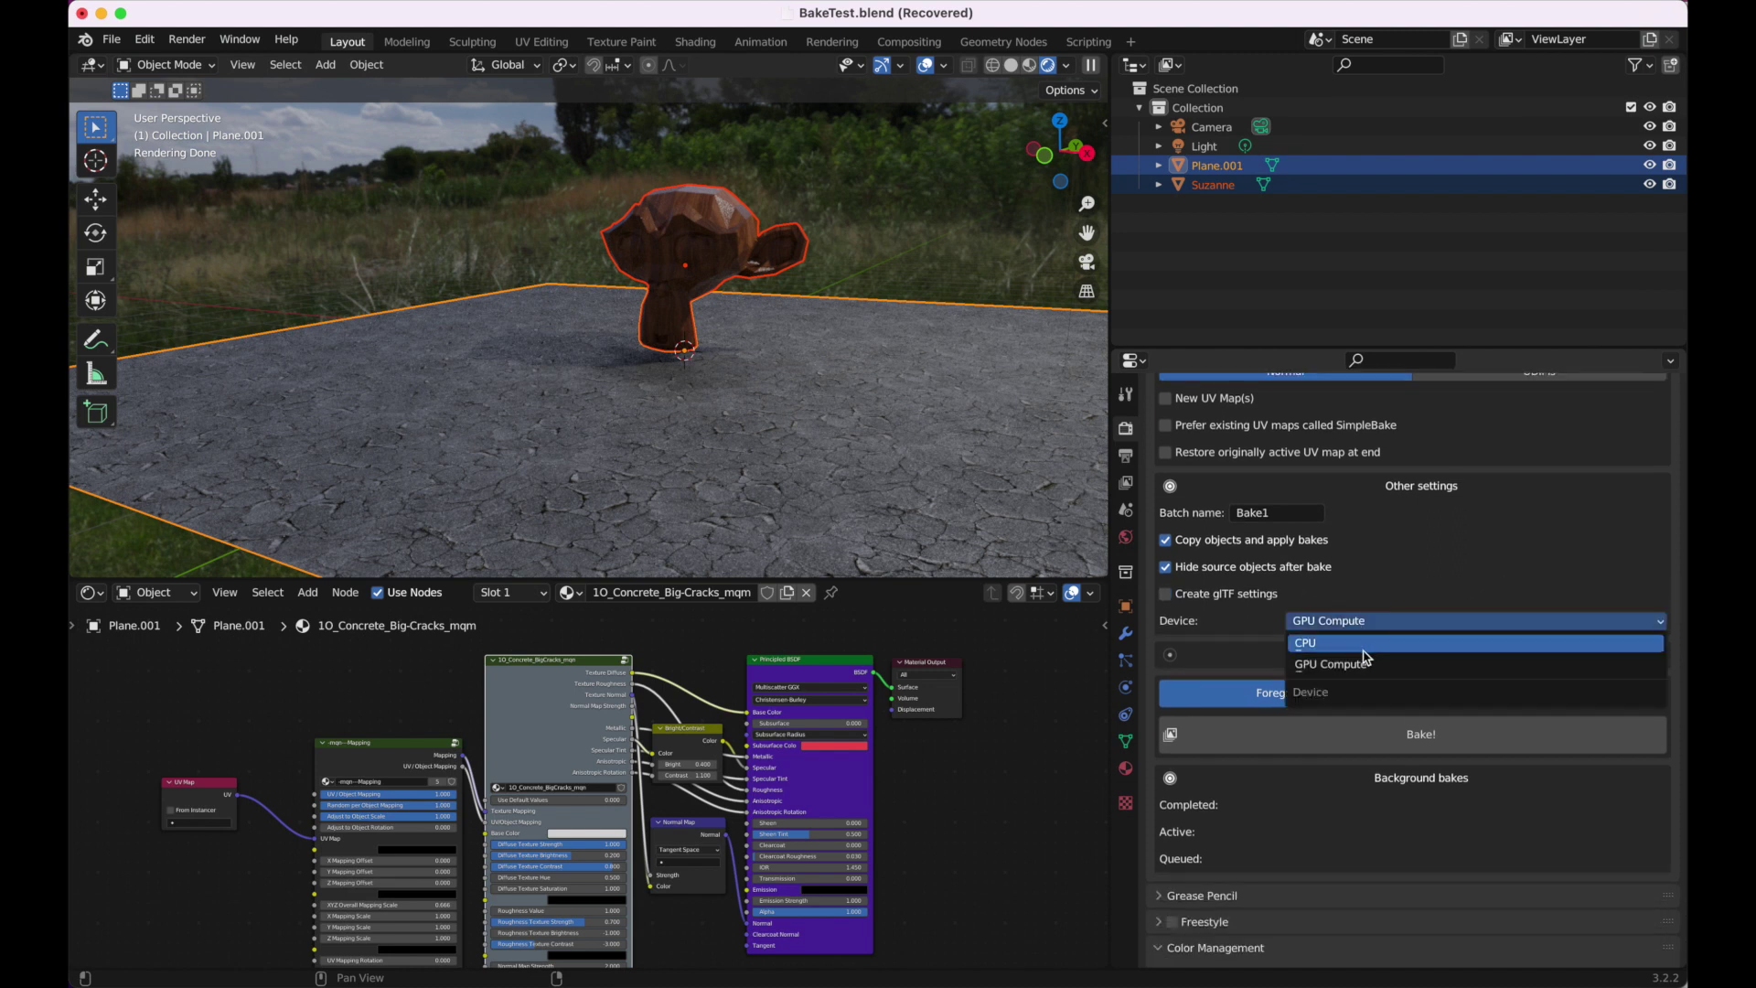
click(1358, 643)
click(1354, 686)
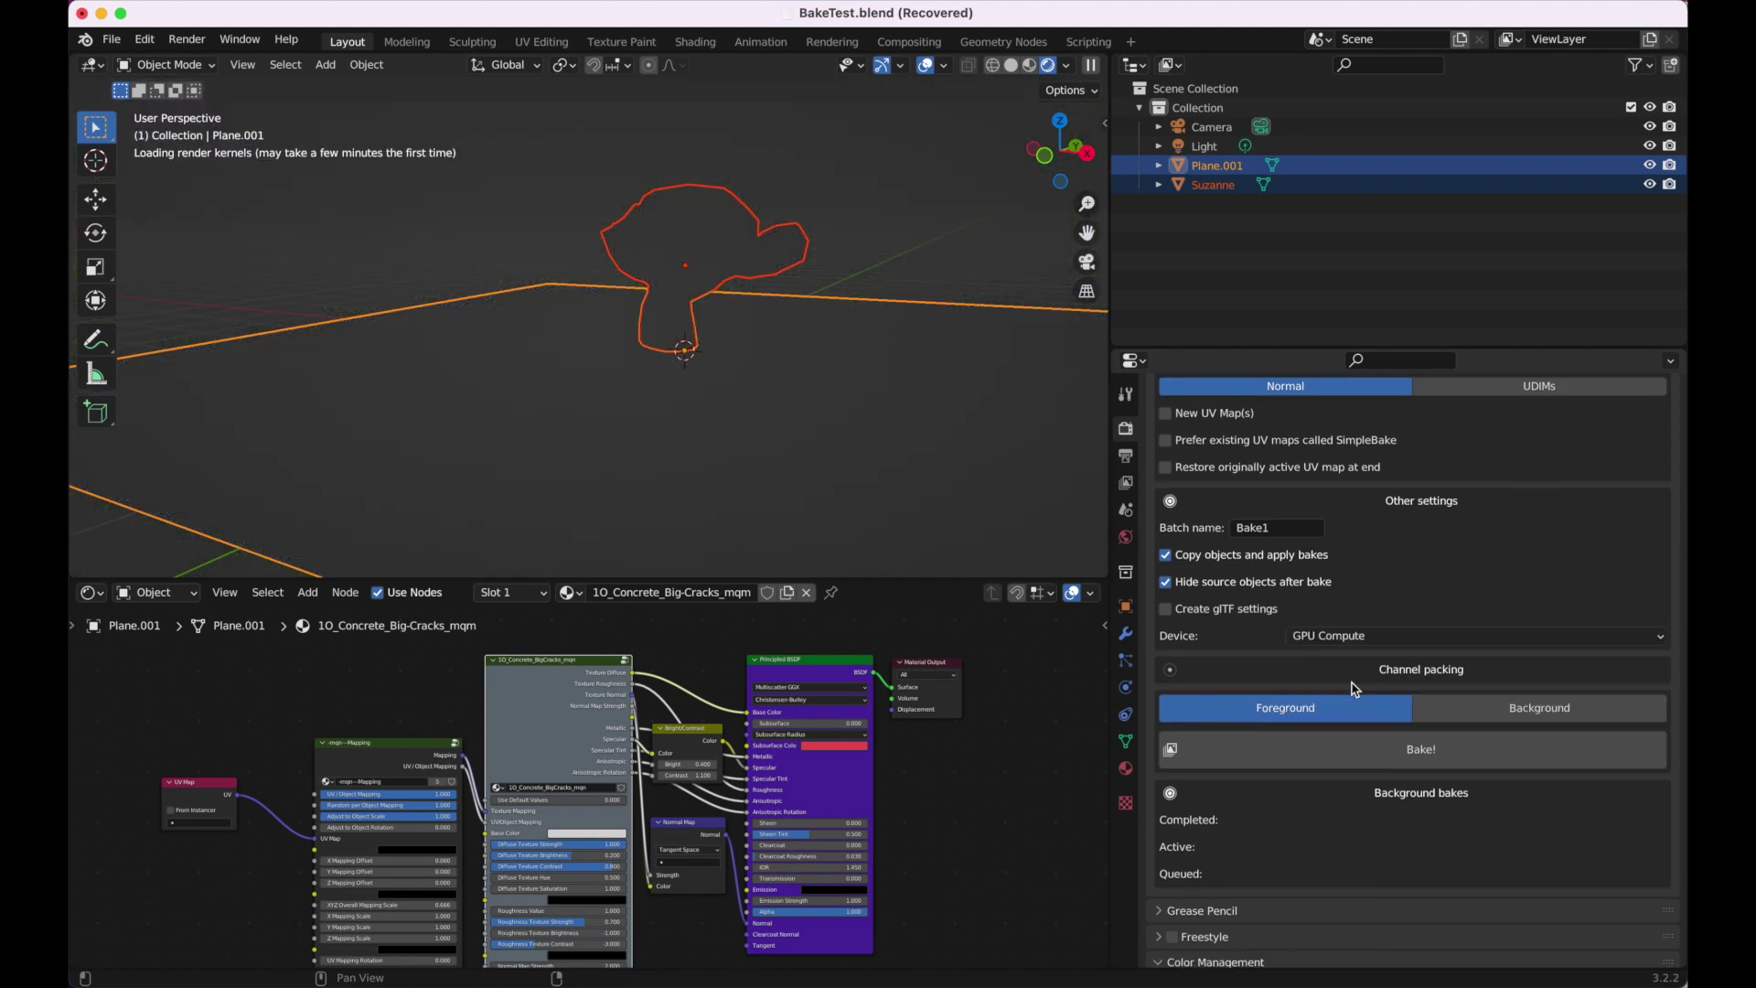
scroll(1344, 663, down, 1)
click(1410, 657)
scroll(1313, 698, down, 1)
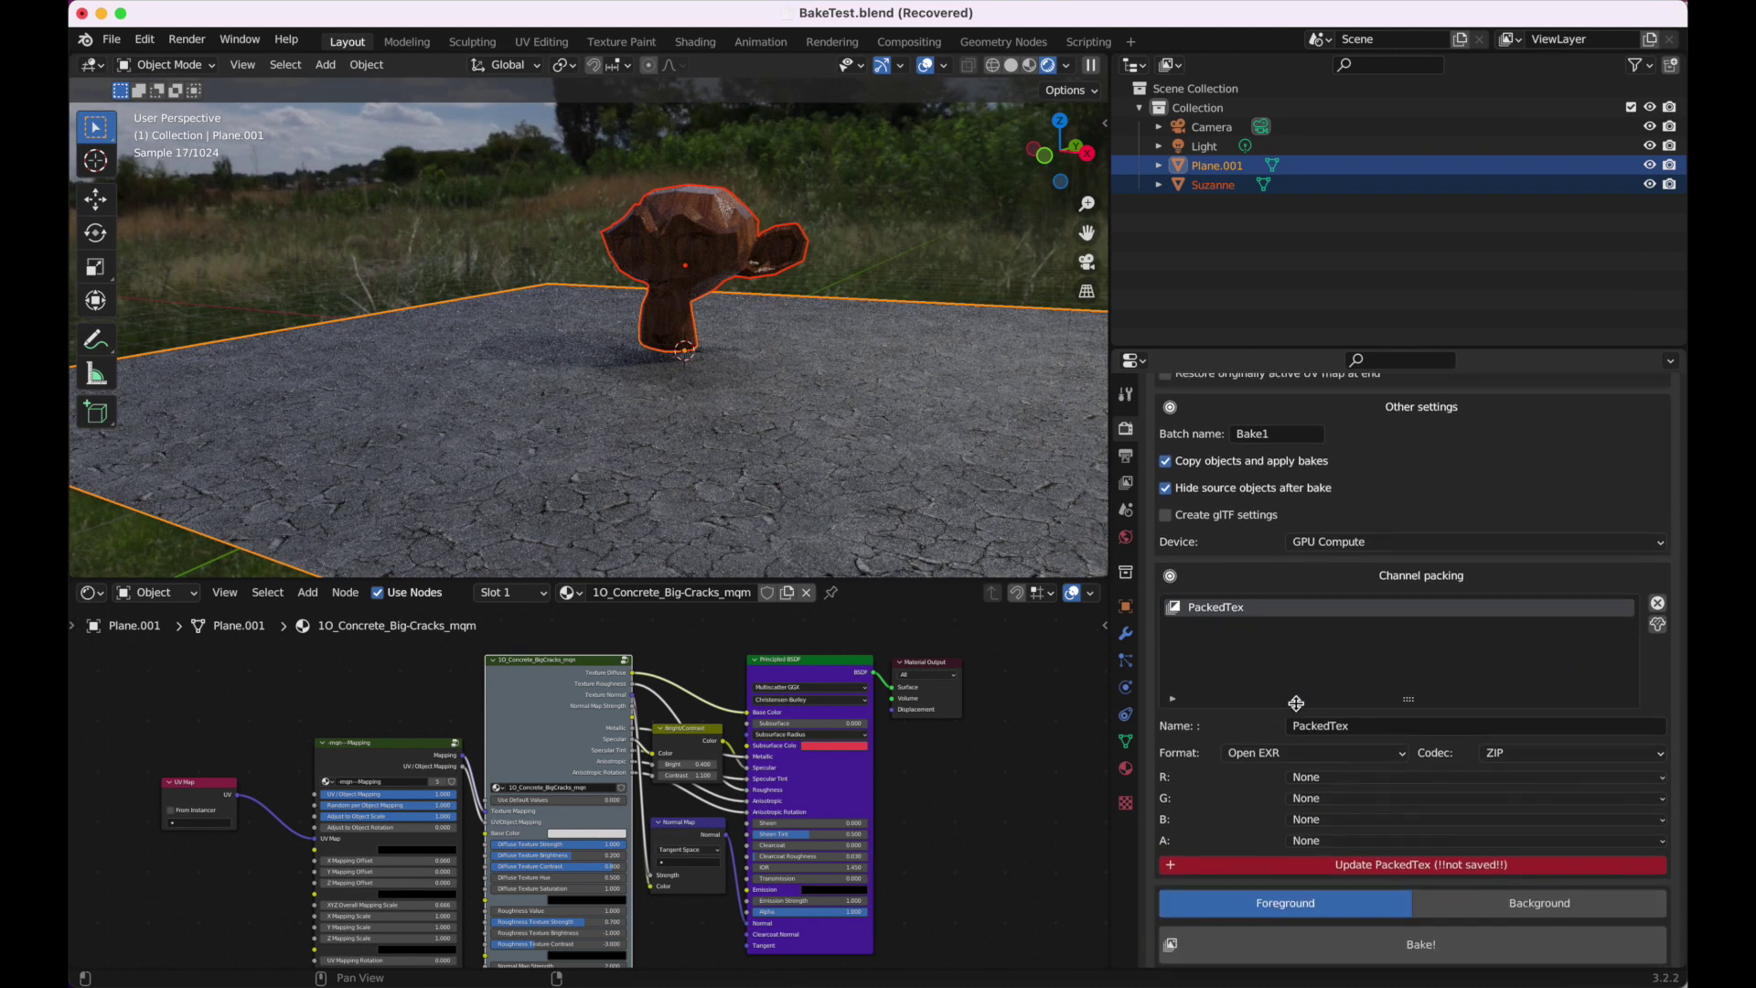
scroll(1314, 697, down, 1)
scroll(1314, 697, down, 1)
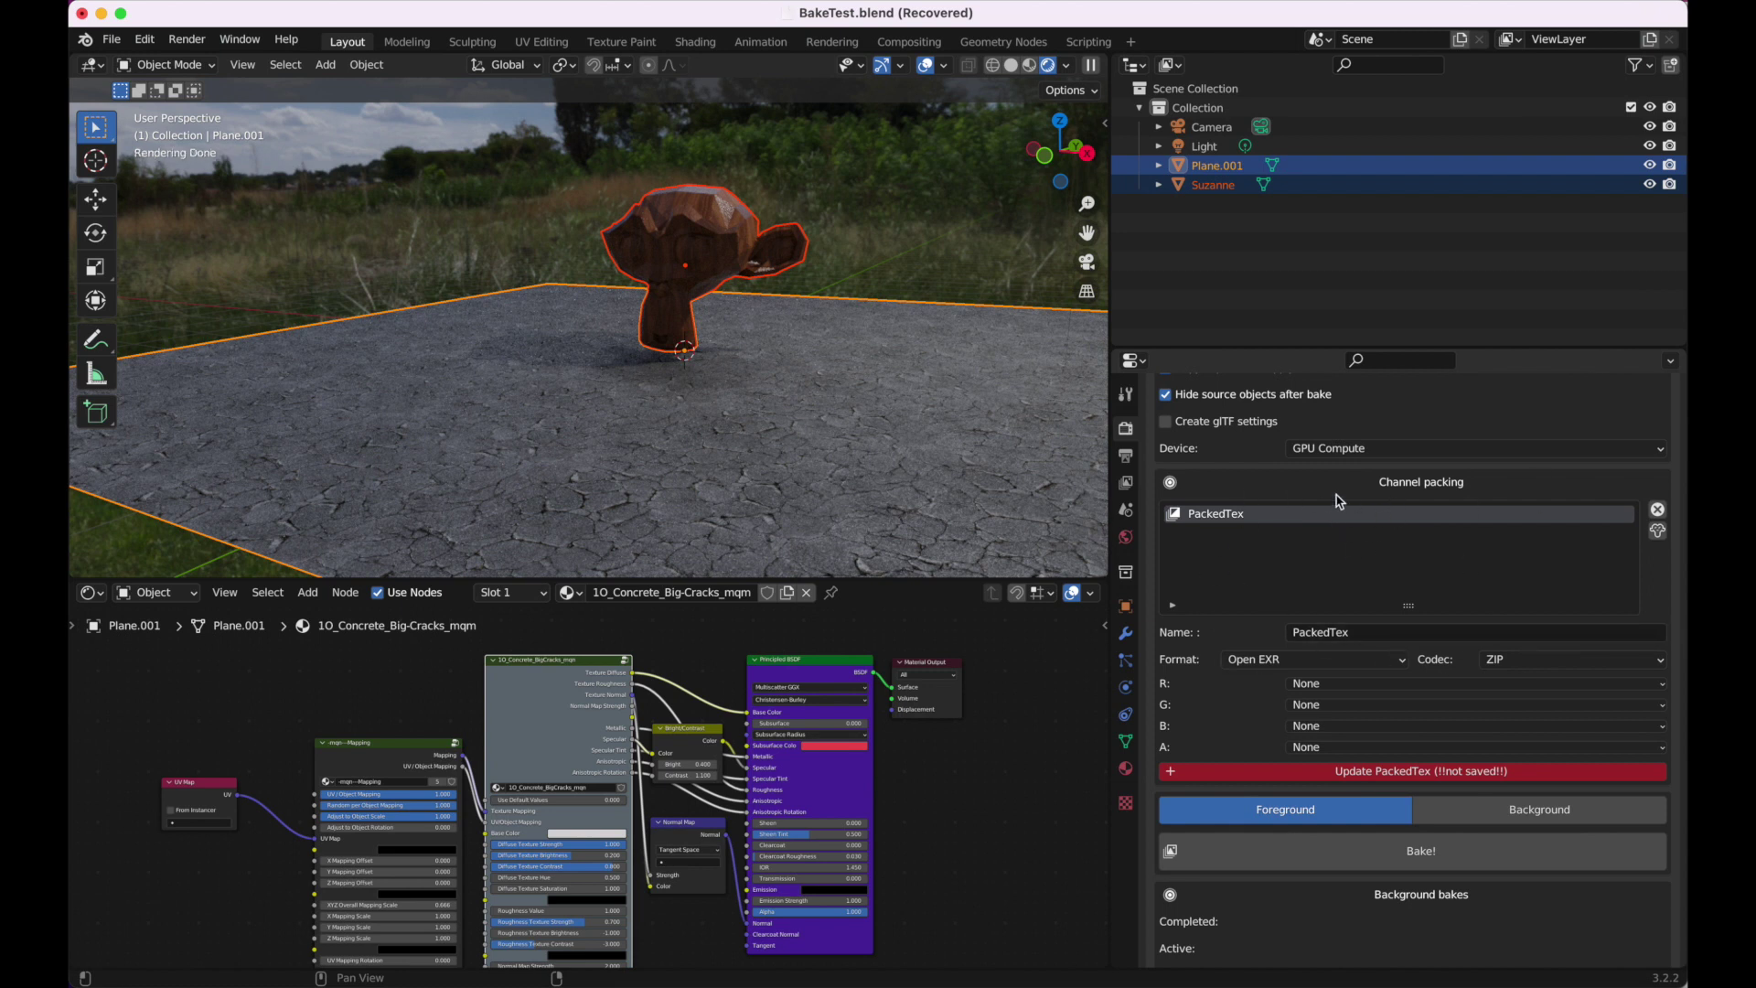
Step: Route Metalness into the PackedTex red channel and Roughness into green, leaving blue unchanged
click(1307, 689)
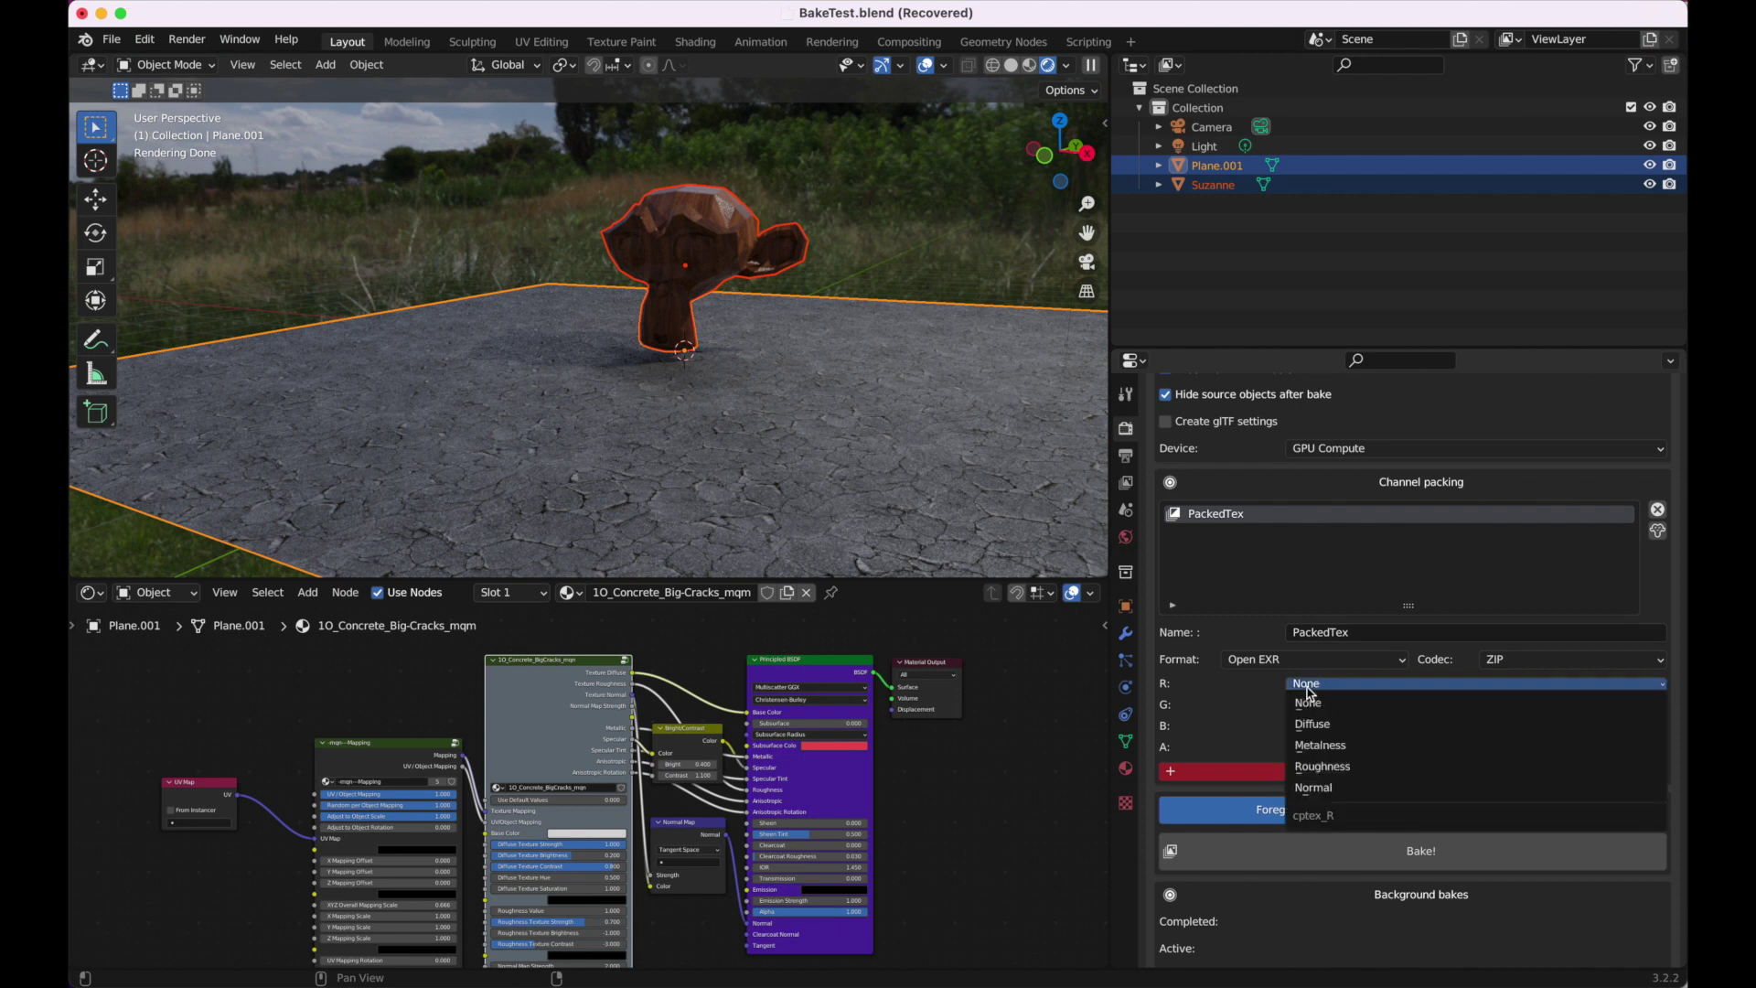
click(1321, 724)
click(1331, 684)
click(1339, 725)
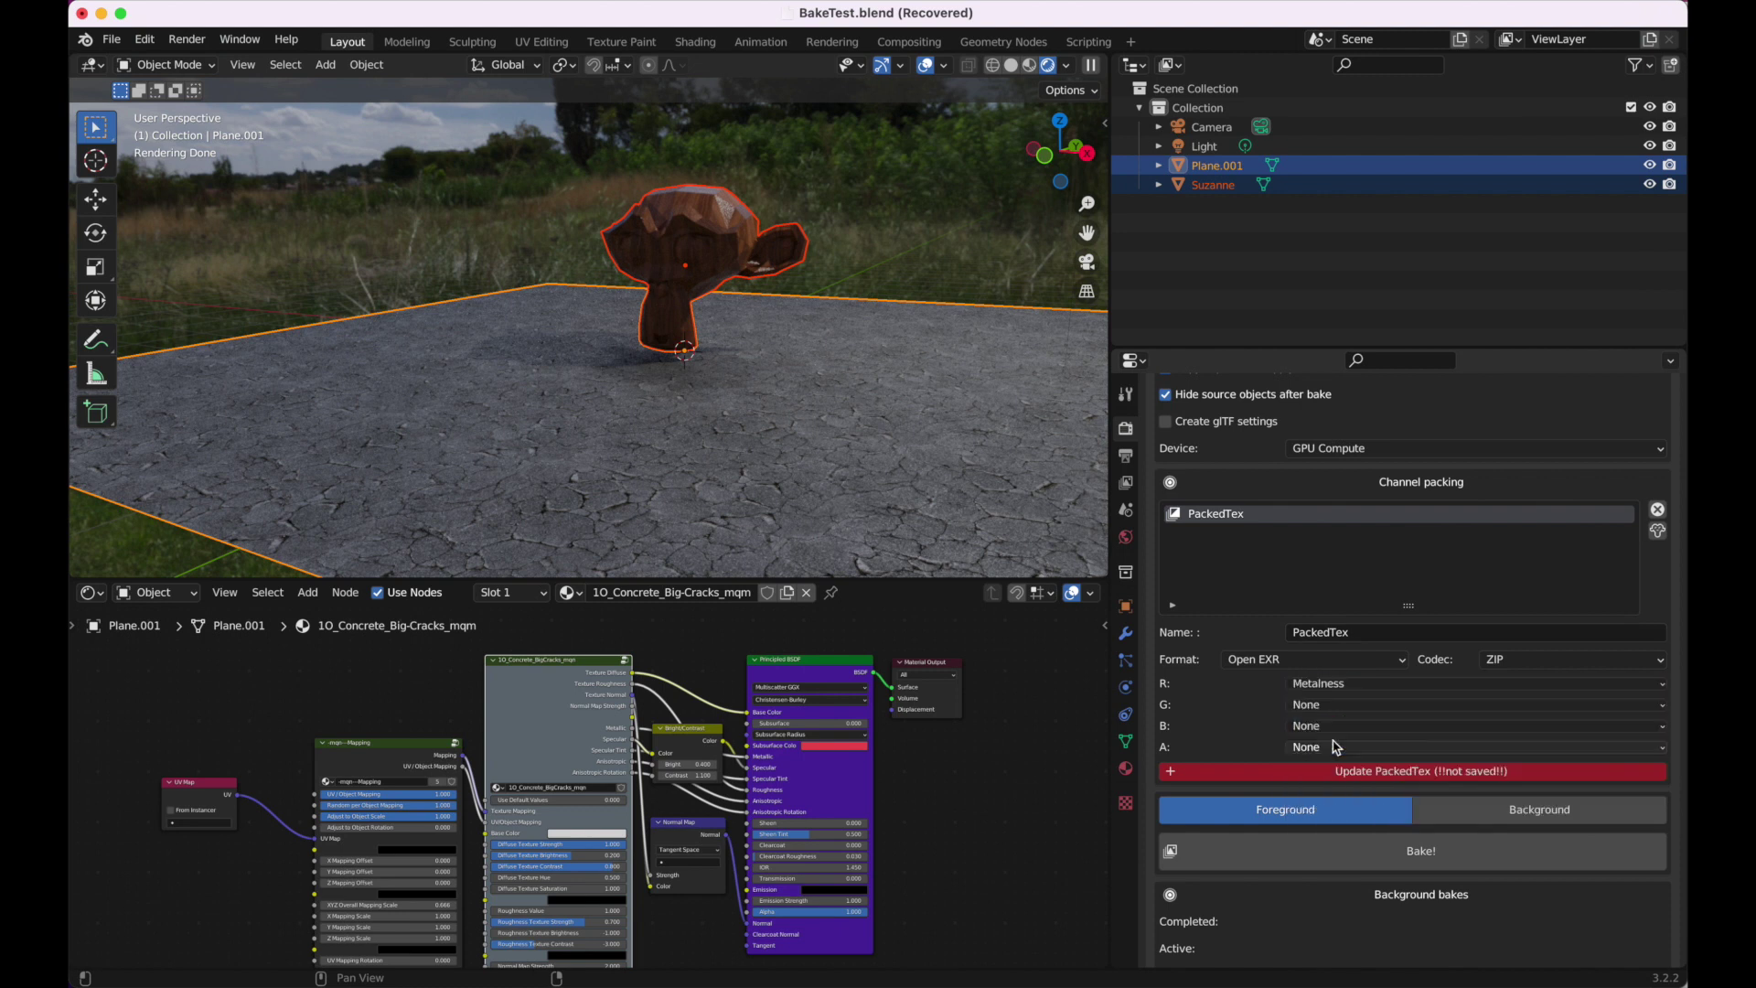
click(1338, 725)
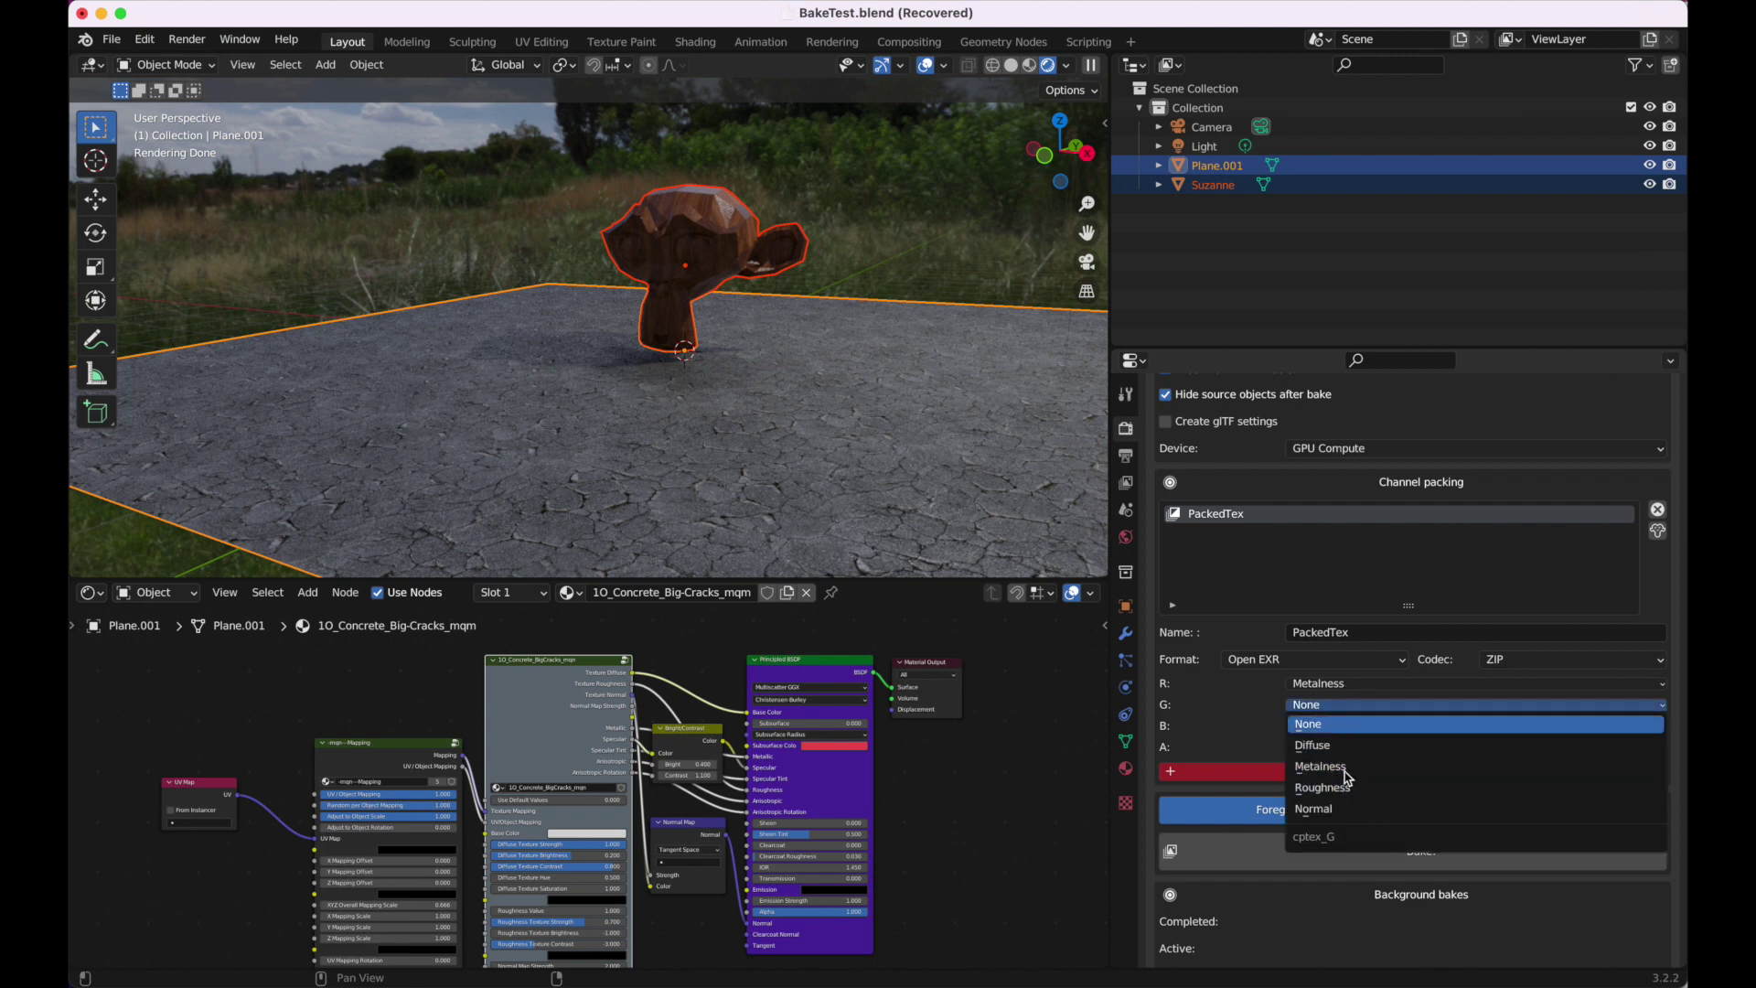
click(1370, 772)
click(1373, 703)
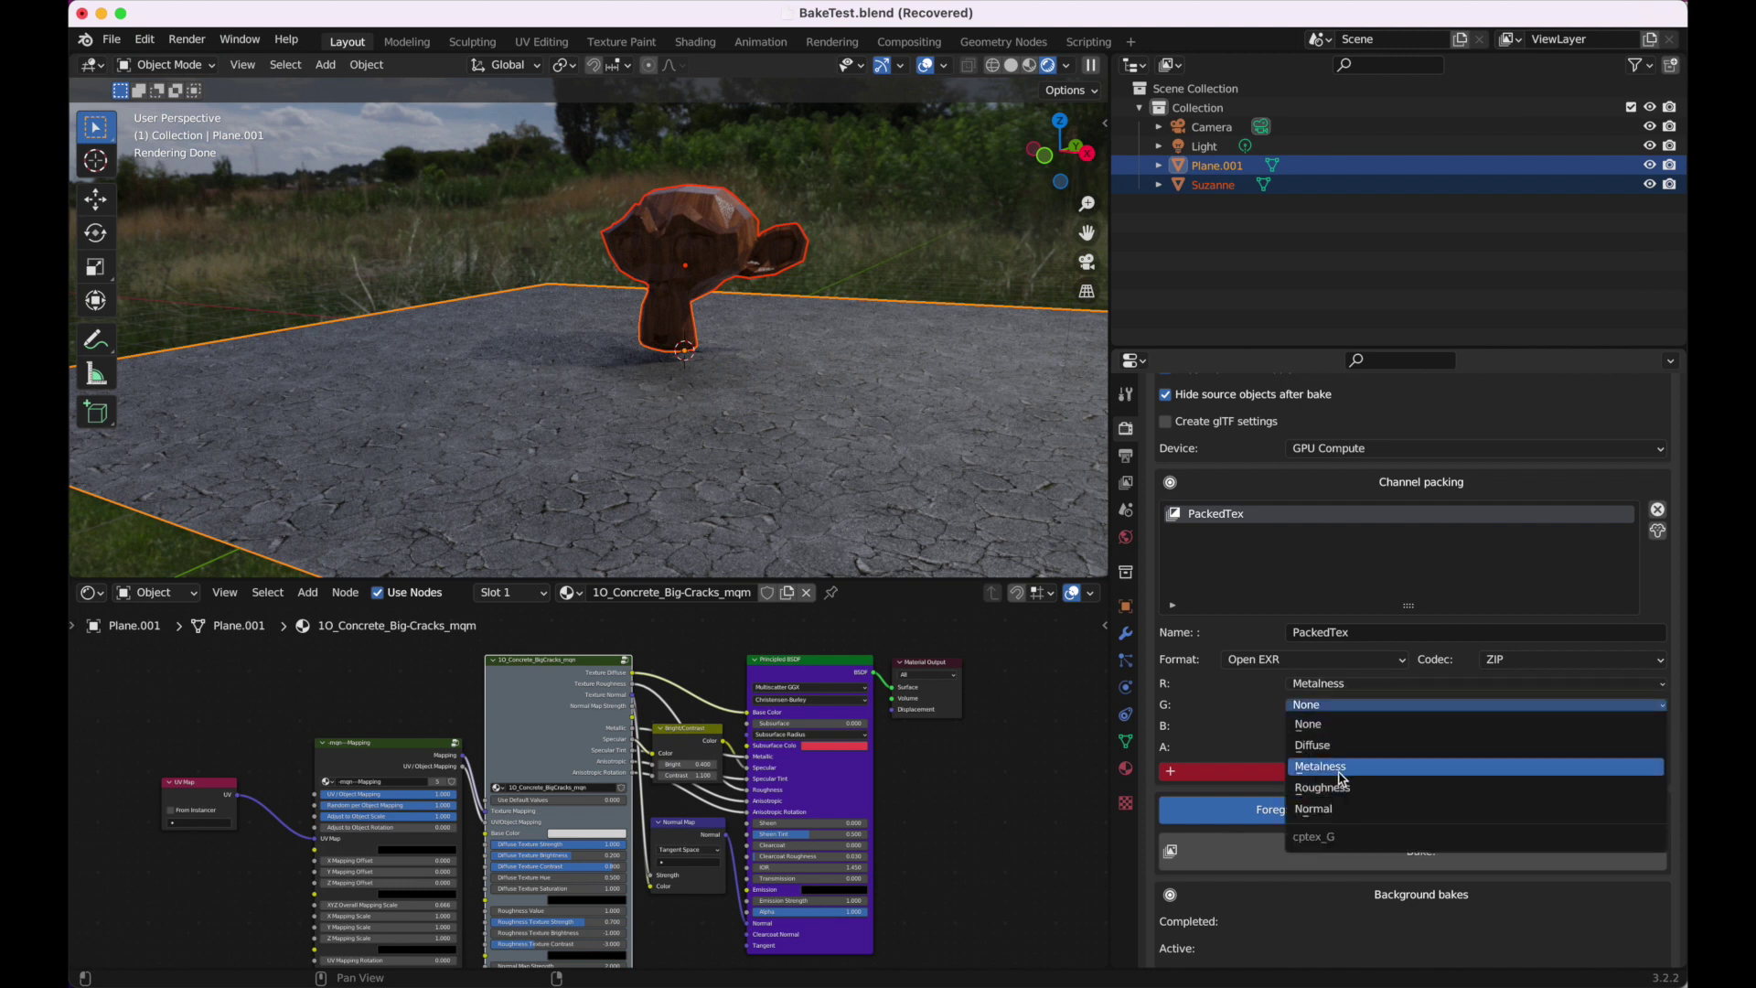
click(1342, 777)
click(1345, 707)
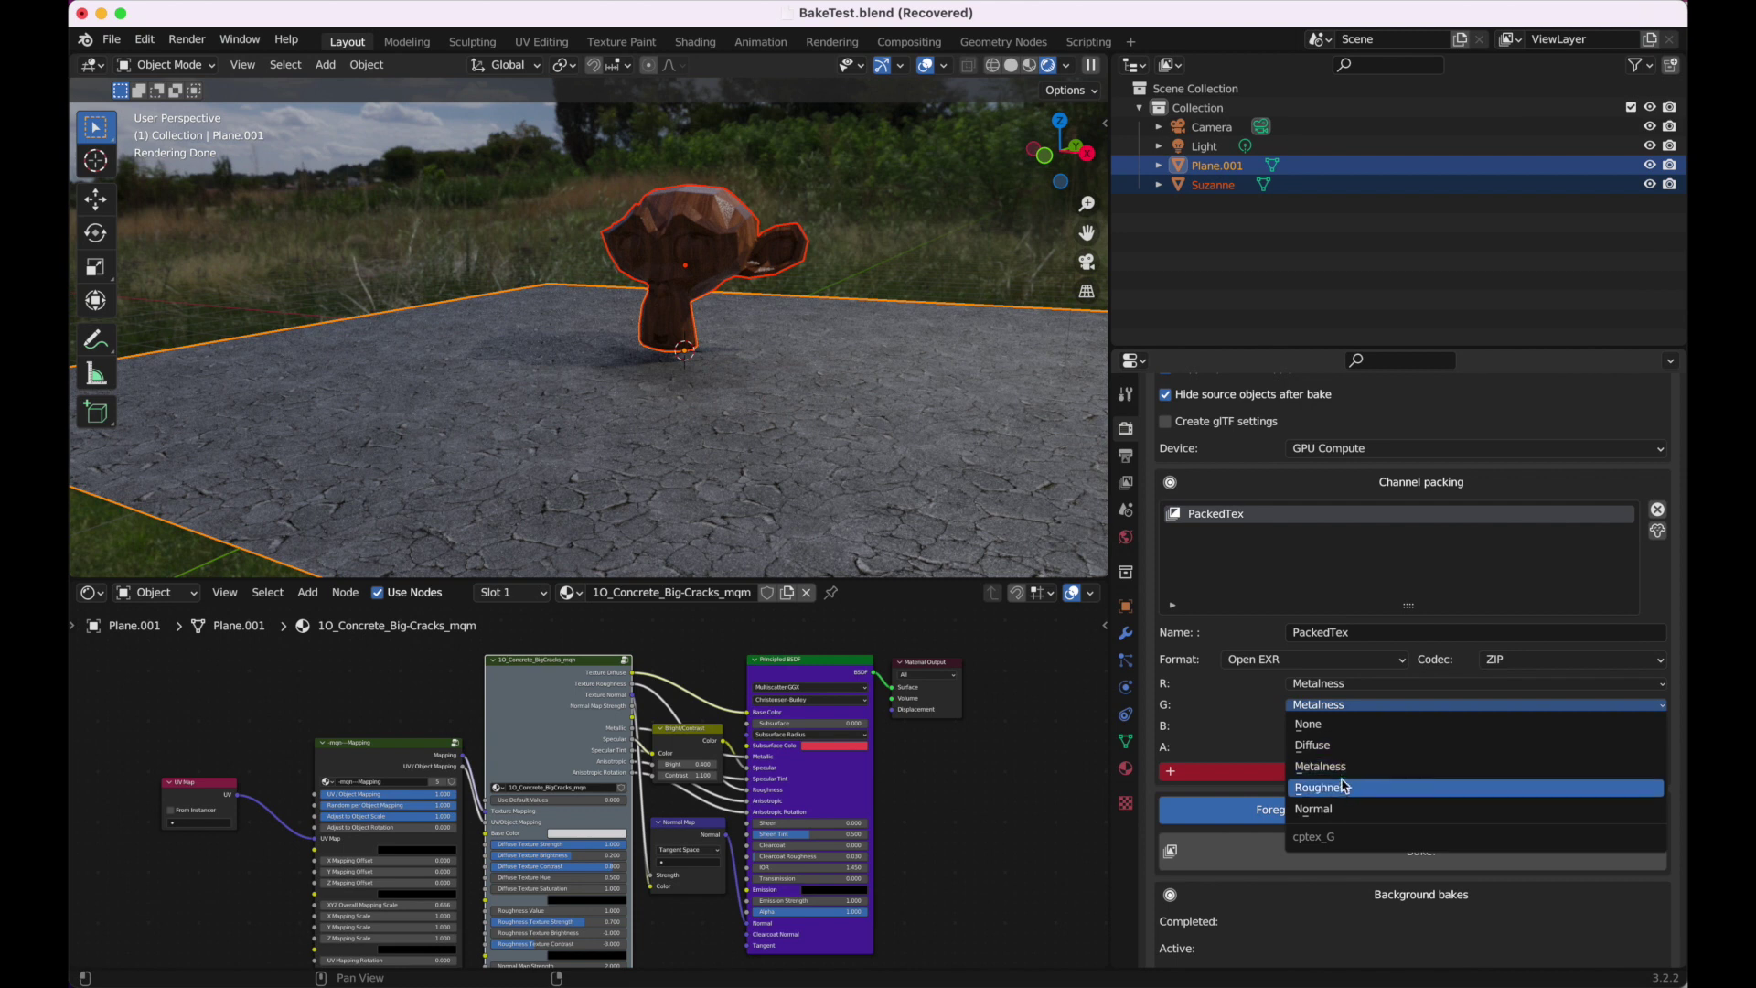
click(1344, 779)
scroll(1253, 524, up, 10)
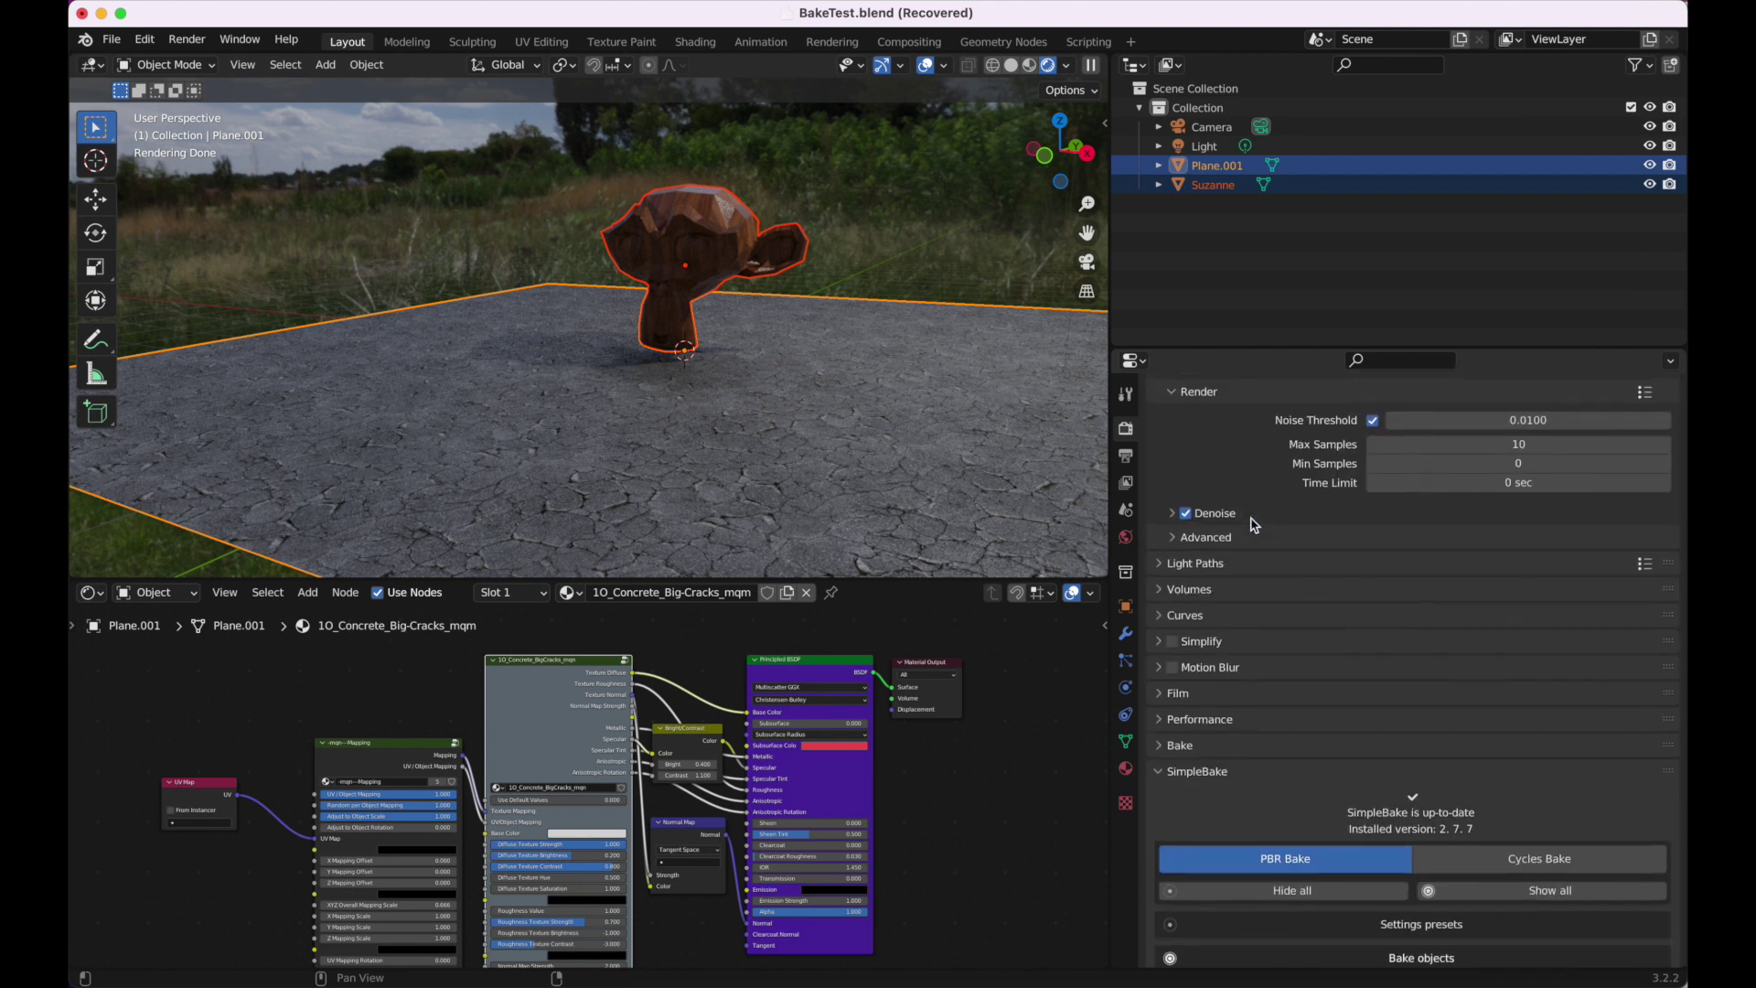
scroll(1251, 526, down, 10)
scroll(1304, 508, down, 5)
scroll(1385, 490, down, 5)
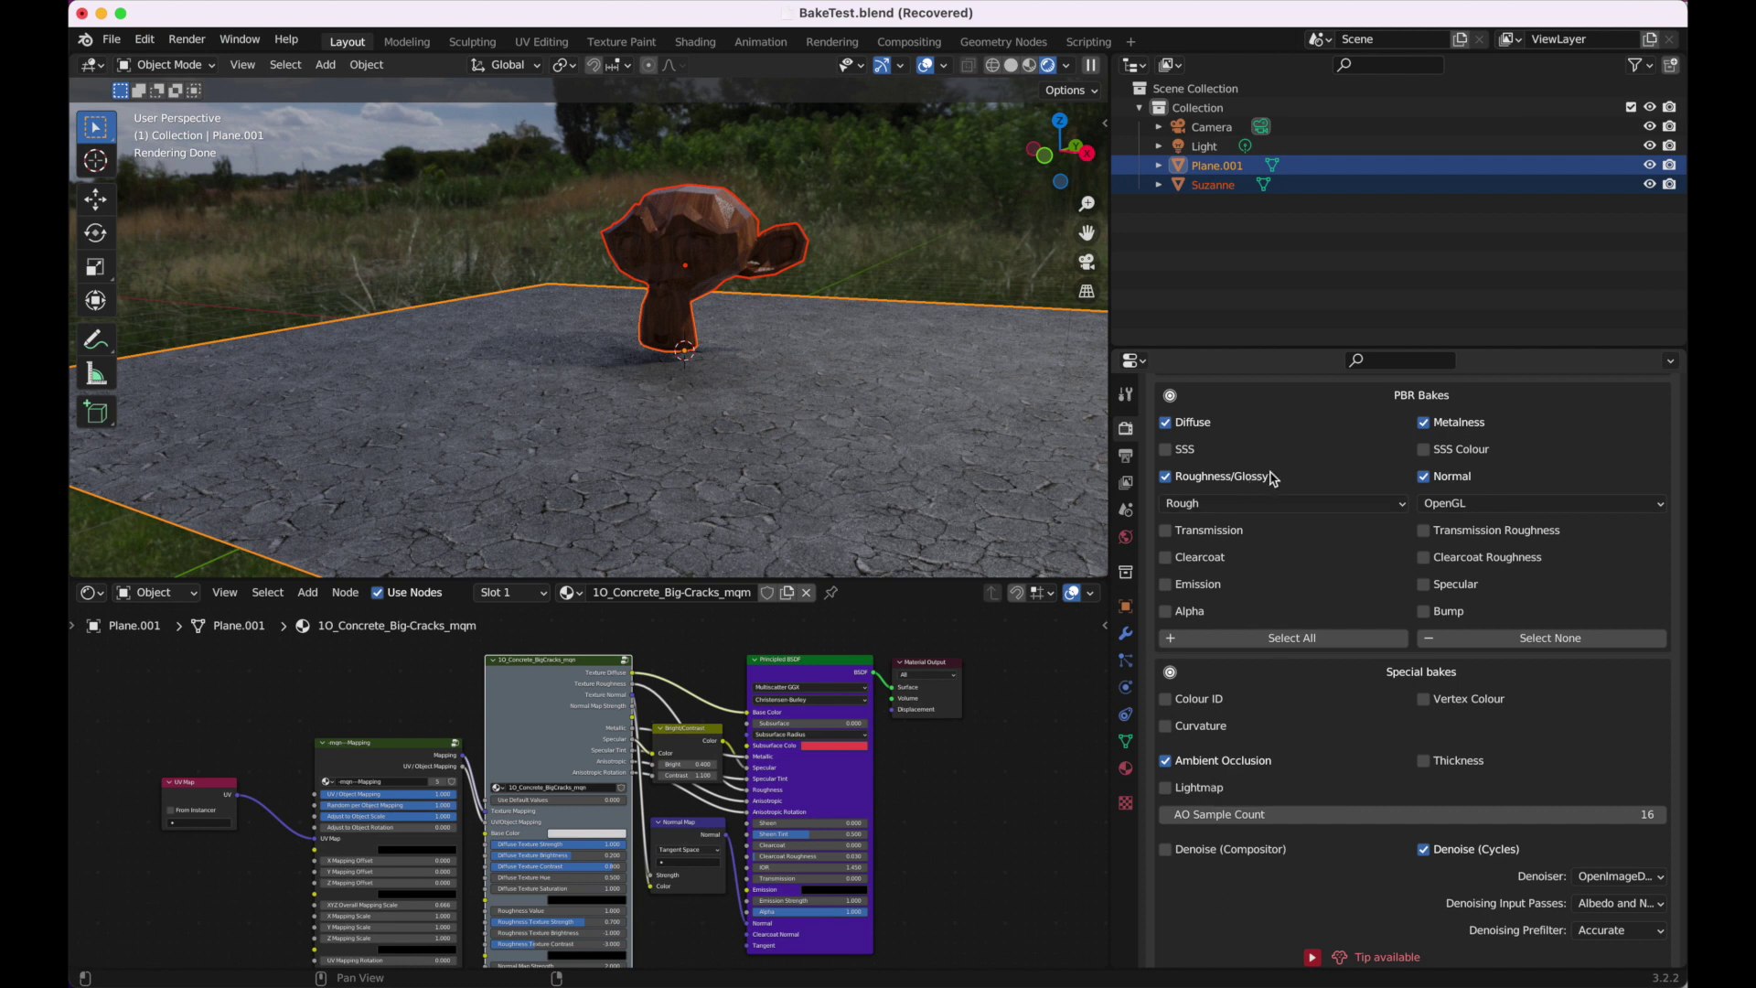
scroll(1362, 539, down, 1)
scroll(1333, 580, down, 10)
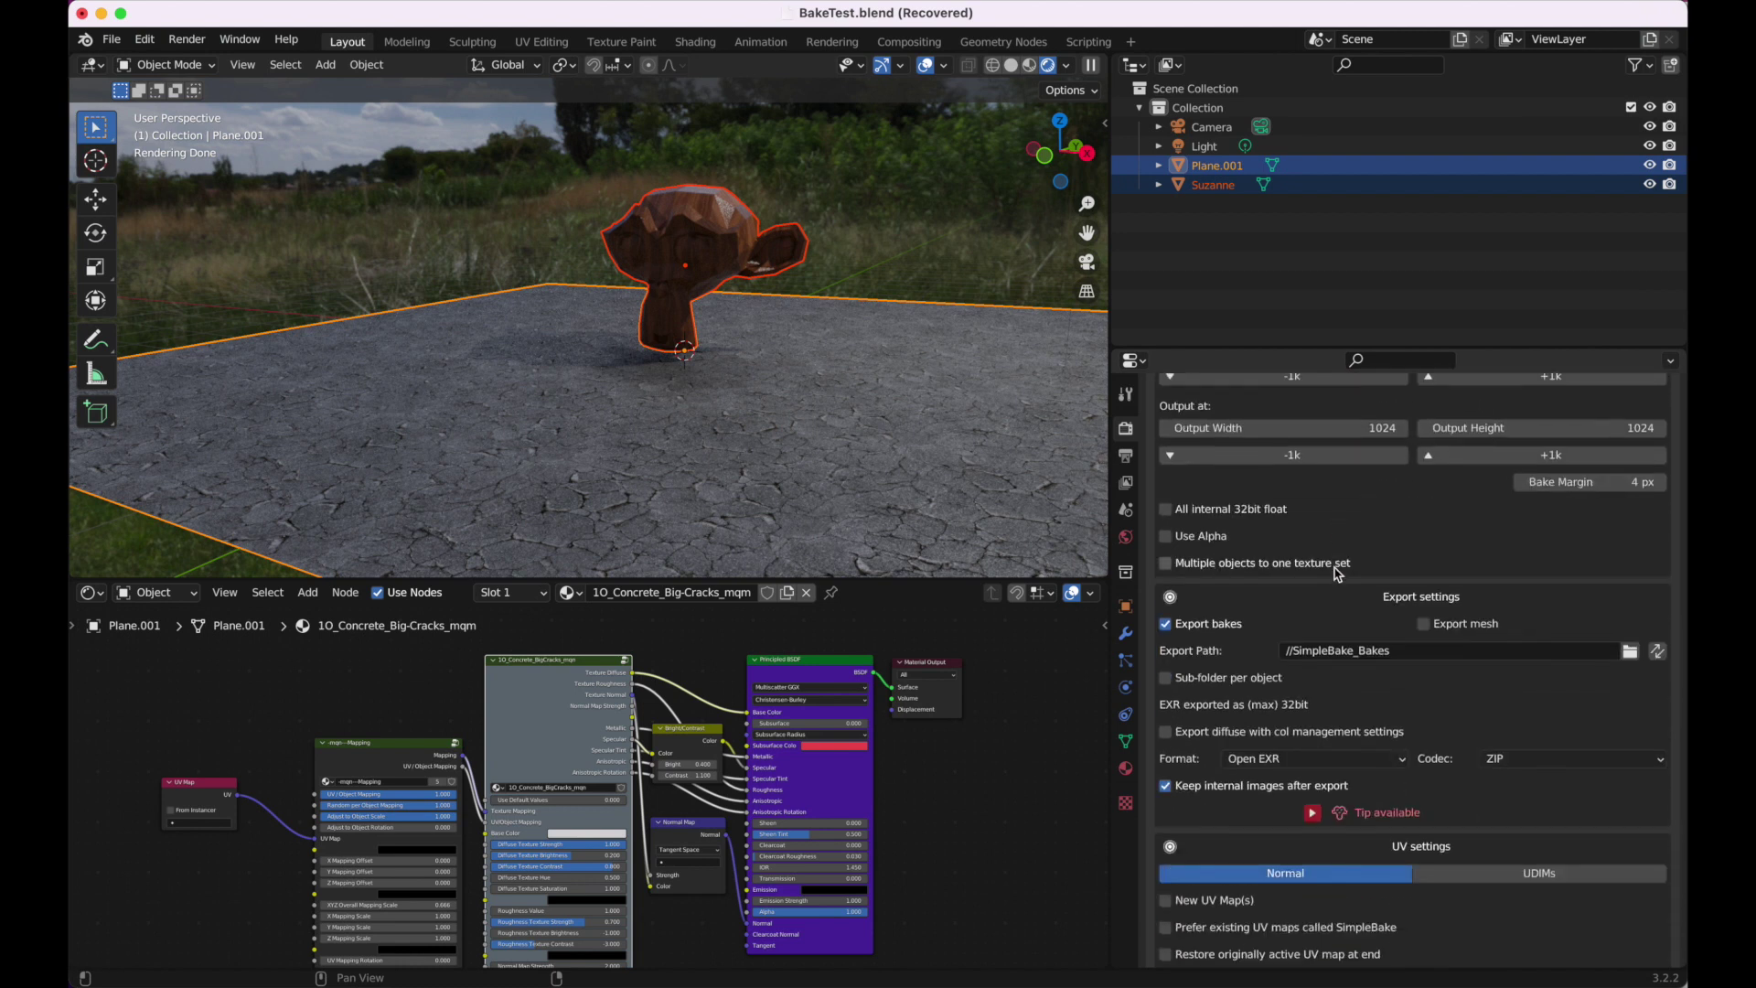
scroll(1333, 459, up, 8)
scroll(1217, 525, down, 1)
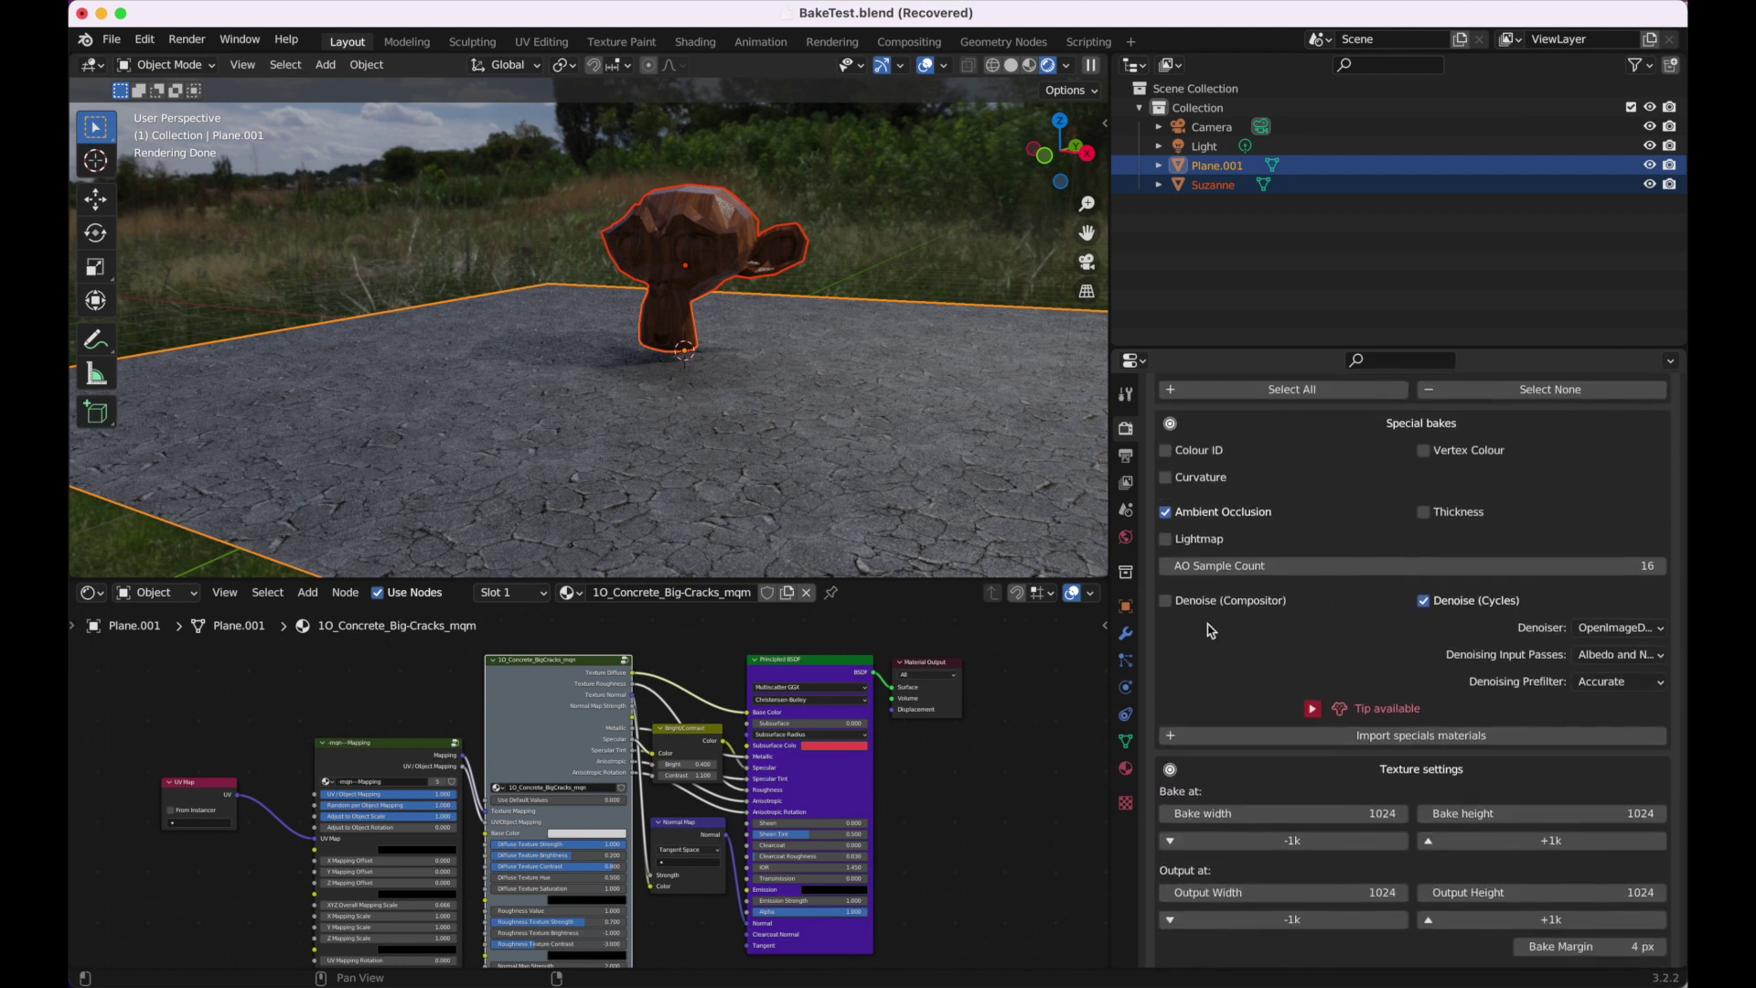
scroll(1213, 549, down, 1)
scroll(1207, 577, up, 1)
scroll(1206, 589, up, 4)
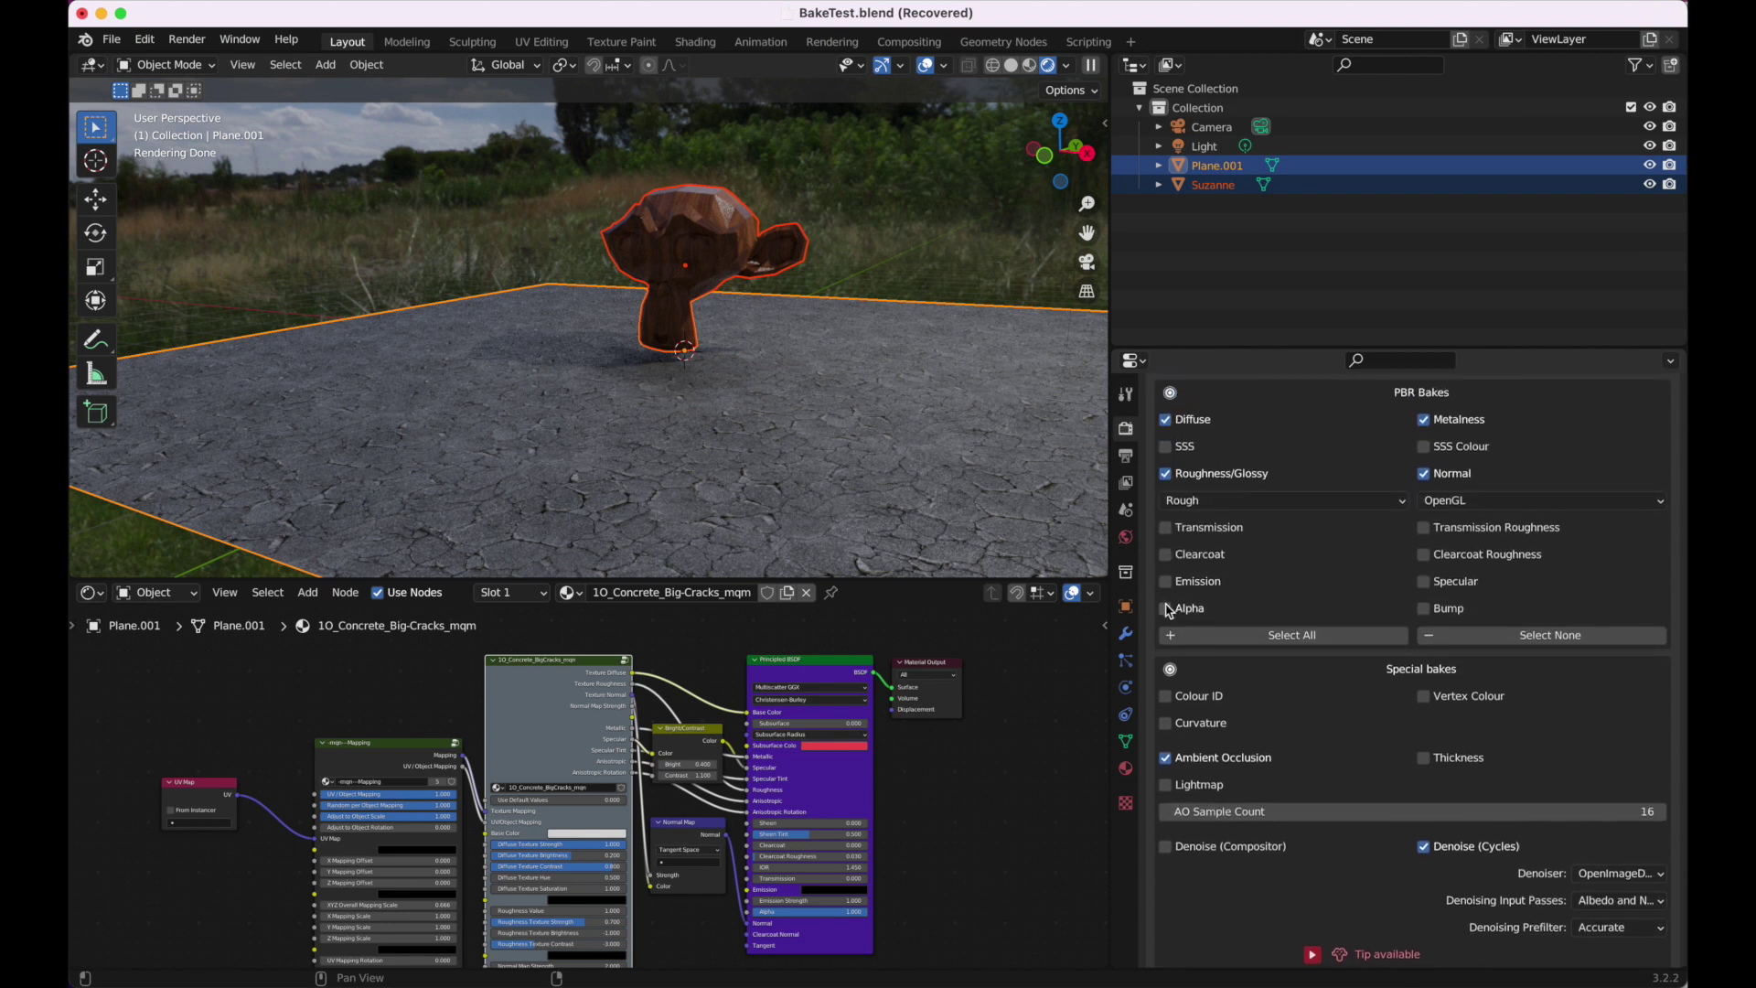
scroll(1227, 640, down, 8)
scroll(1294, 765, down, 3)
scroll(1302, 775, down, 3)
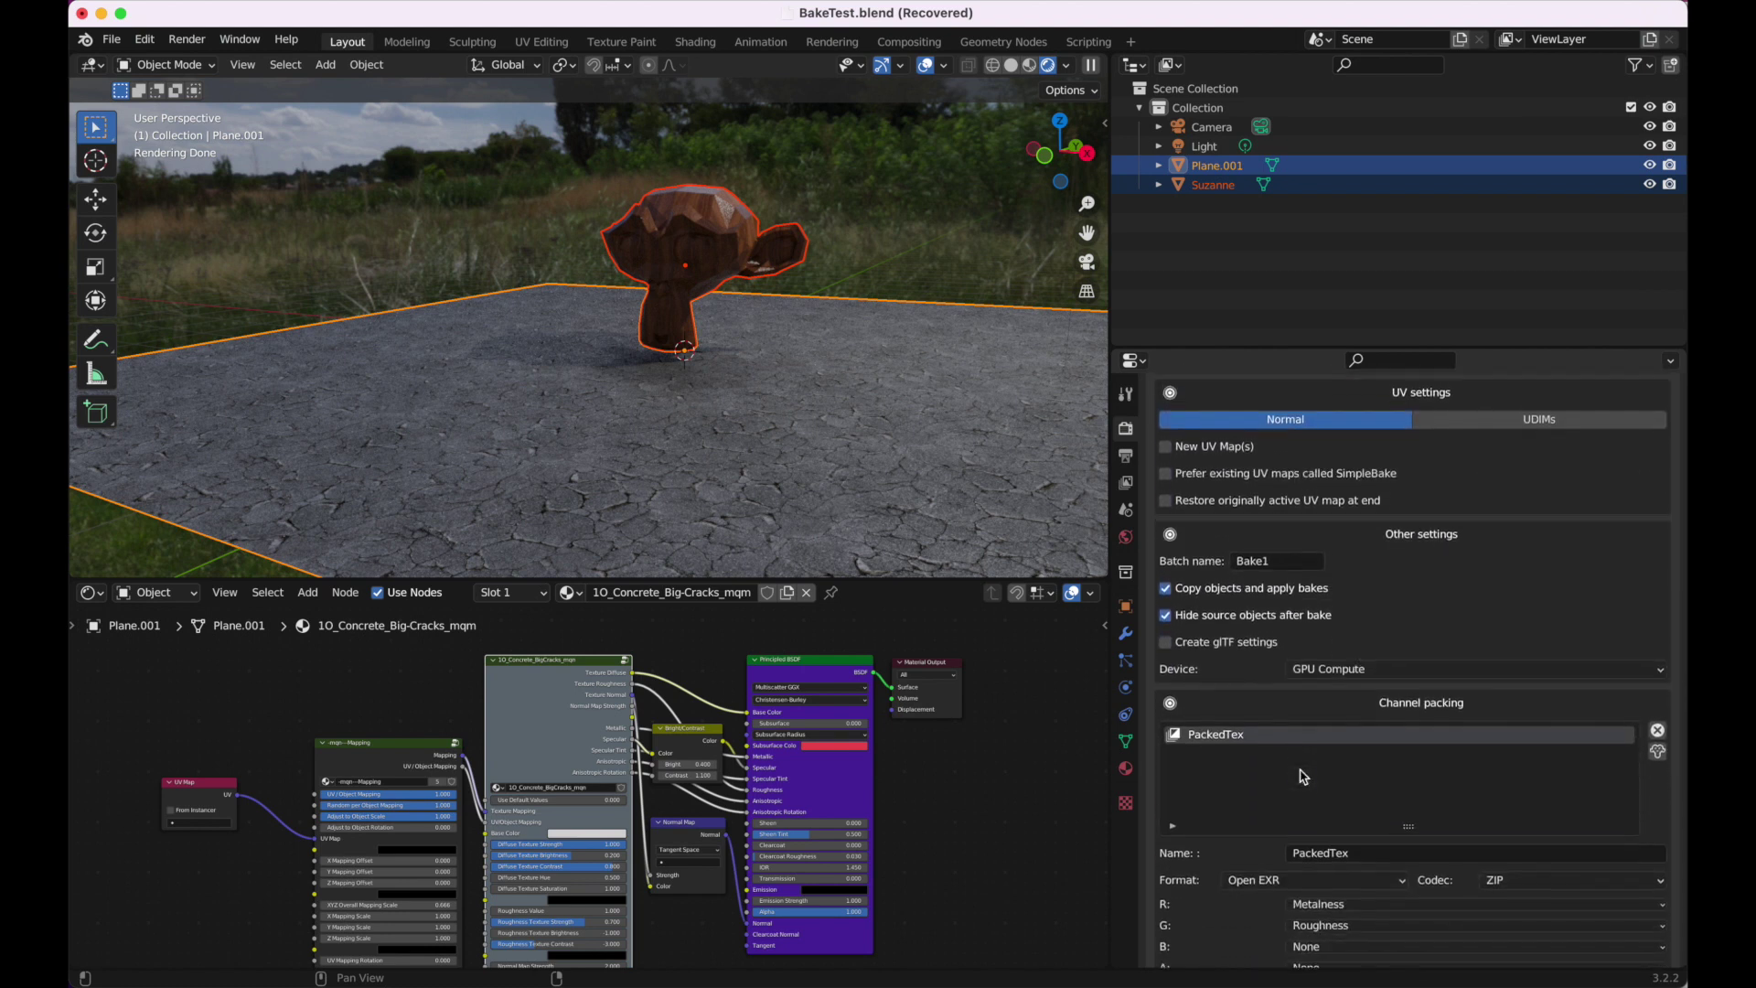
scroll(1313, 718, down, 2)
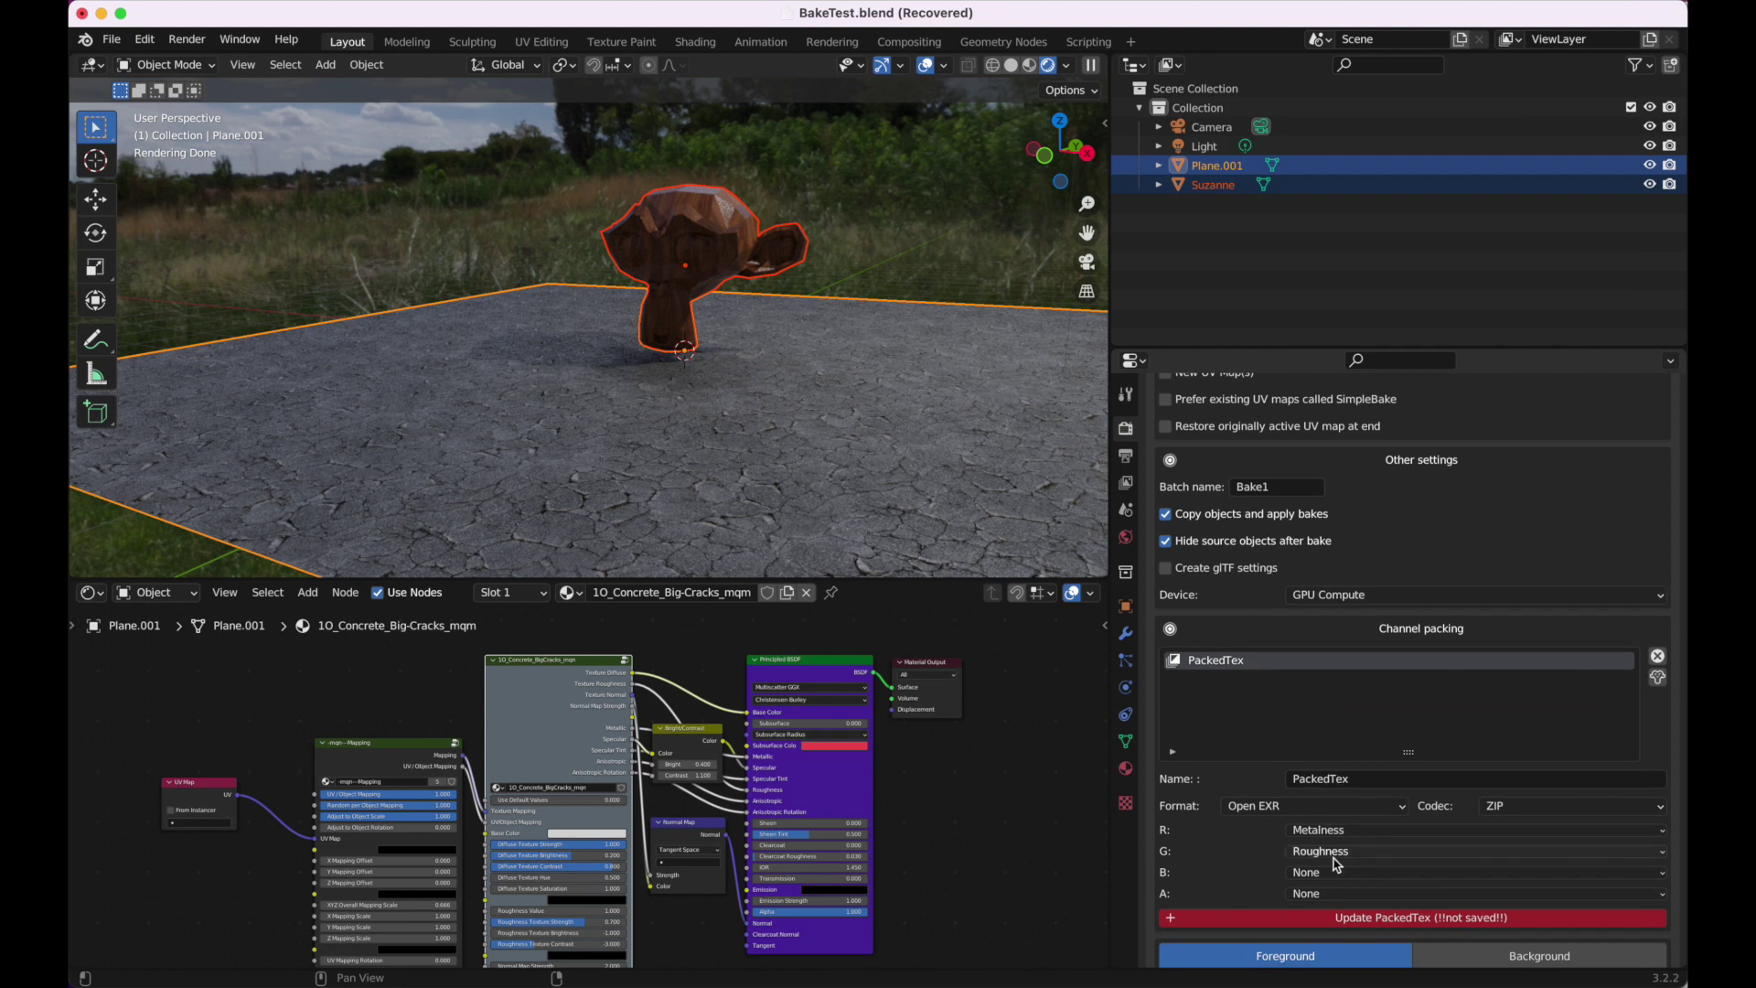
Step: Set PackedTex alpha to Alpha, red to Ambient Occlusion and blue to Metalness
click(1341, 893)
click(1333, 777)
click(1333, 831)
click(1338, 684)
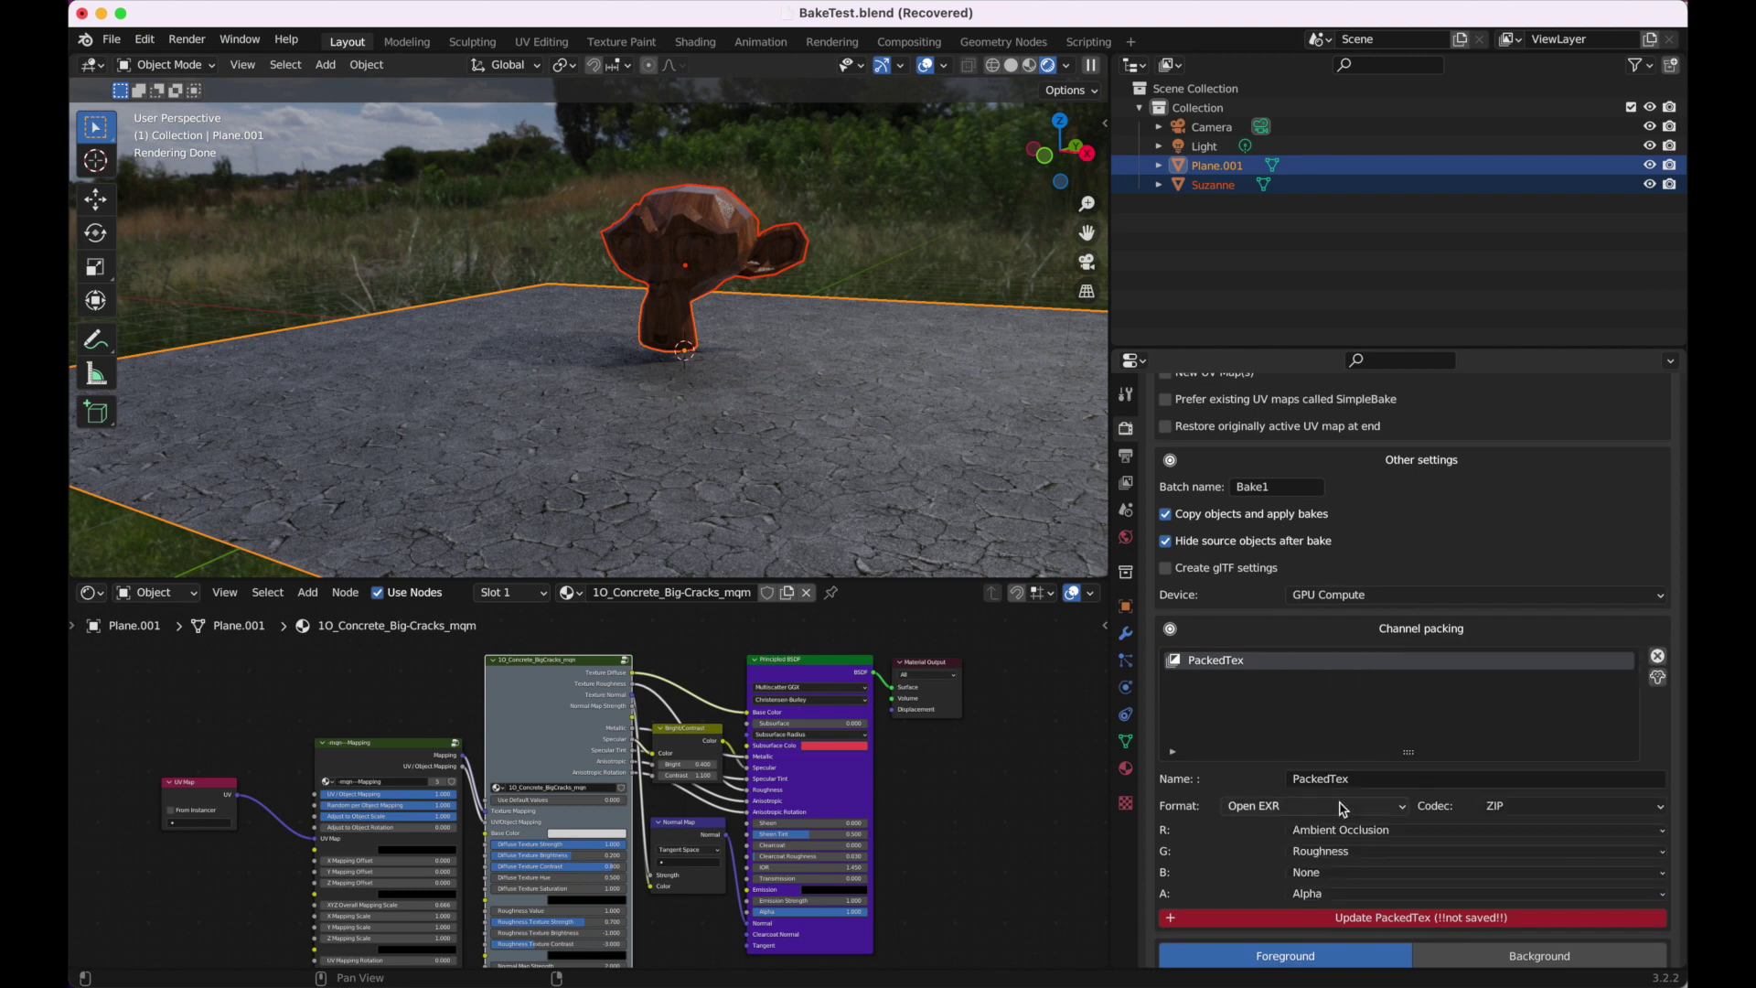
click(1338, 873)
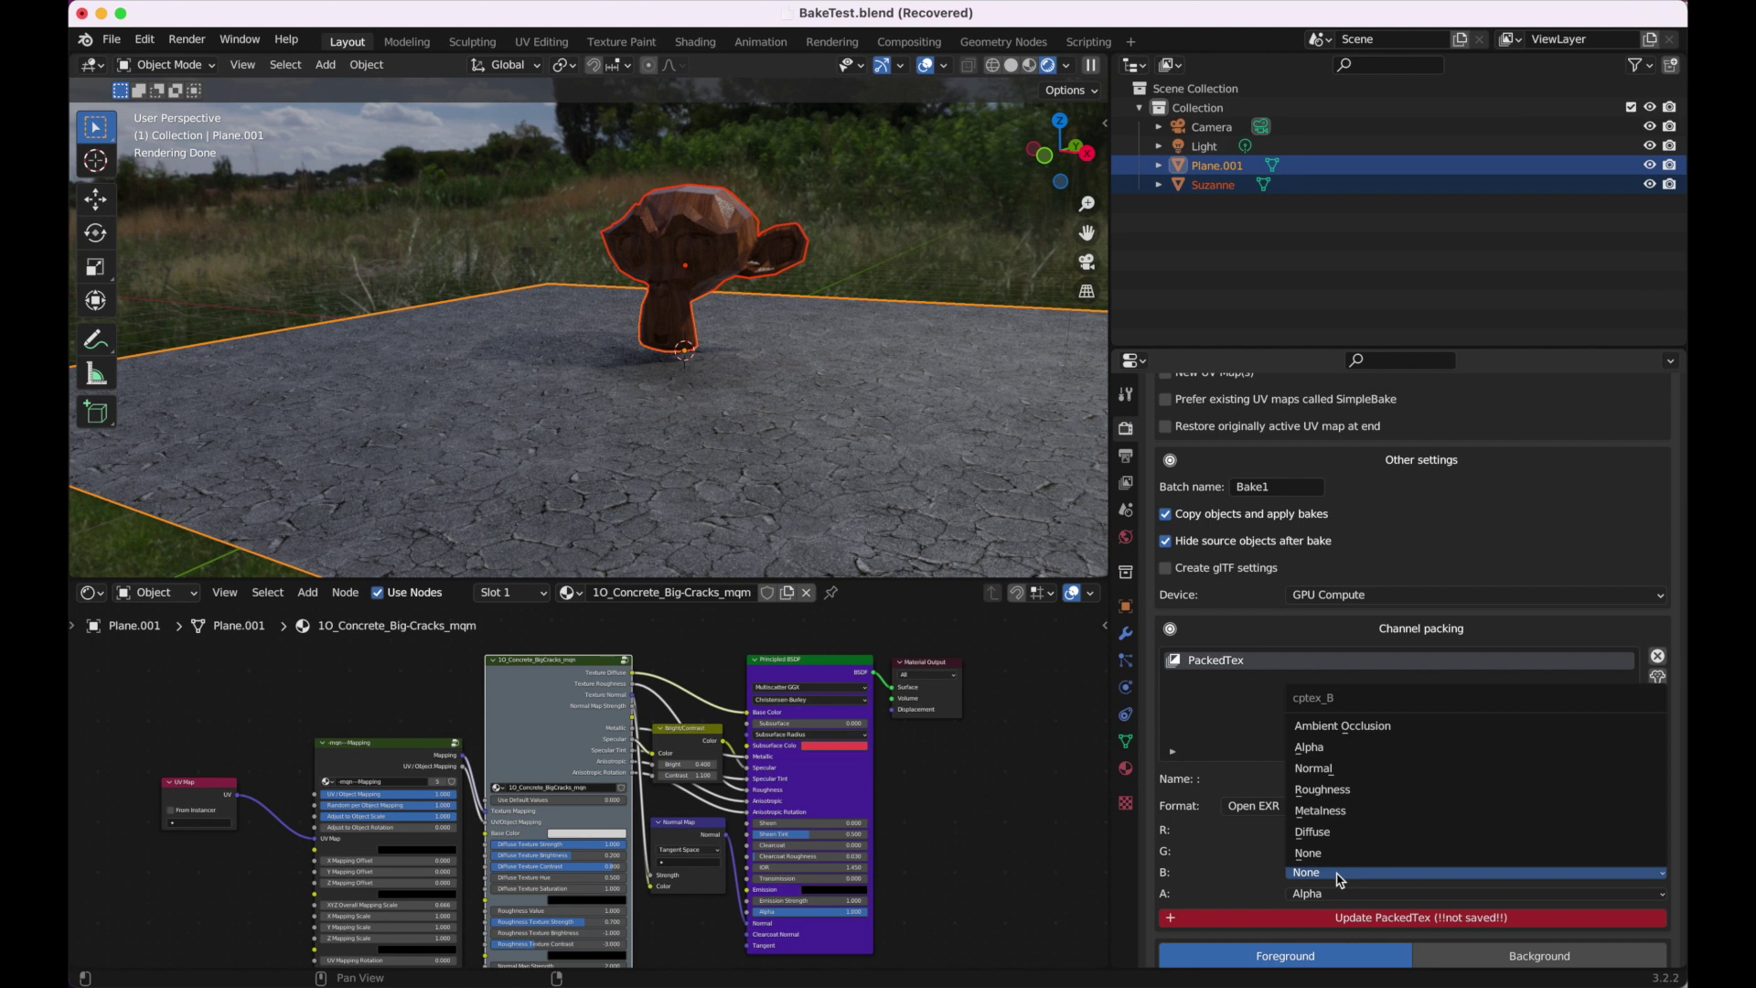
click(1320, 810)
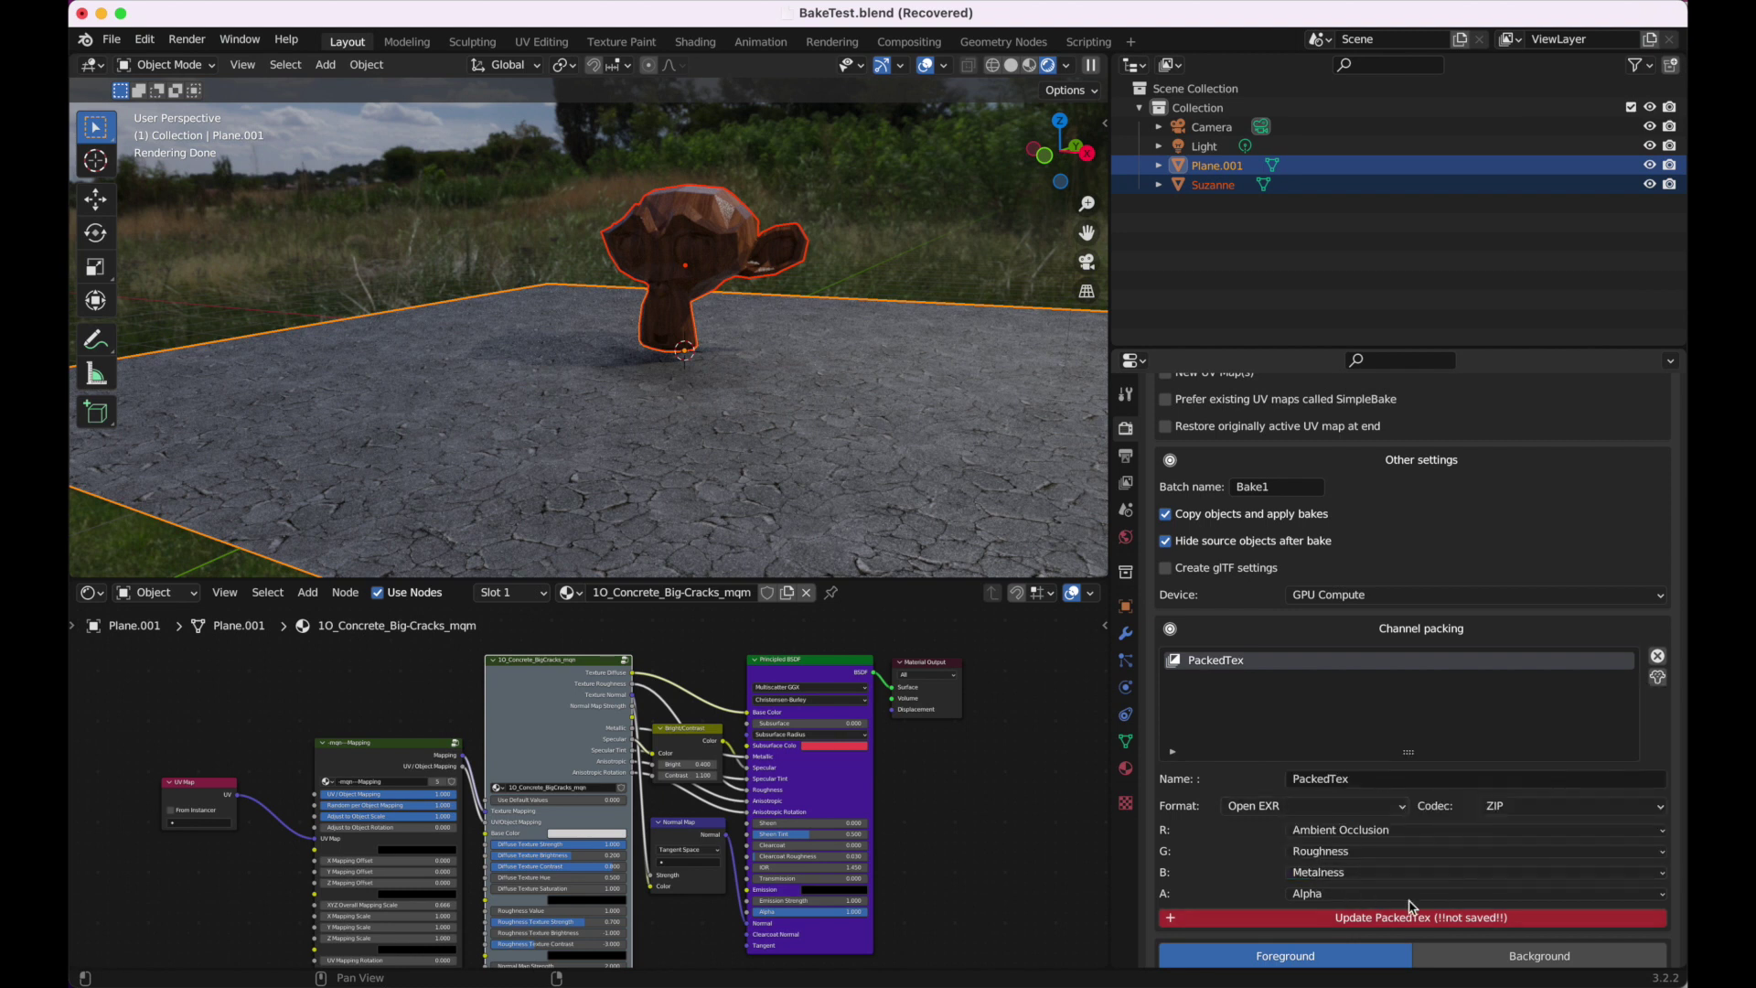
Step: Switch the codec to DWAA and the format to PNG, then delete PackedTex
click(1528, 807)
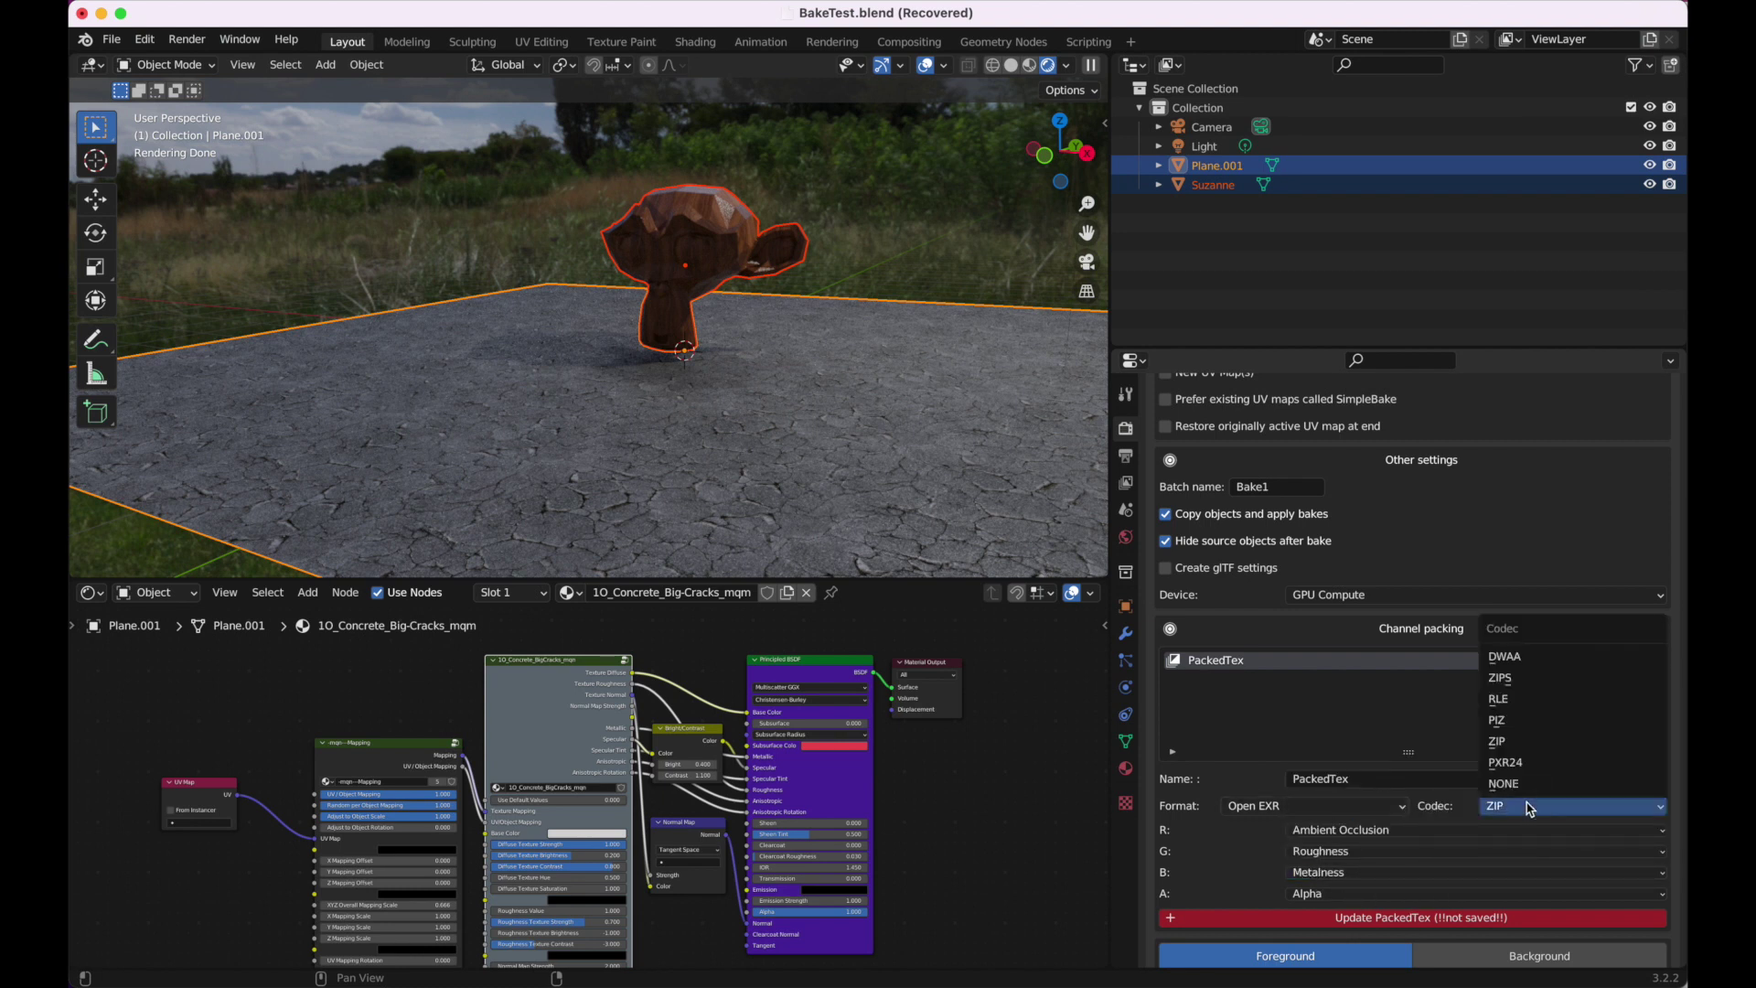
click(1511, 657)
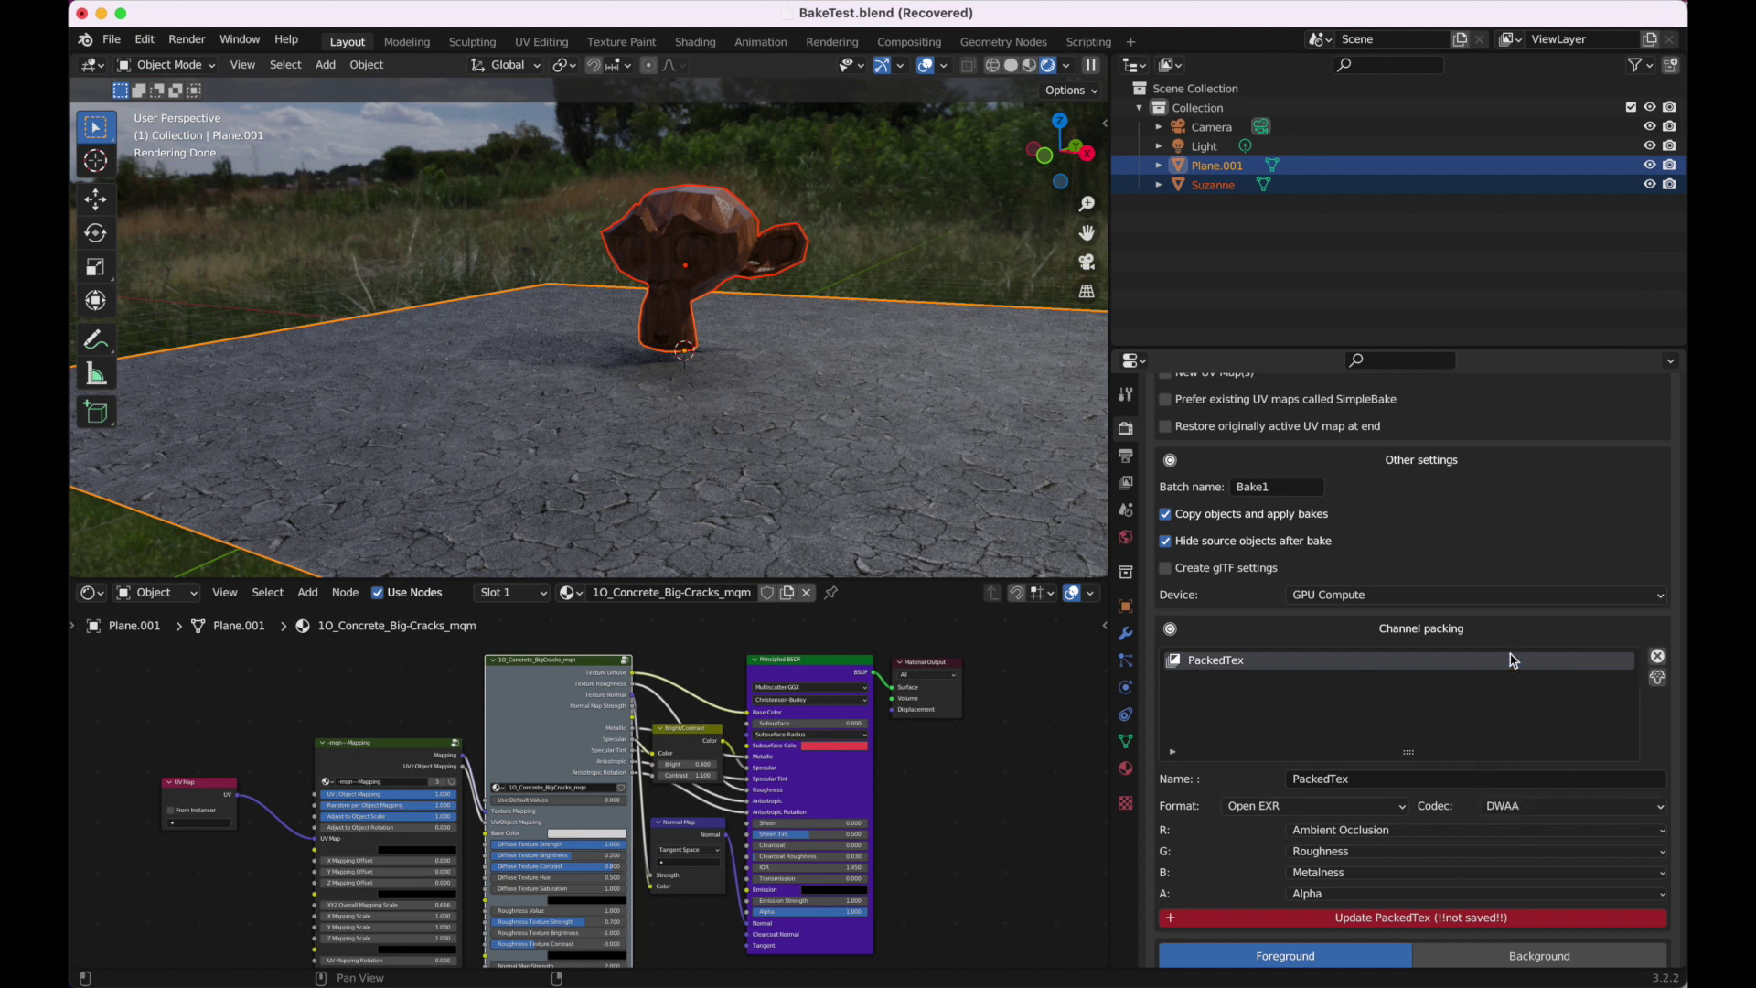
click(1290, 808)
click(1244, 828)
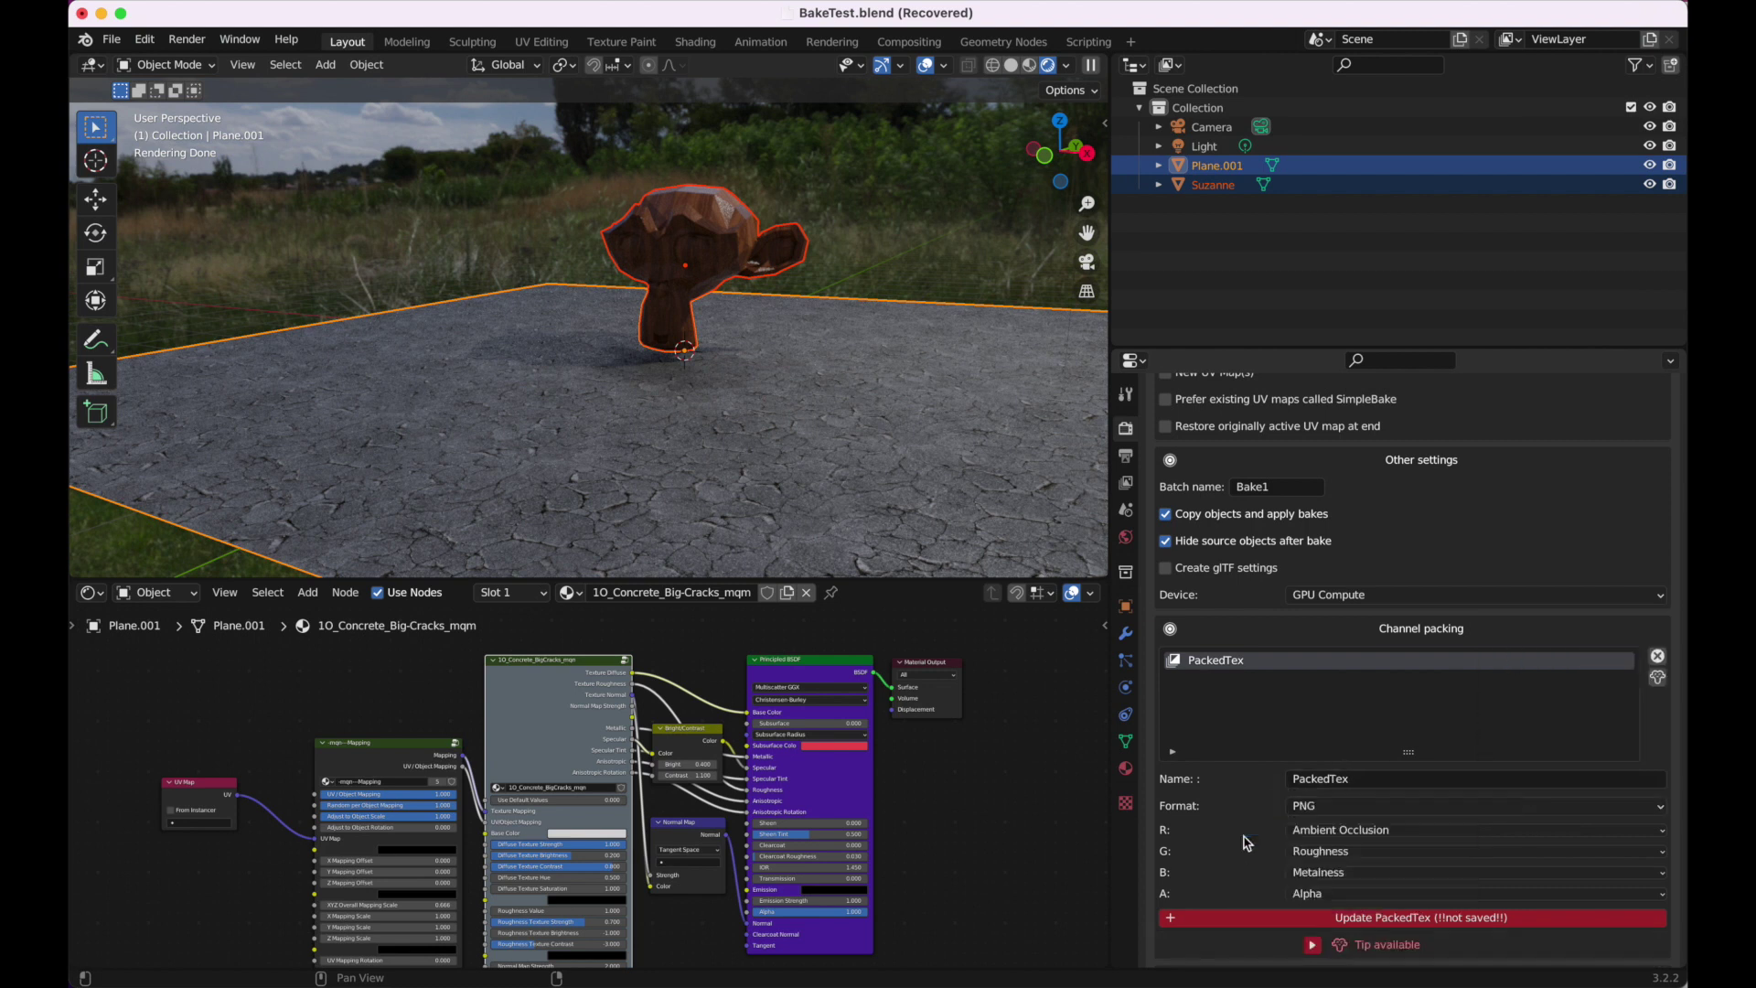
click(1659, 658)
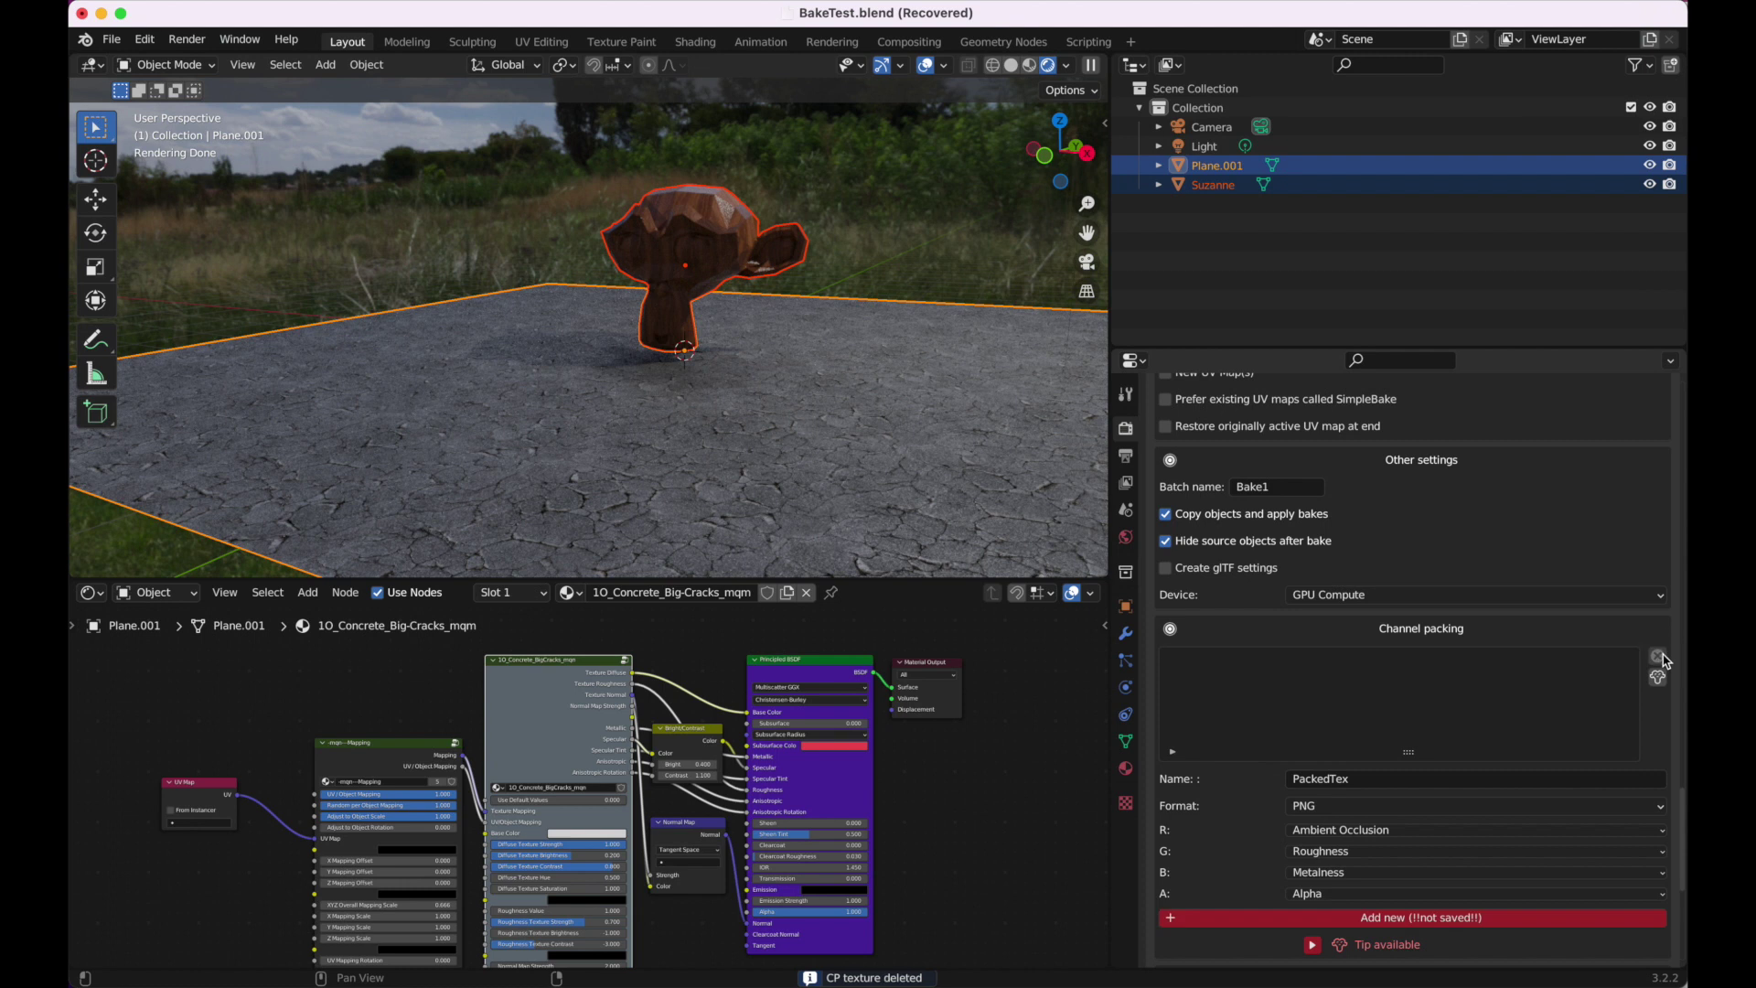
Step: Keep Foreground baking, untick Ambient Occlusion, and start the bake
click(1283, 633)
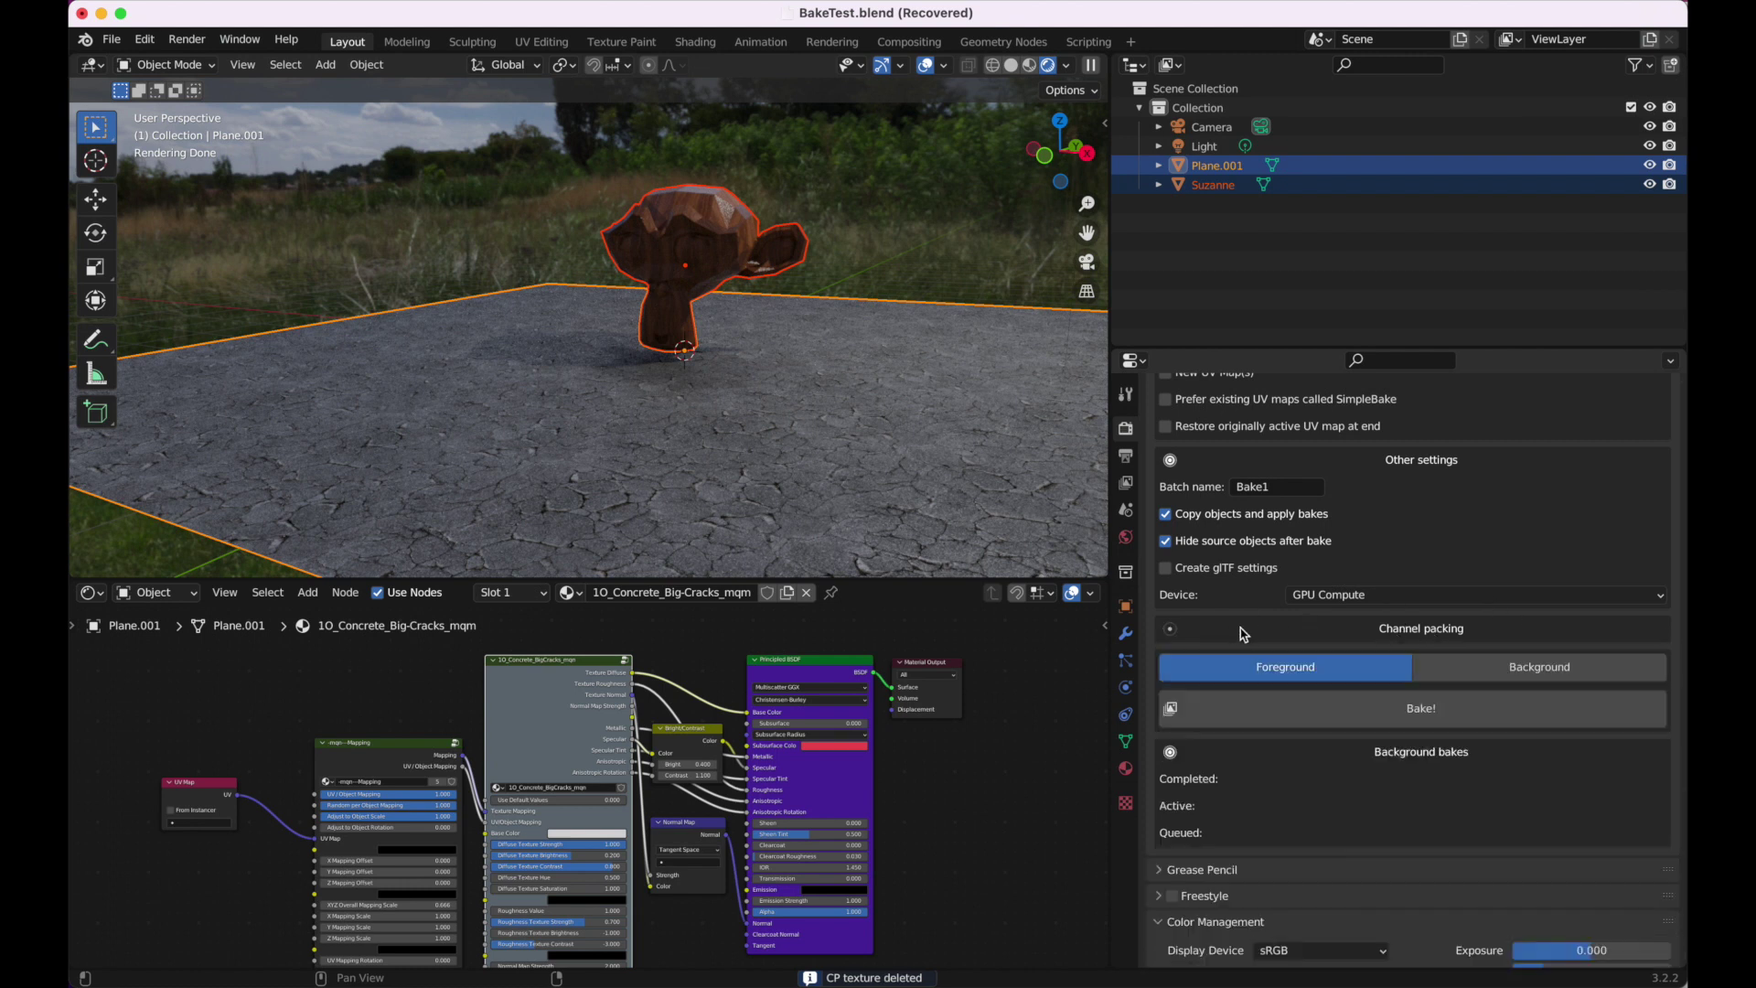
click(1490, 669)
click(1354, 668)
scroll(1353, 686, up, 10)
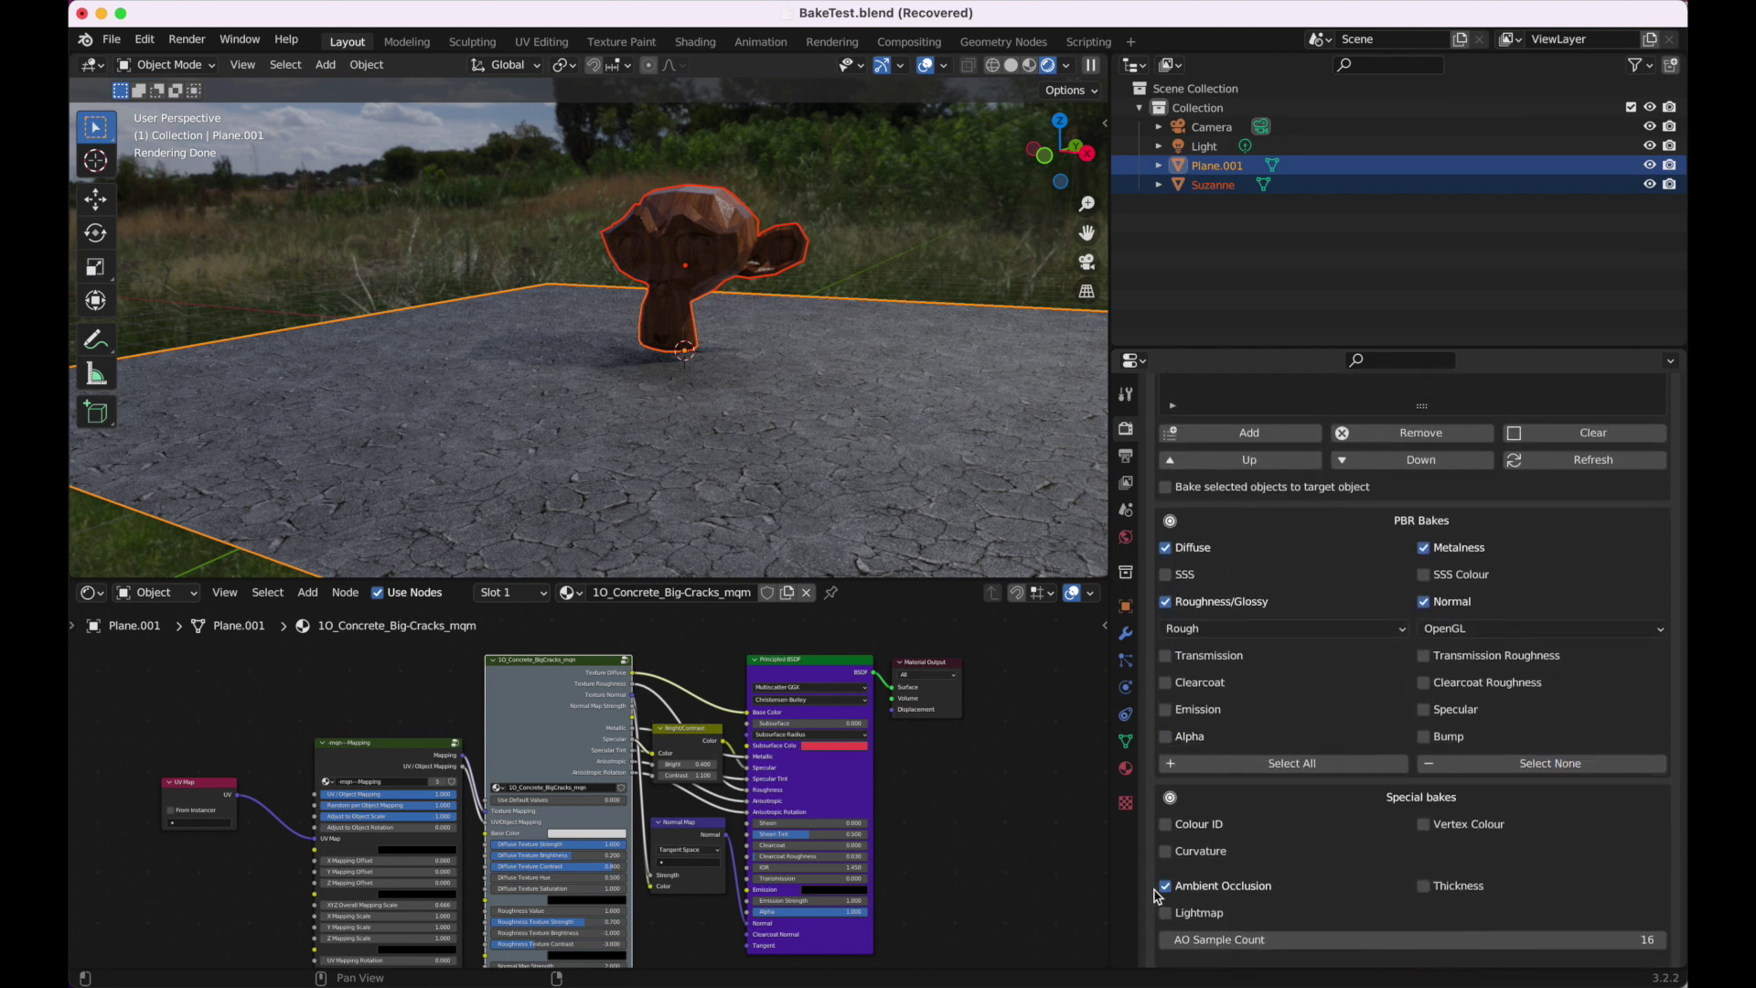
click(1164, 887)
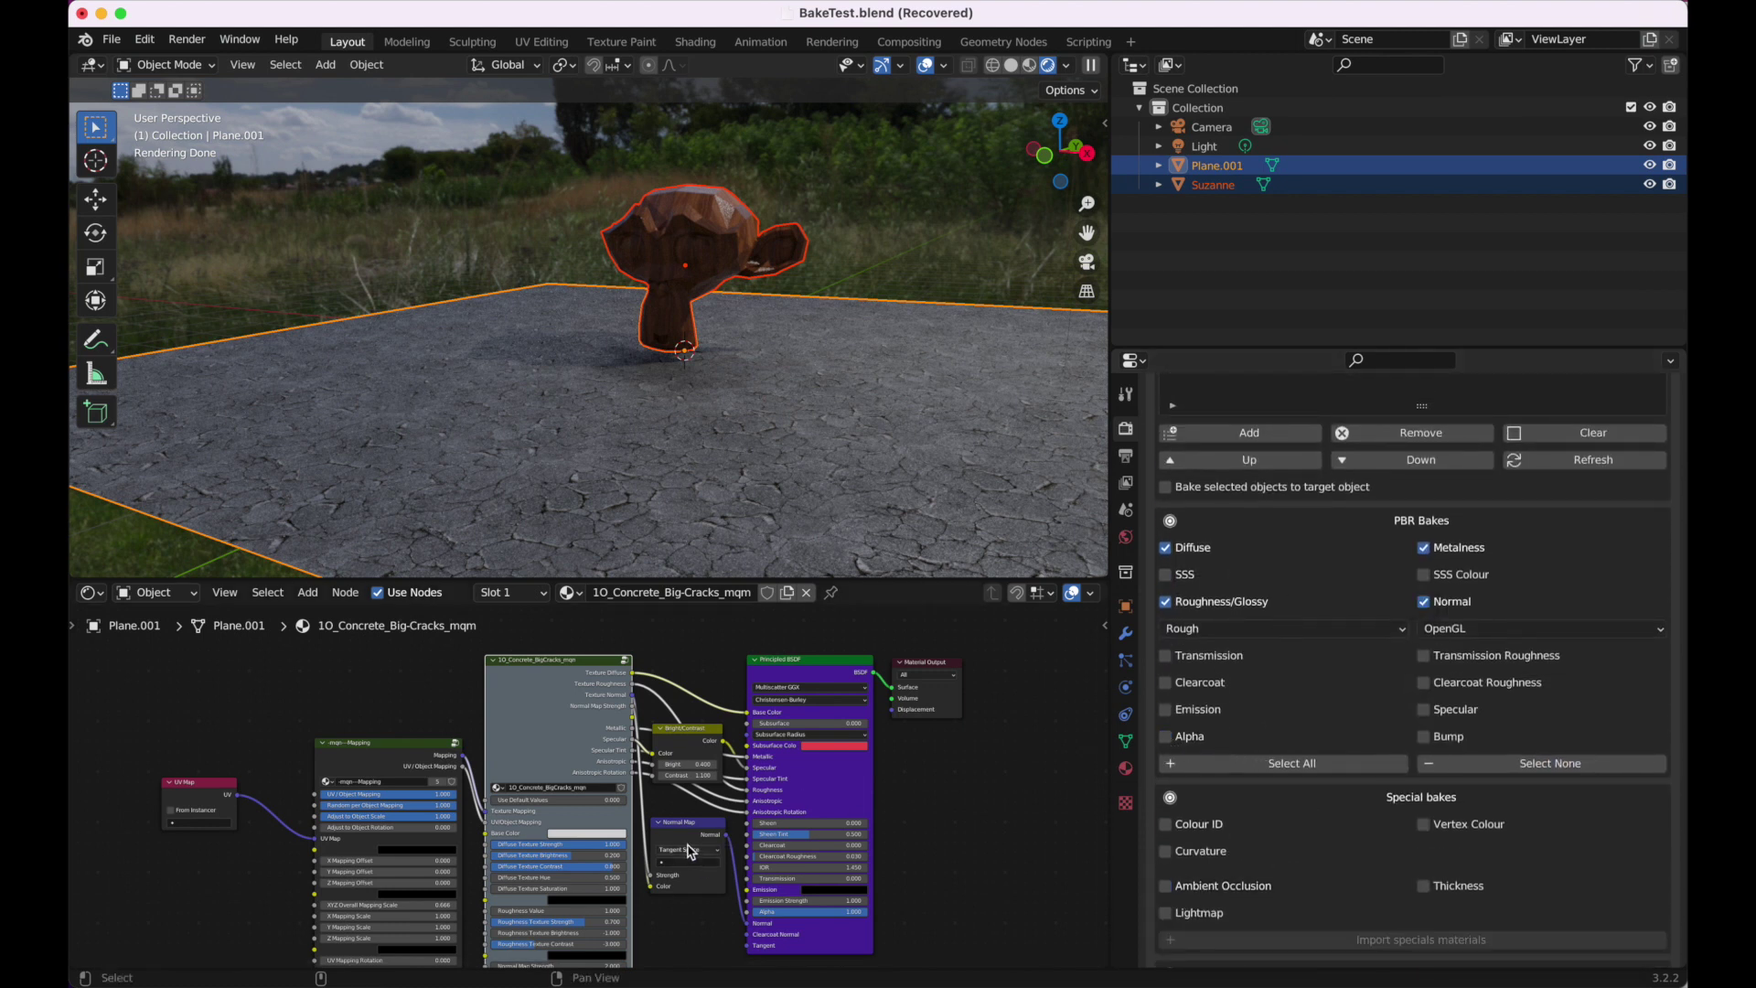
scroll(1426, 651, down, 10)
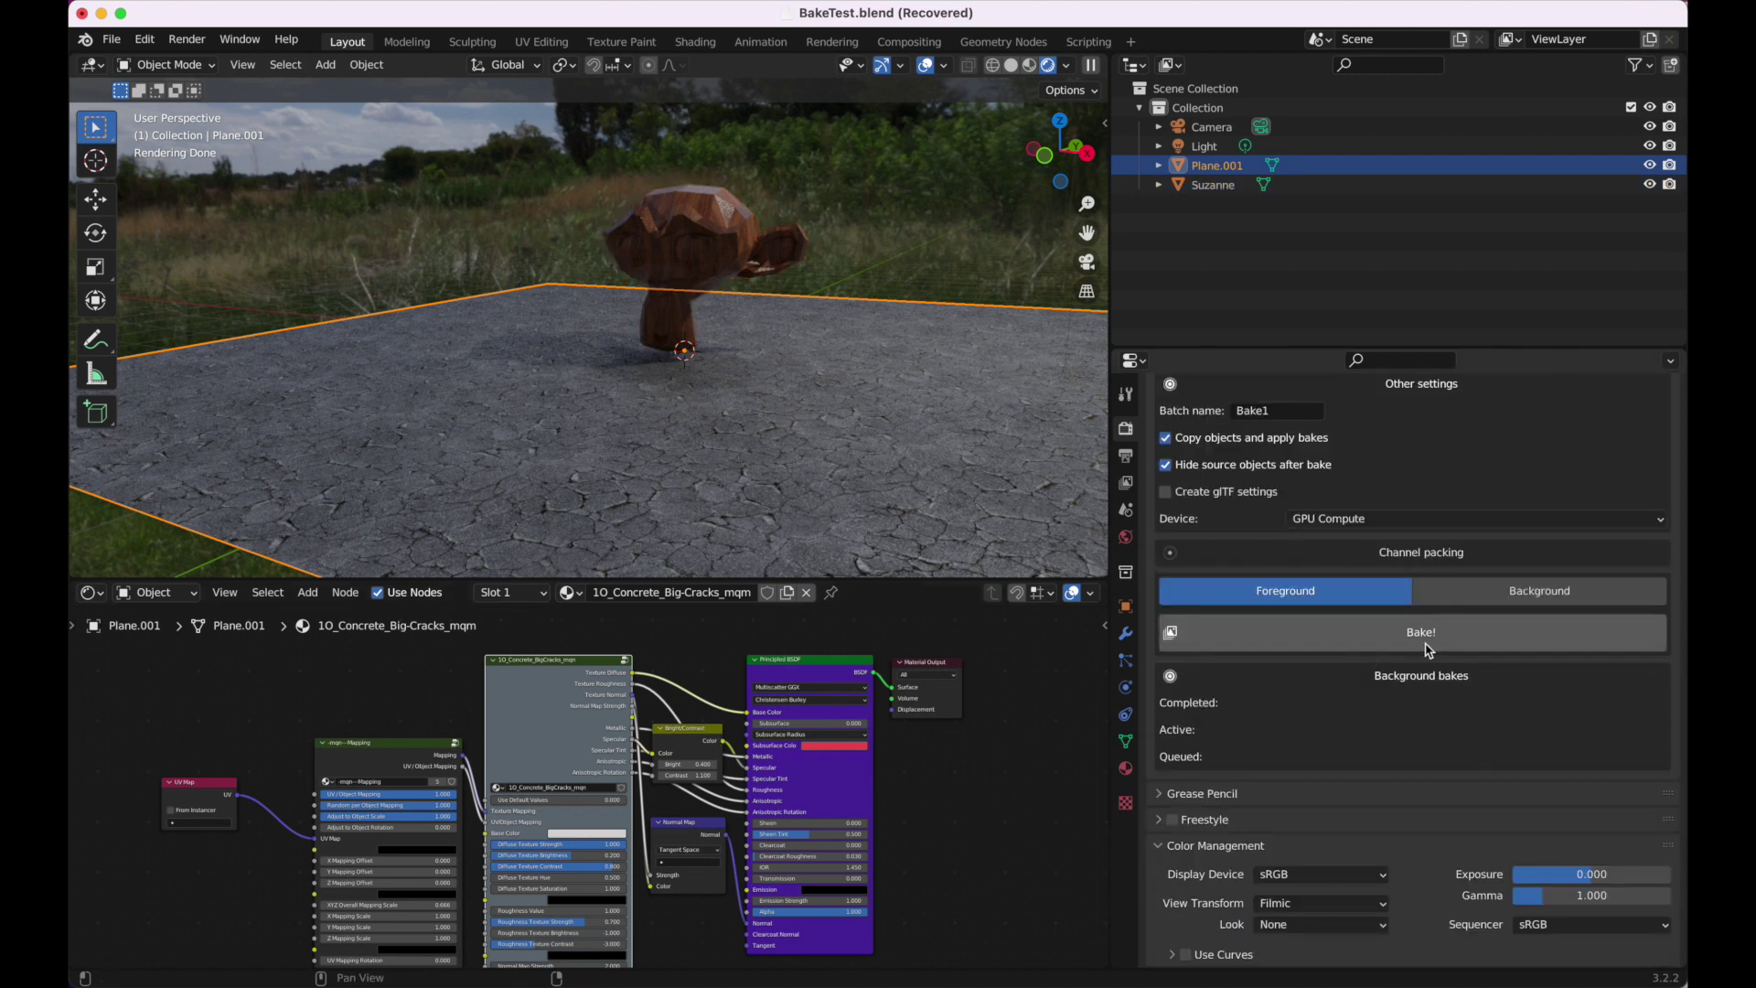
click(1420, 632)
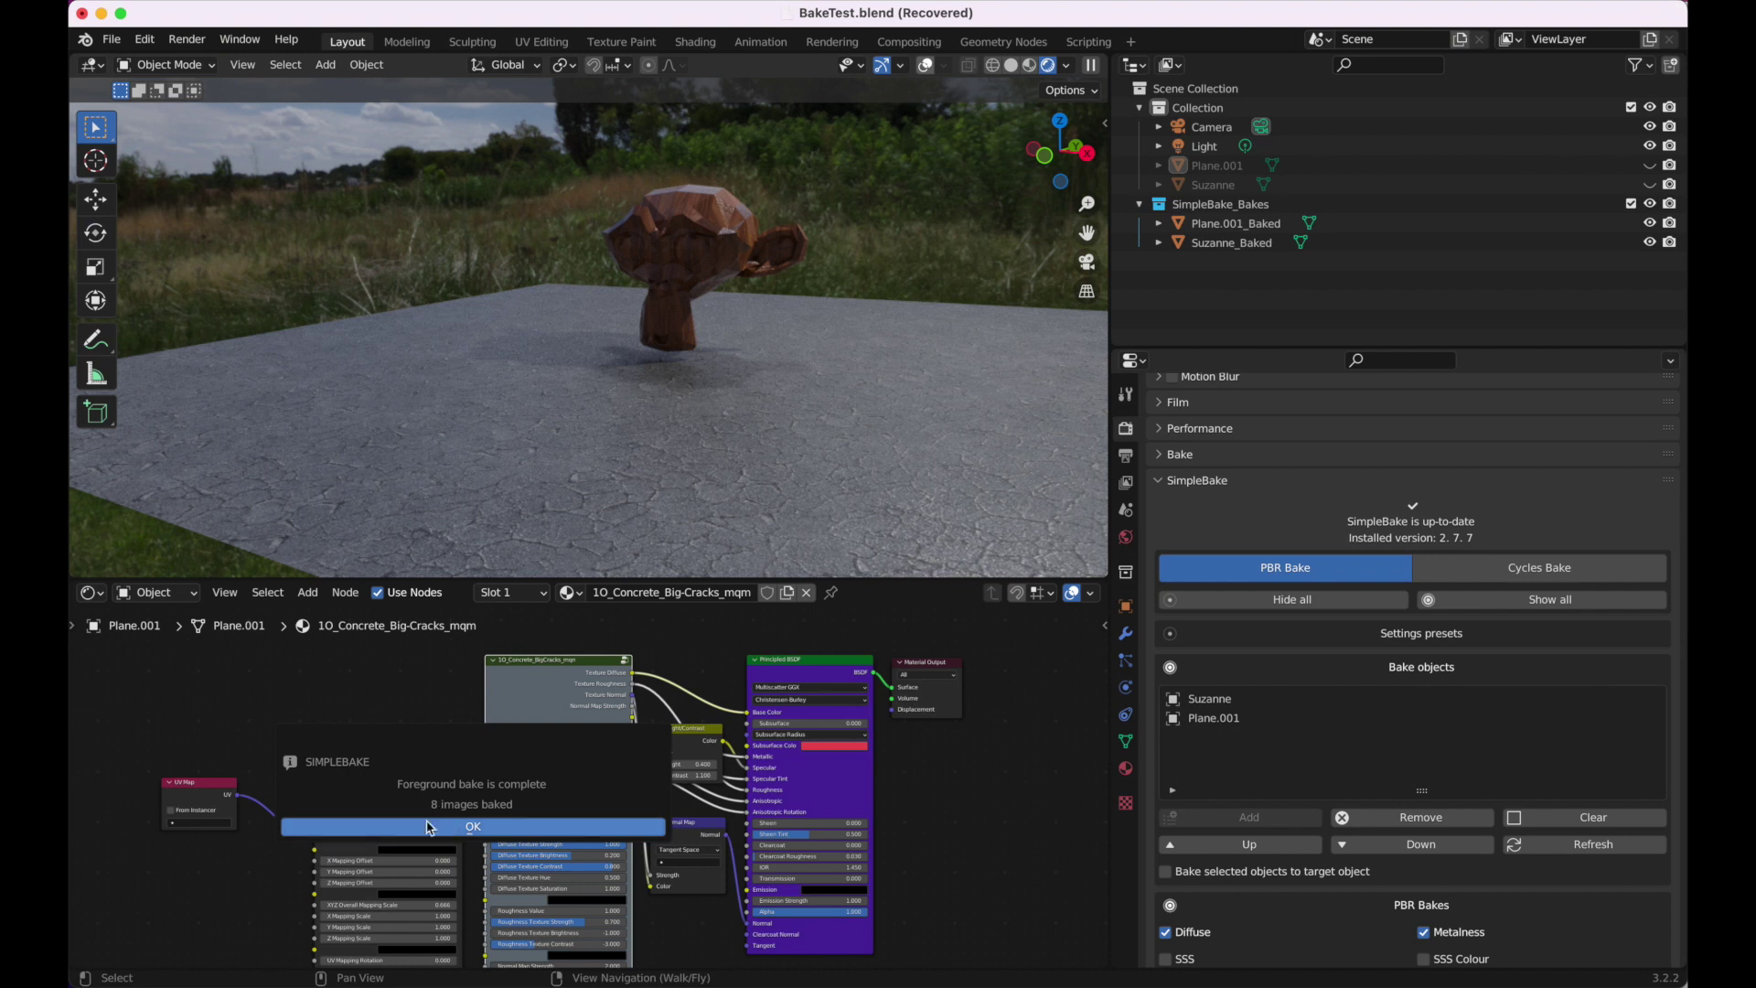
Step: Dismiss the bake-complete message and inspect the baked plane's material nodes
click(470, 830)
click(1237, 224)
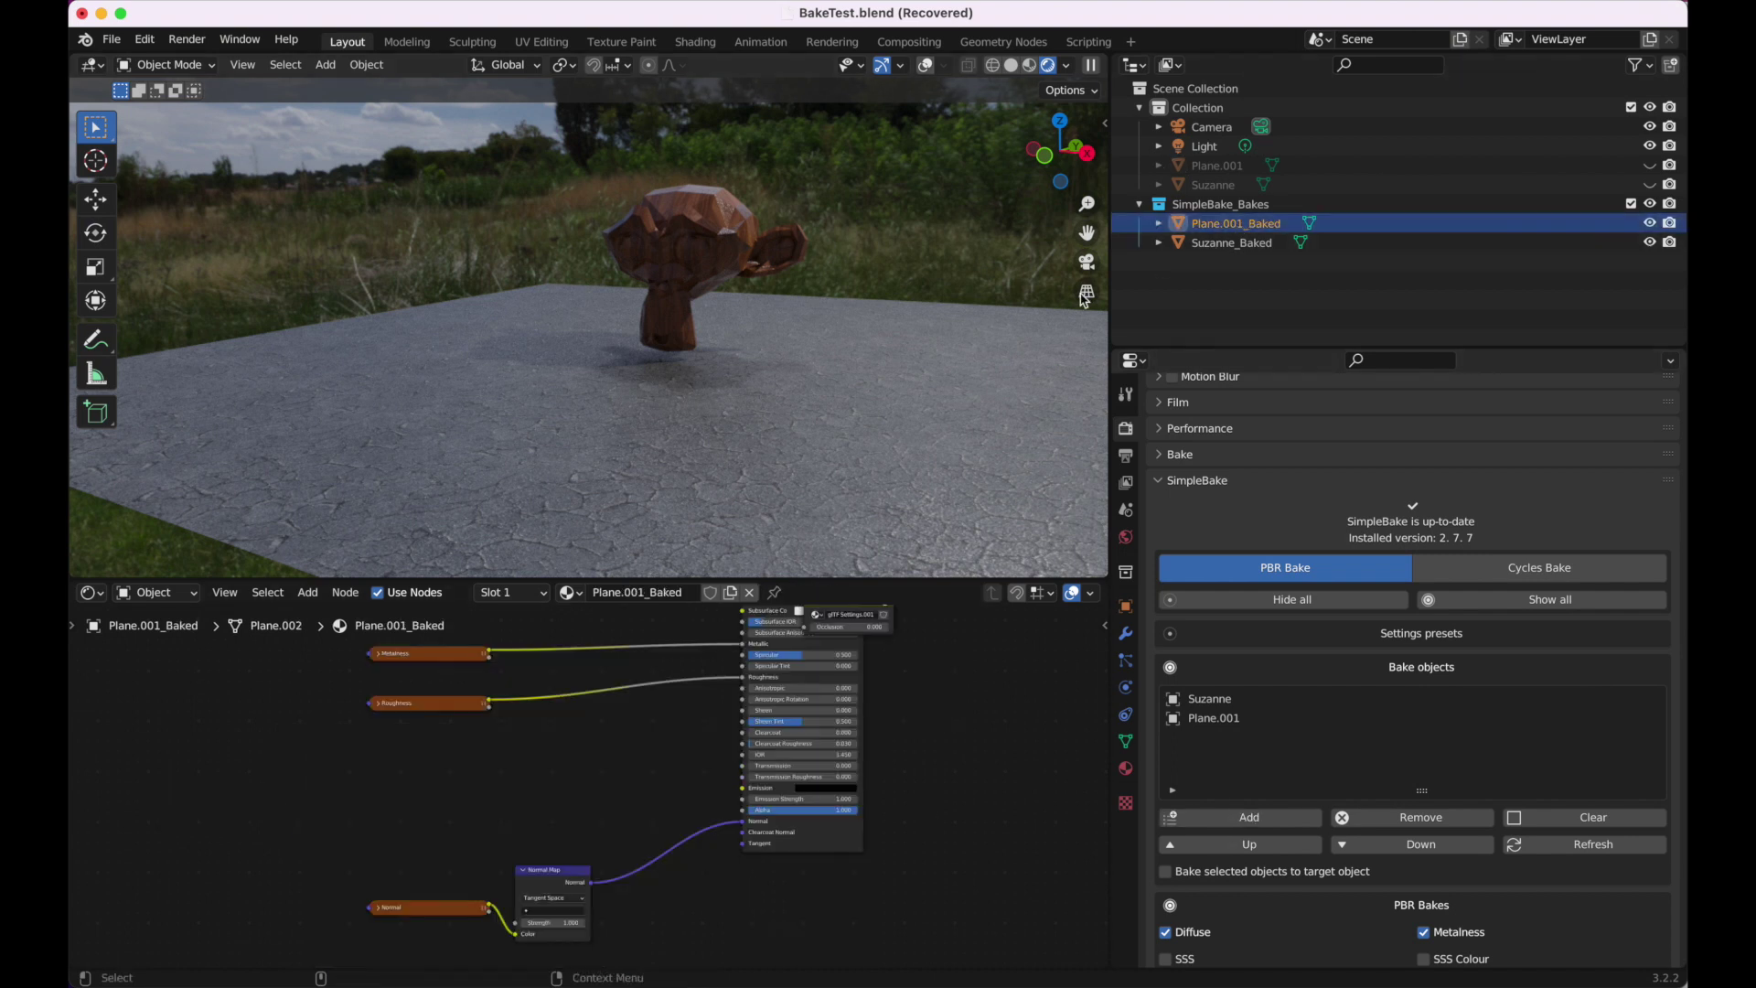
mouse_move(589, 745)
middle_down()
mouse_move(587, 942)
mouse_move(605, 882)
middle_up()
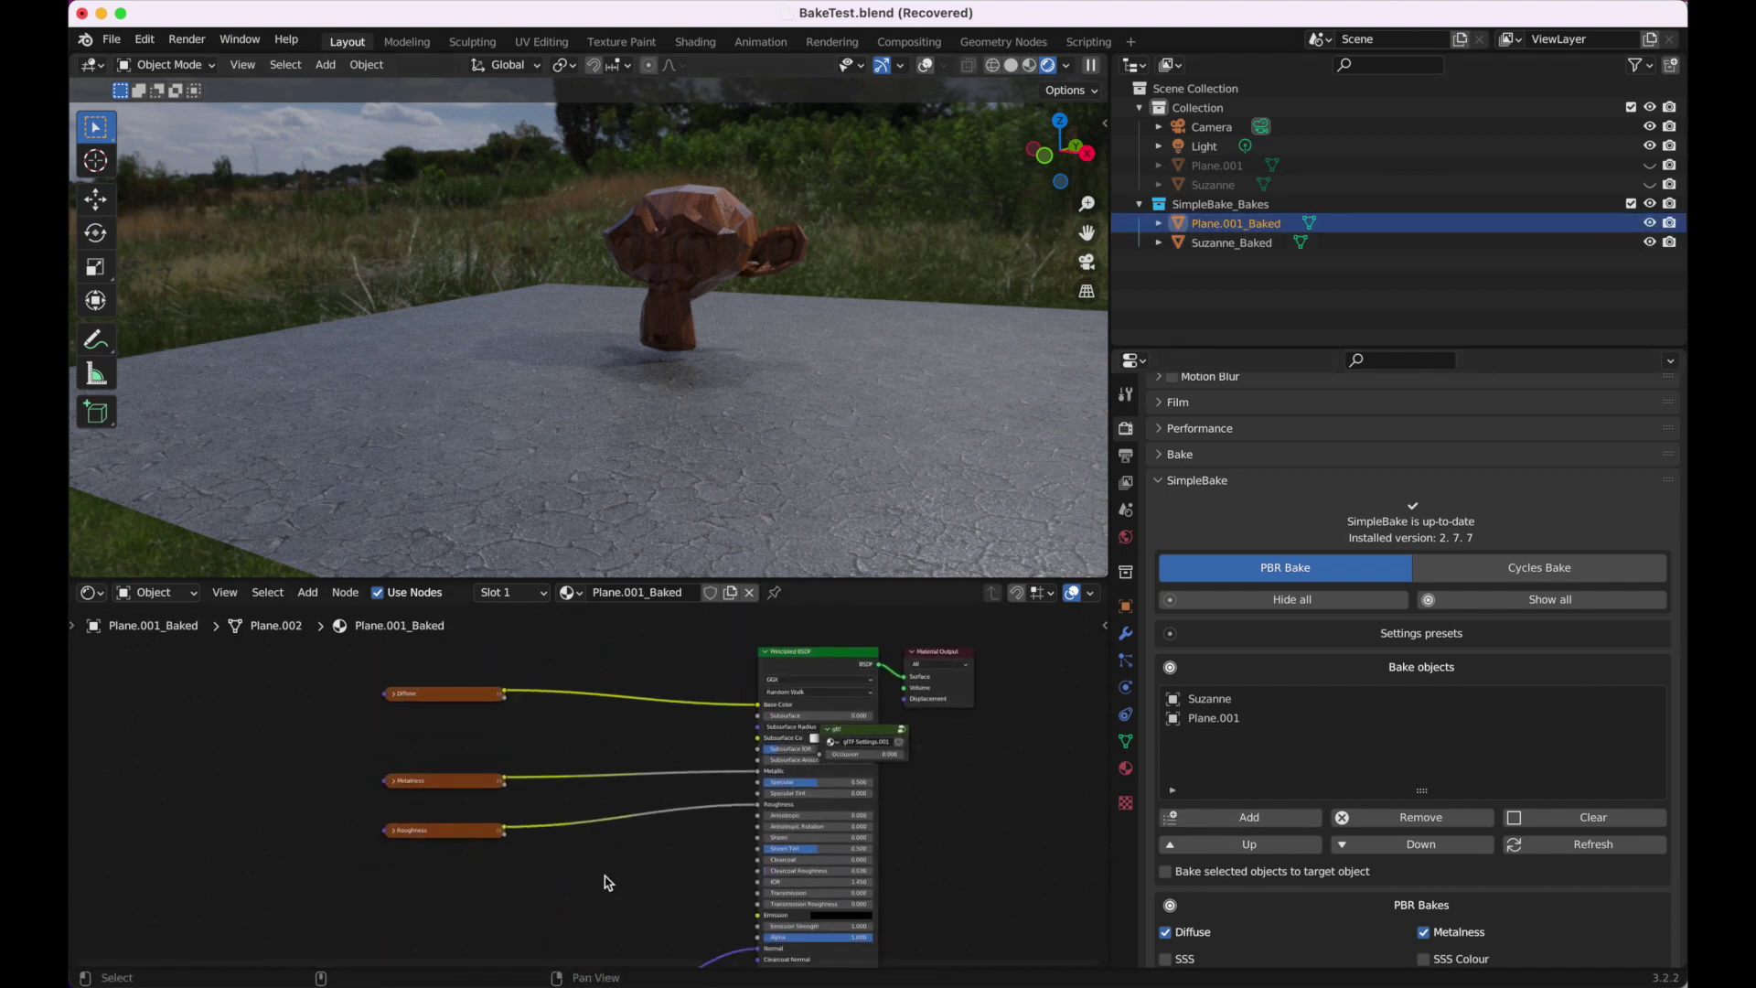
middle_drag(612, 778, 617, 628)
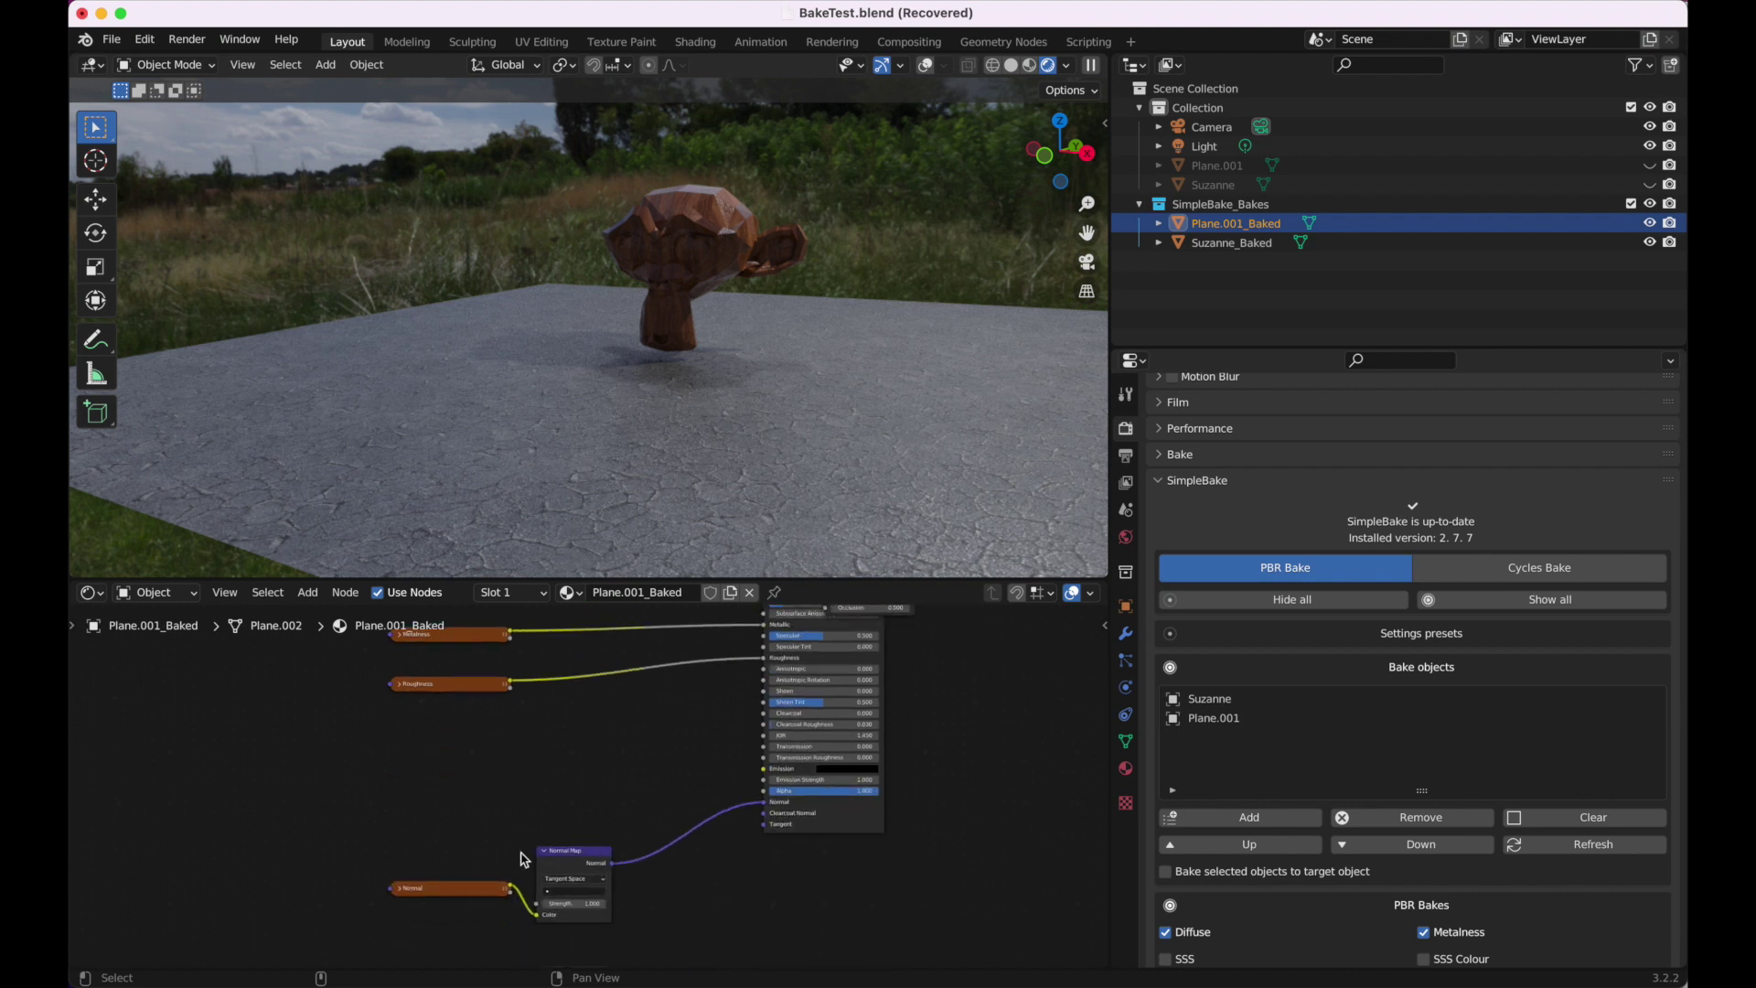
middle_drag(612, 736, 609, 902)
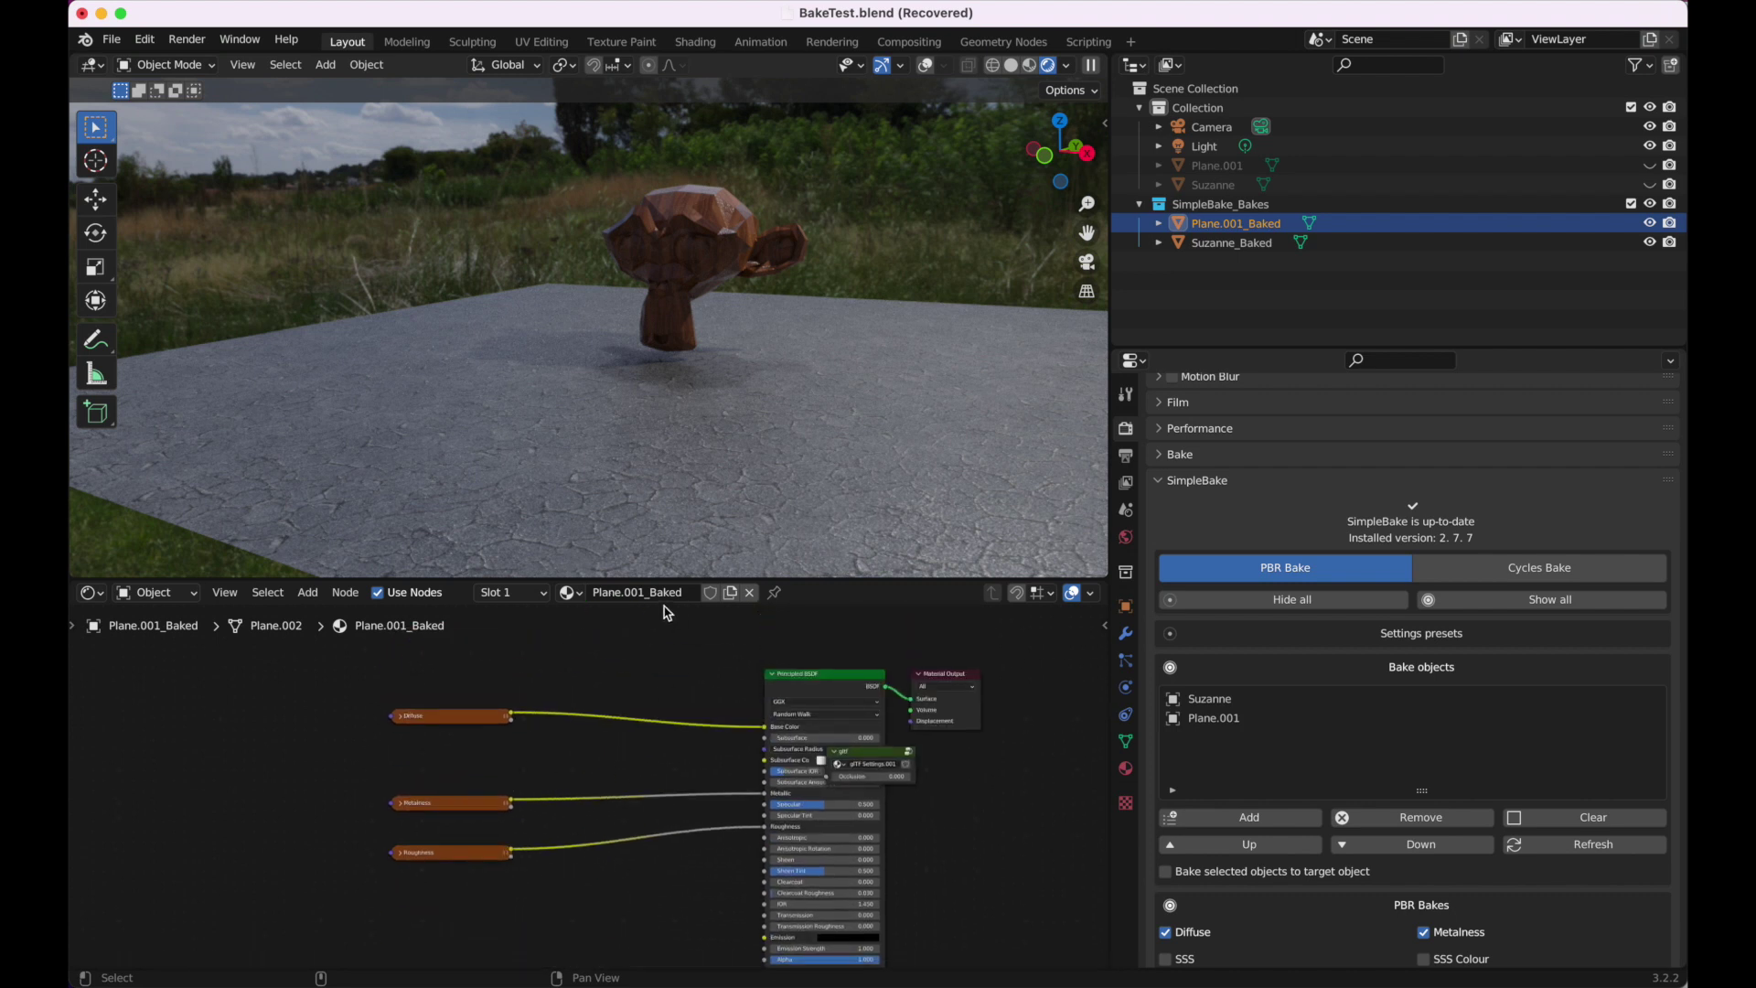
Step: Turn viewport overlays back on and select the baked plane and Suzanne
click(704, 260)
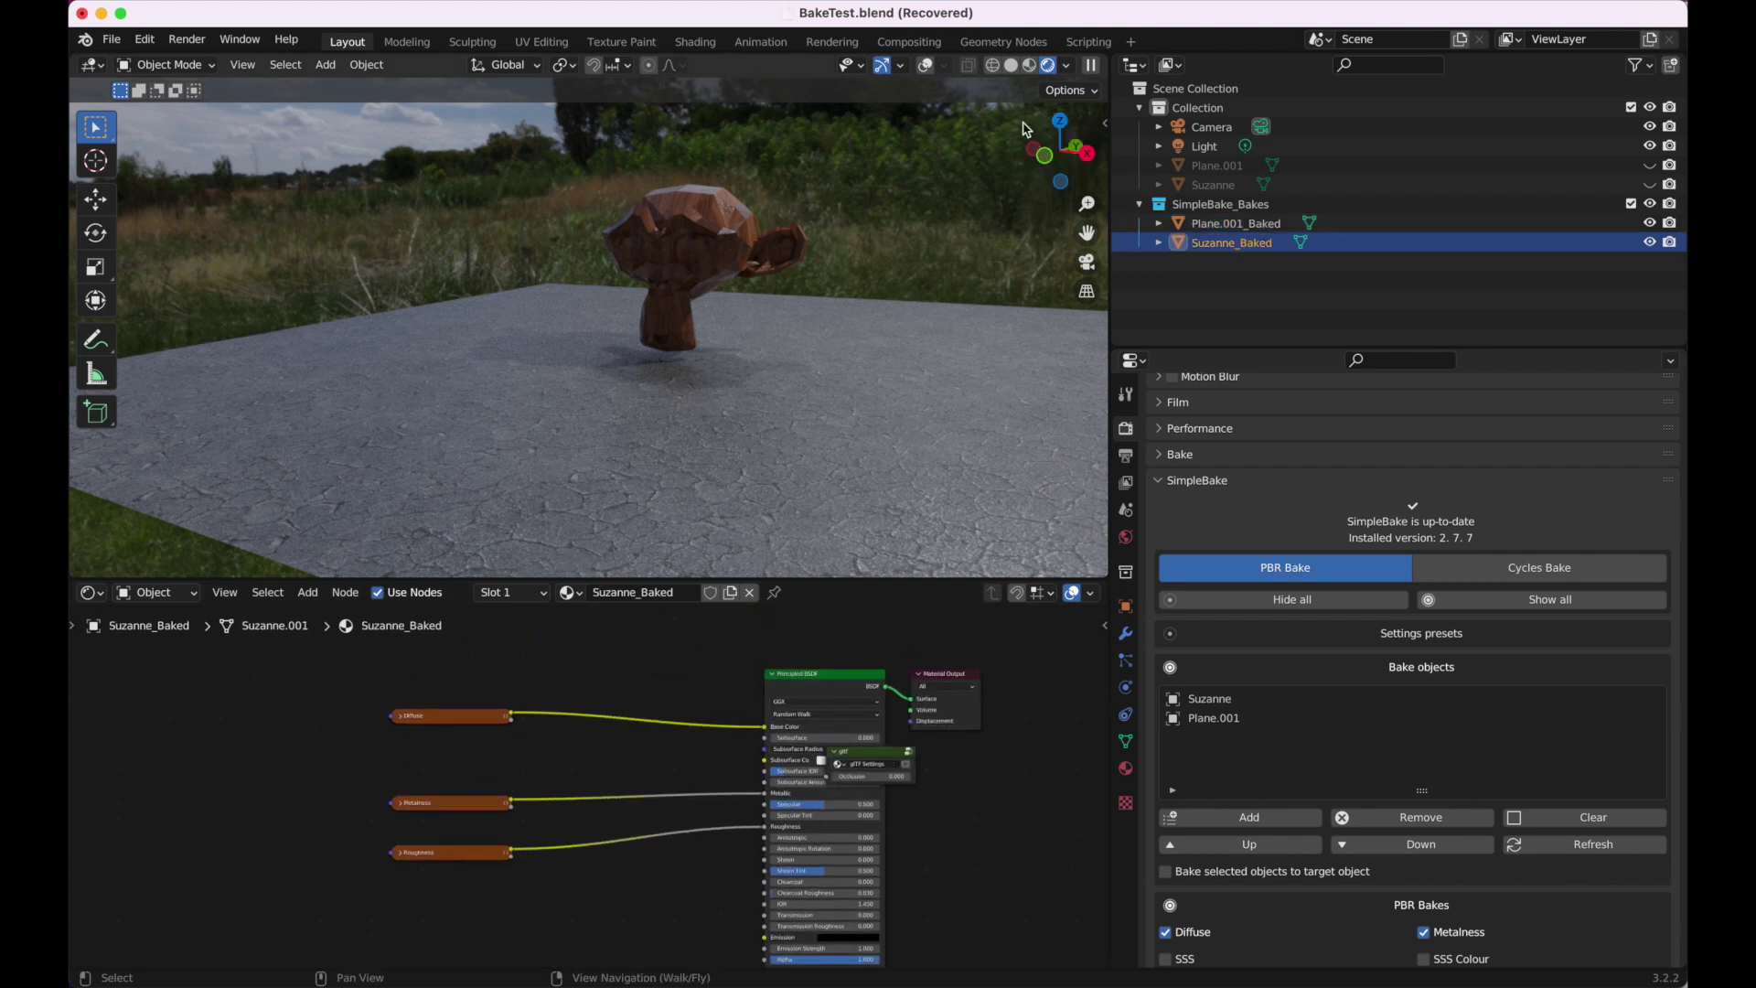
click(942, 66)
click(927, 67)
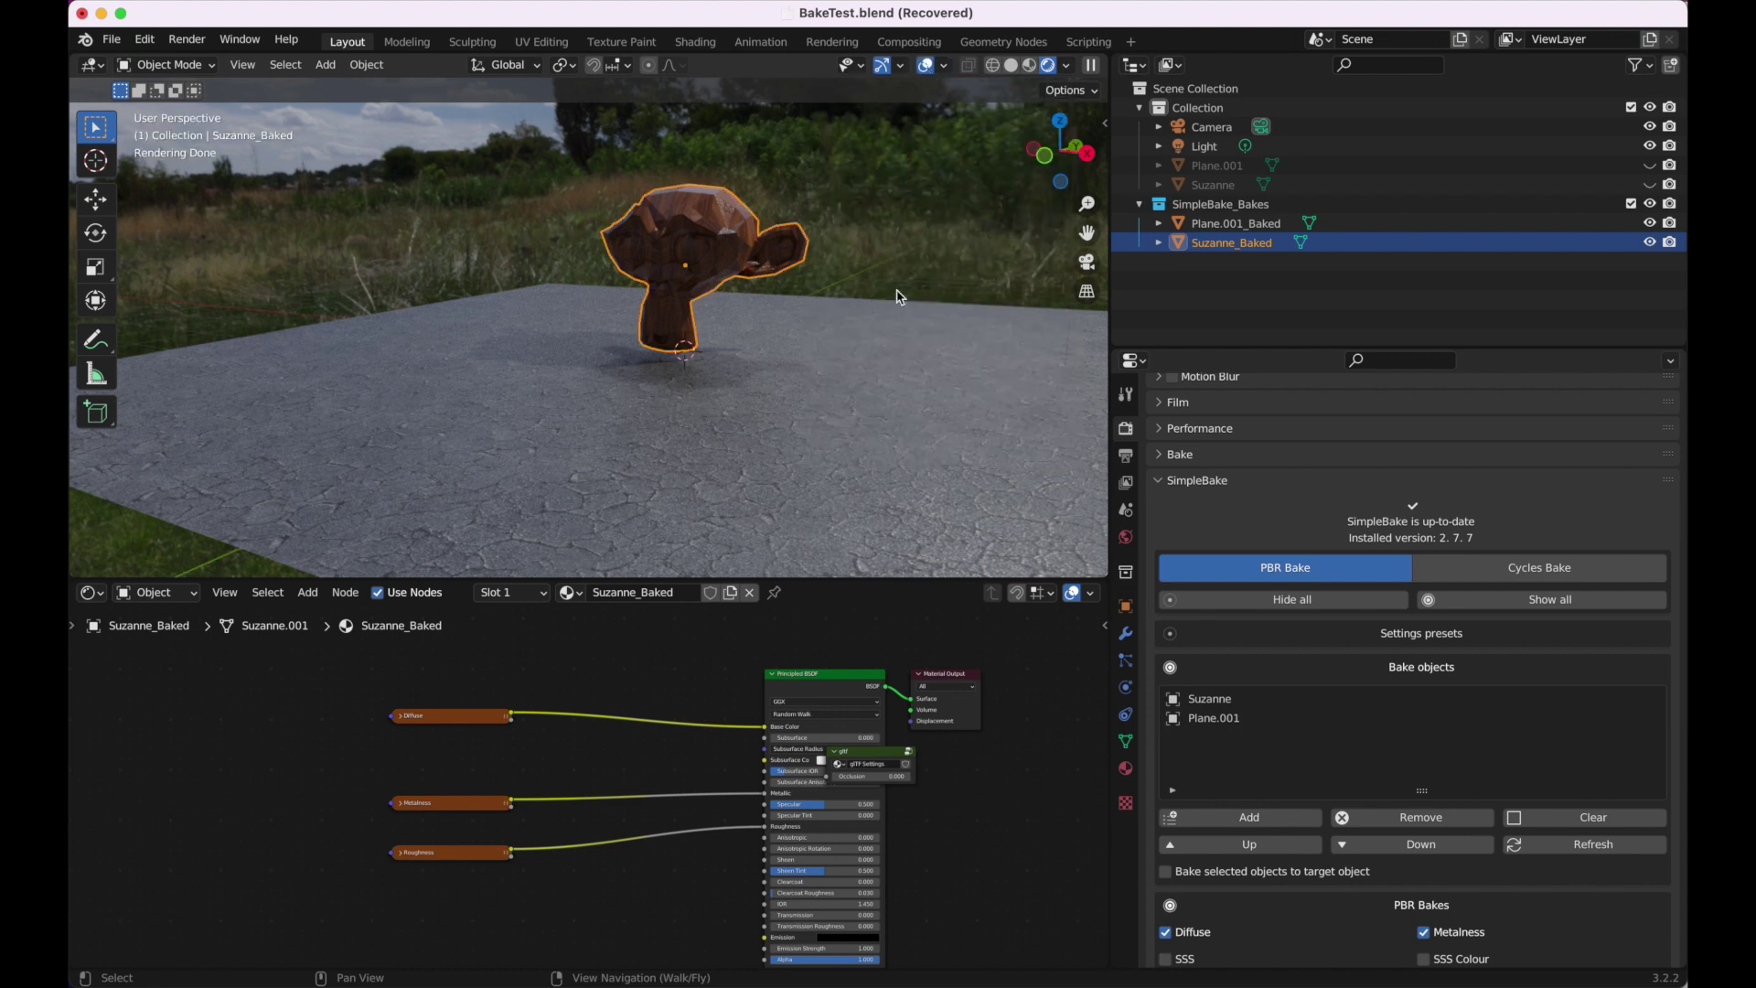
click(760, 437)
click(707, 291)
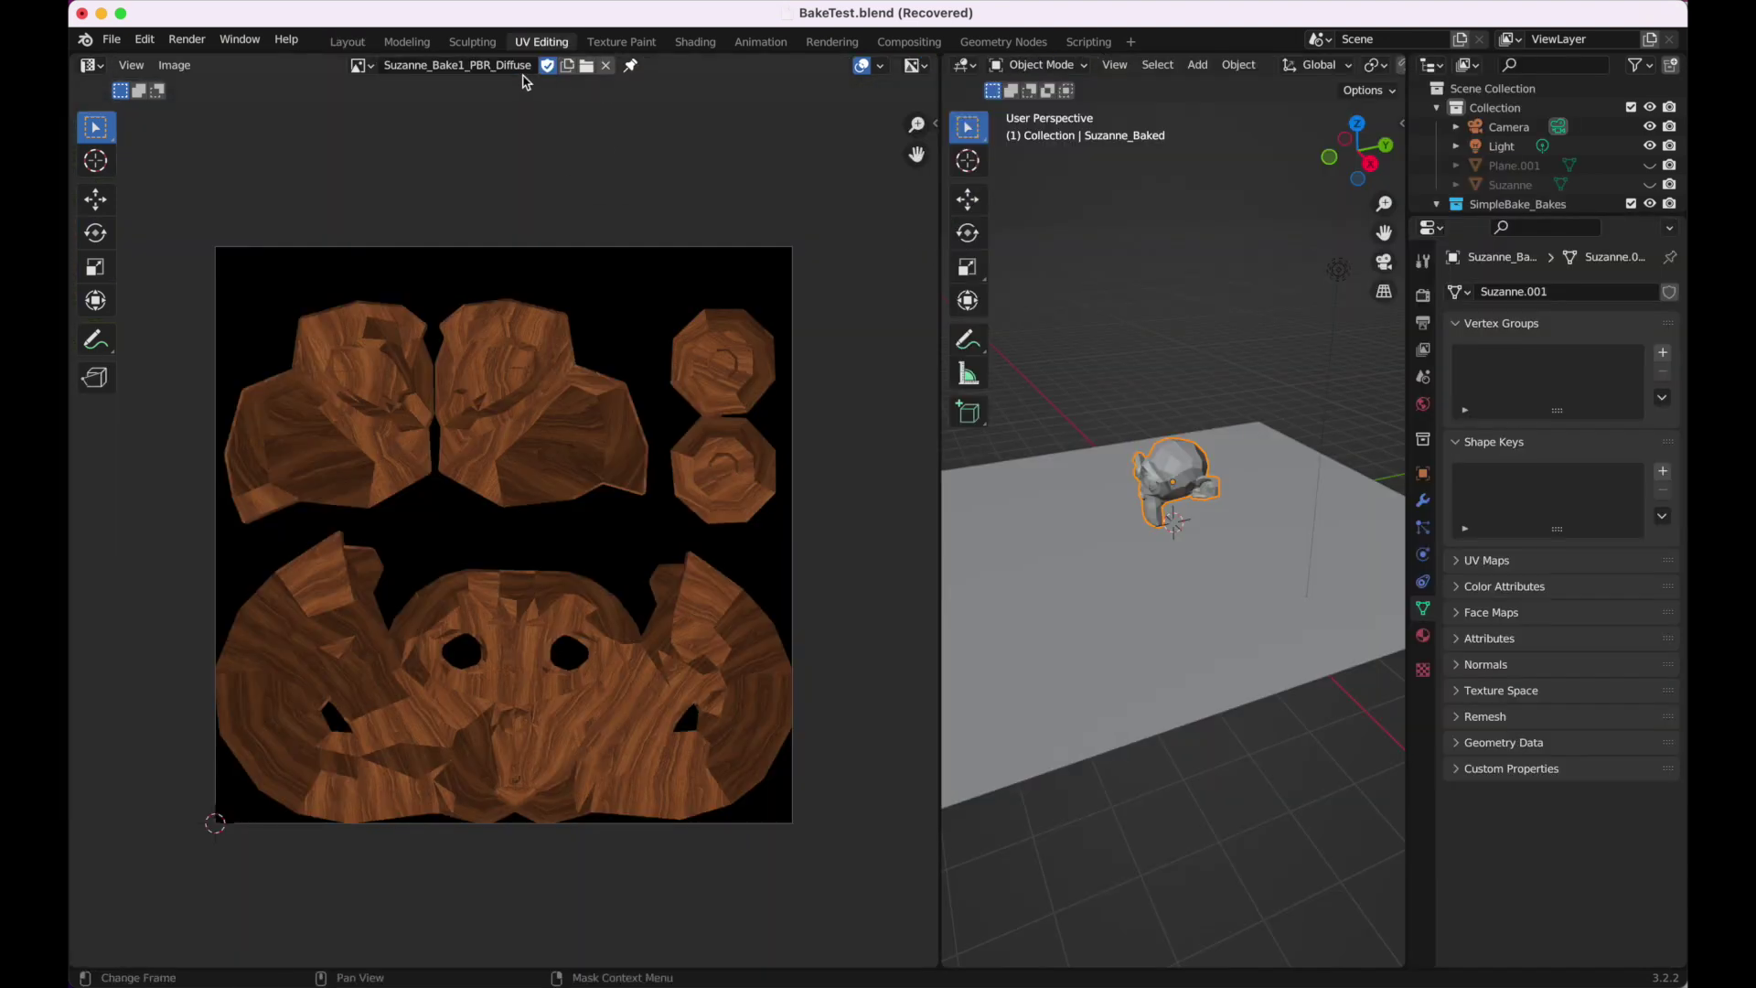
Step: Browse Suzanne's baked diffuse and normal images, then the dark oak diffuse and normal textures
click(362, 66)
click(410, 119)
click(361, 67)
click(413, 154)
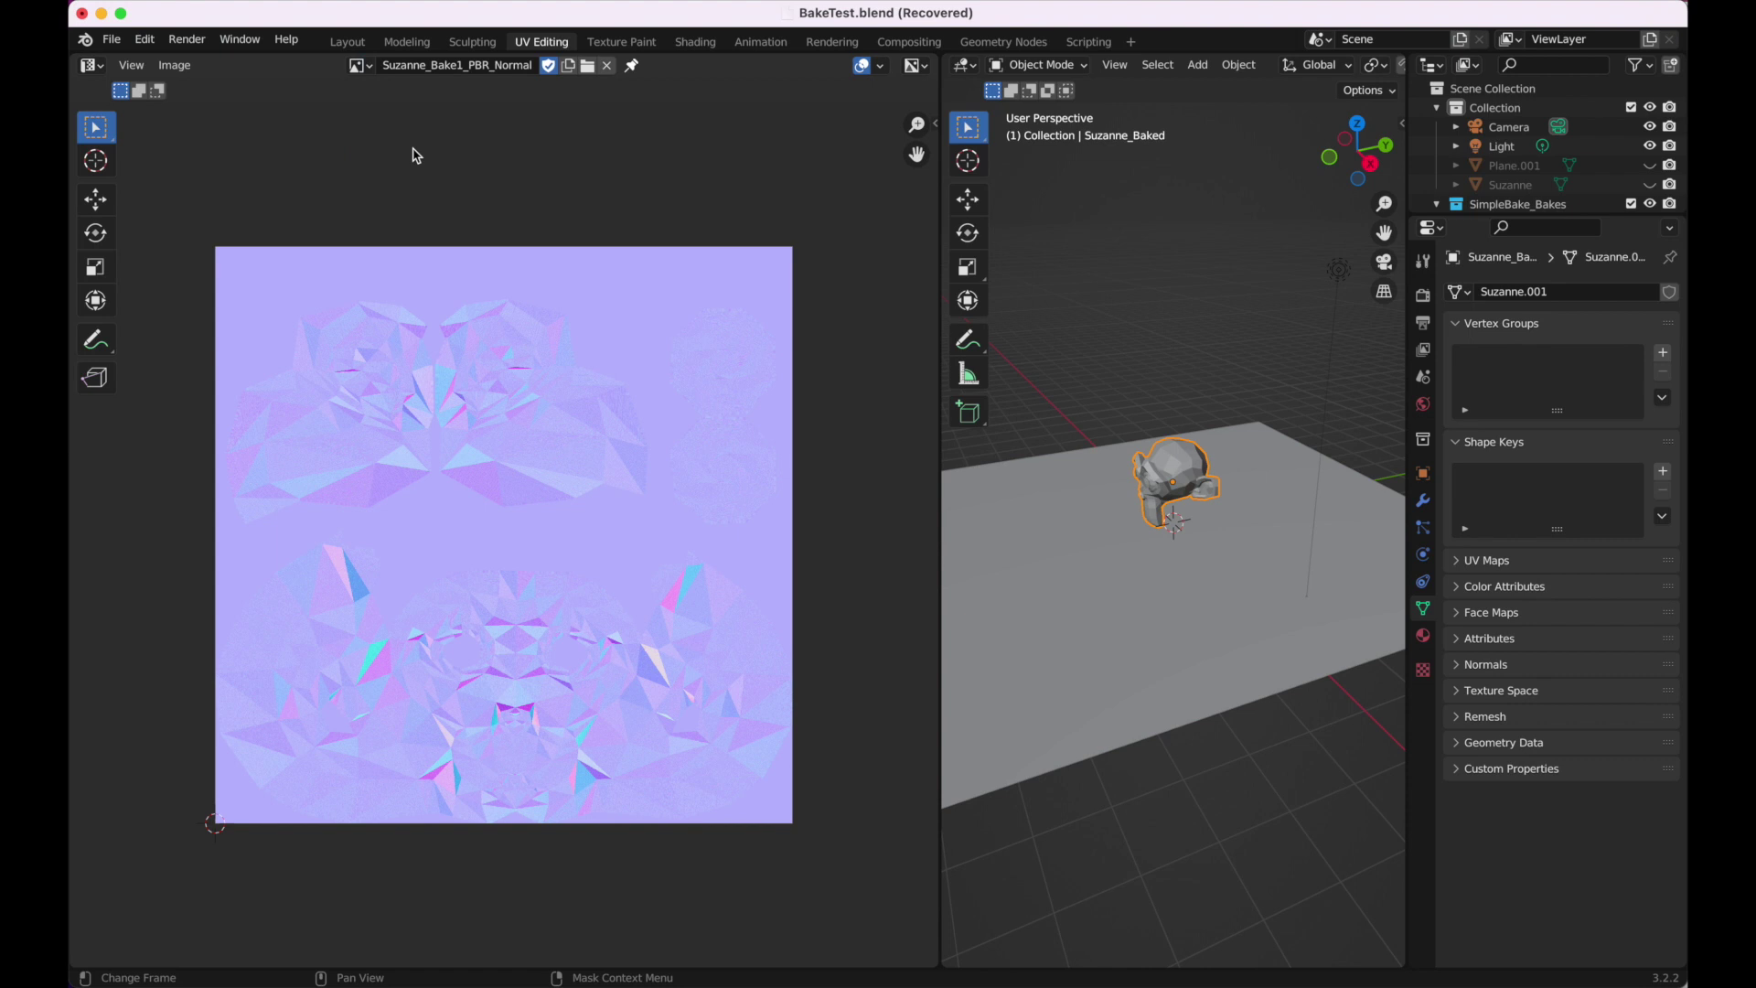
click(365, 70)
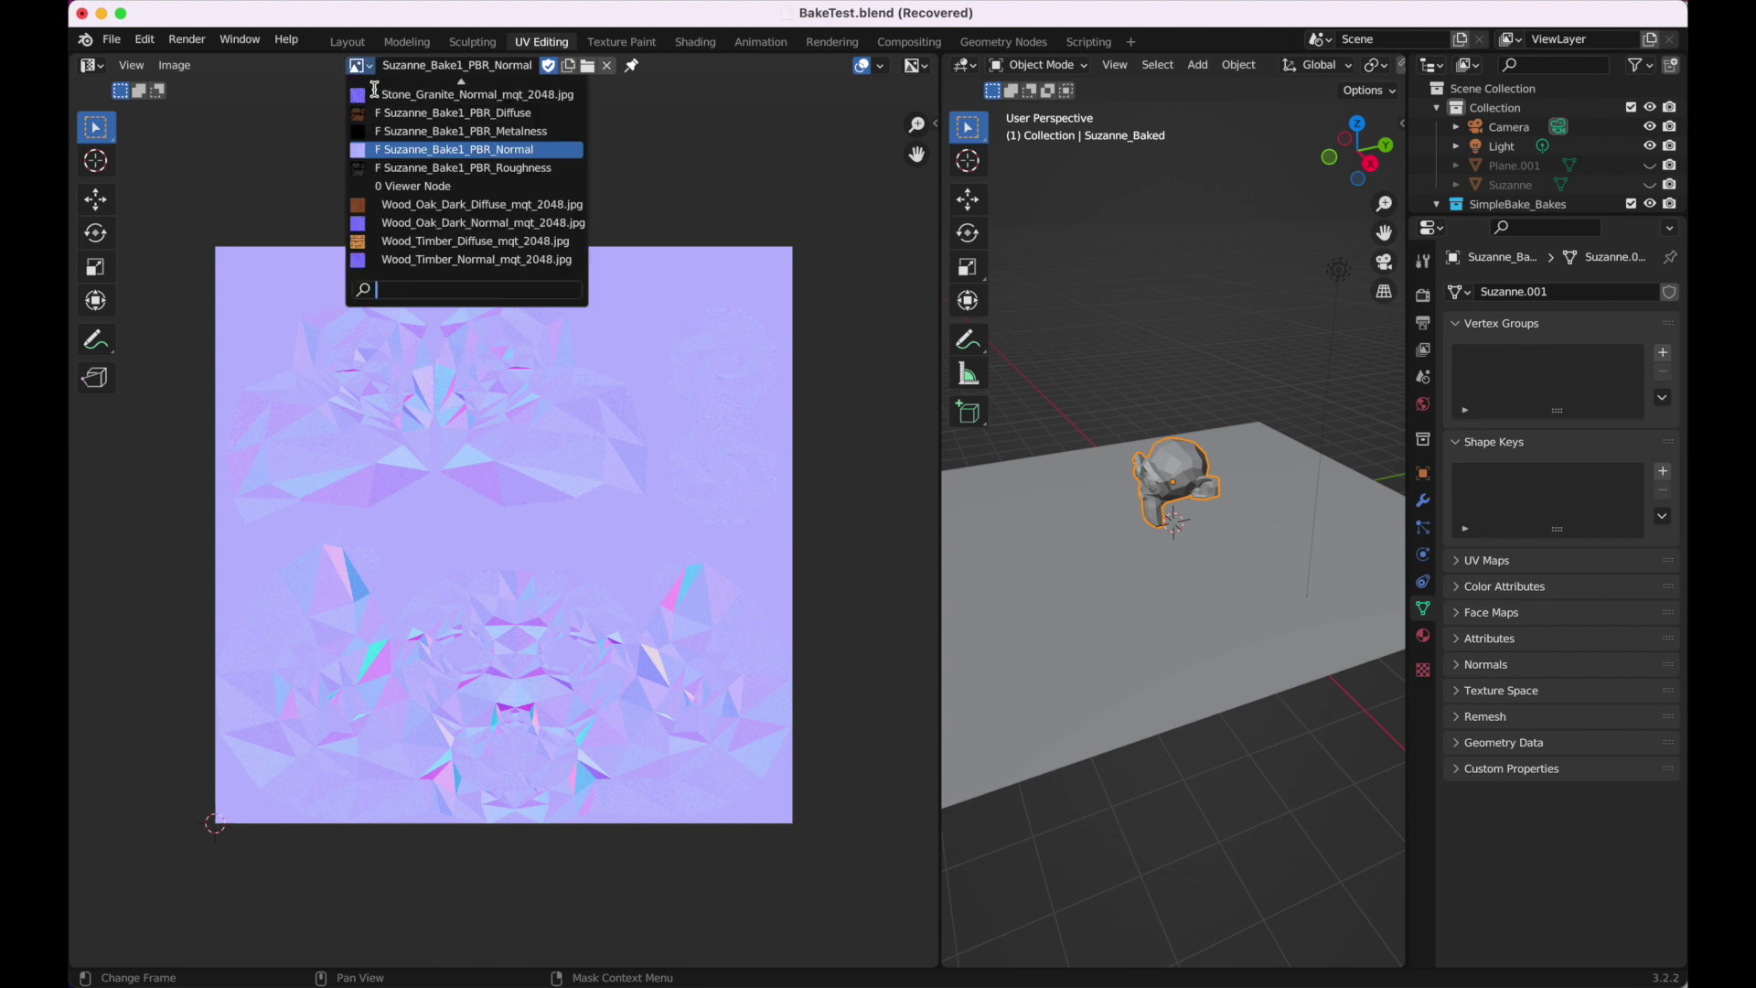
click(409, 165)
click(361, 68)
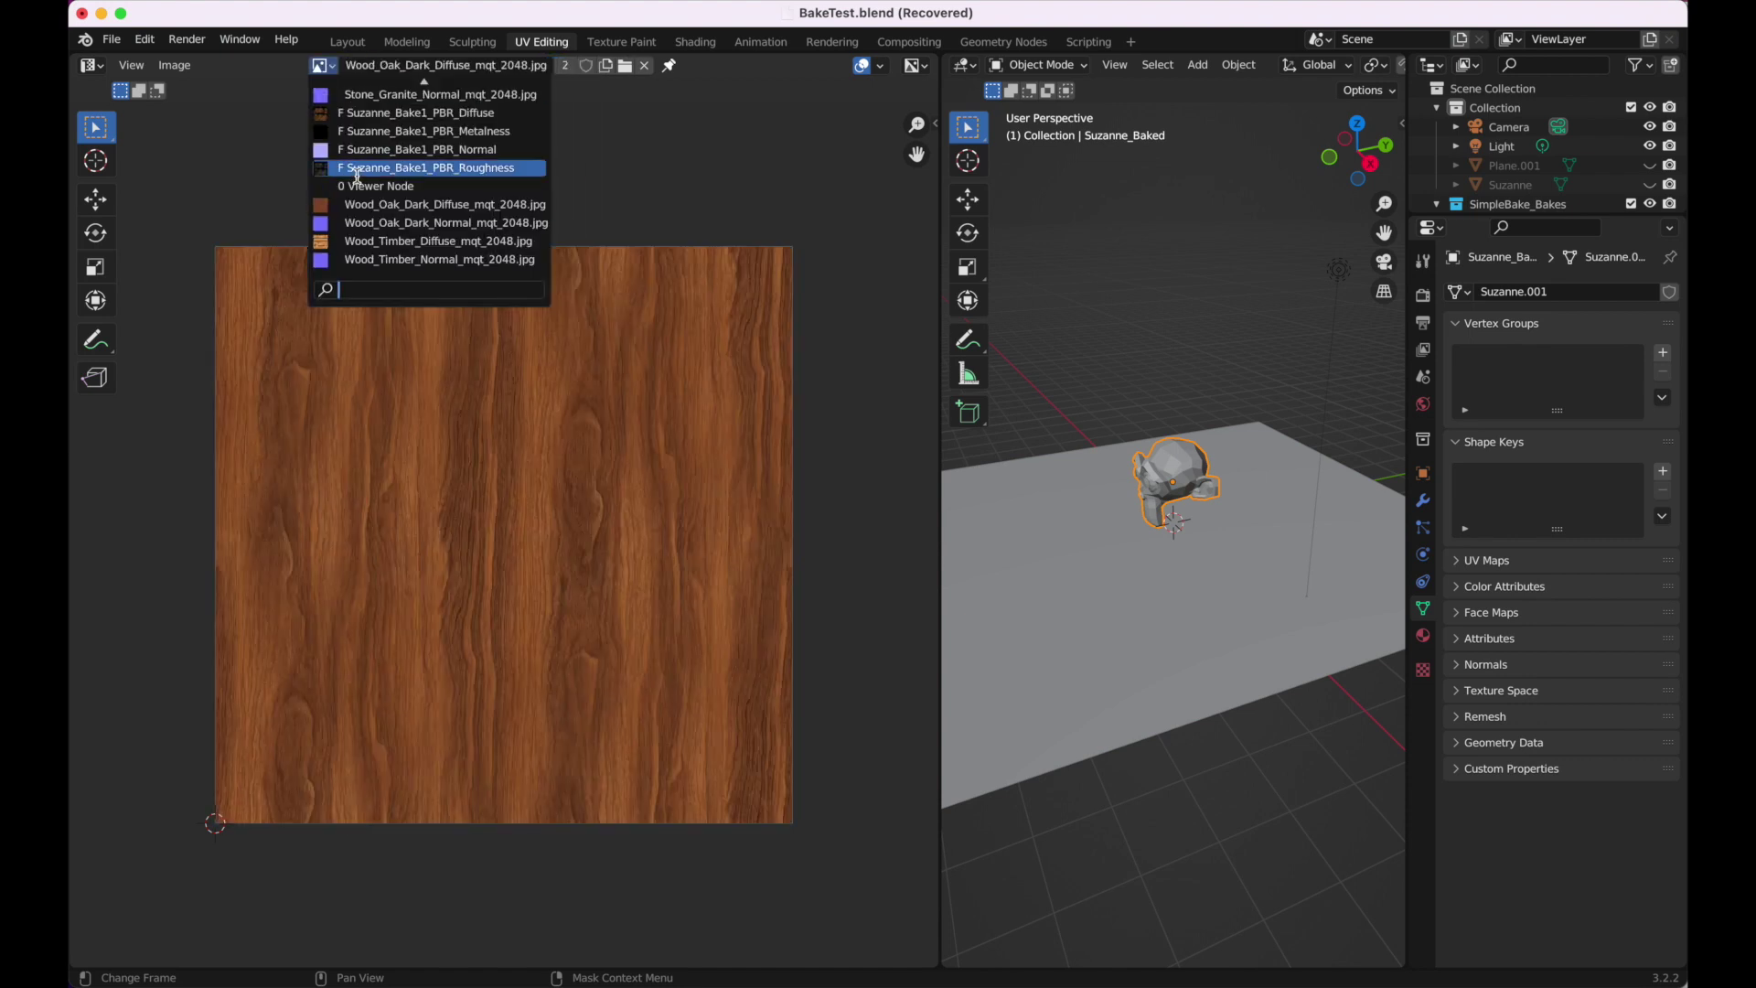
click(384, 224)
click(323, 67)
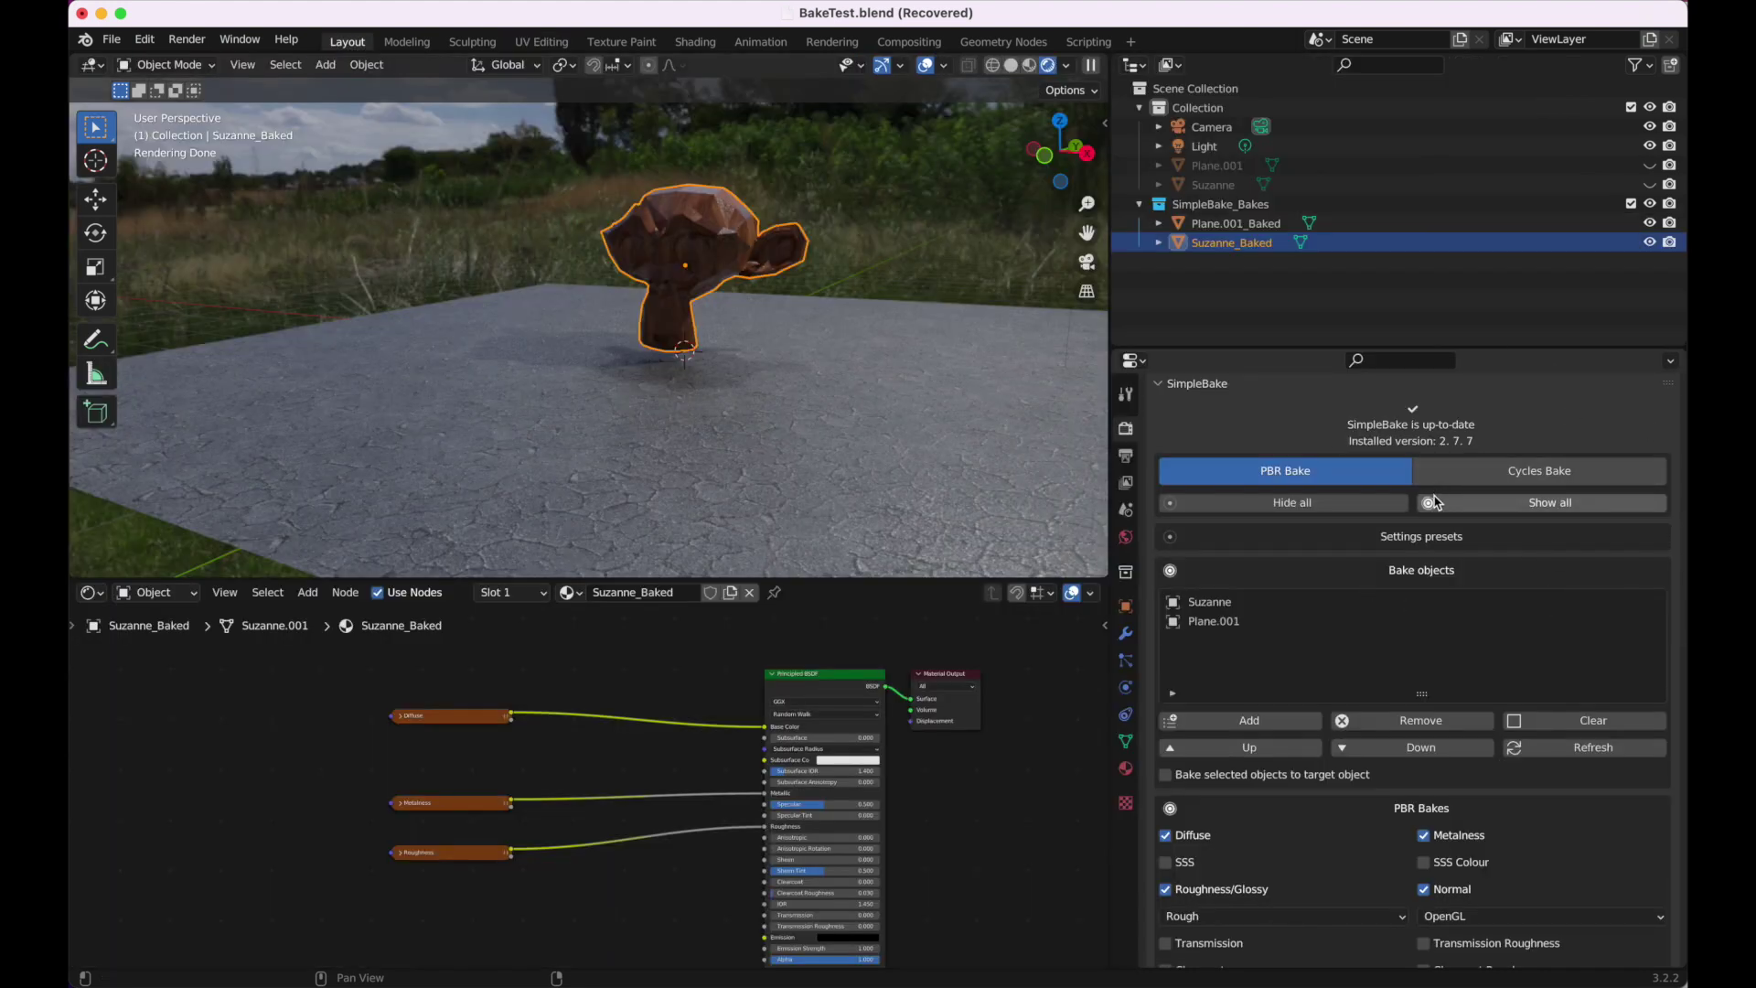
Step: Load the Nothing Checked preset, switch to Cycles Bake mode, and select the ground plane
click(1347, 533)
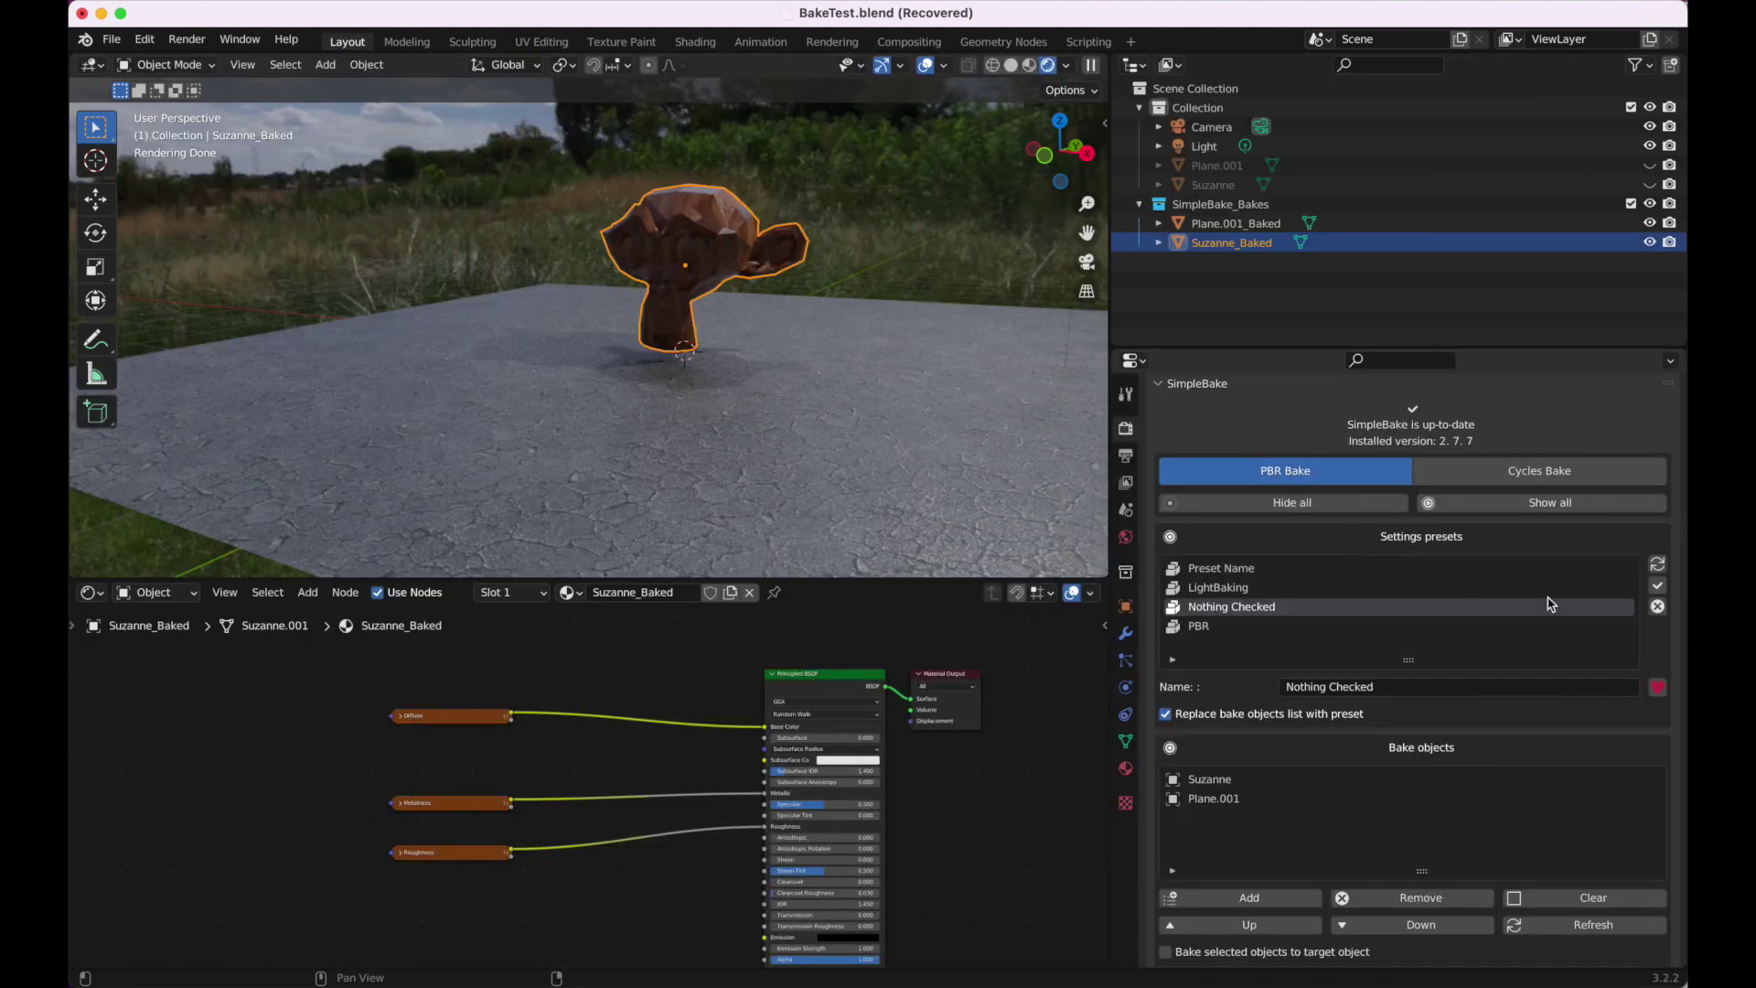
click(1658, 587)
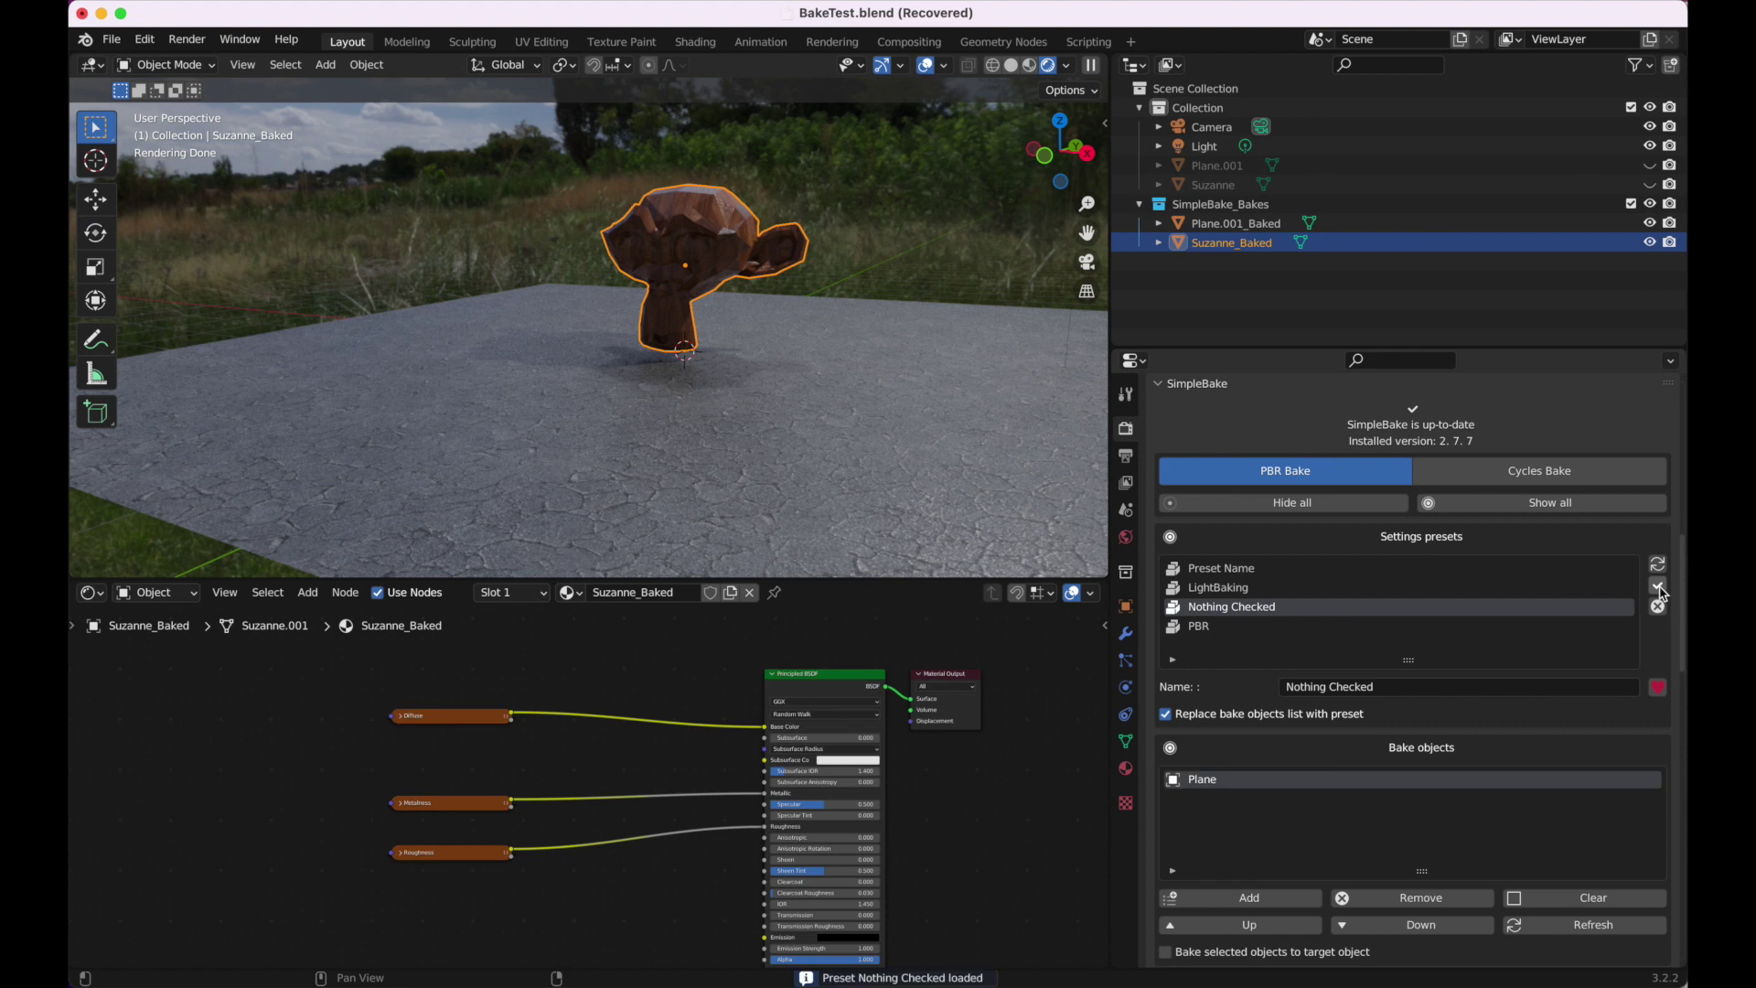
click(1551, 502)
click(1539, 471)
scroll(1304, 762, down, 3)
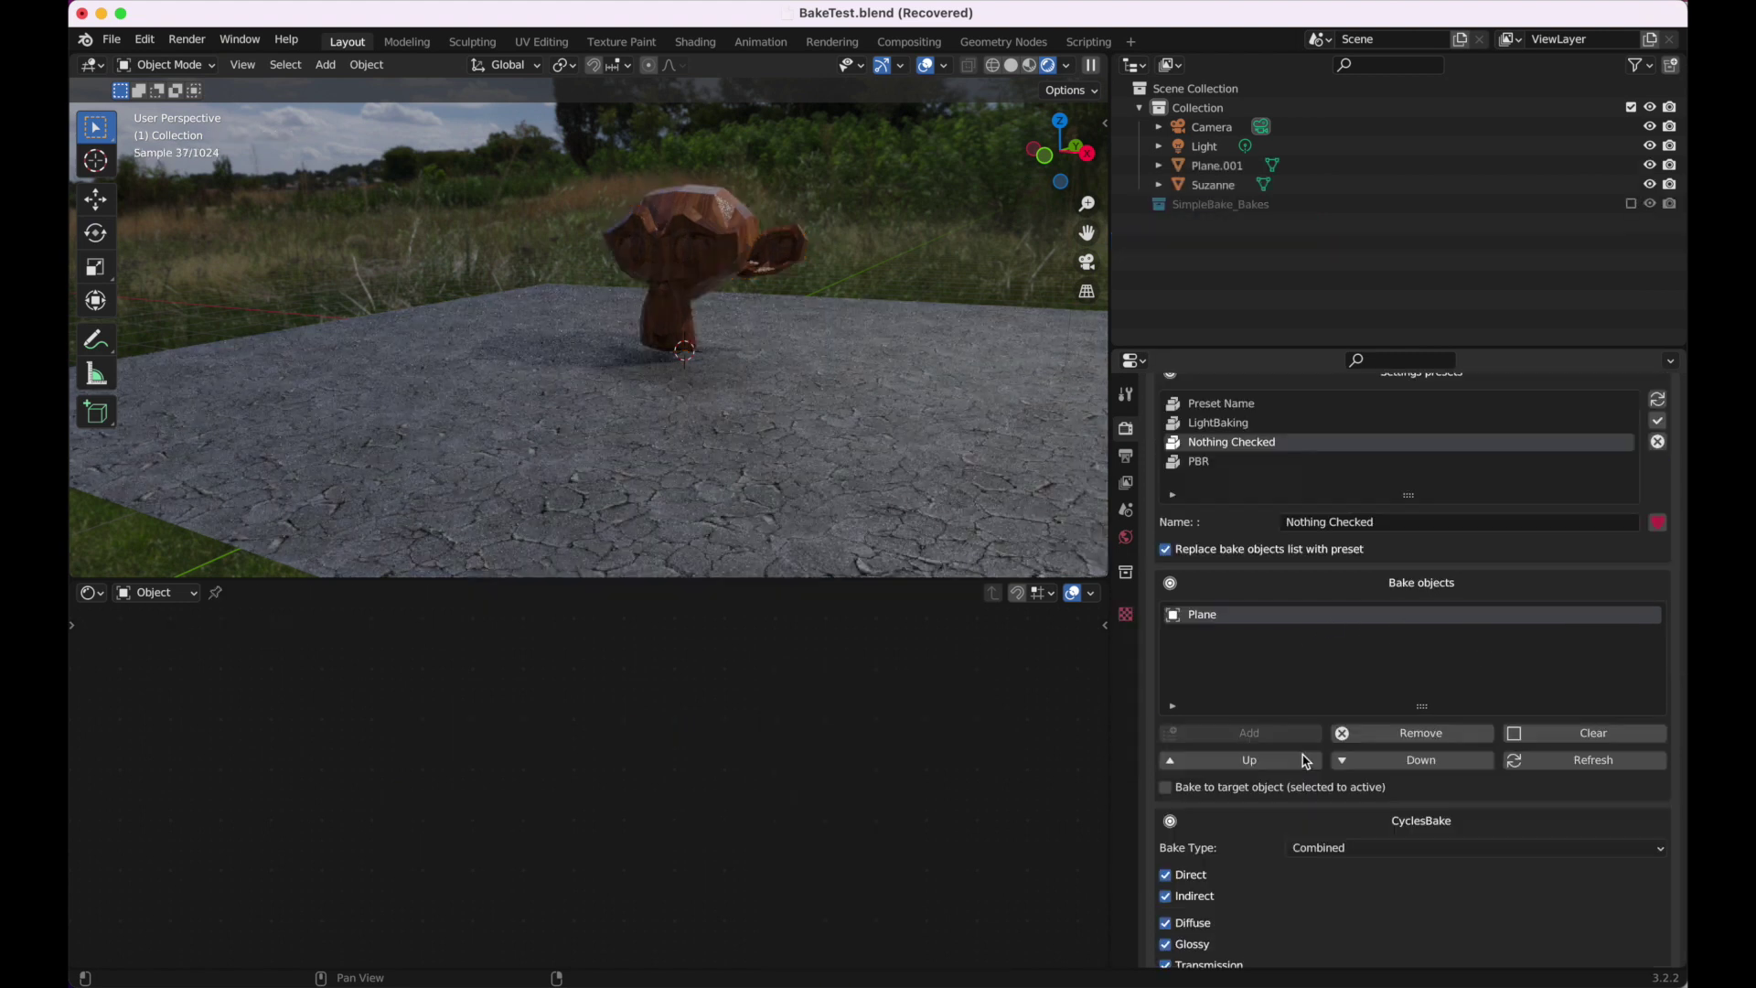
scroll(1305, 762, down, 2)
scroll(1304, 762, down, 2)
scroll(1303, 762, down, 2)
scroll(1304, 762, down, 1)
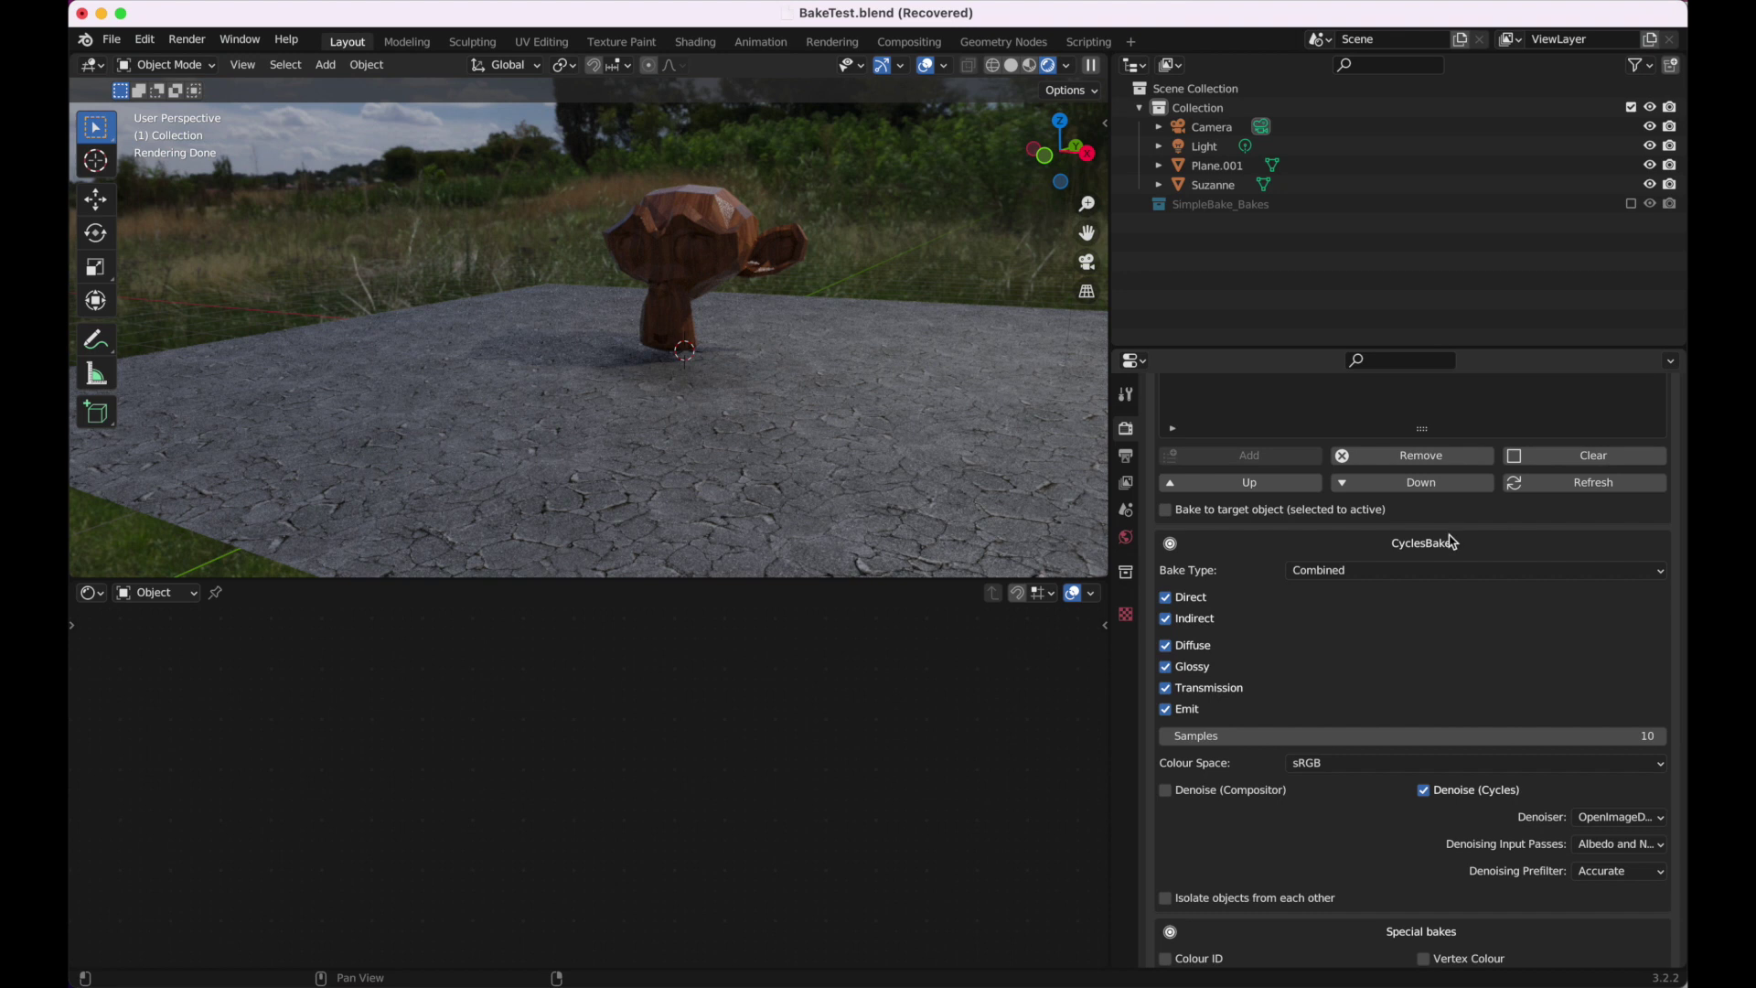
scroll(1379, 698, up, 2)
scroll(1269, 578, up, 2)
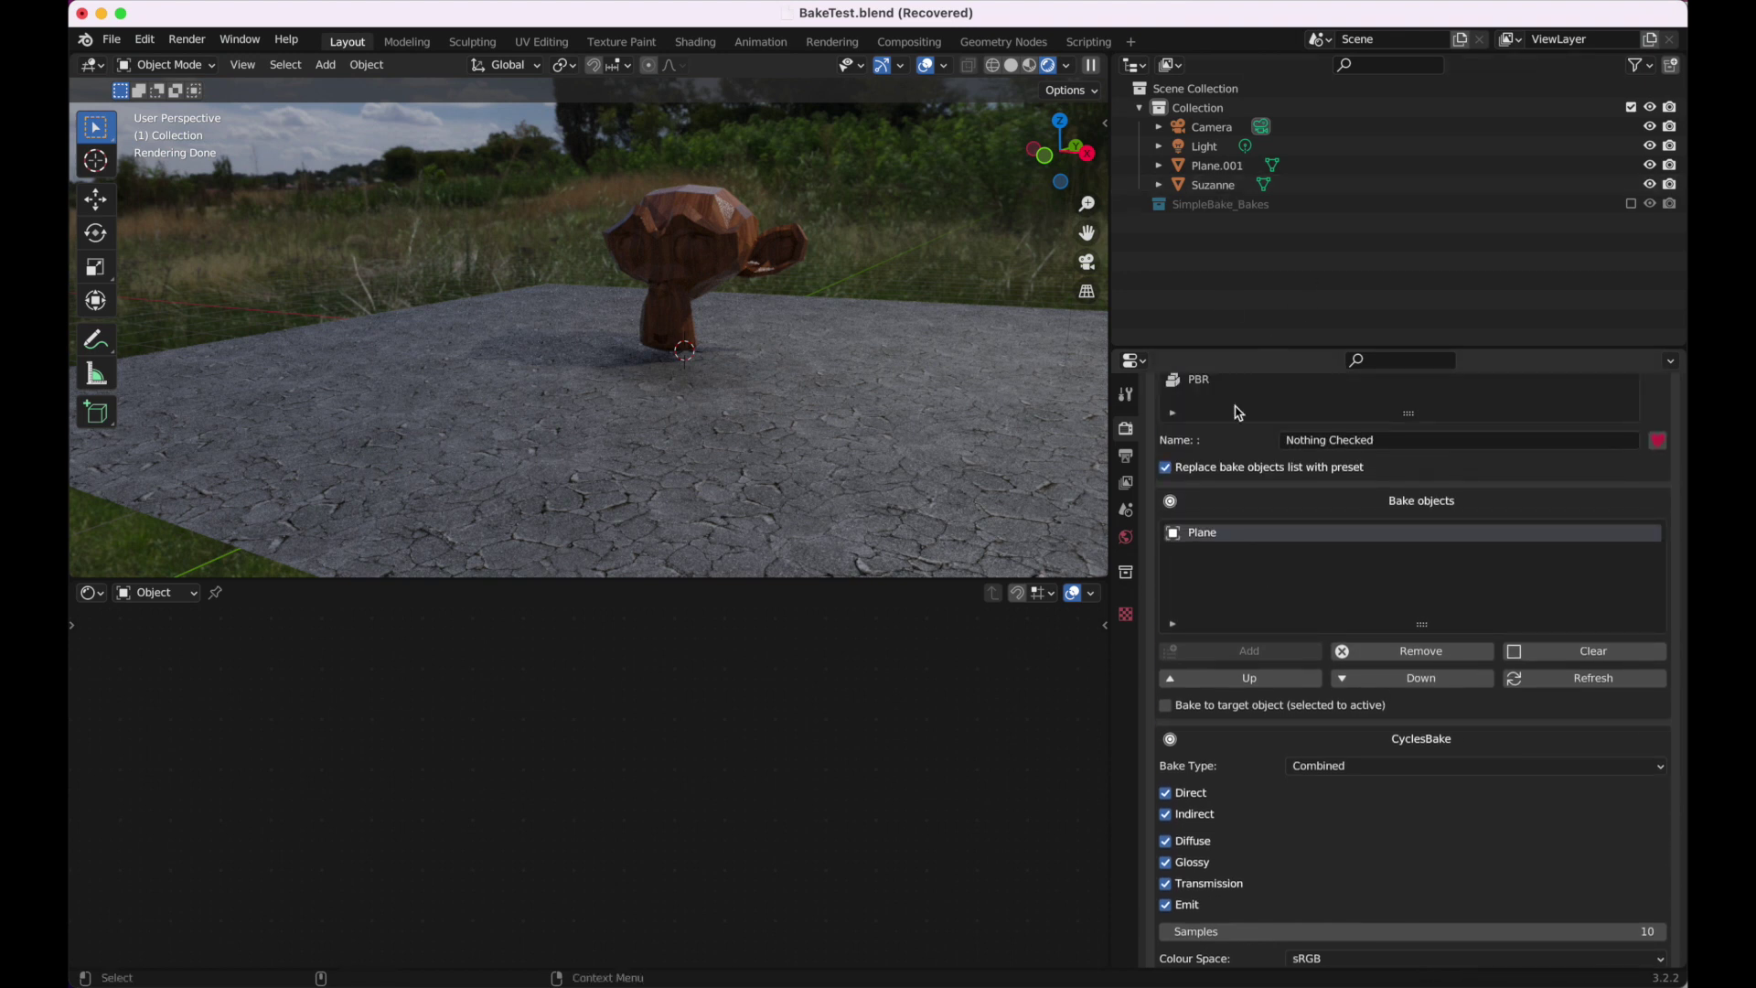
click(933, 398)
Step: Add Suzanne and Plane.001 to the bake list, expand texture settings, and enable exporting bakes
shift+click(735, 241)
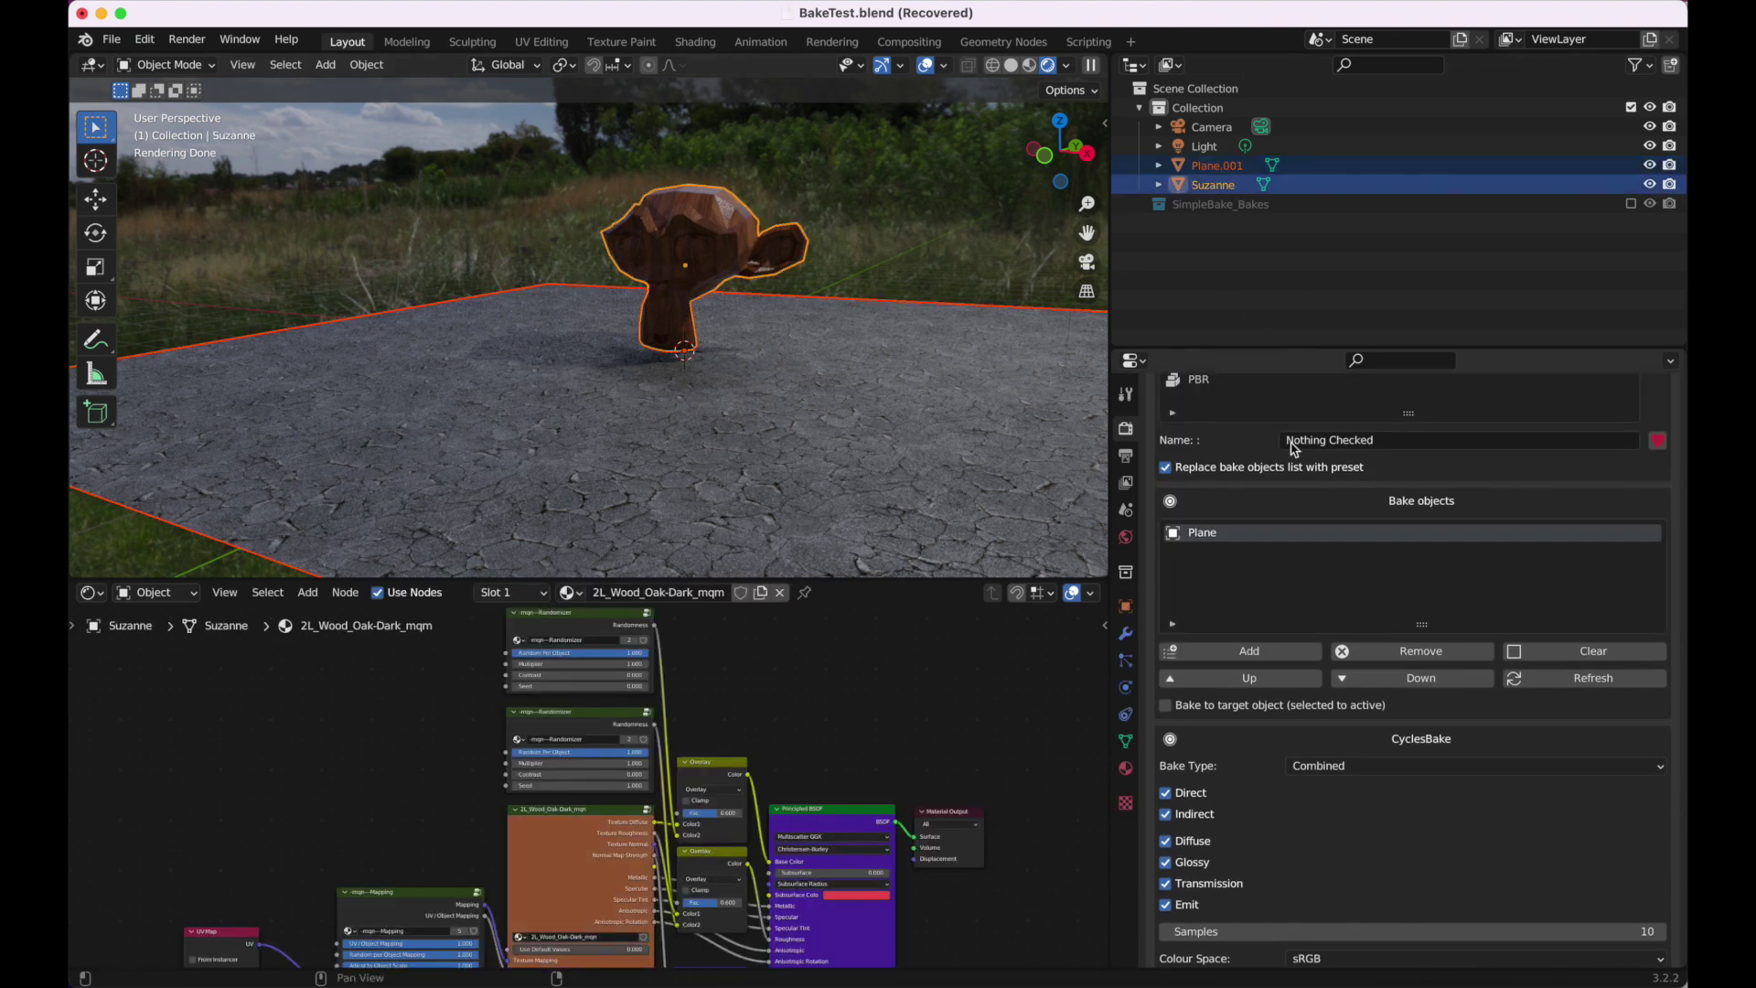
click(1245, 656)
scroll(1321, 702, down, 3)
scroll(1310, 710, down, 2)
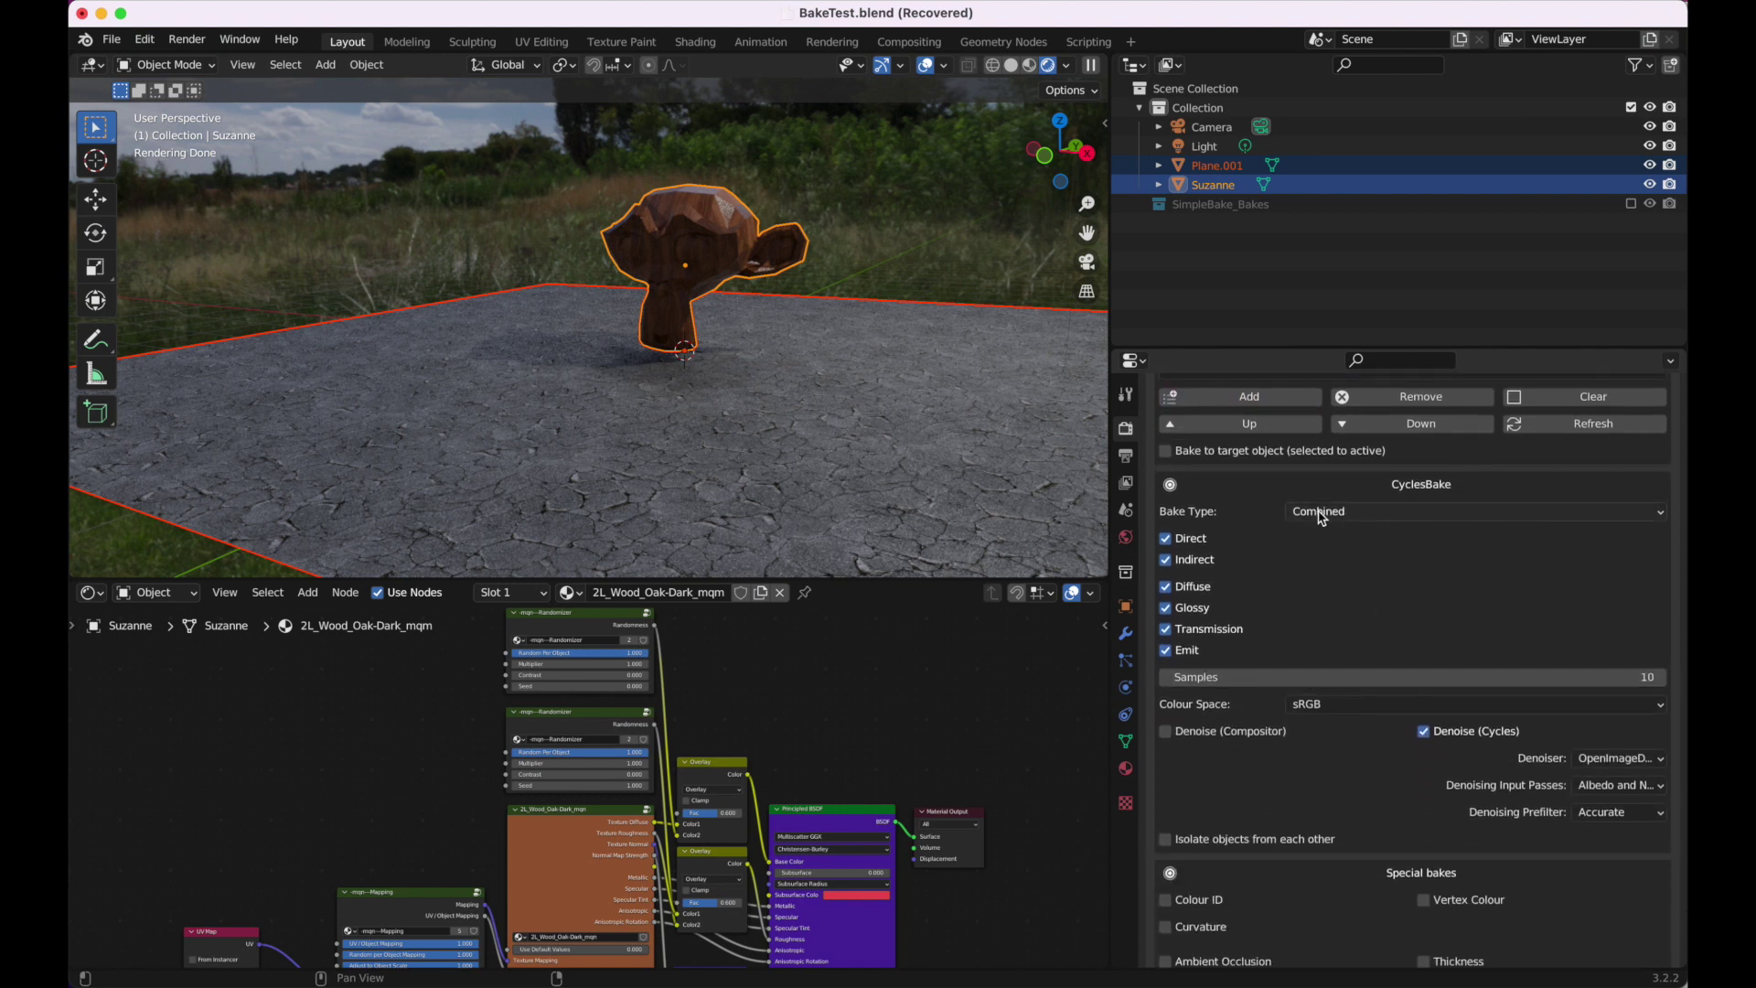
scroll(1292, 603, down, 2)
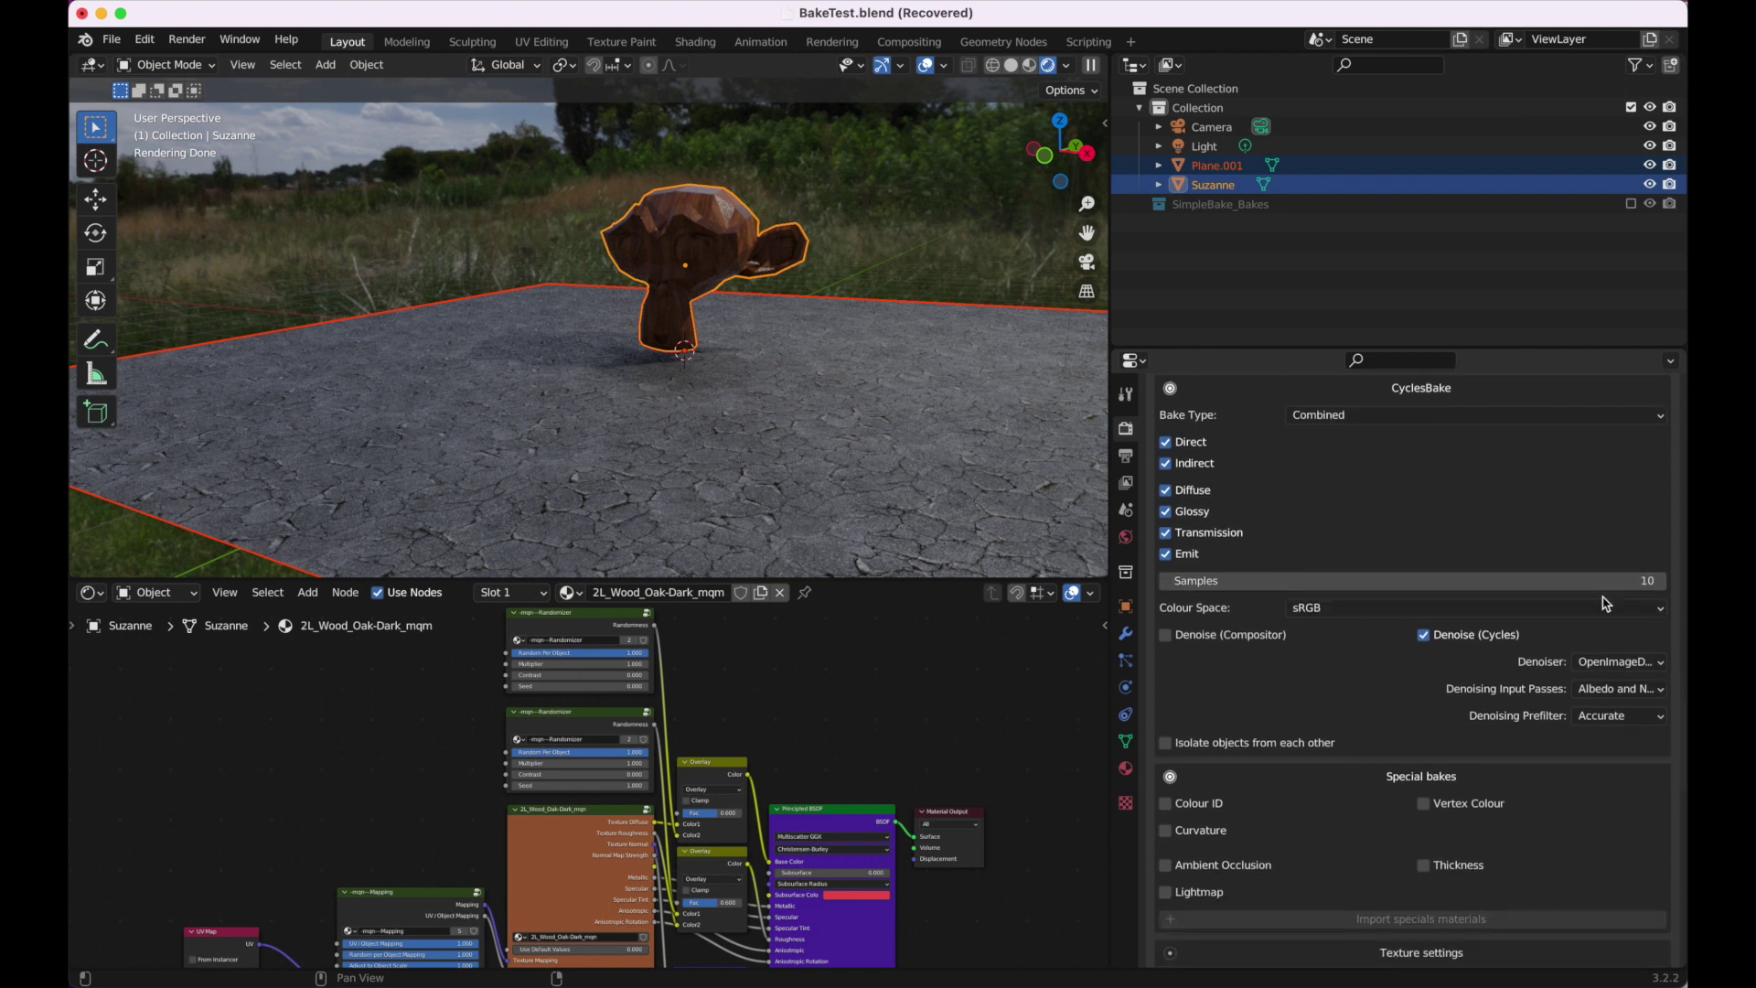
scroll(1524, 637, down, 2)
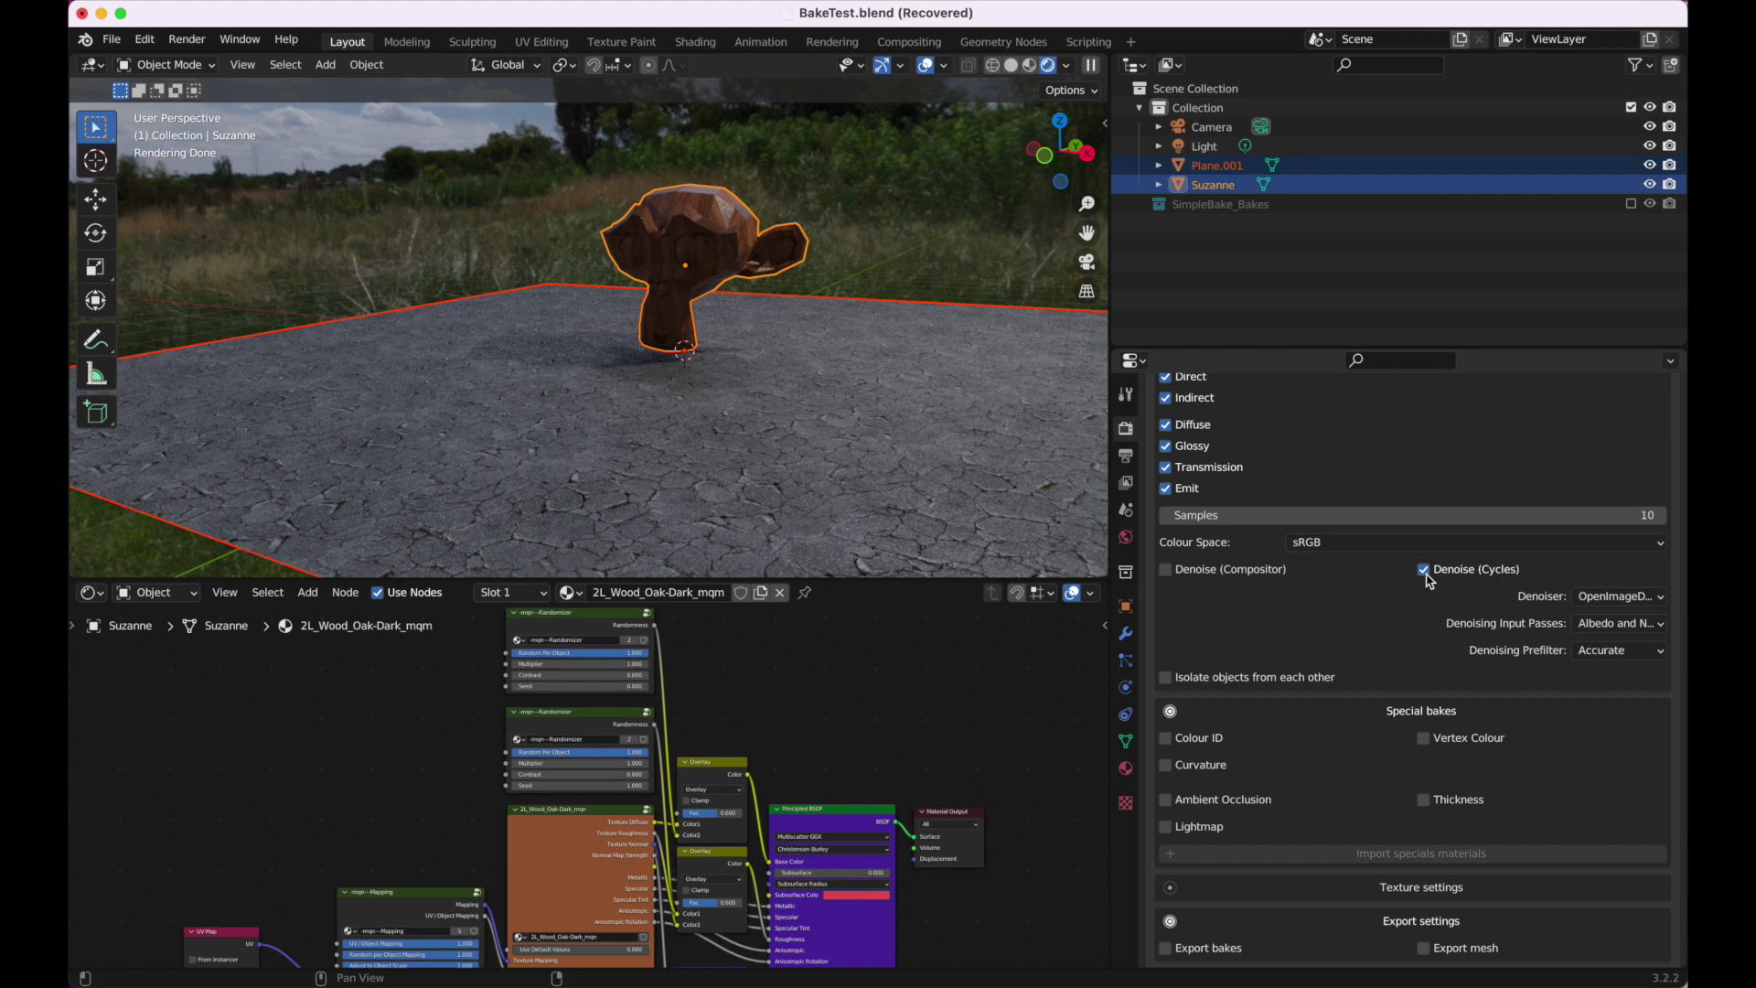
scroll(1353, 589, down, 1)
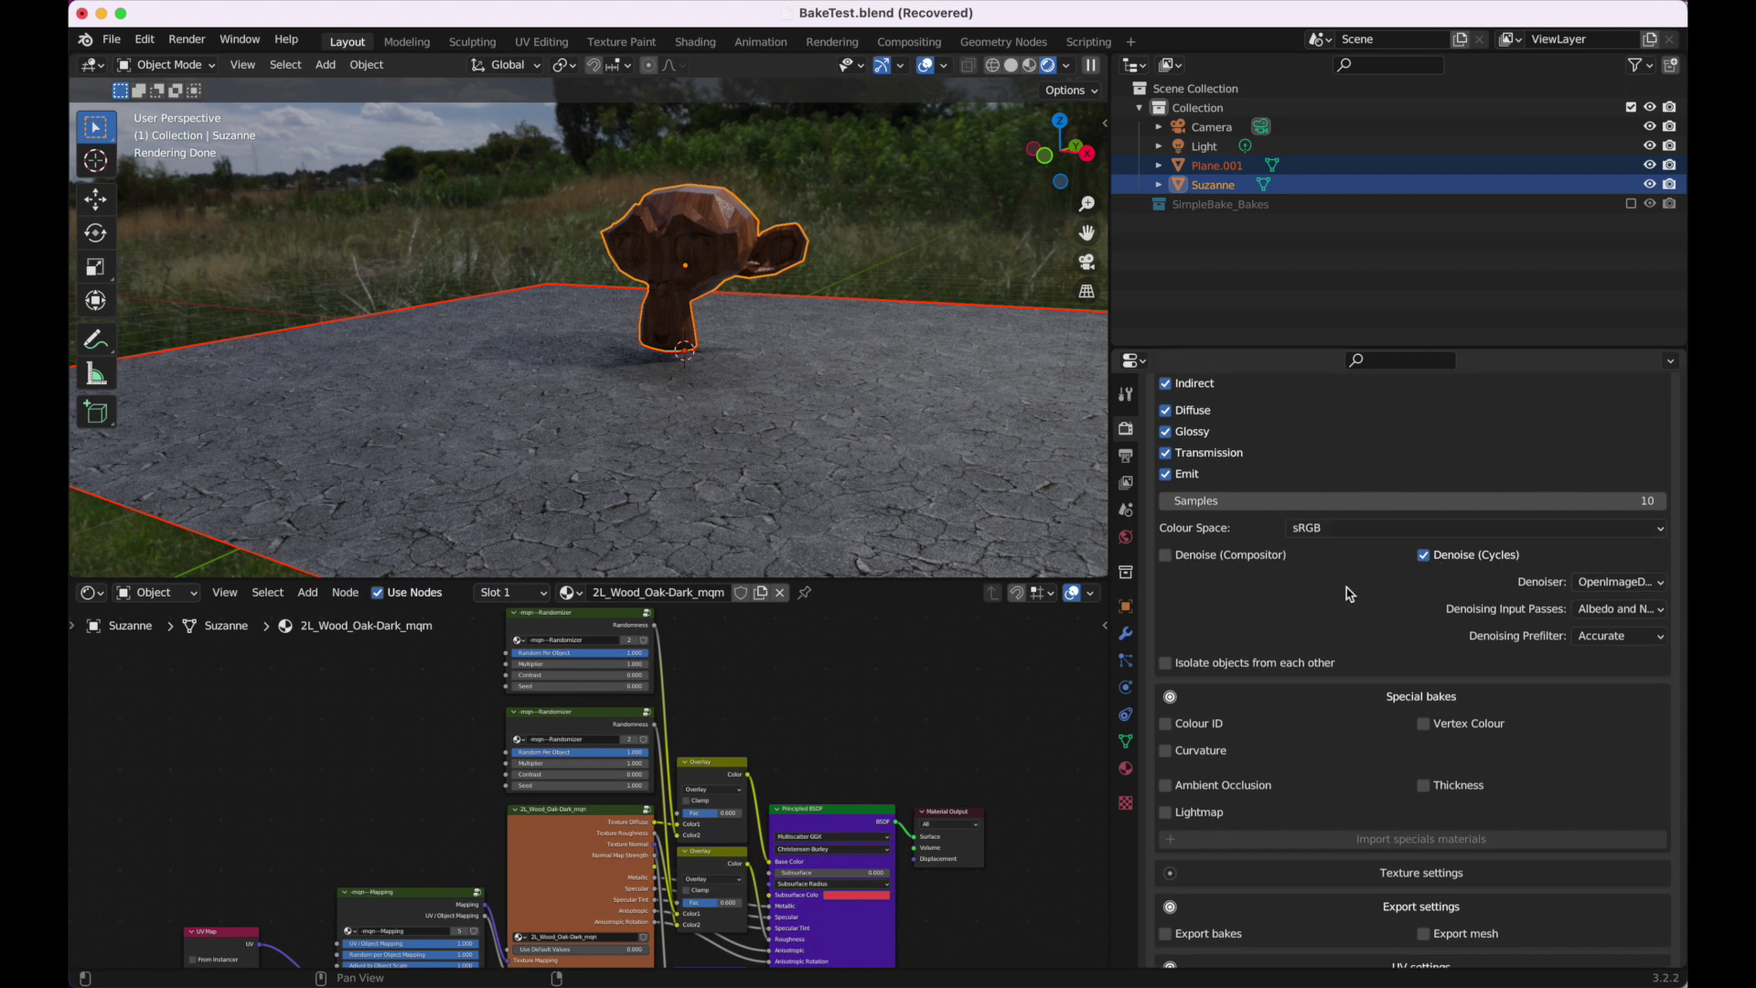
scroll(1347, 594, down, 2)
scroll(1355, 631, down, 1)
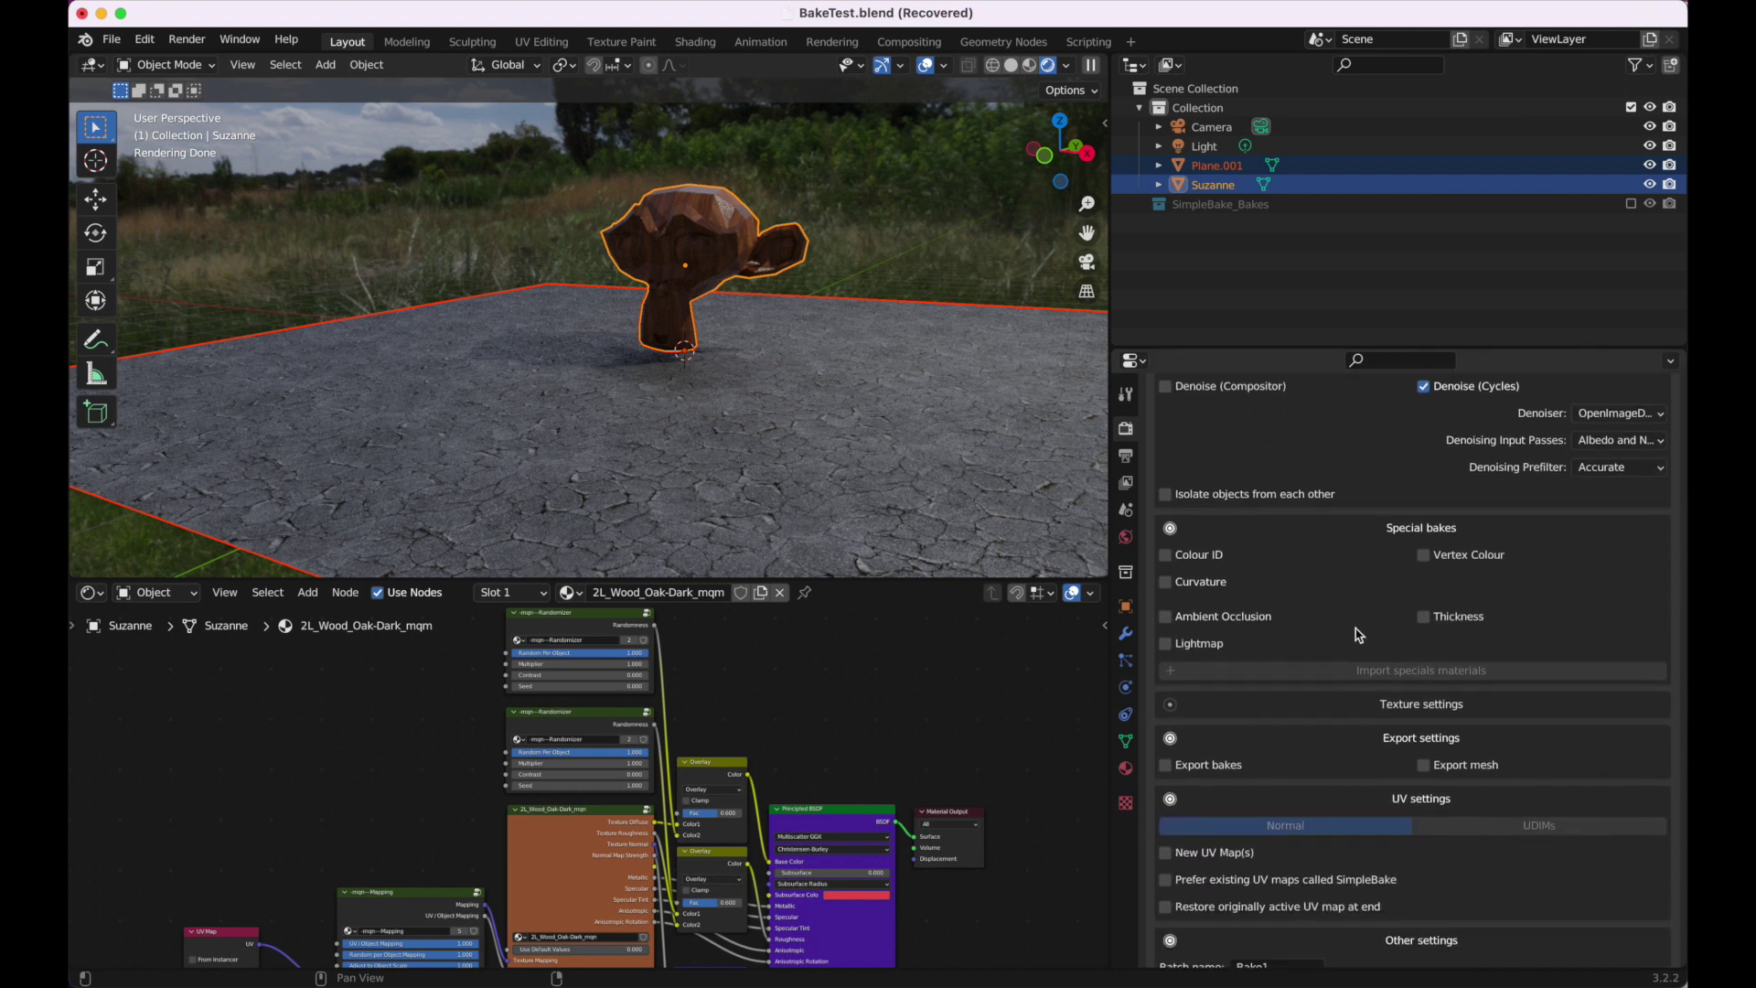
scroll(1356, 628, down, 1)
scroll(1355, 604, down, 1)
click(1358, 572)
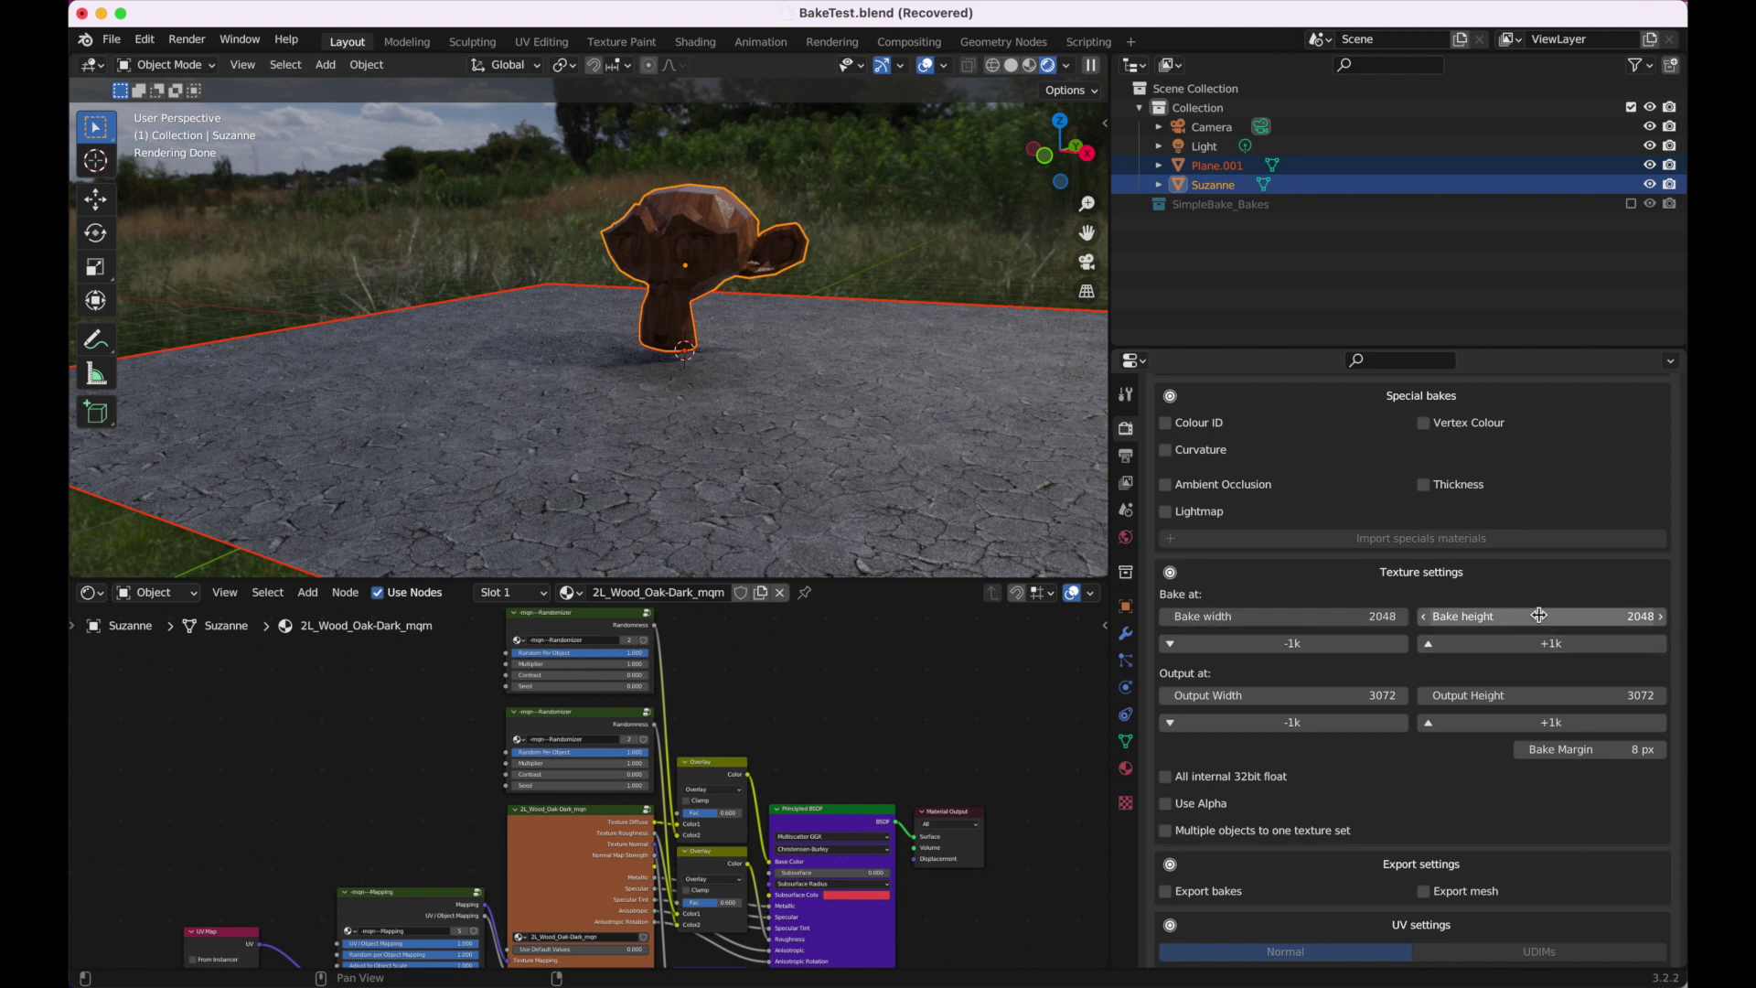
scroll(1496, 687, down, 5)
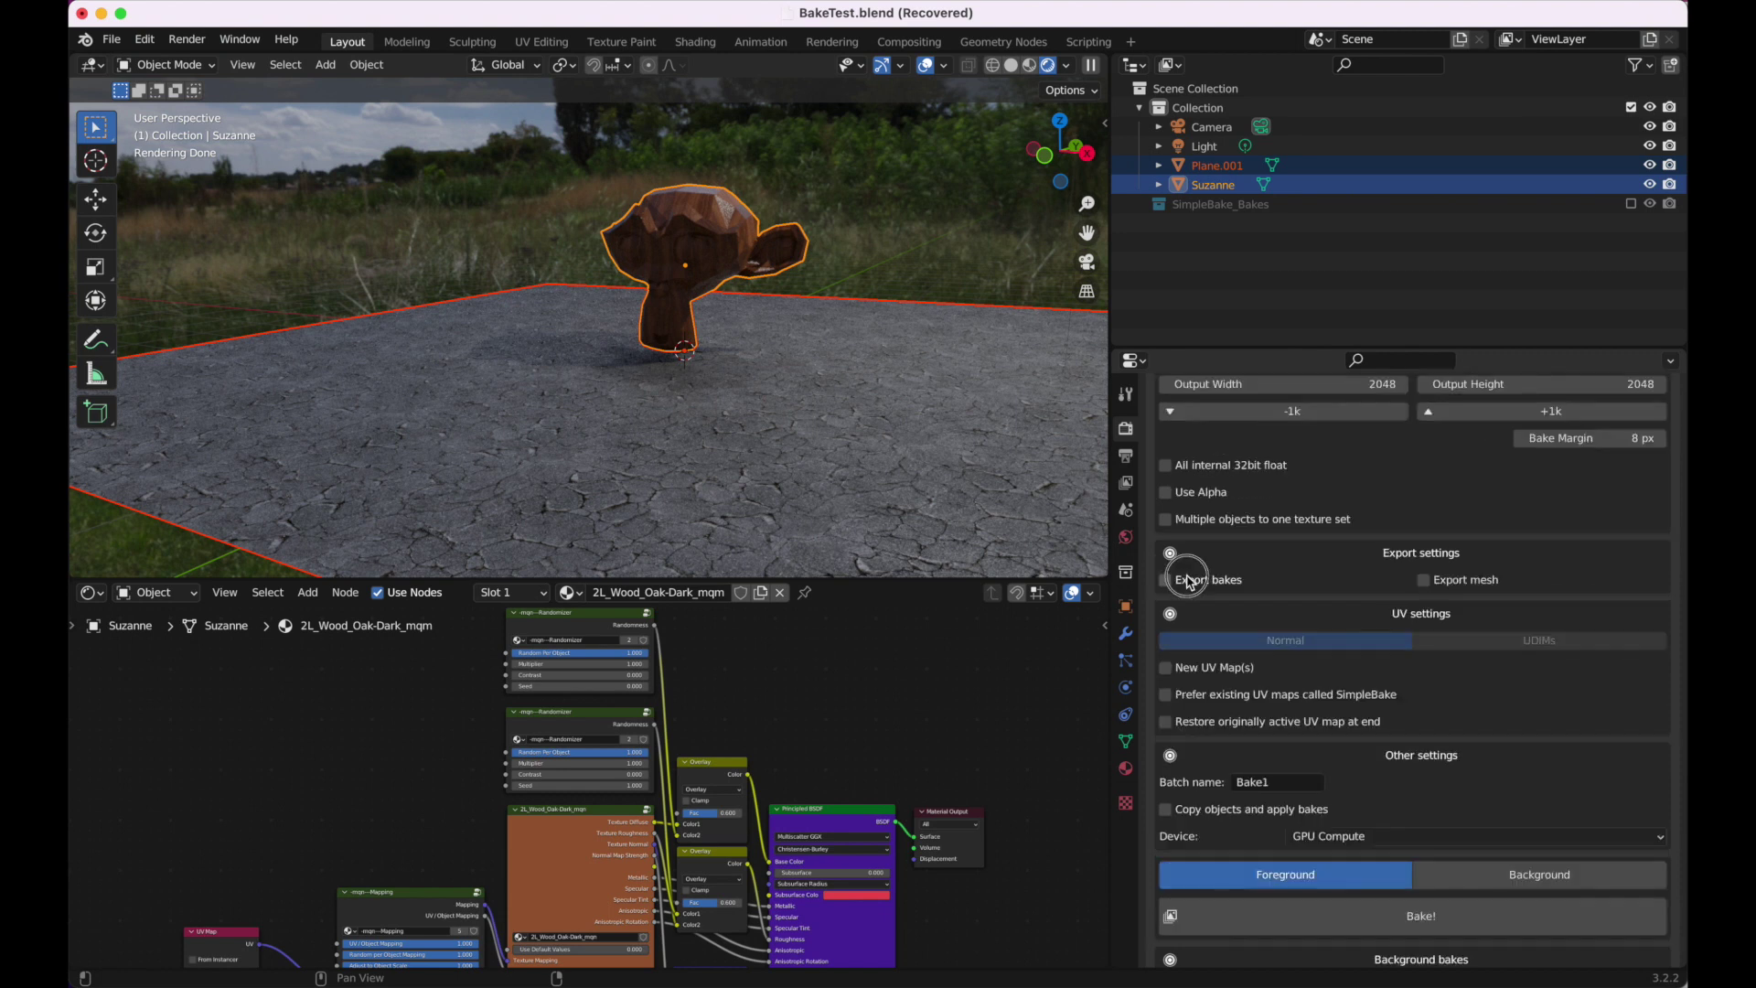
click(1168, 580)
scroll(1400, 611, down, 4)
Step: Export the bakes as PNG and apply them to copied objects
click(1317, 535)
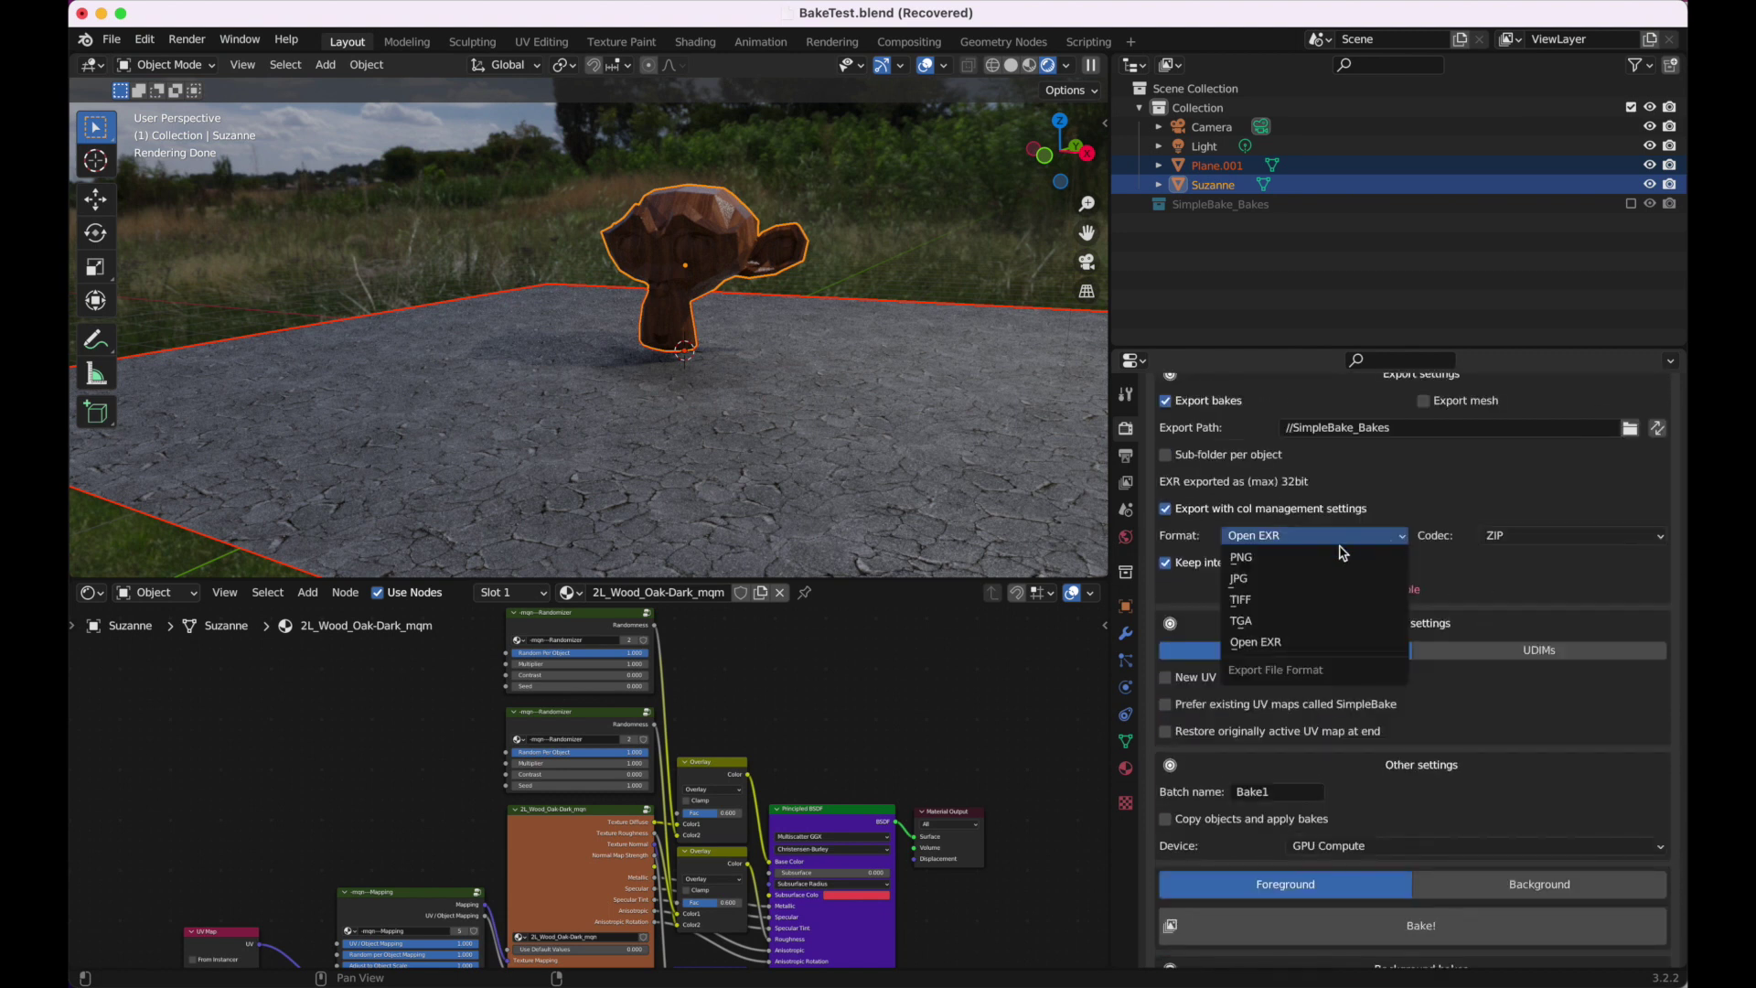
click(1278, 558)
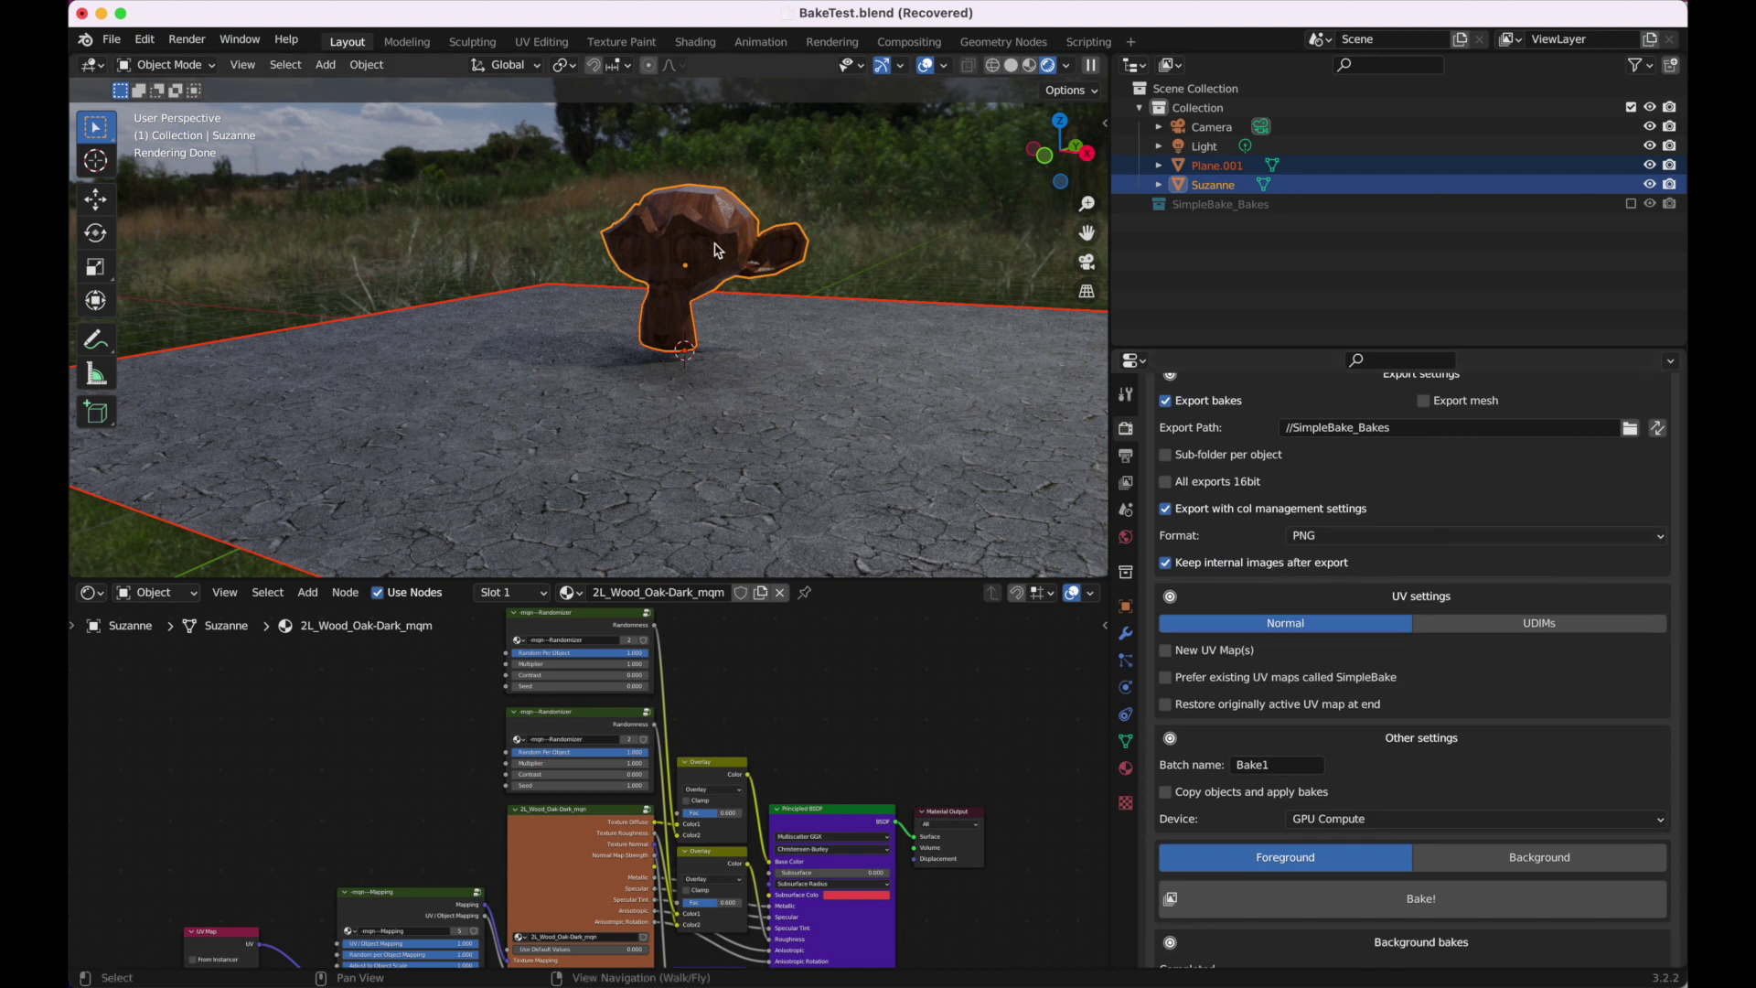
scroll(1308, 578, down, 3)
click(1165, 628)
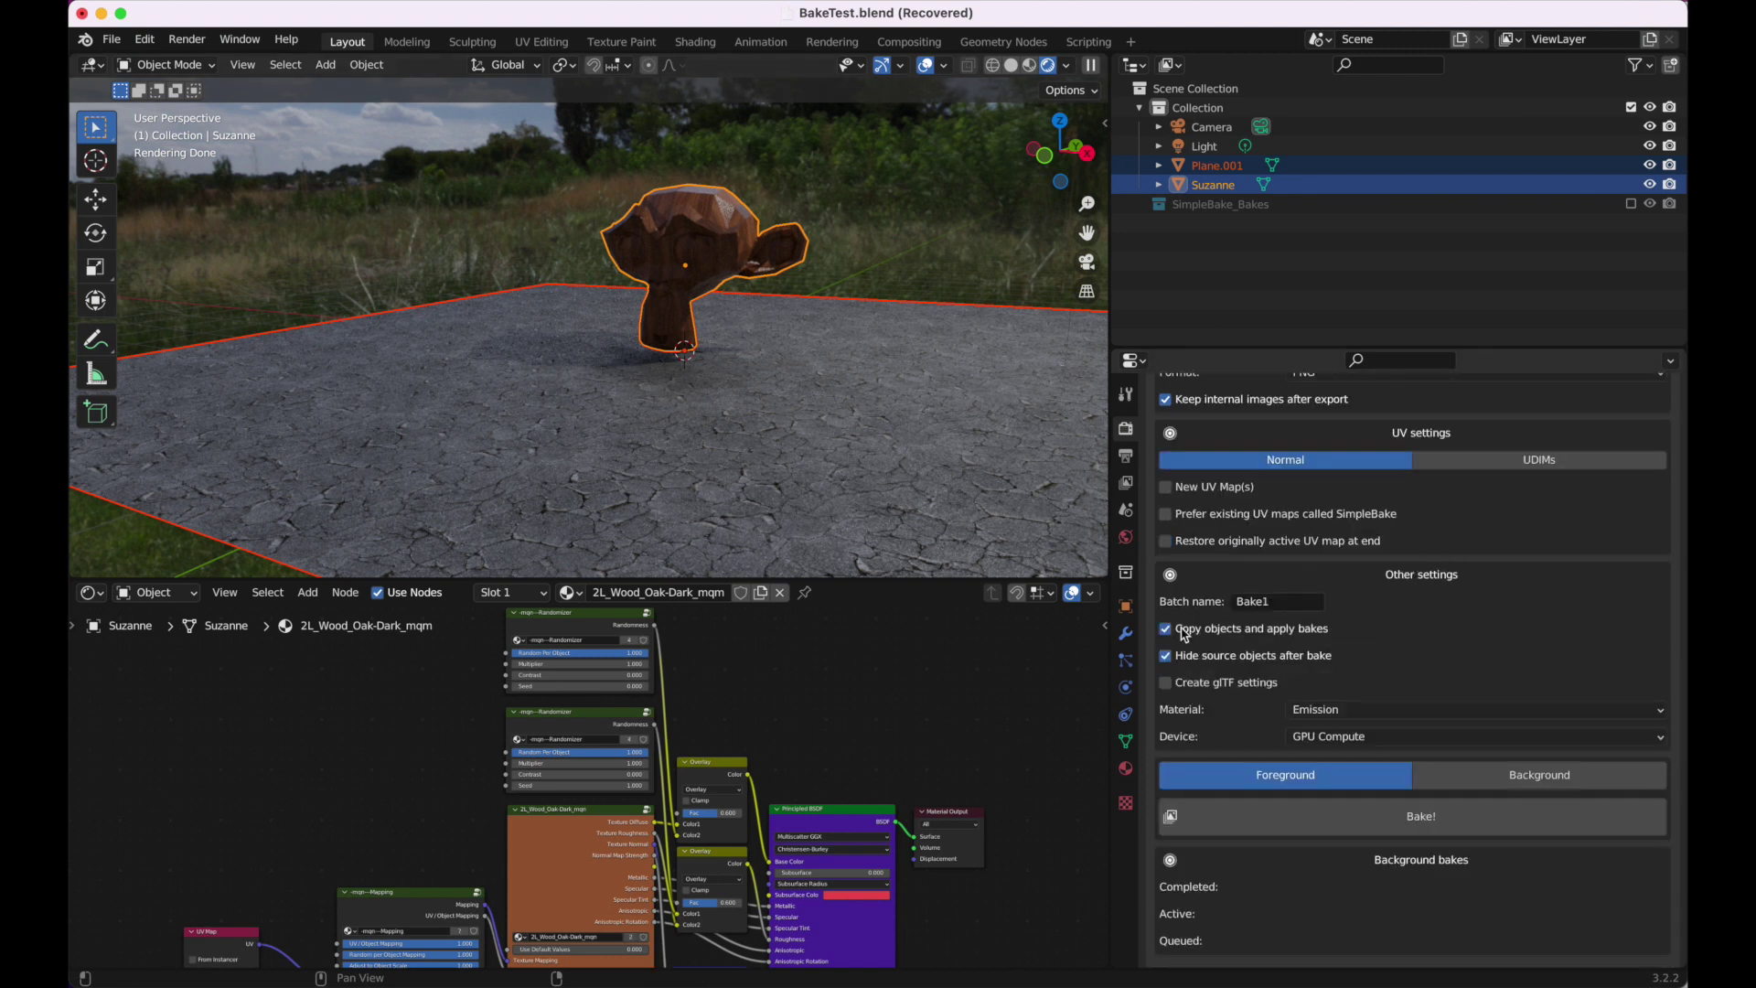
scroll(1284, 632, down, 2)
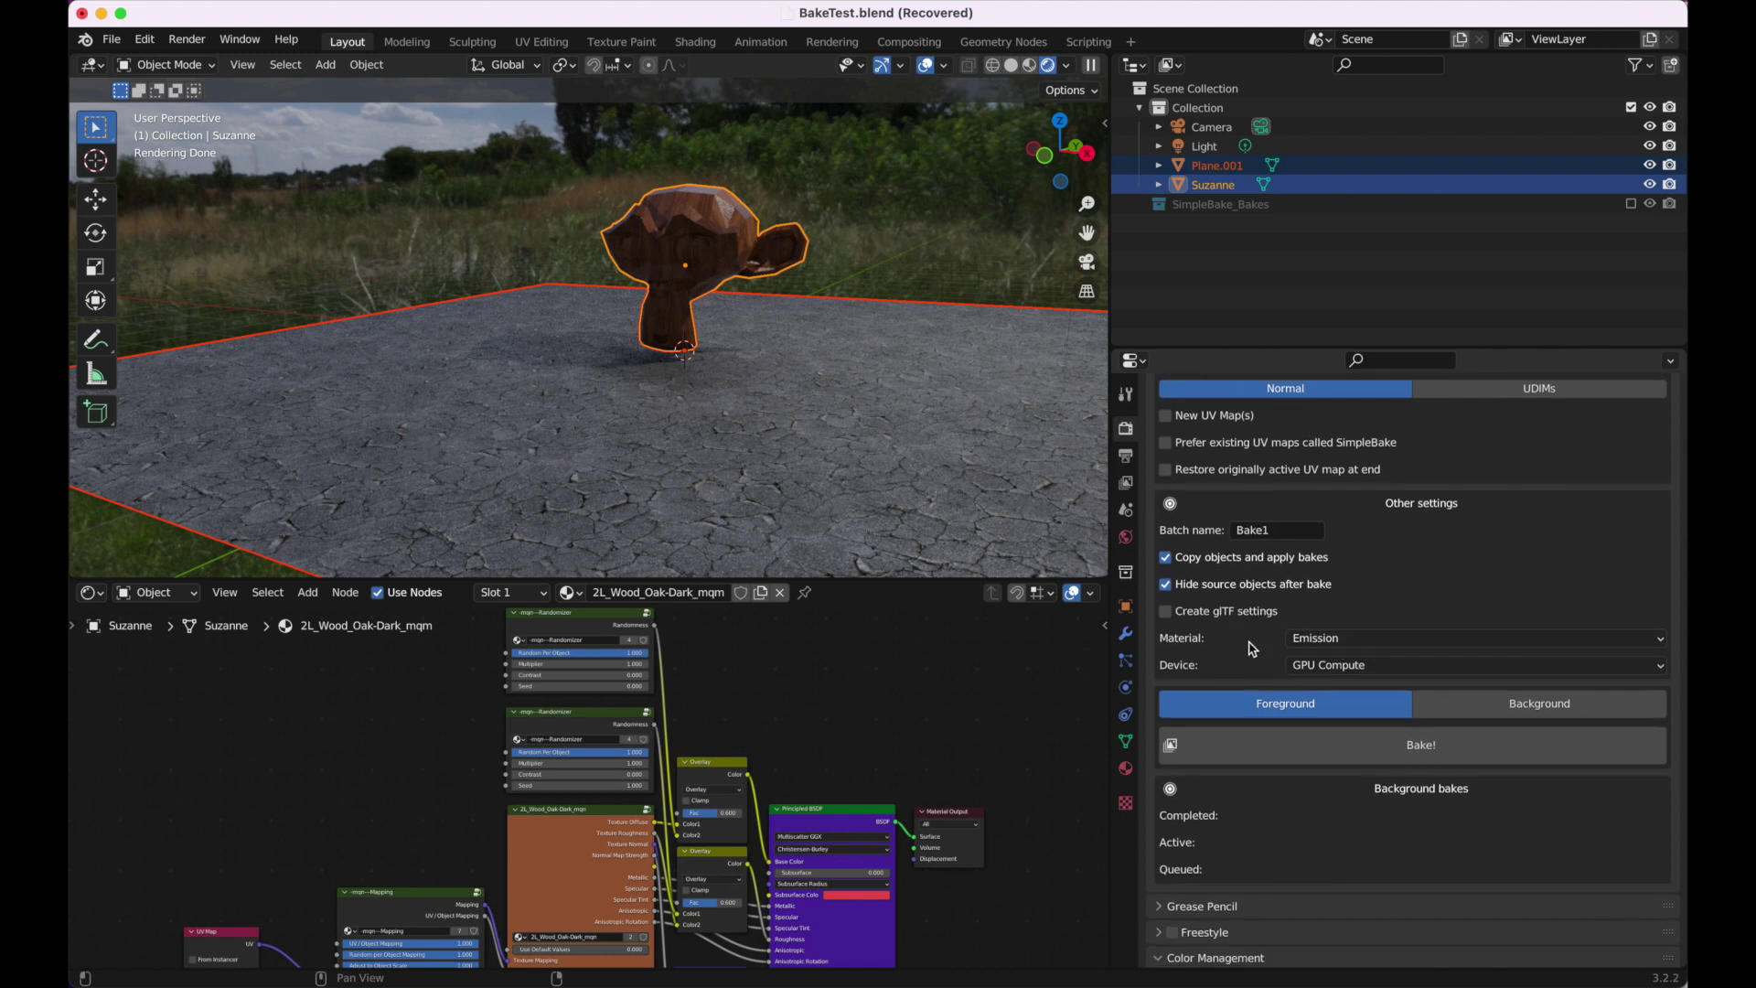
Step: Give the baked copies an Emission material, hide overlays, and run the Cycles bake
click(1324, 640)
click(1350, 641)
click(1351, 689)
click(1341, 641)
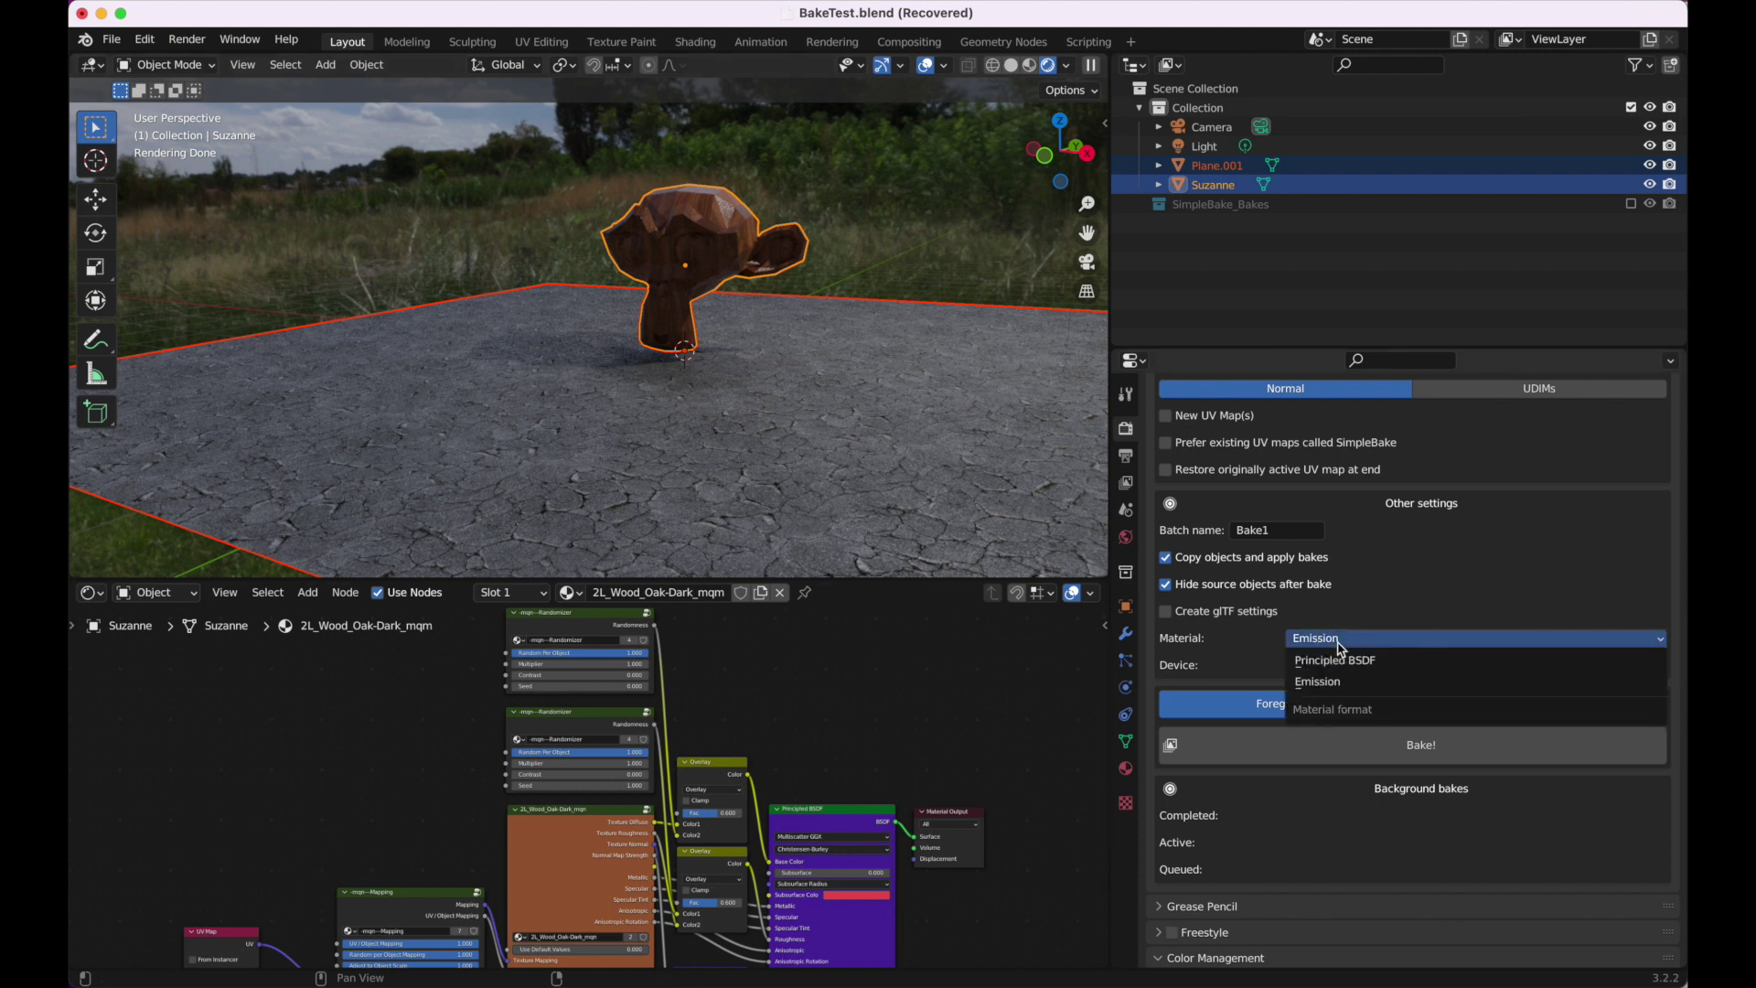
click(931, 69)
click(1420, 744)
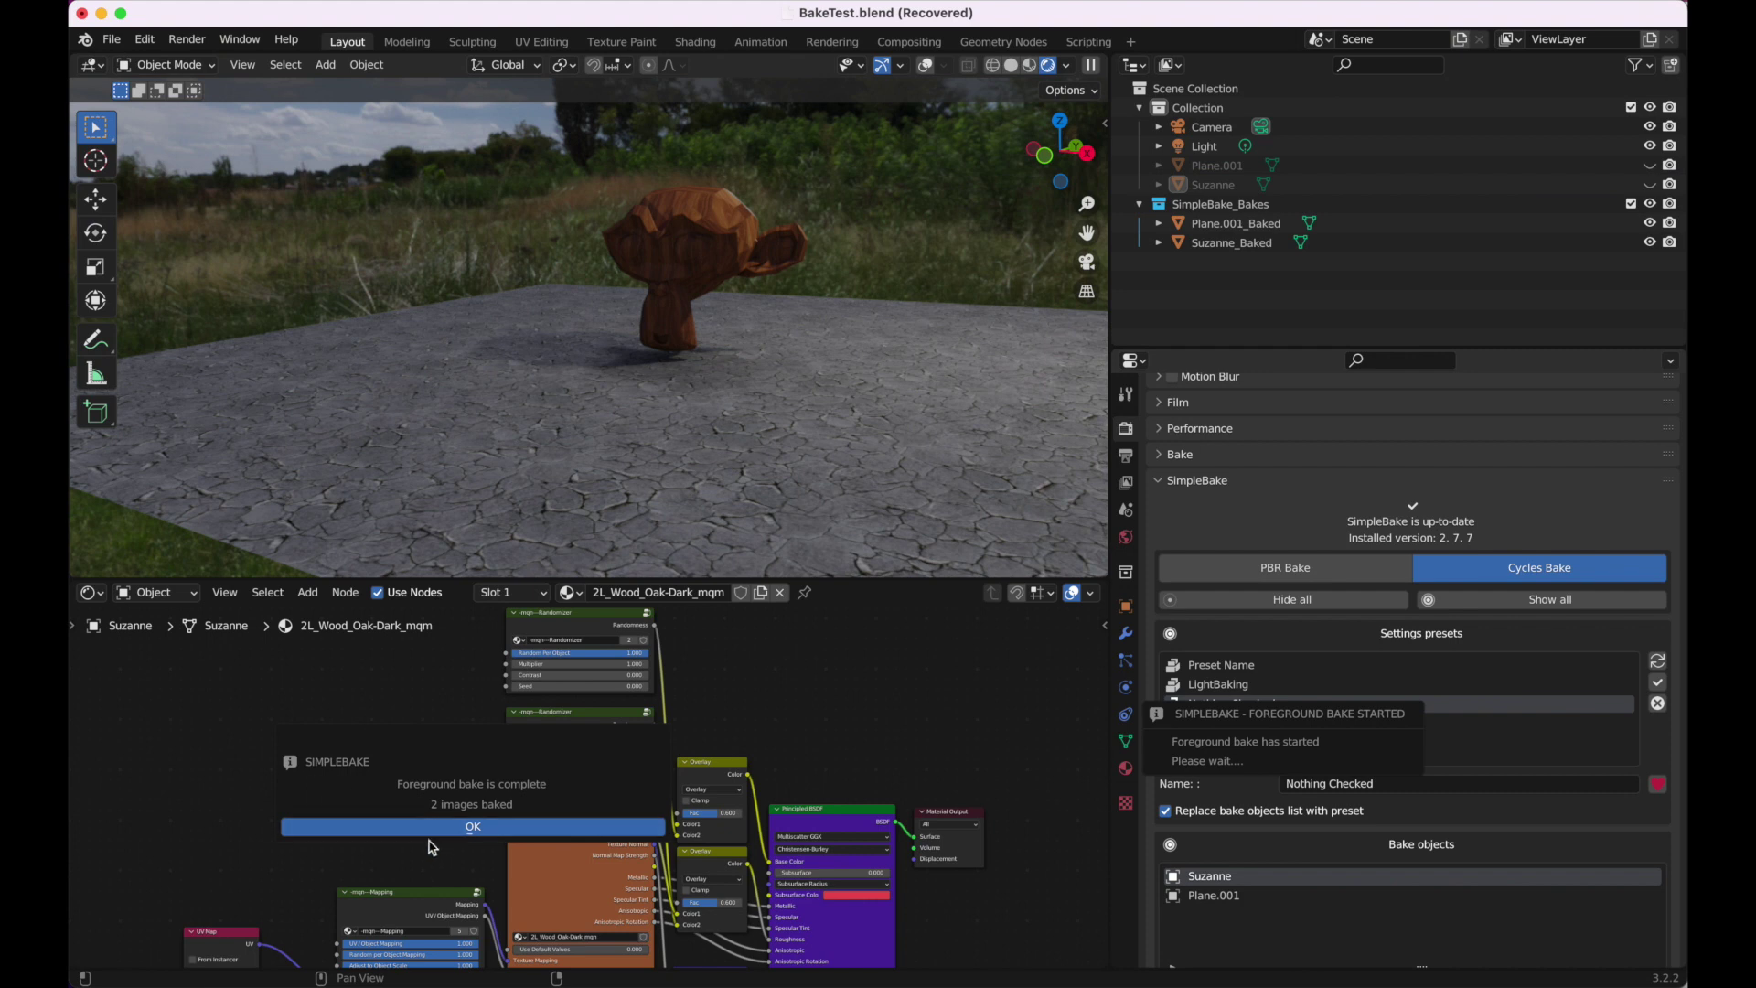
Step: Dismiss the bake message and inspect Plane.001_Baked's image texture, Emission and output nodes
click(1236, 222)
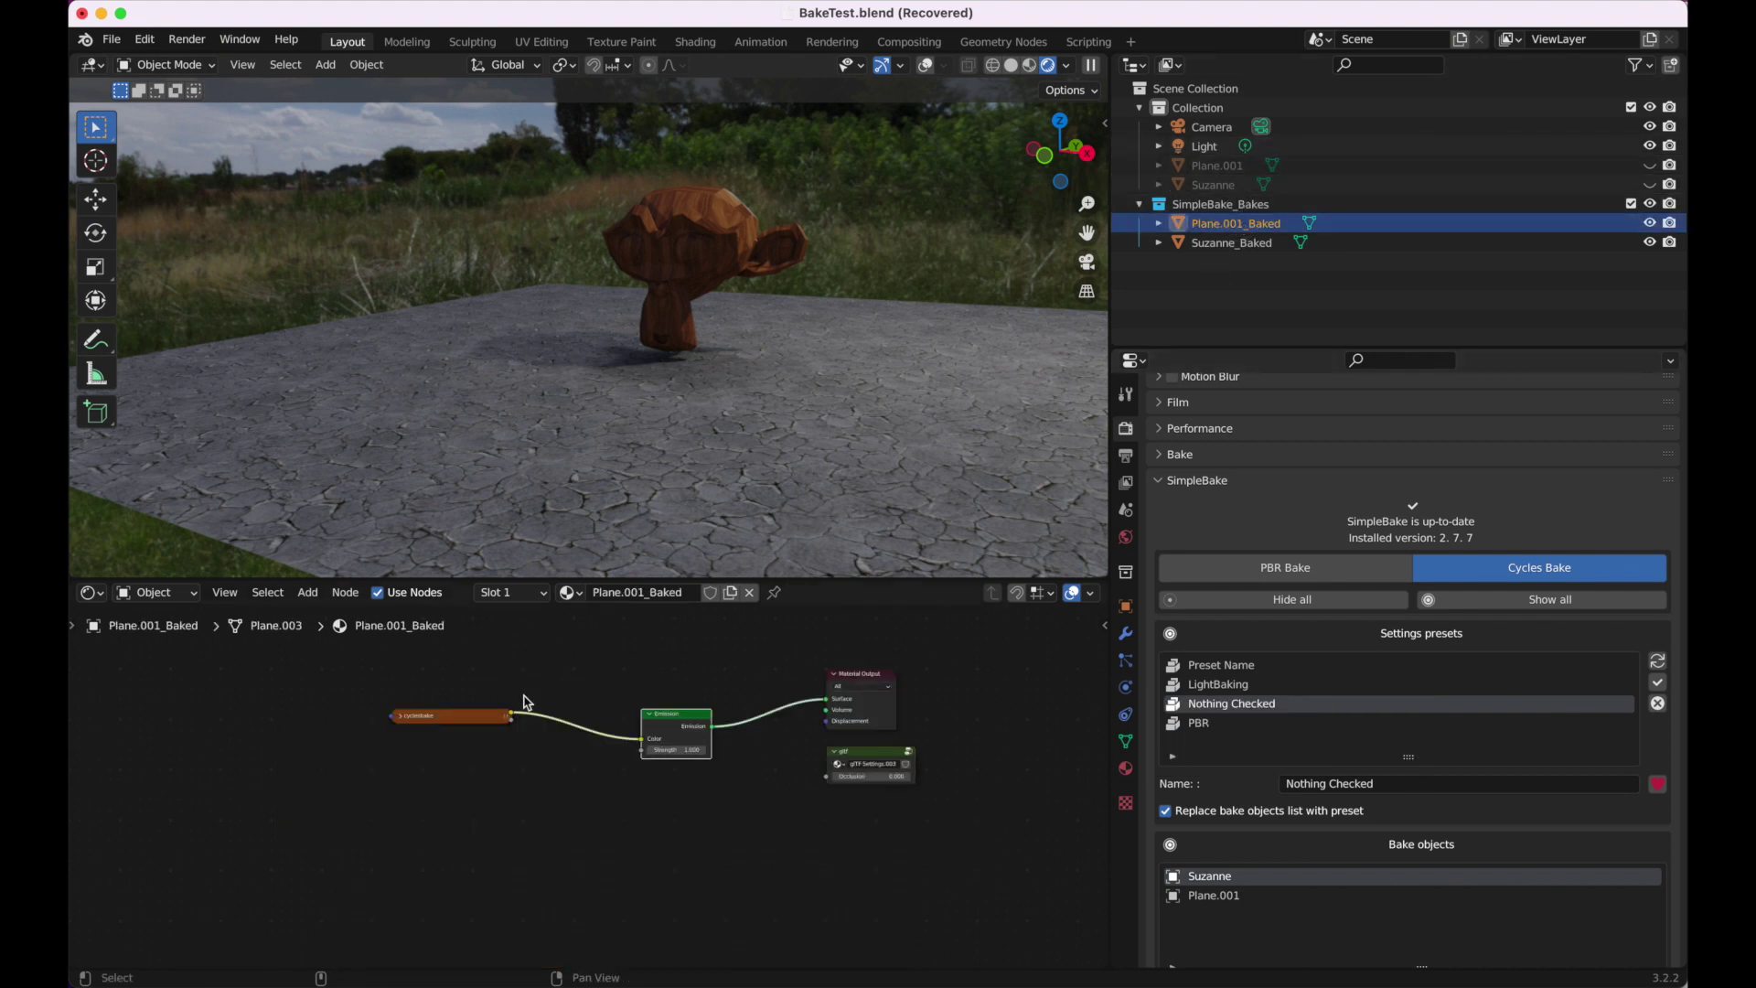
click(401, 717)
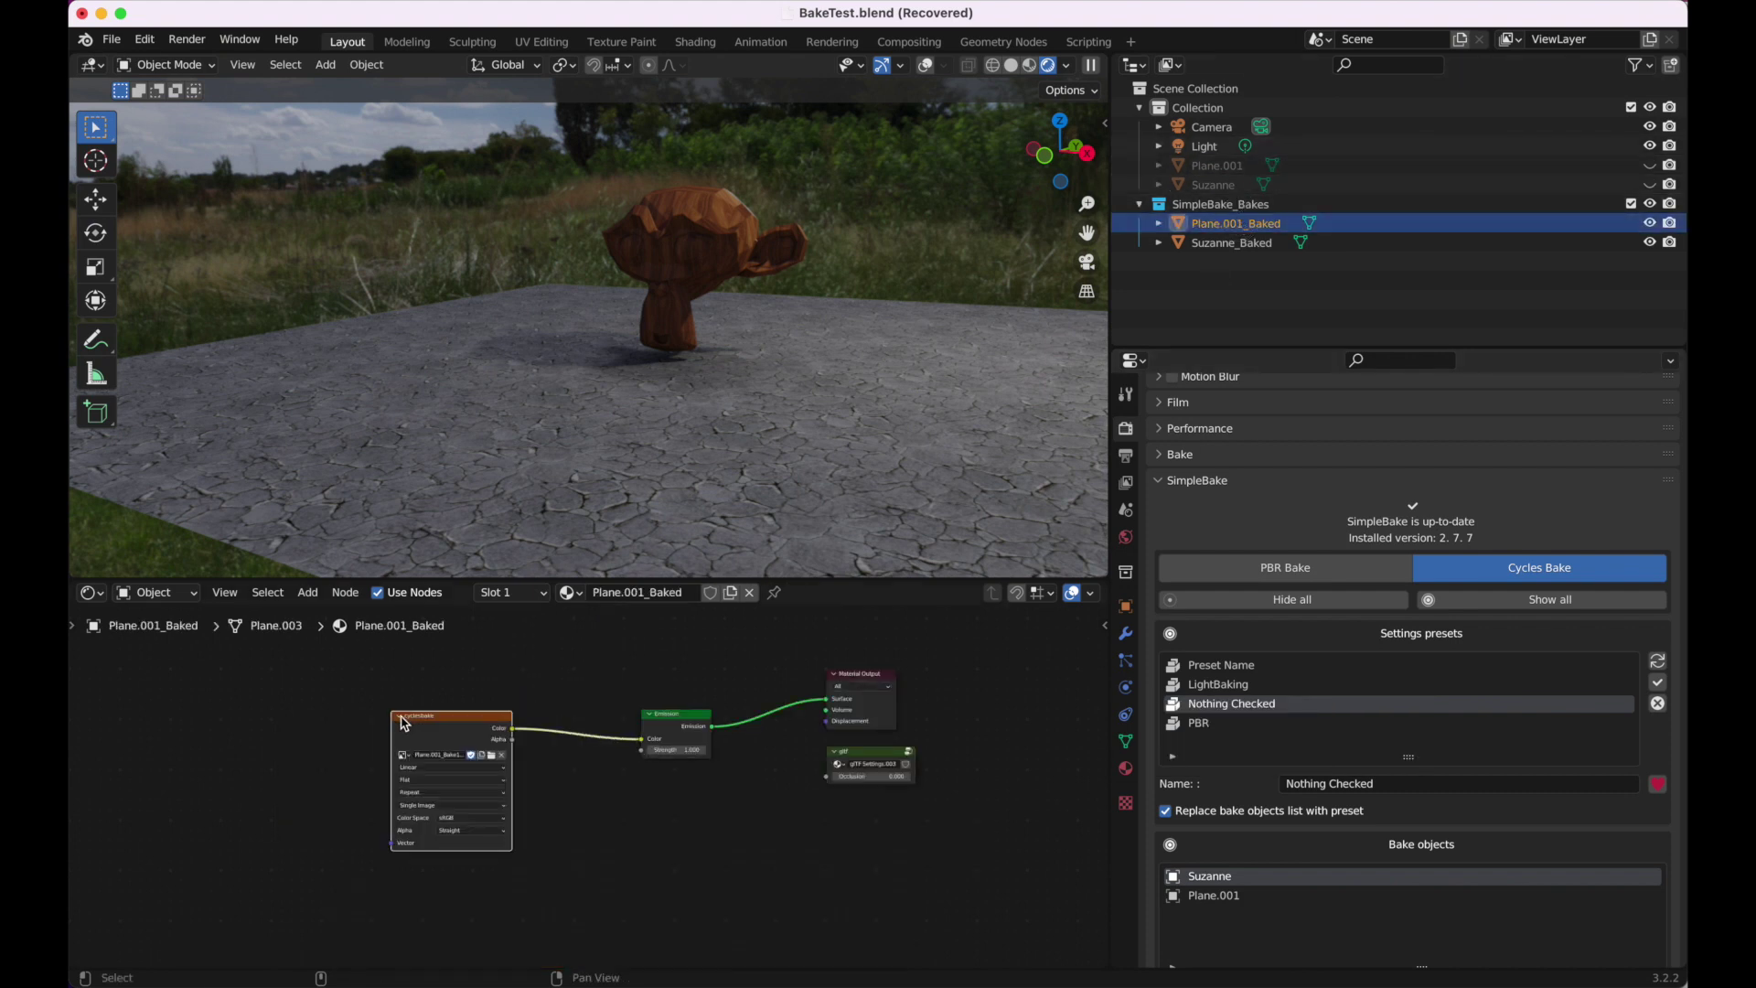
click(681, 726)
click(865, 681)
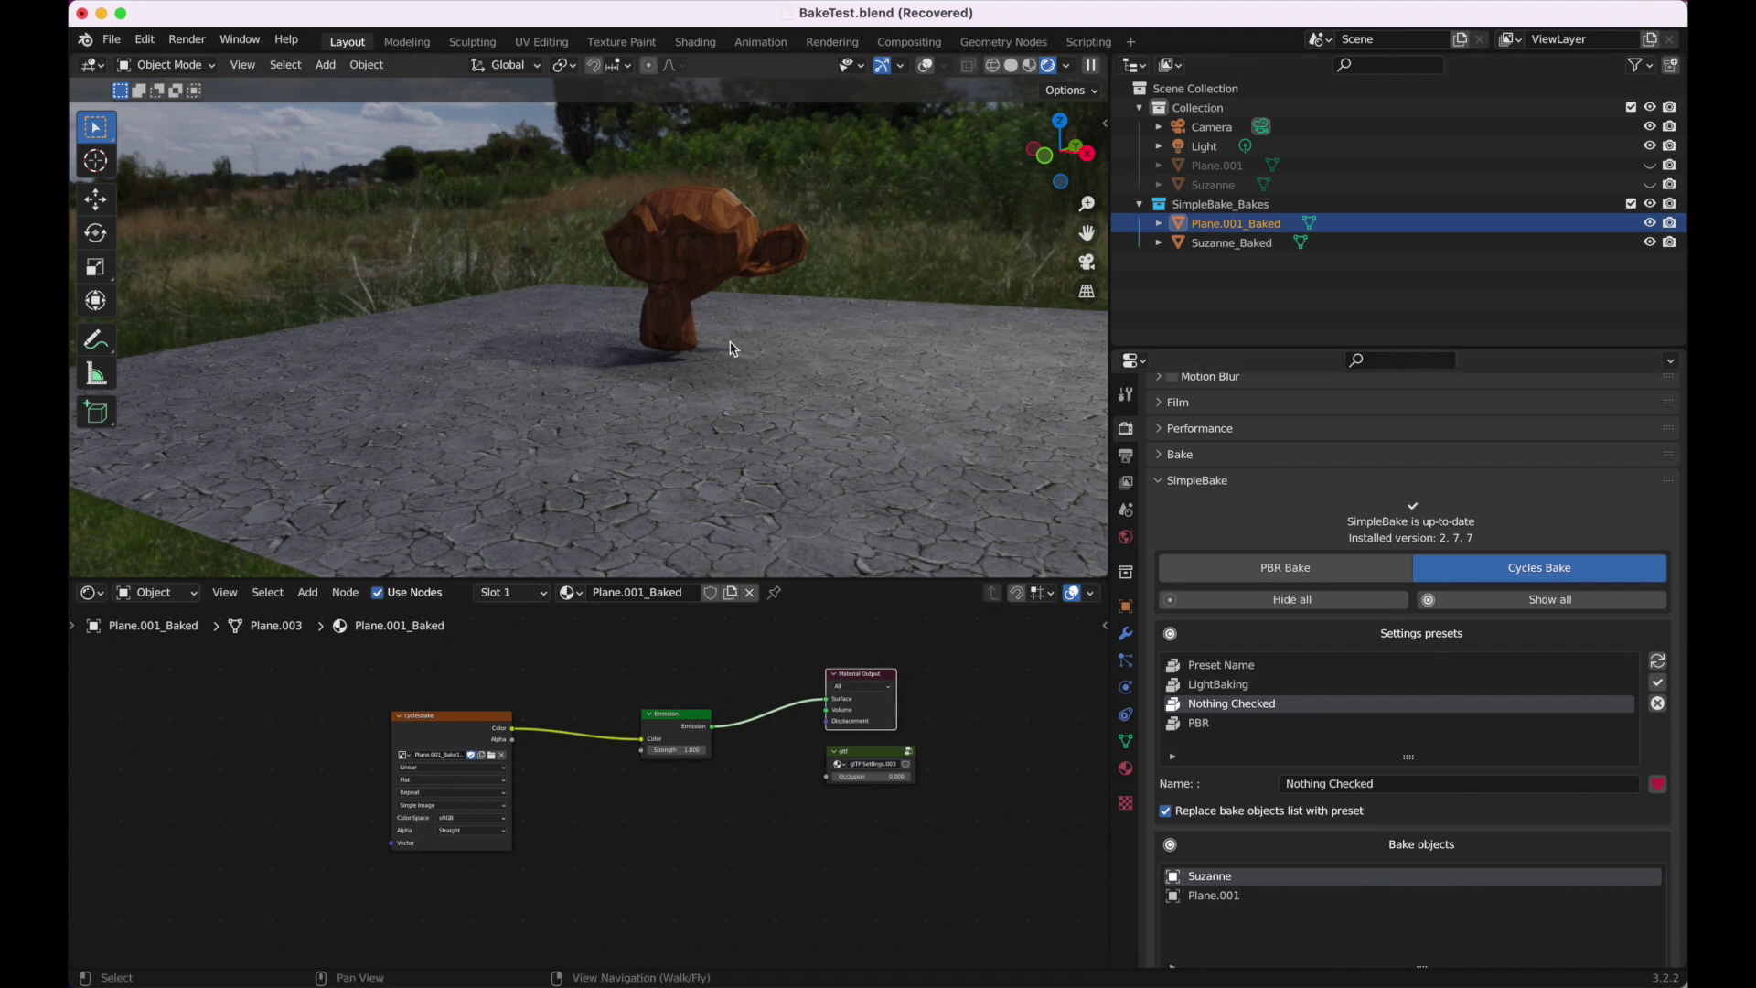
Step: Walk through the scene to view the baked result, then check viewport shading options
key(shift+grave)
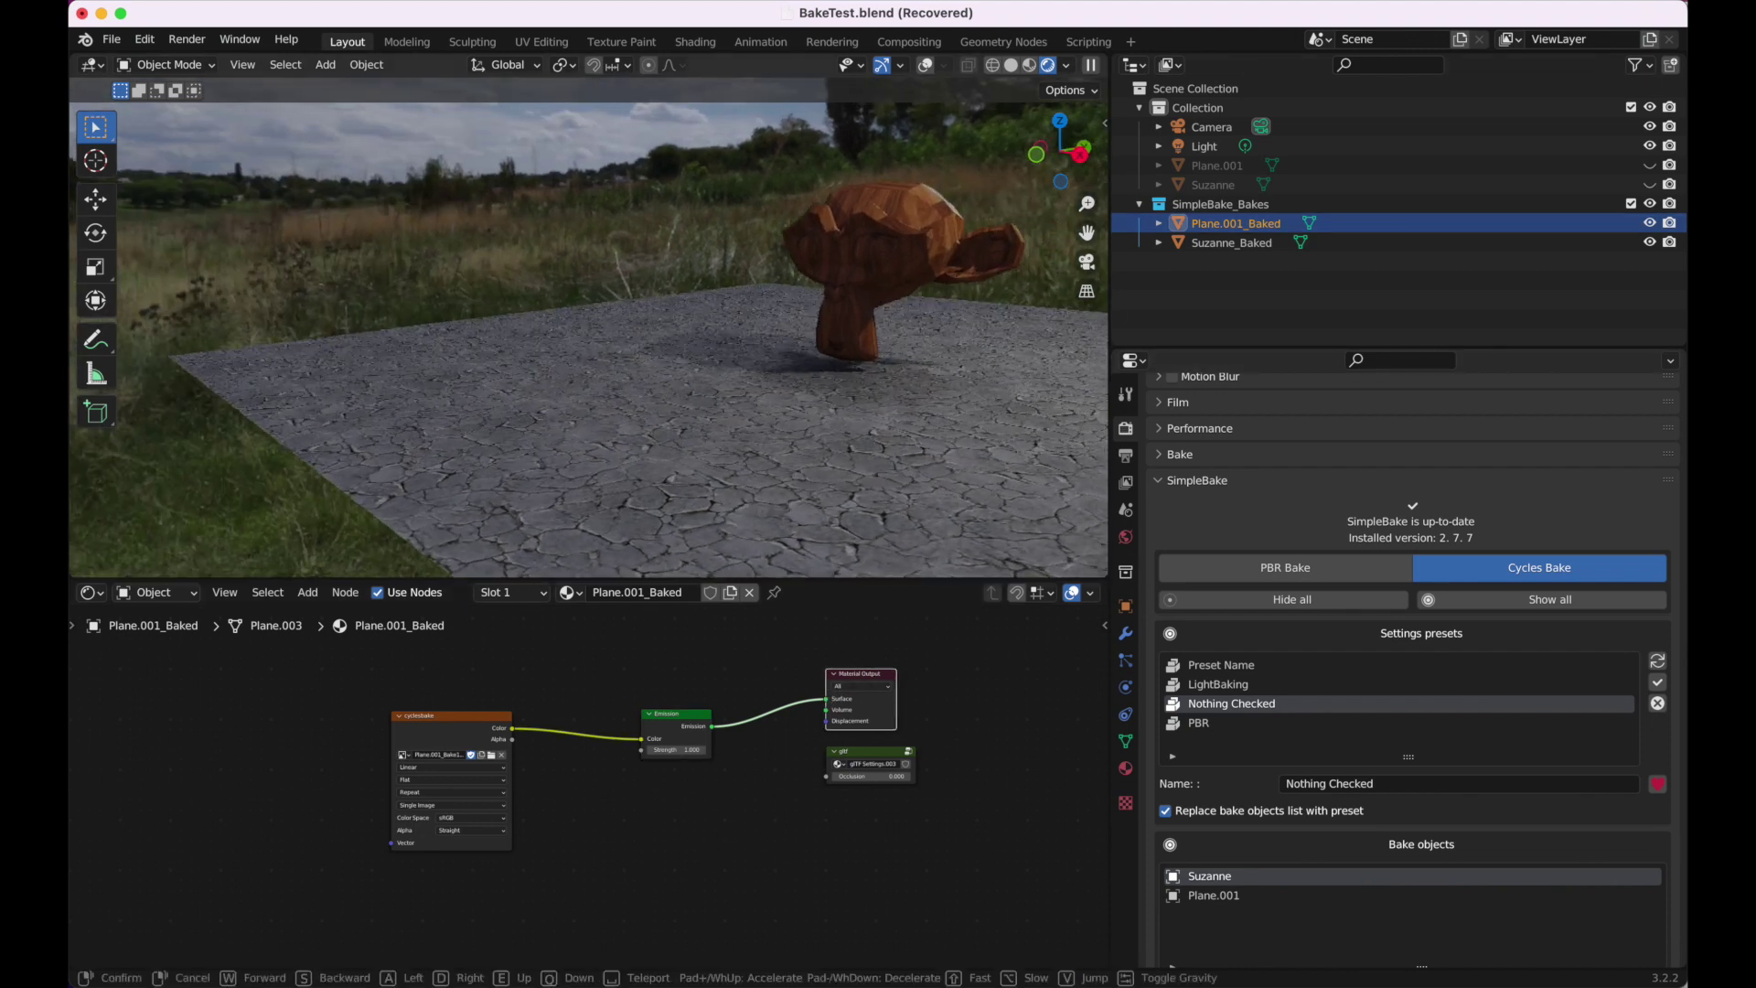
key(Return)
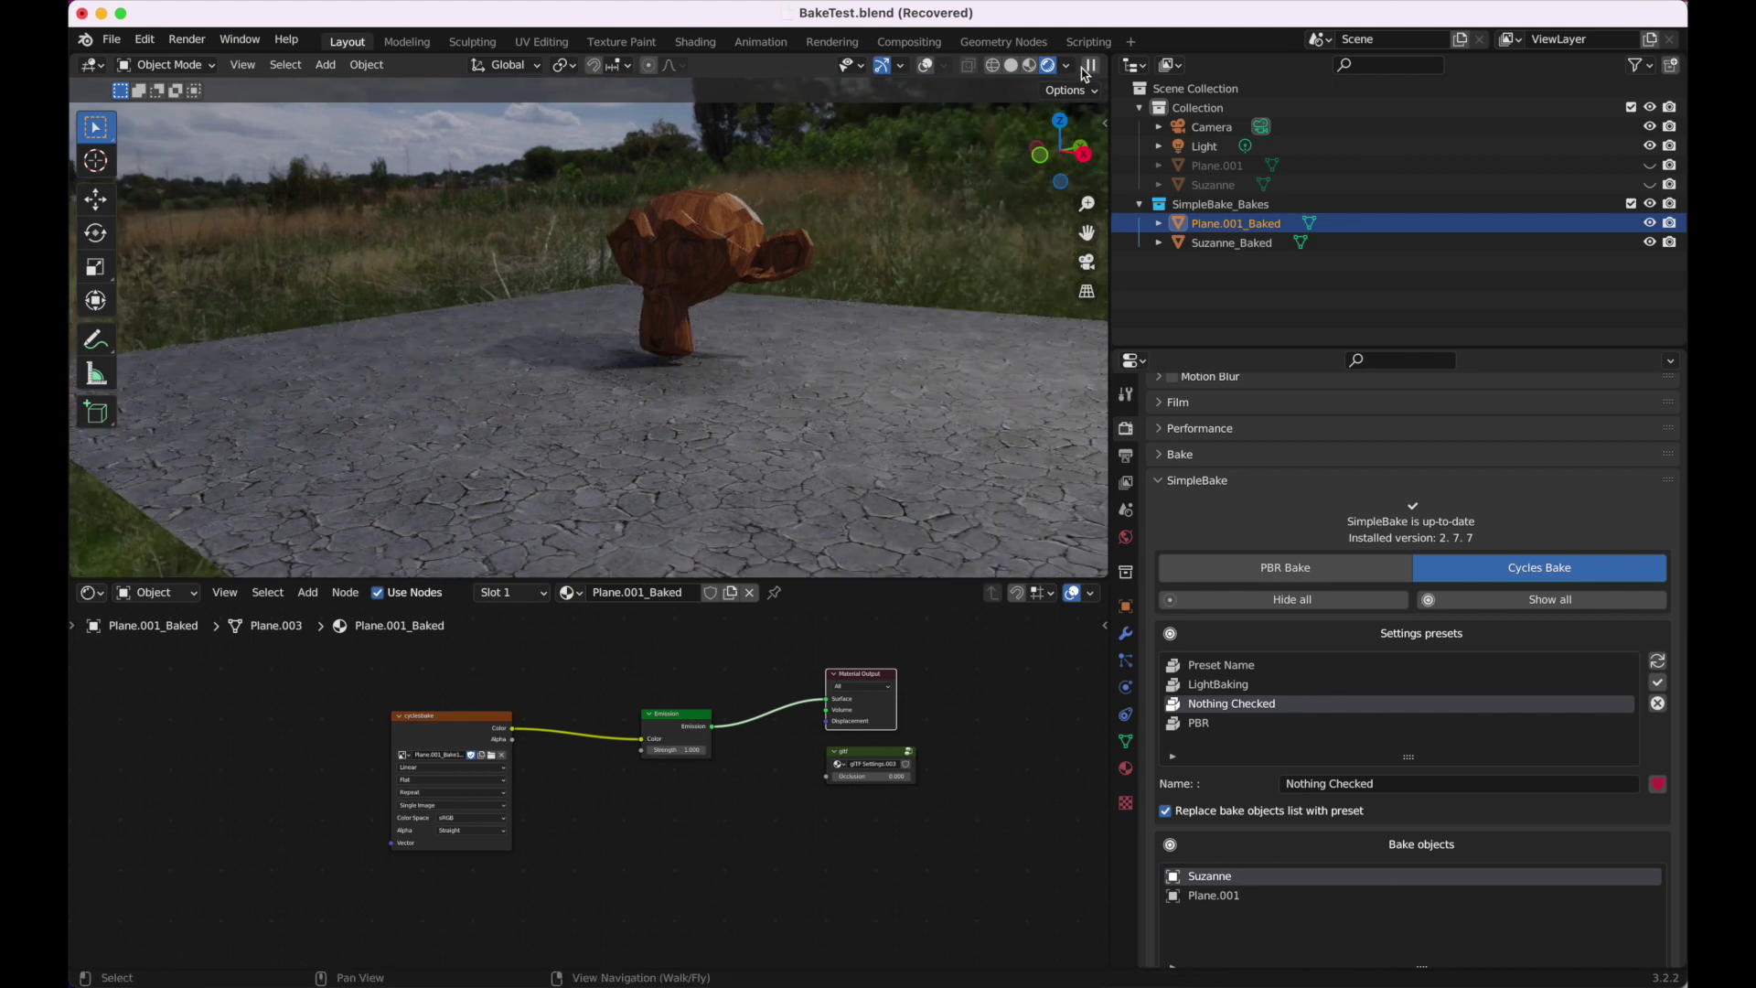
click(1073, 65)
Step: Turn off world lighting, switch the viewport to Material Preview, and review lighting options
click(1074, 65)
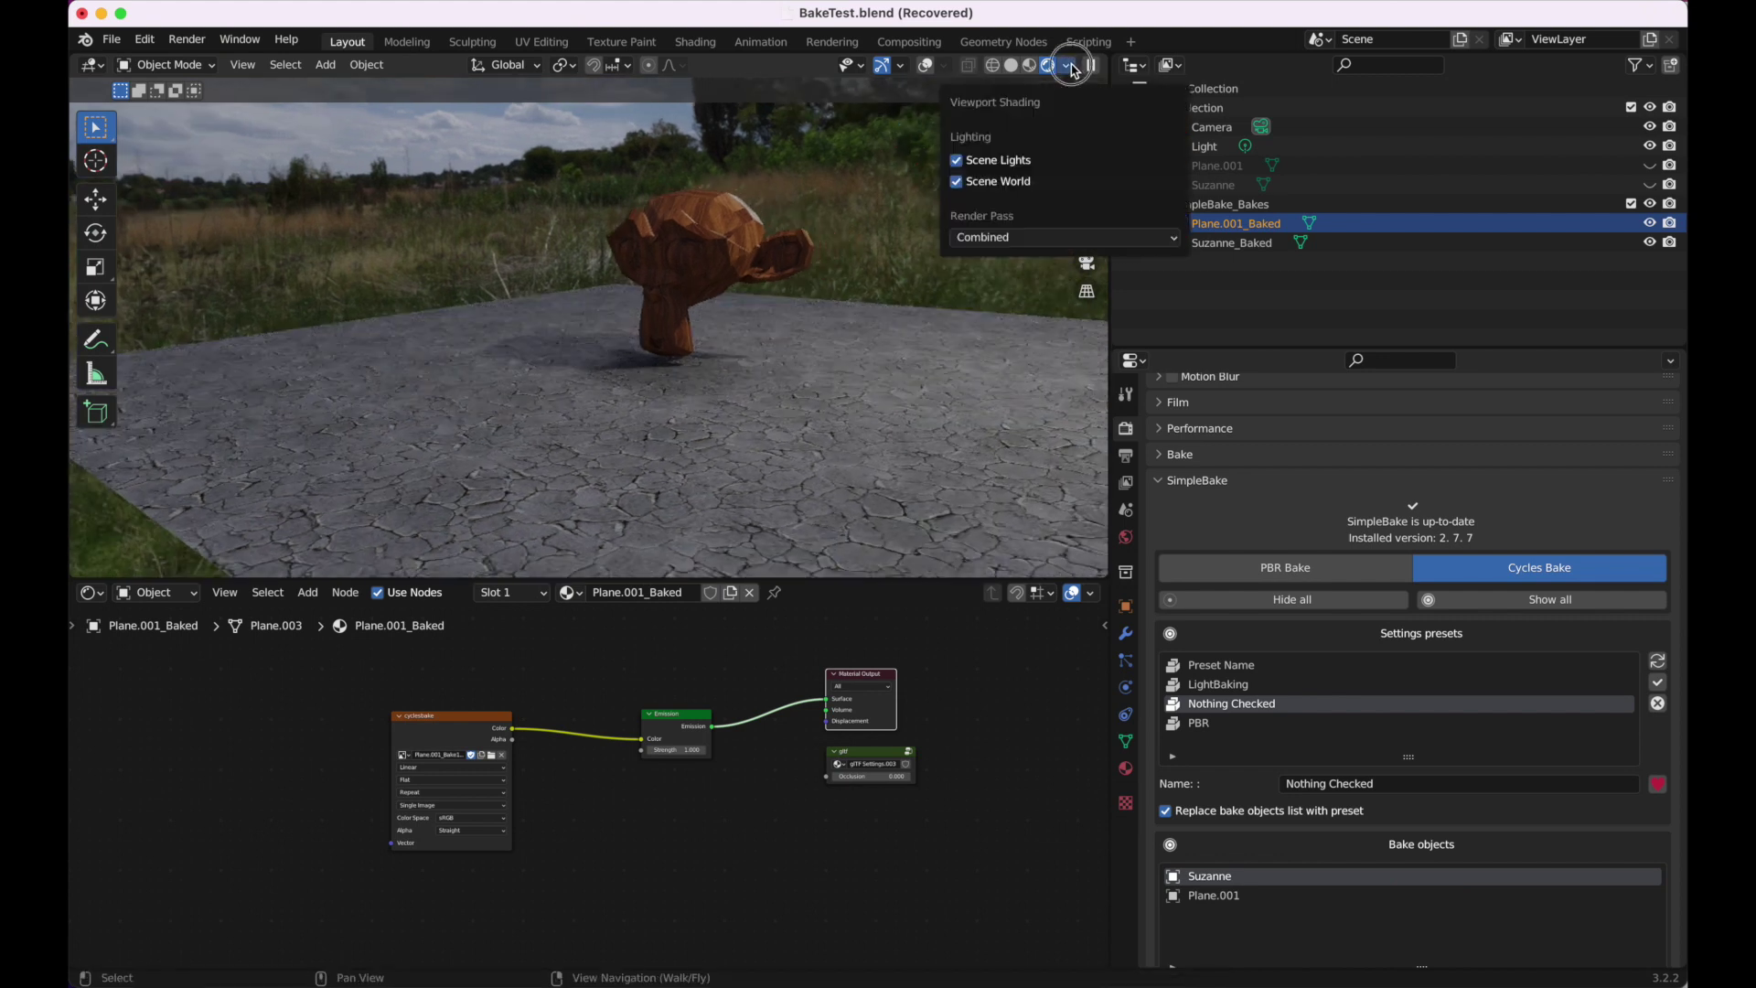
click(957, 182)
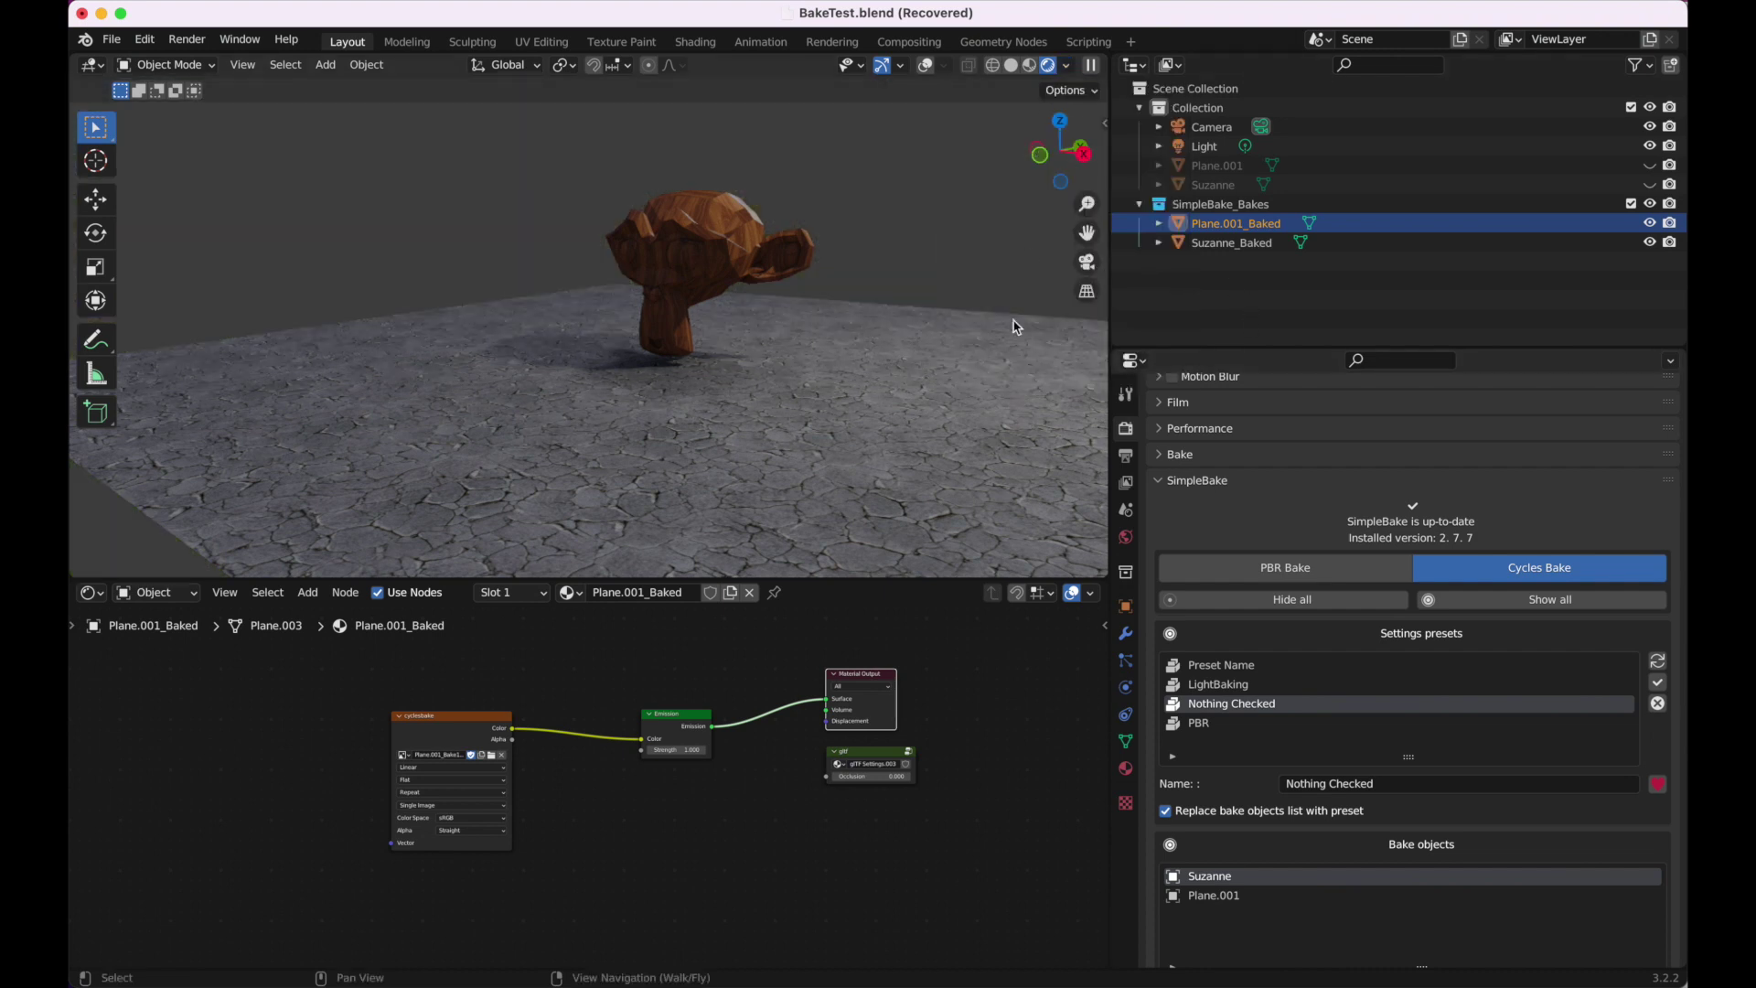
key(z)
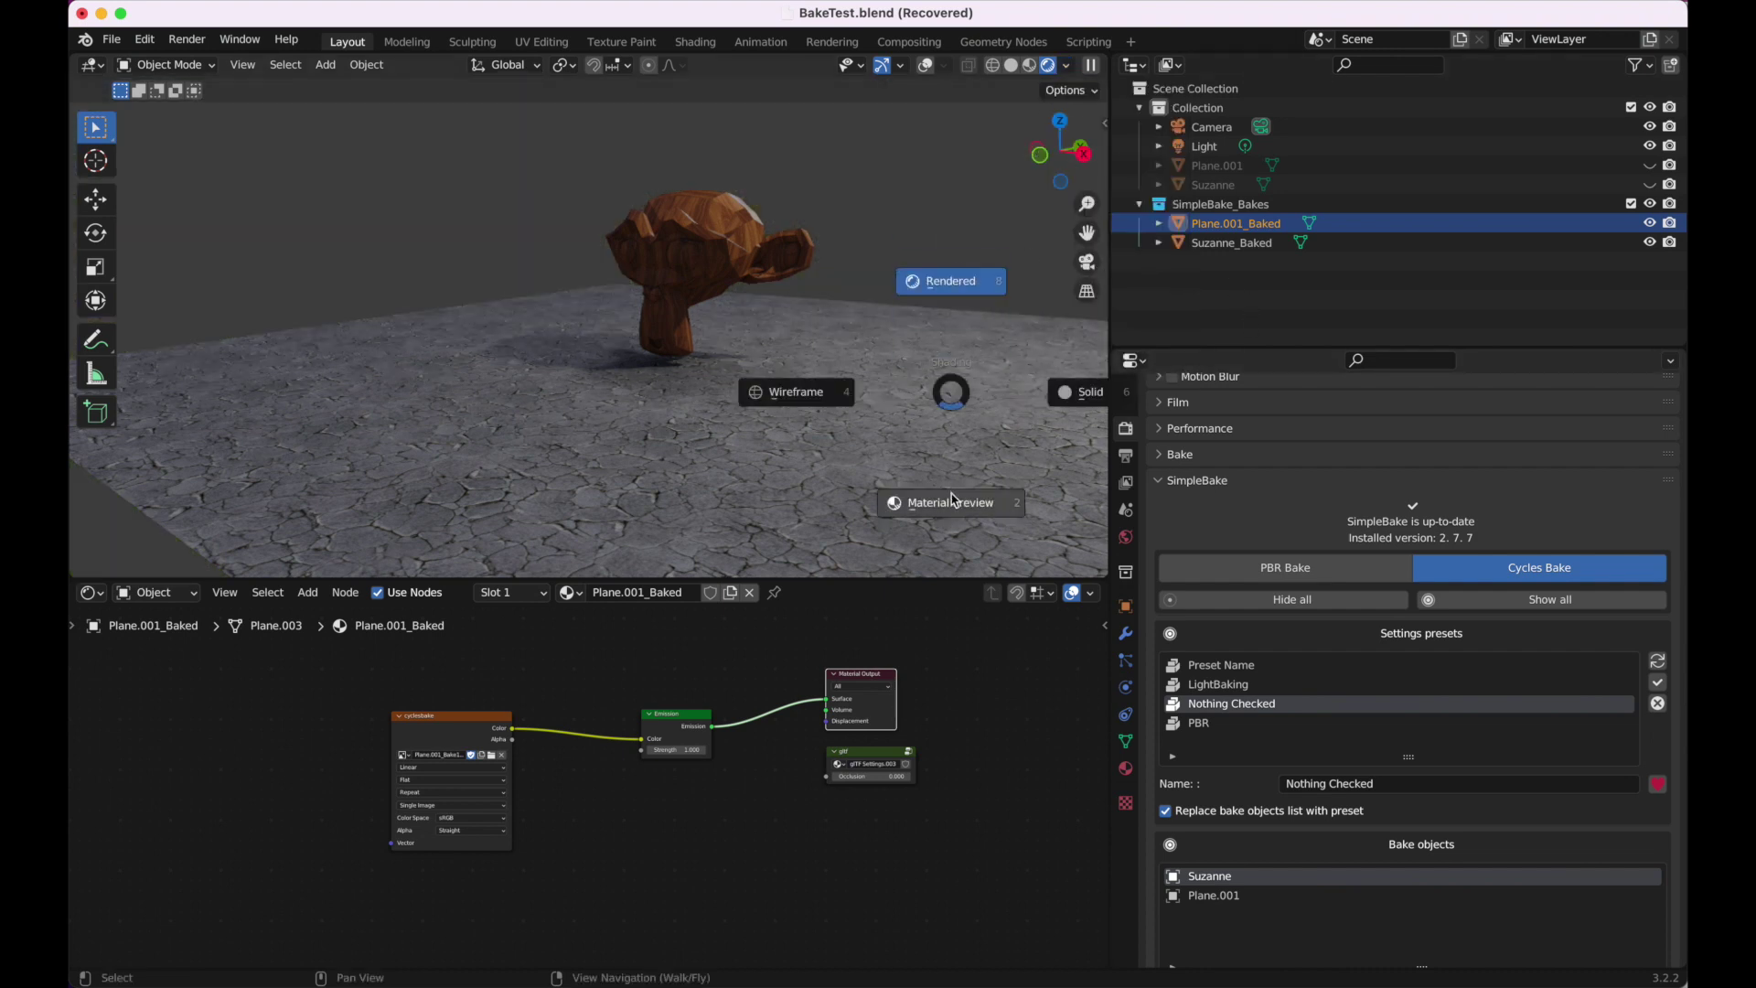
click(958, 496)
click(1091, 64)
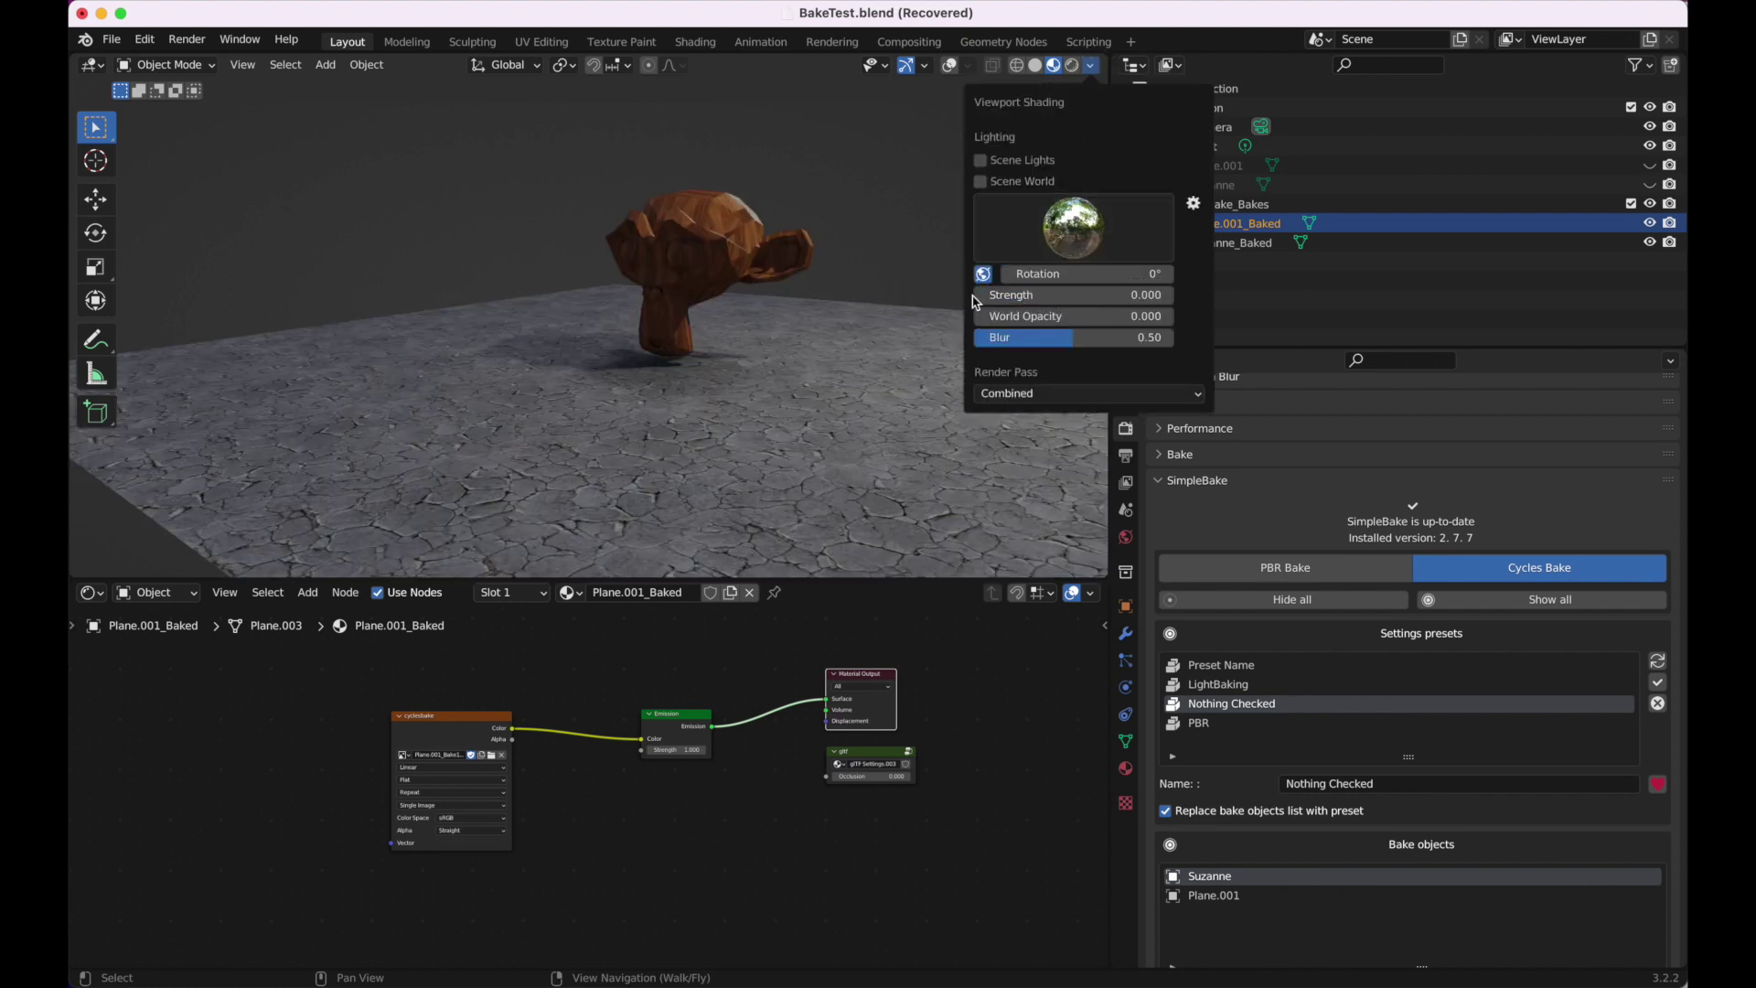
key(shift+a)
mouse_move(692, 348)
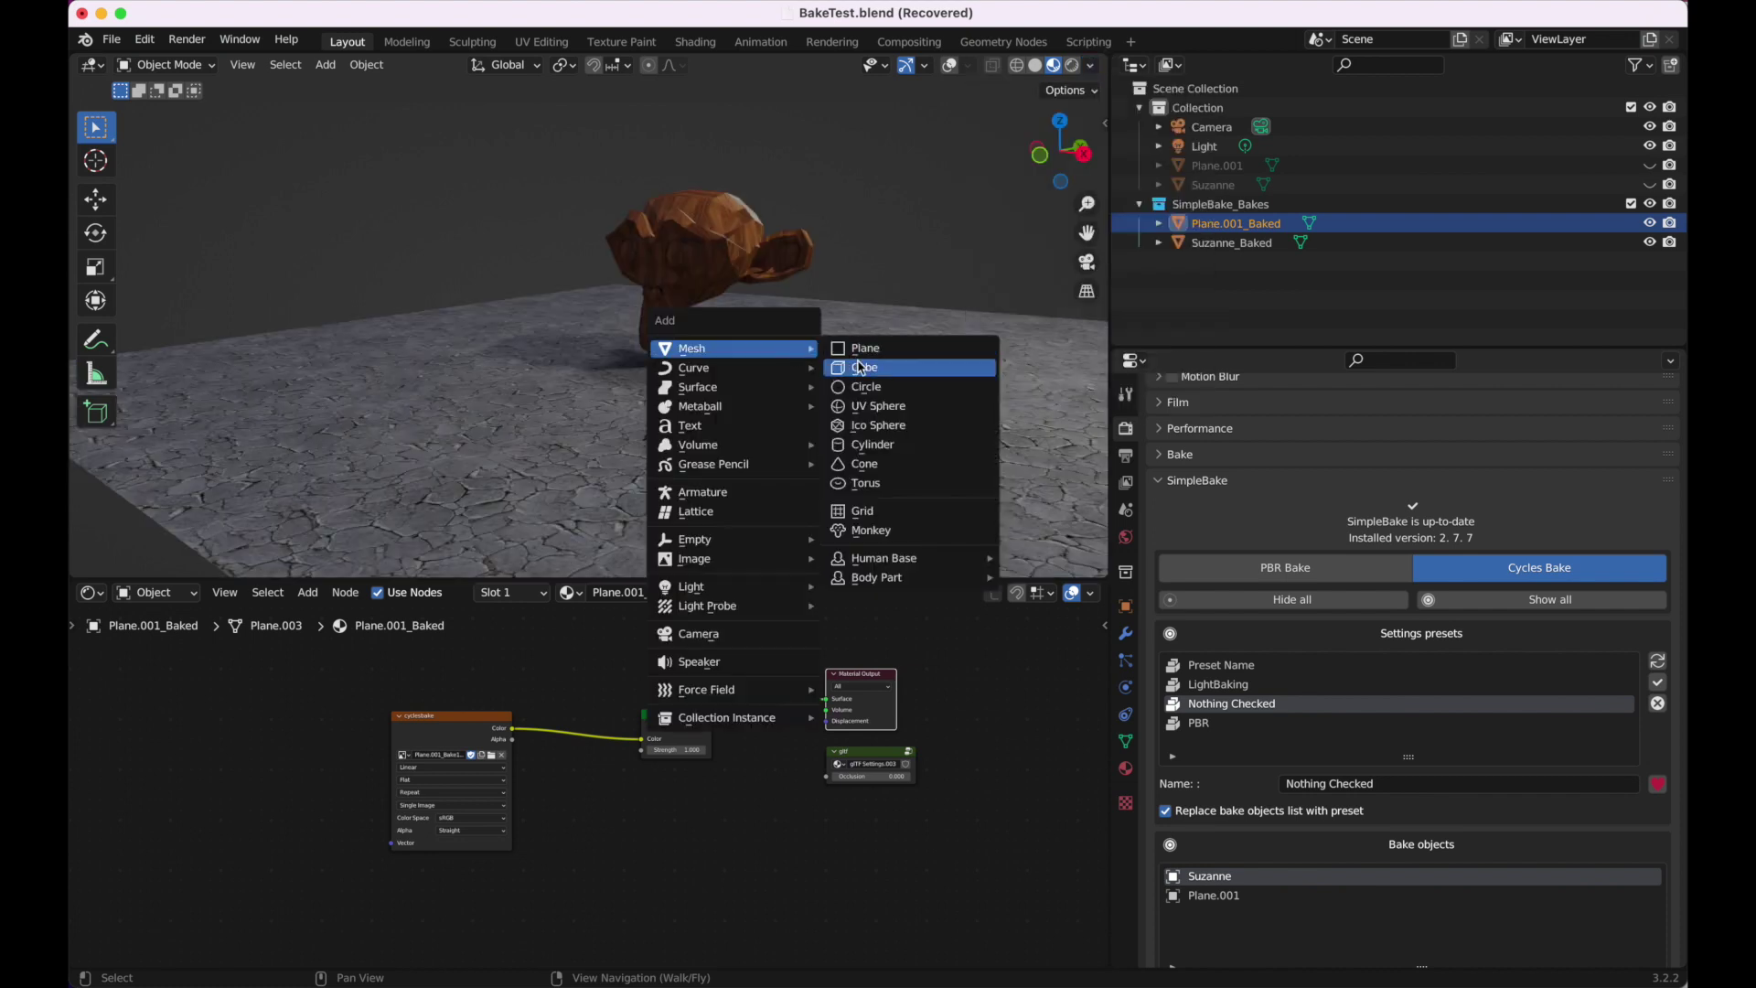
Step: Add a test cube left of Suzanne and turn scene lights on
click(861, 370)
click(719, 345)
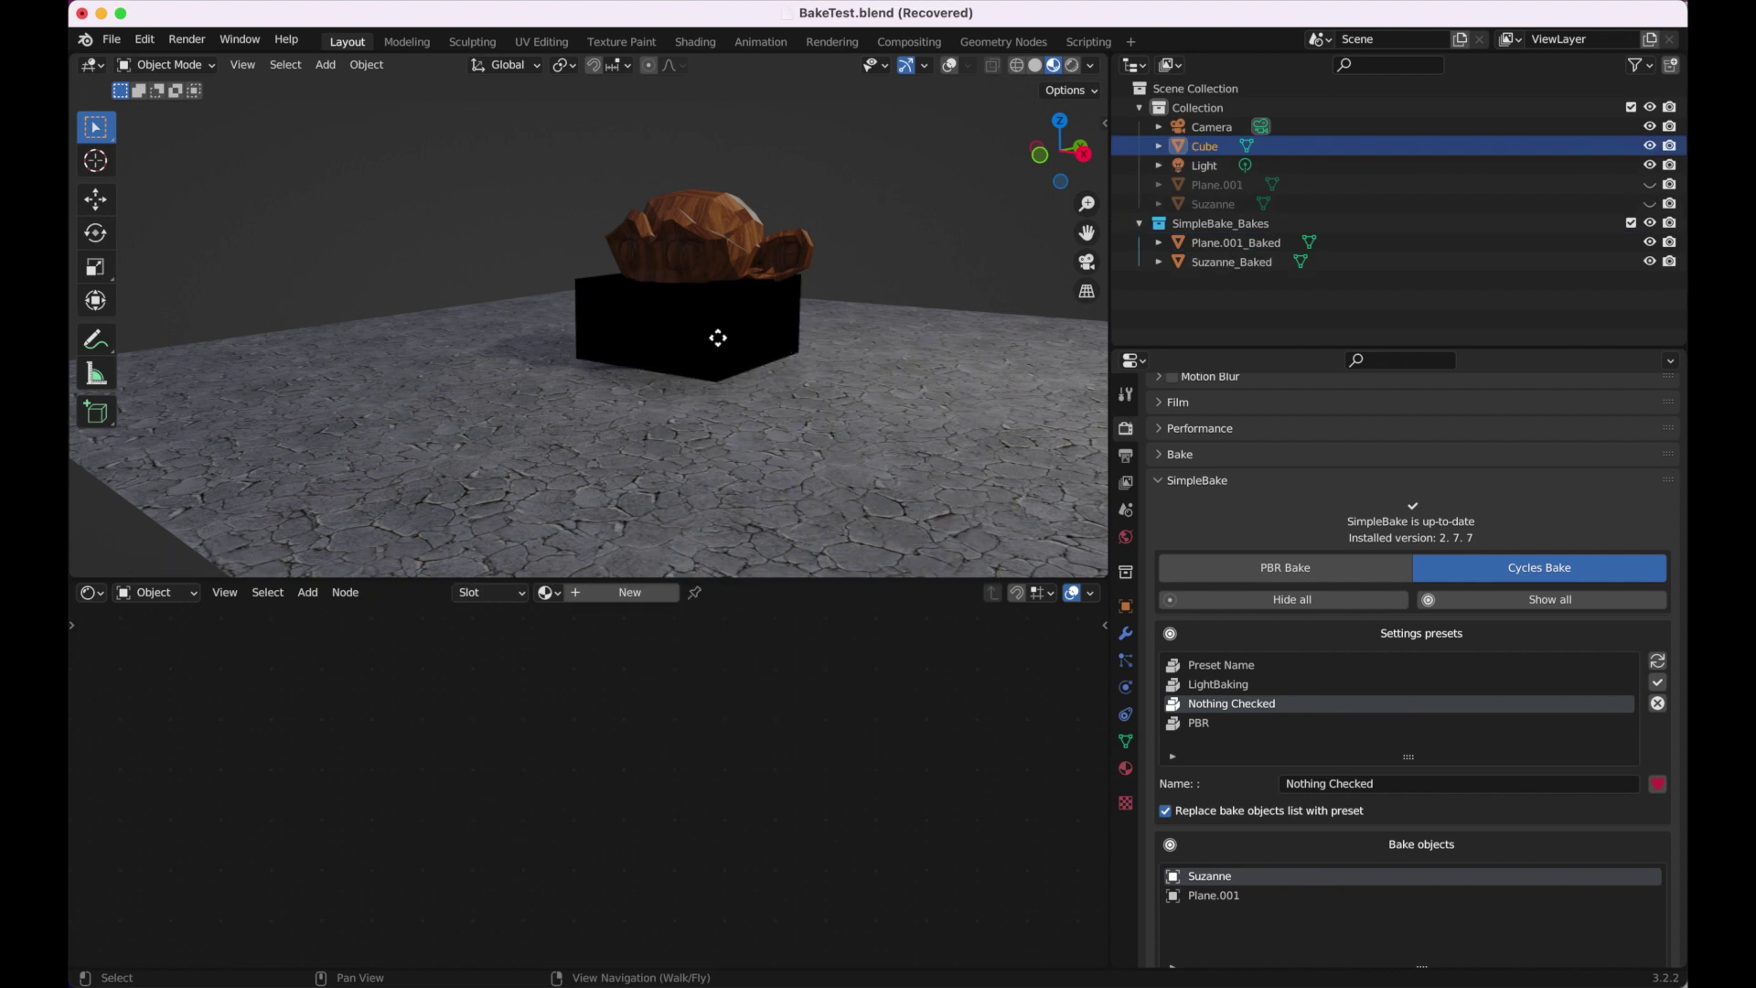
key(g)
key(Return)
click(1091, 65)
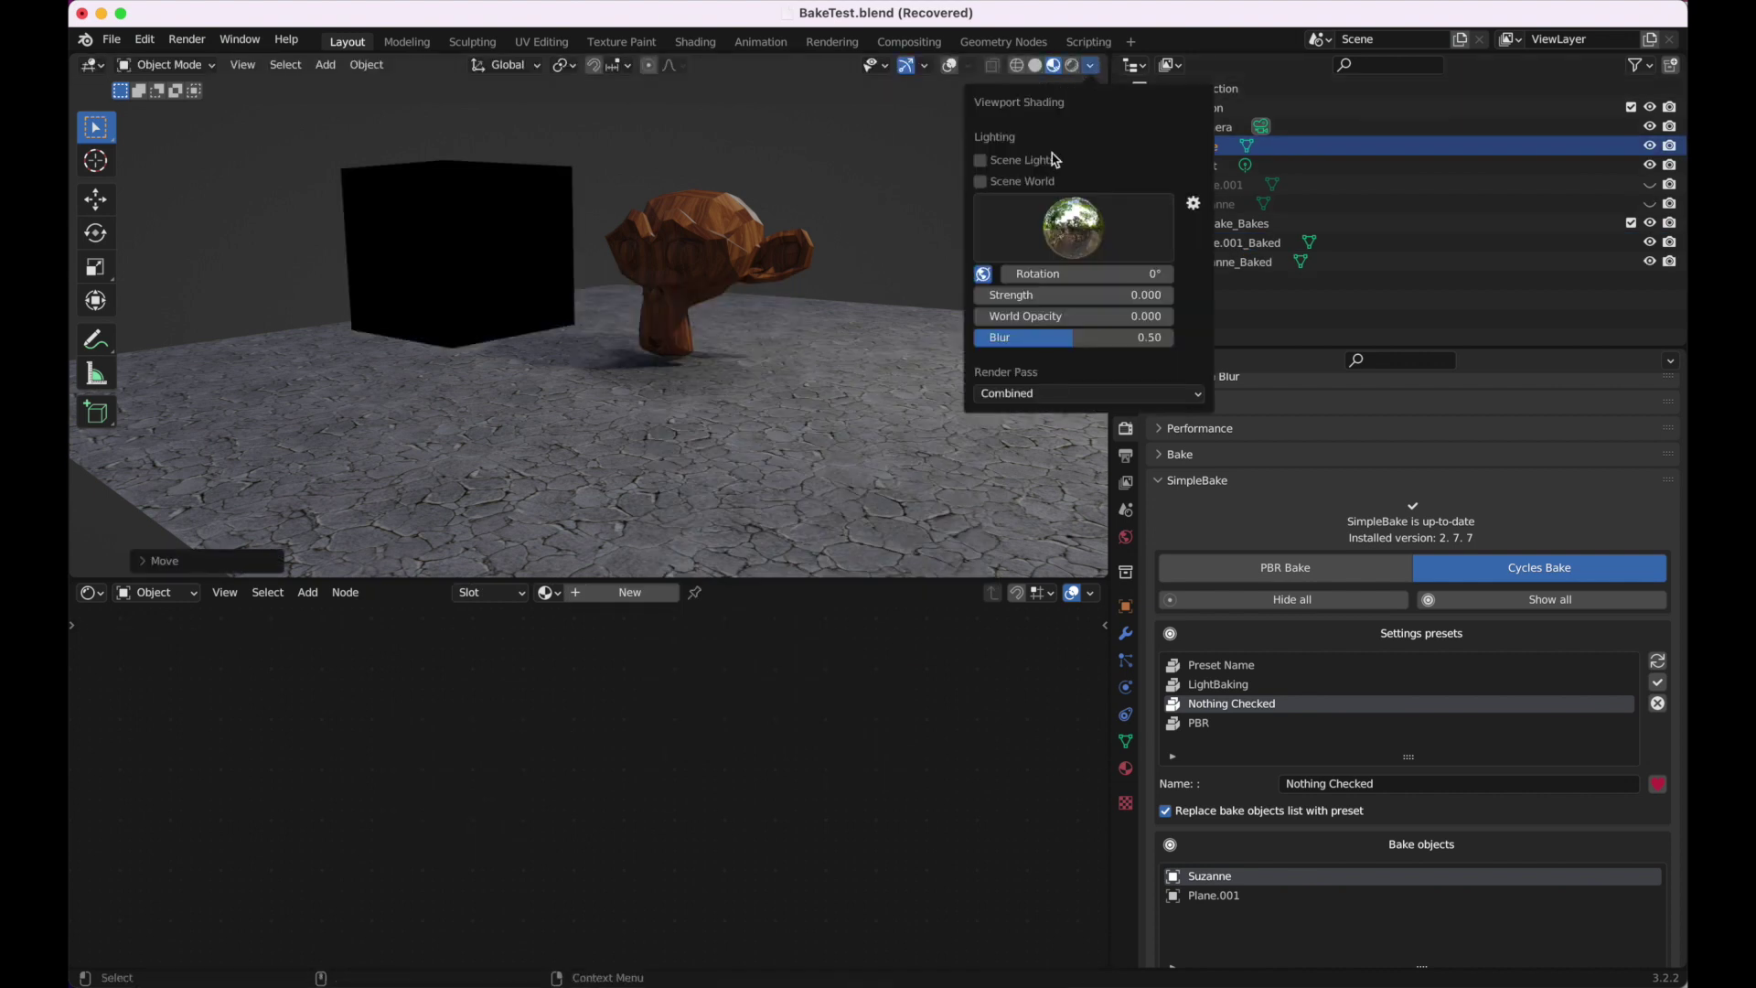
click(982, 161)
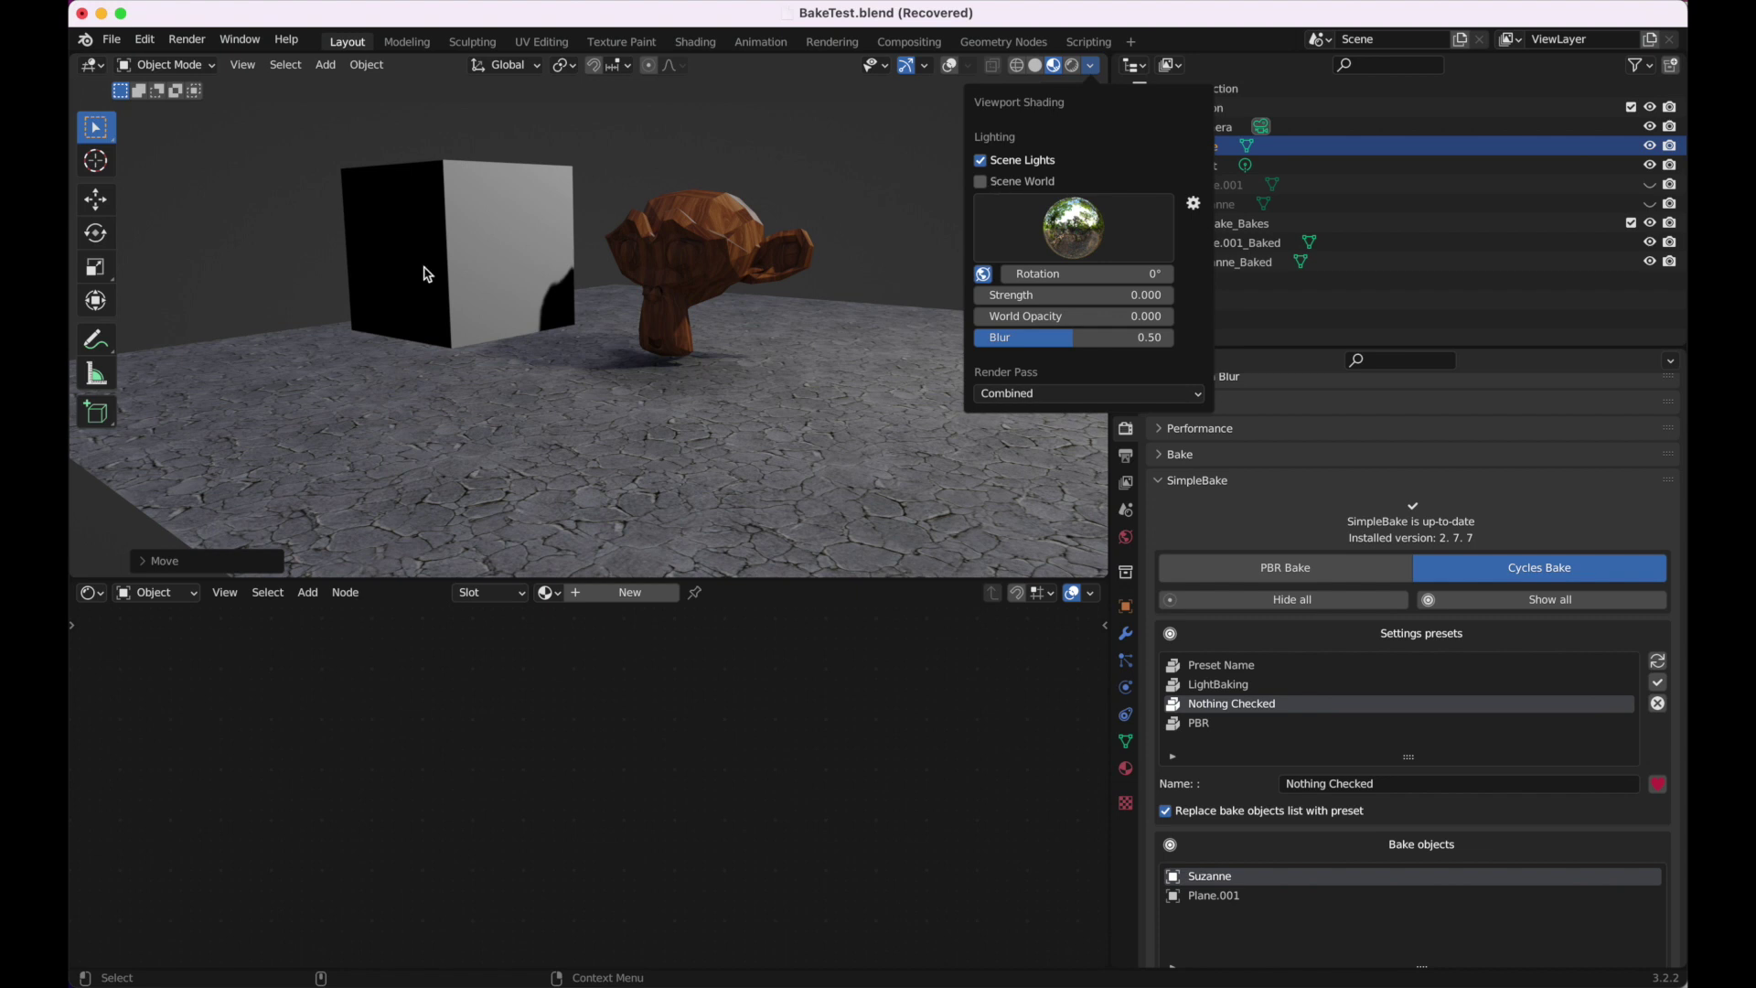
Step: Walk around to compare the cube with the baked monkey, then delete the cube
mouse_move(425, 273)
middle_down()
mouse_move(651, 254)
mouse_move(646, 274)
mouse_move(447, 251)
middle_up()
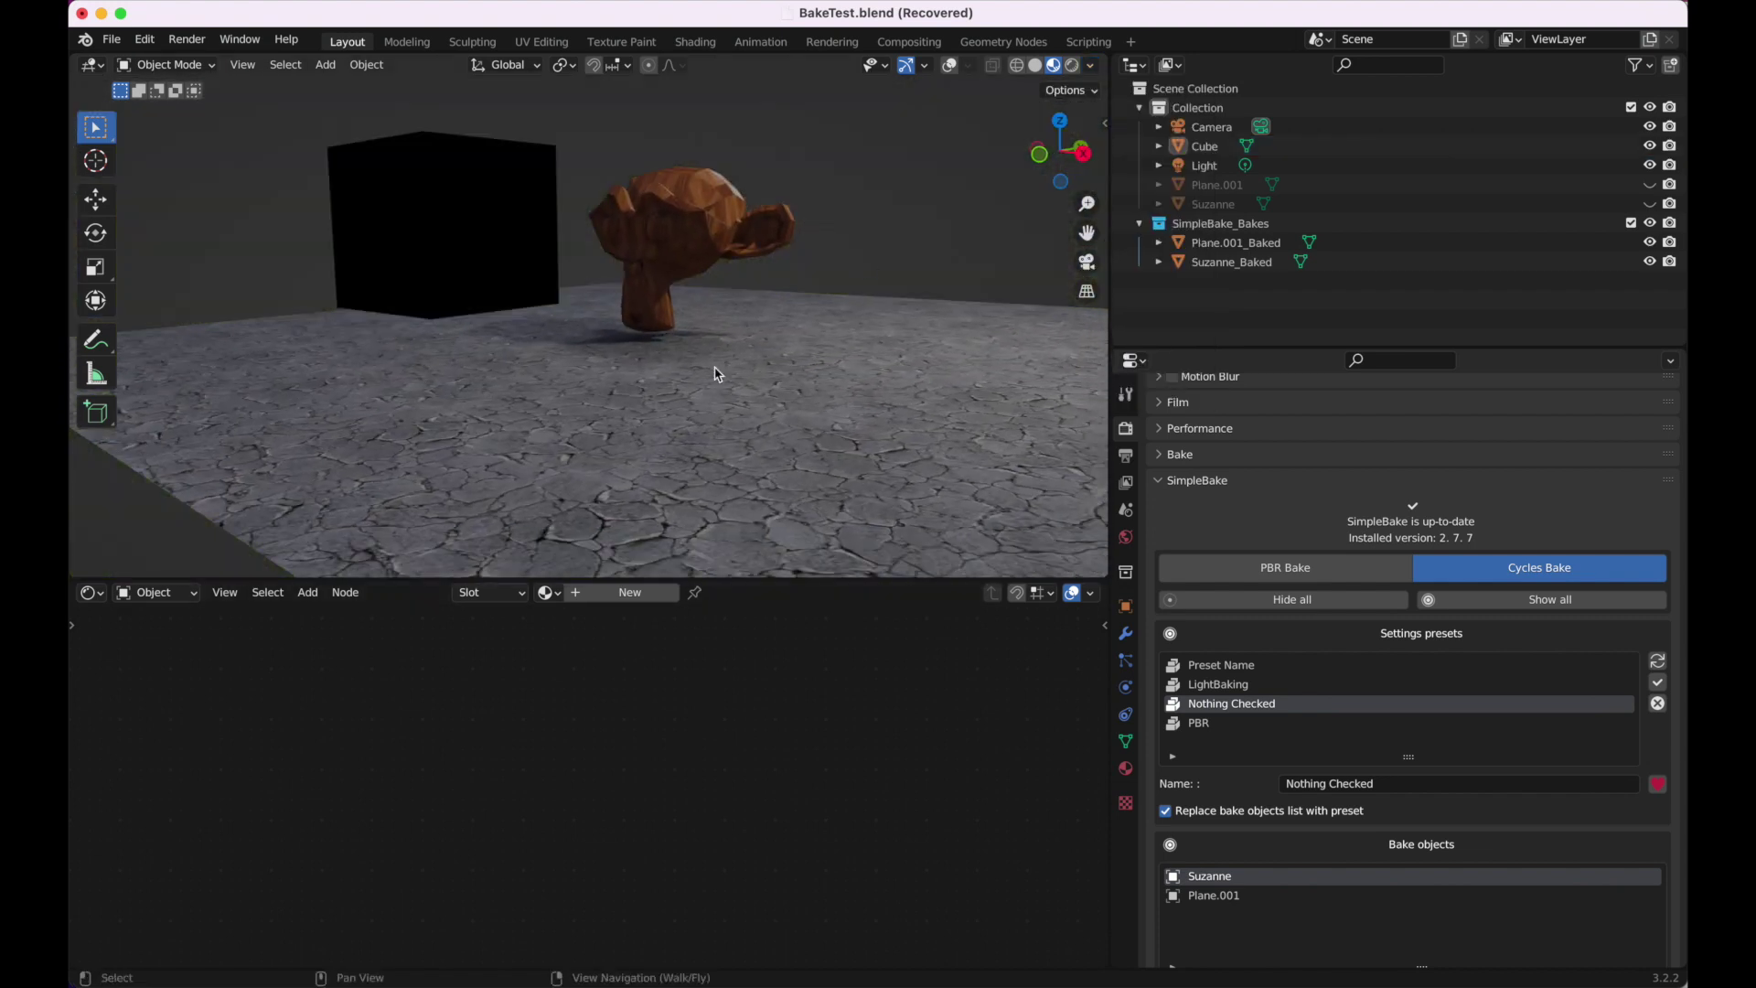
key(shift+grave)
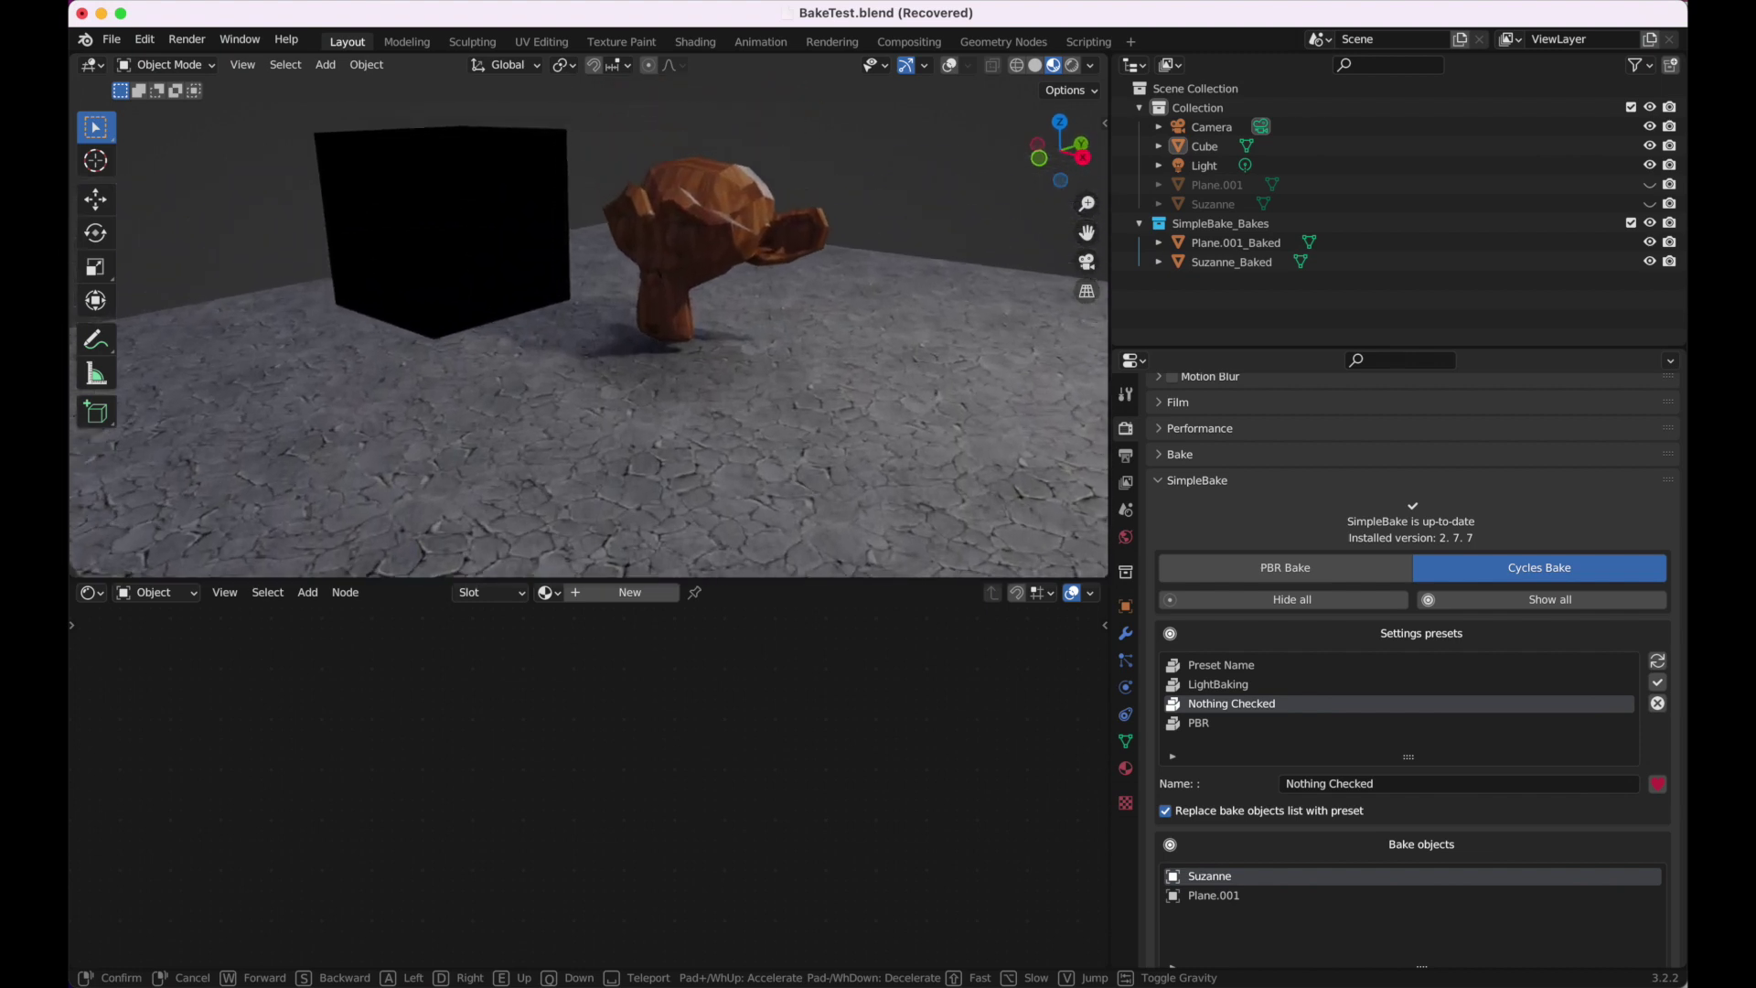
key(w)
key(s)
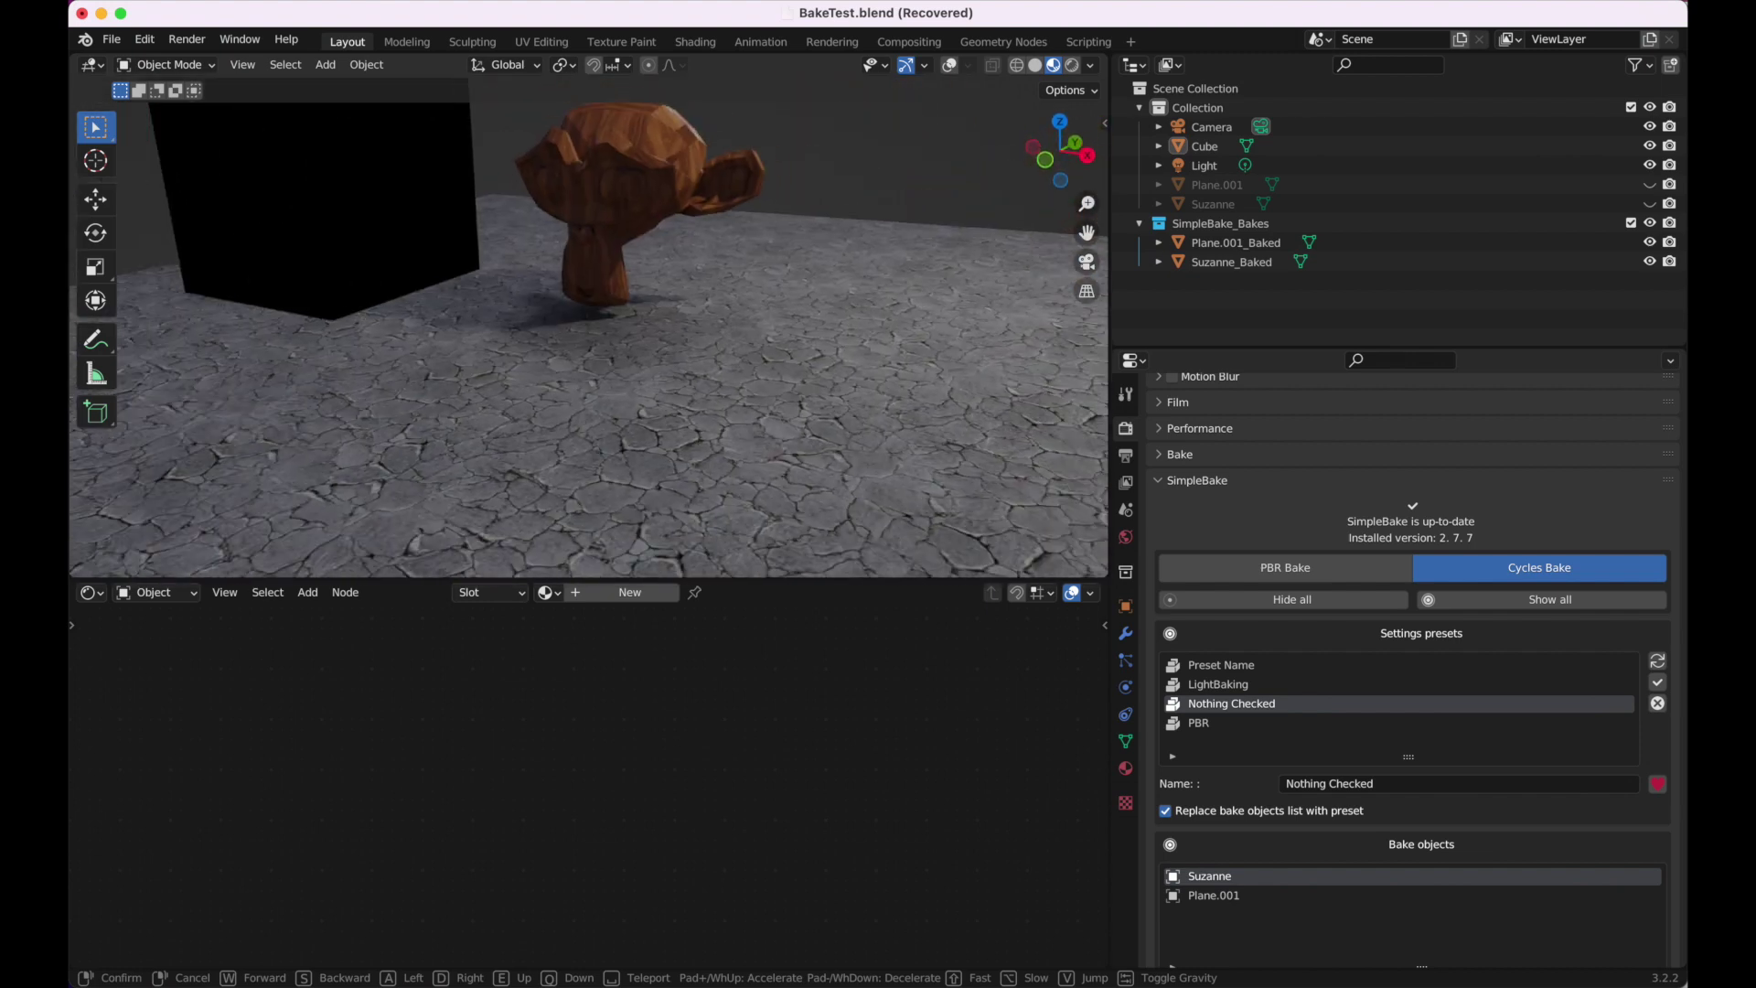
key(s)
click(589, 334)
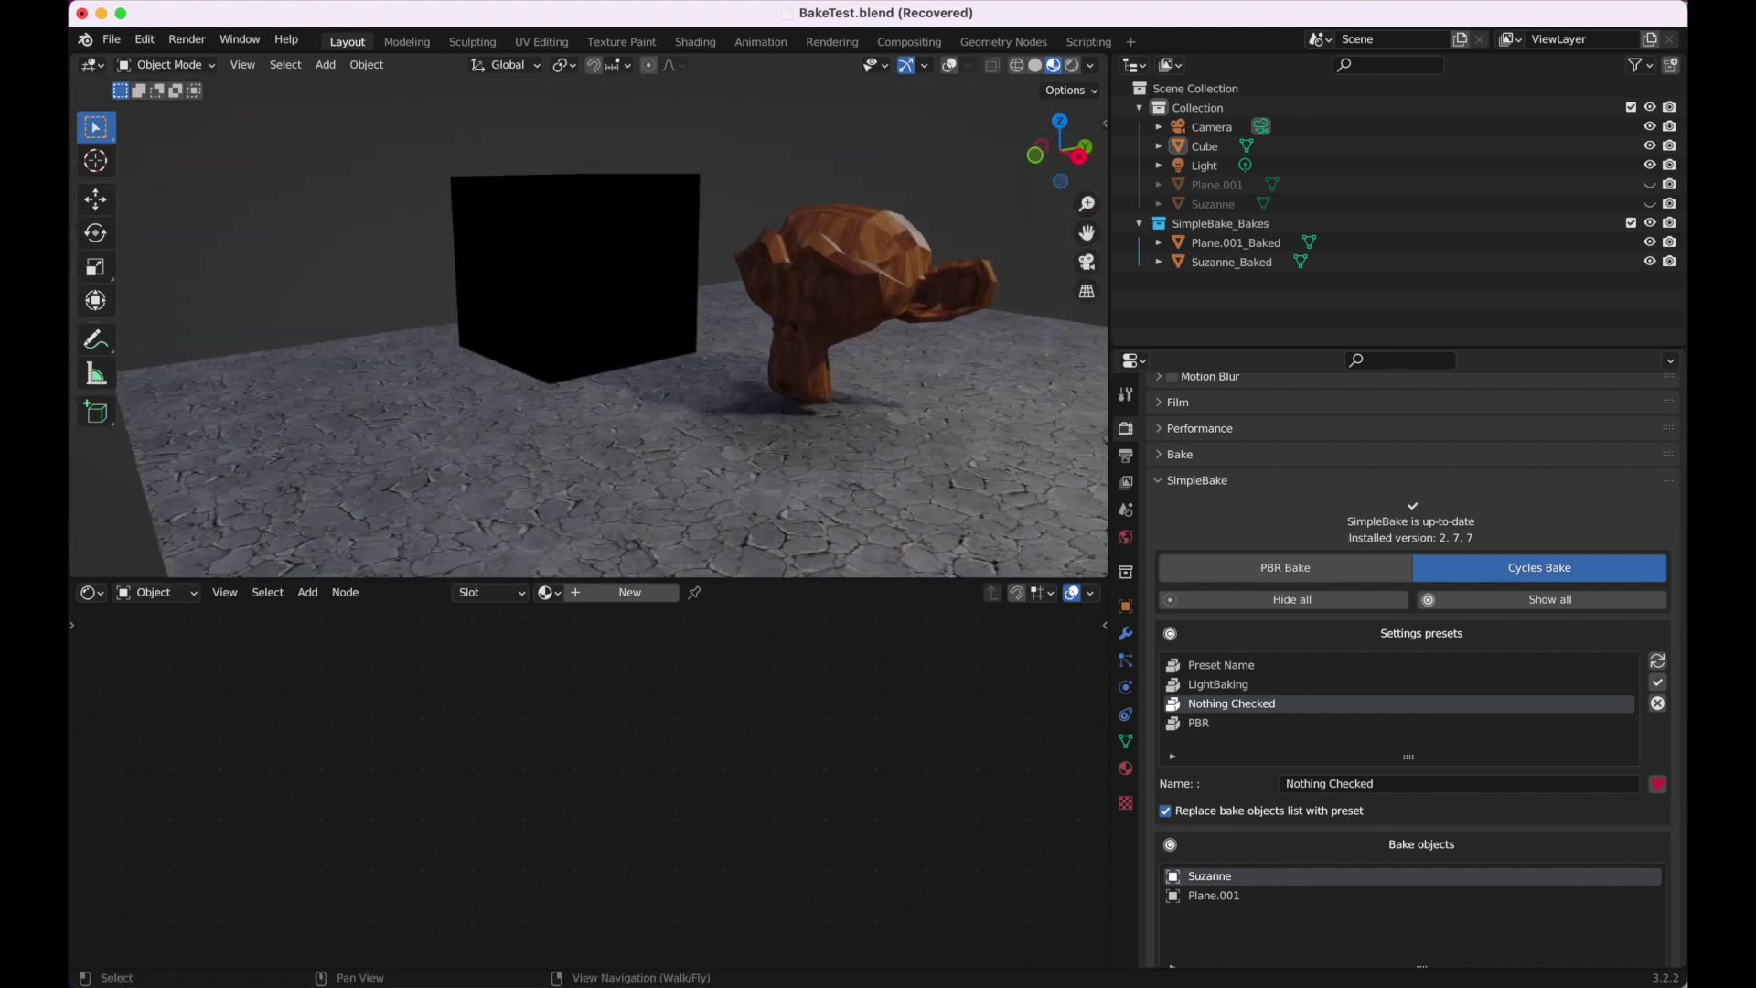
click(580, 296)
key(Delete)
Step: Show Suzanne_Bake1_CyclesBake_COMBINED in the UV Editing image browser
click(541, 42)
click(358, 64)
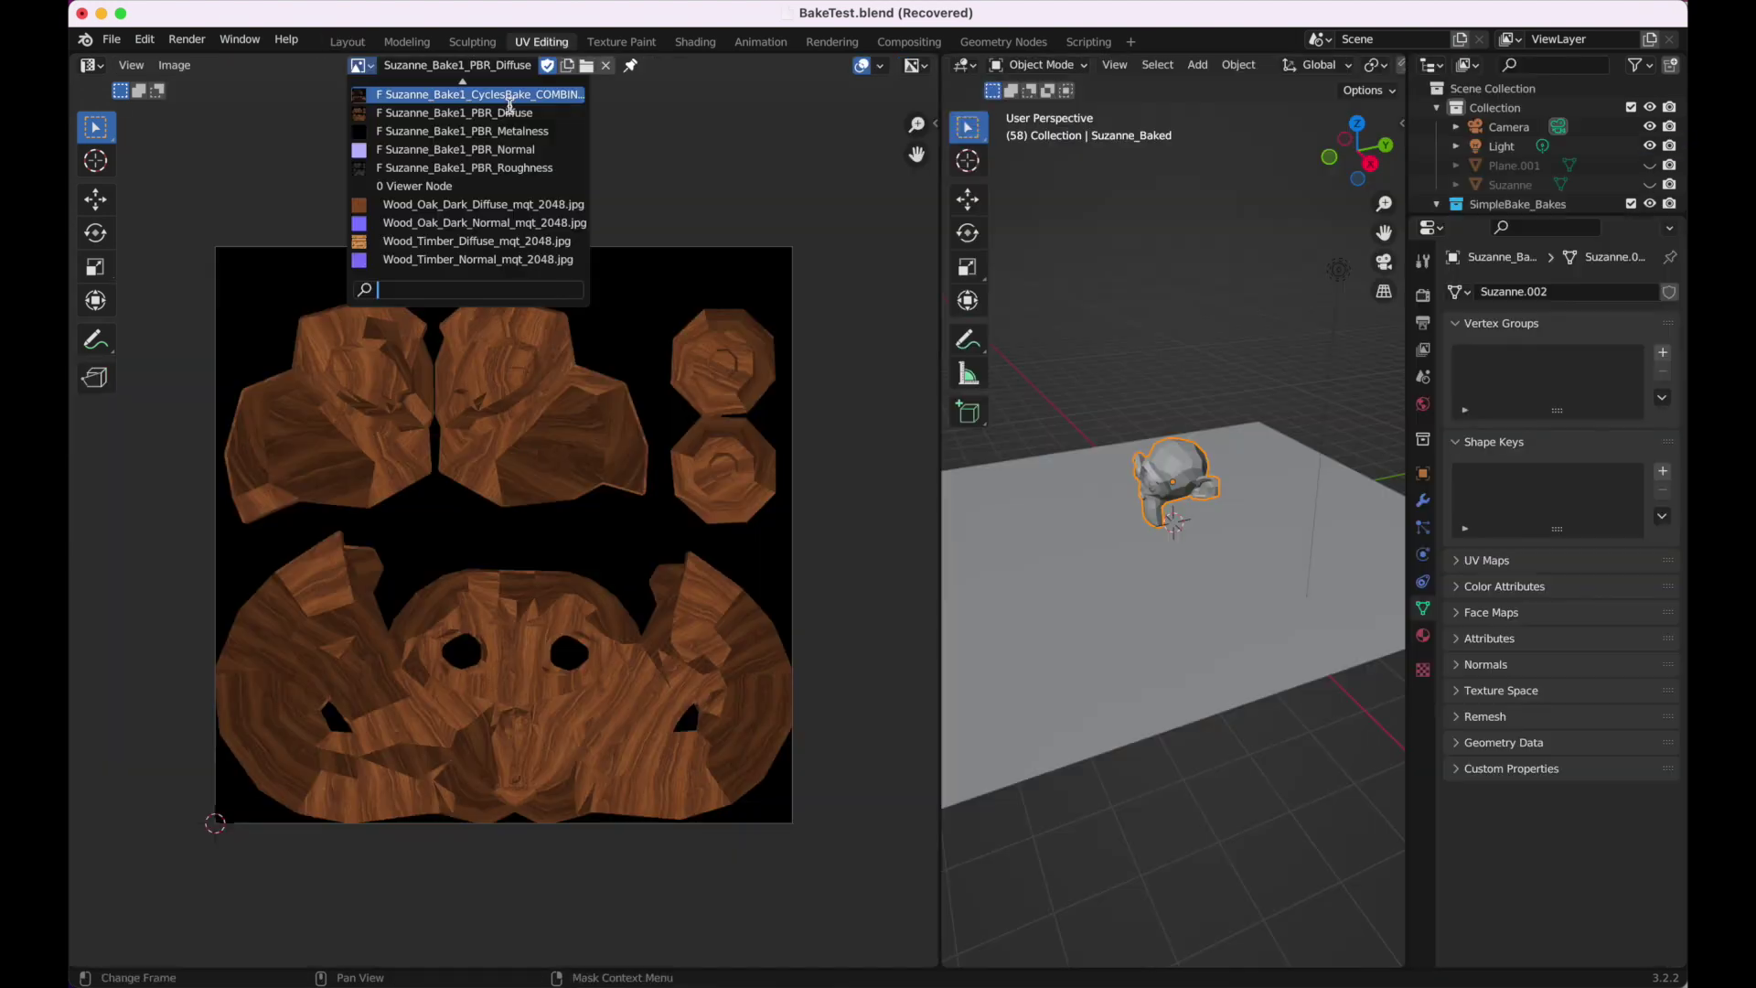
click(508, 116)
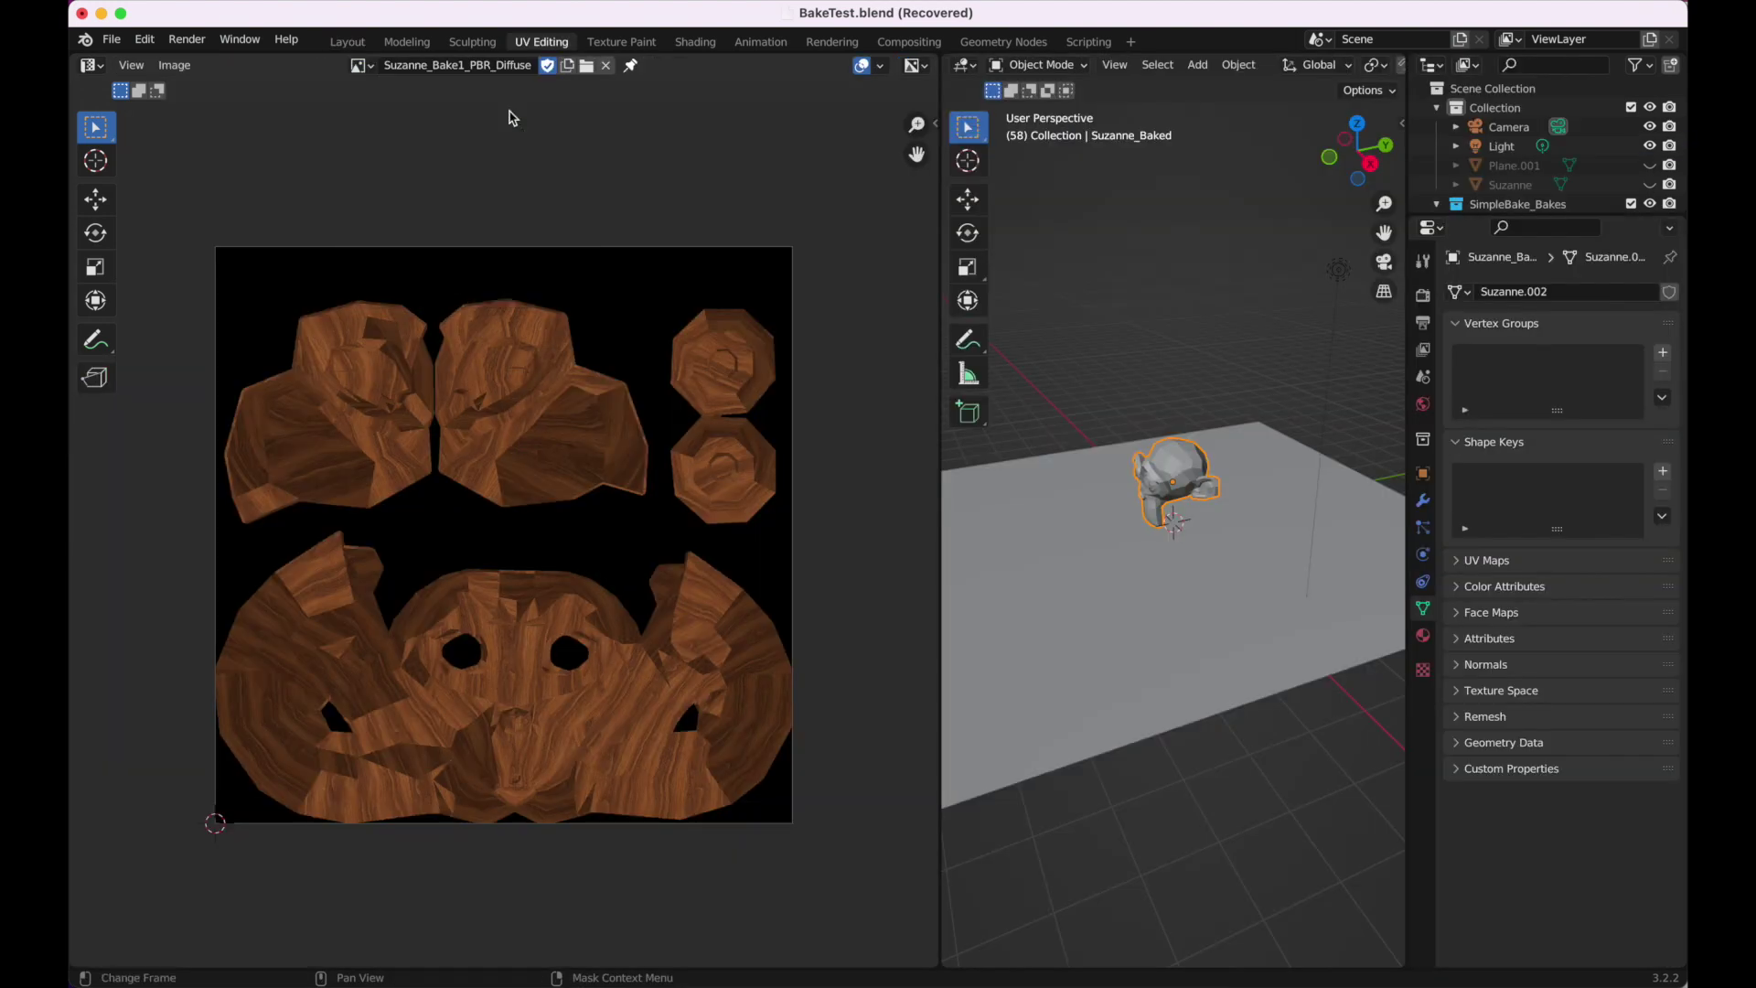
click(360, 65)
click(429, 101)
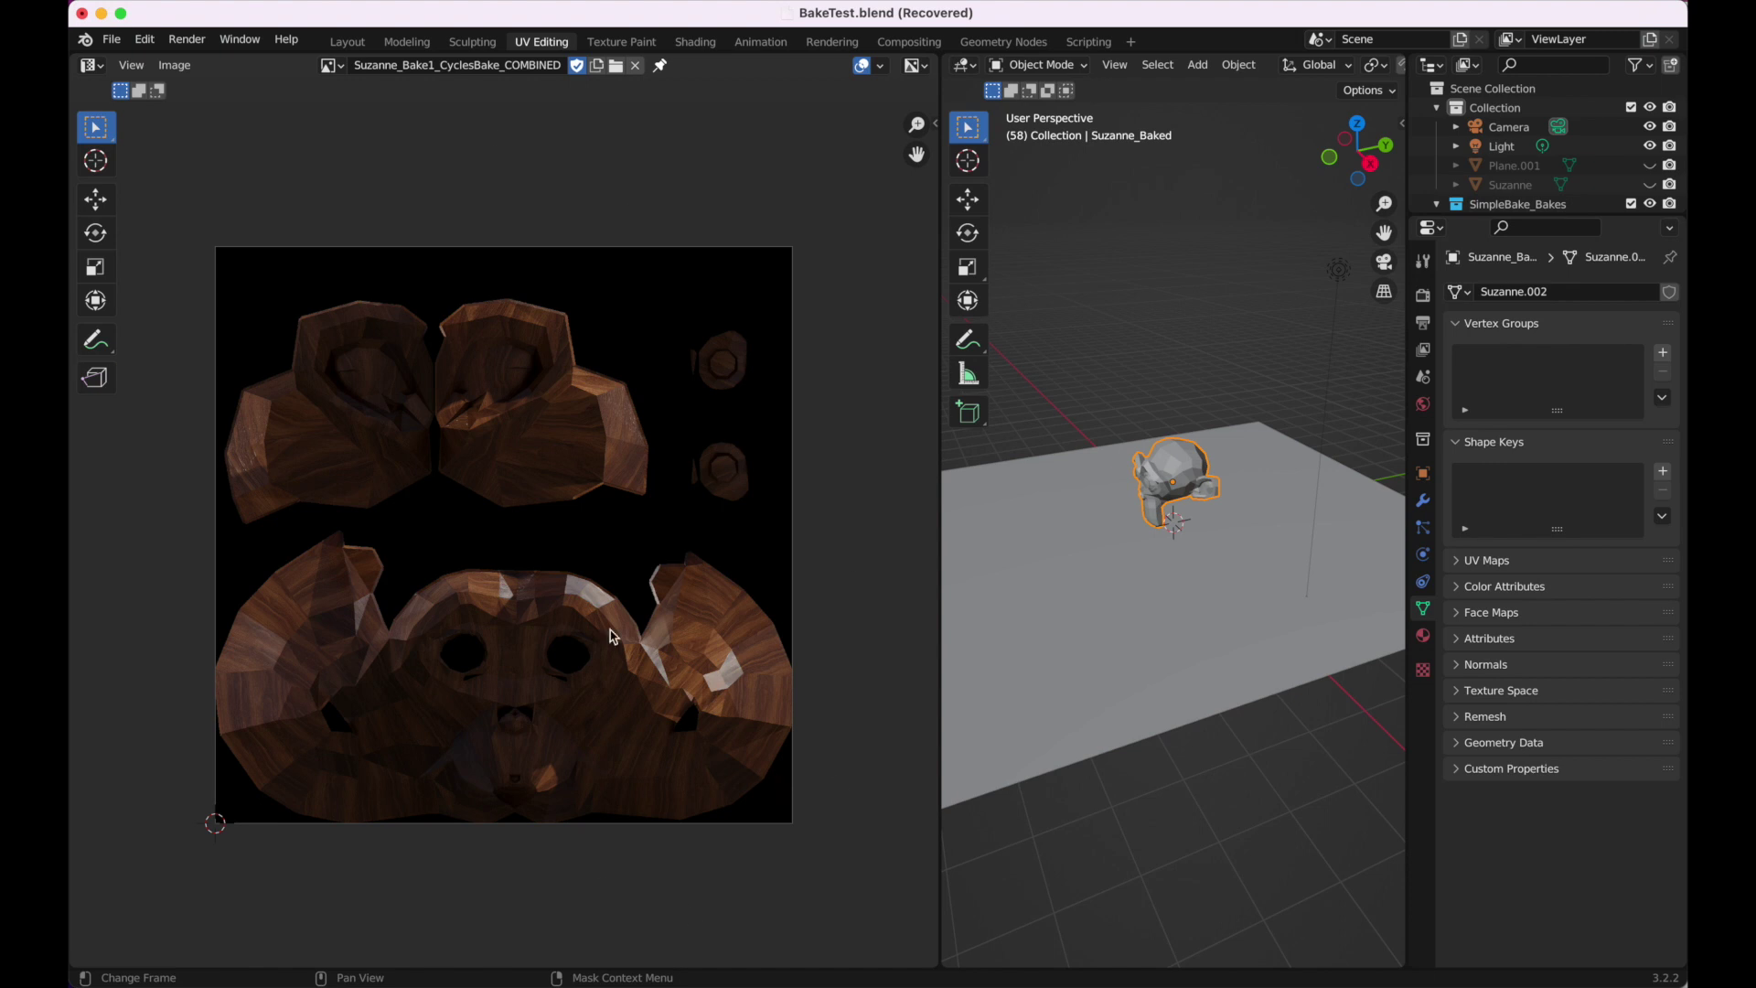
scroll(530, 667, up, 1)
scroll(527, 670, up, 2)
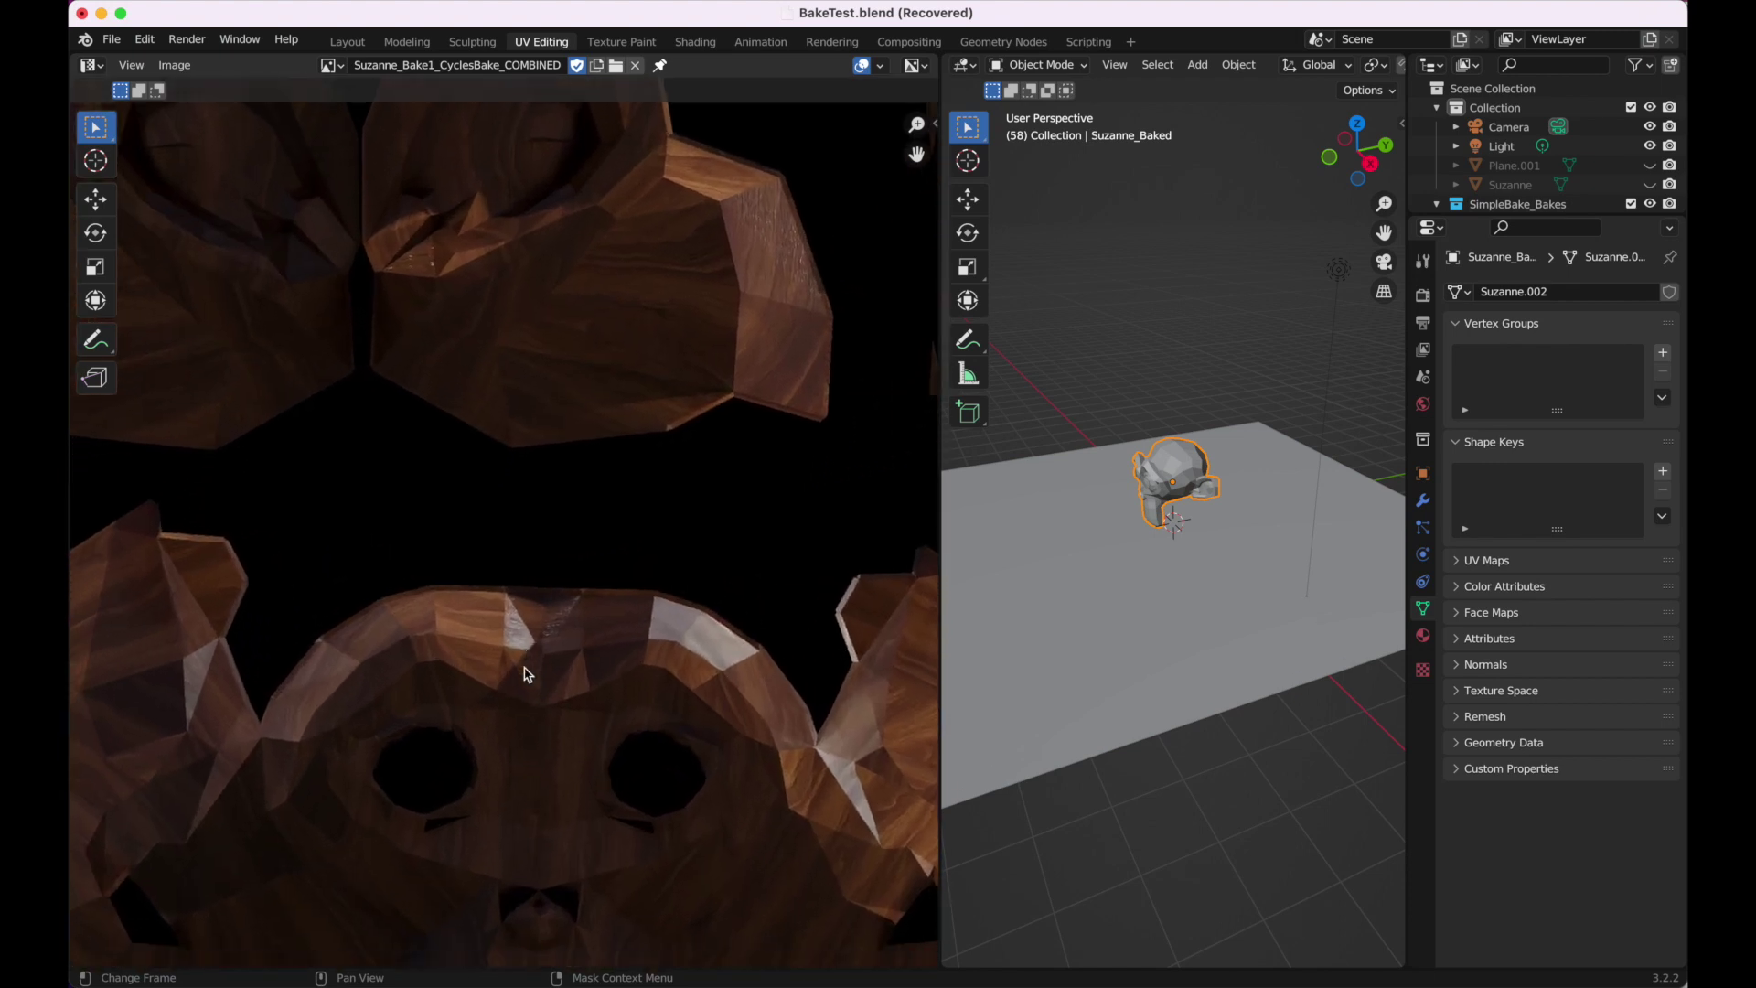
scroll(522, 675, up, 1)
scroll(536, 666, up, 2)
scroll(523, 577, up, 2)
scroll(494, 549, up, 2)
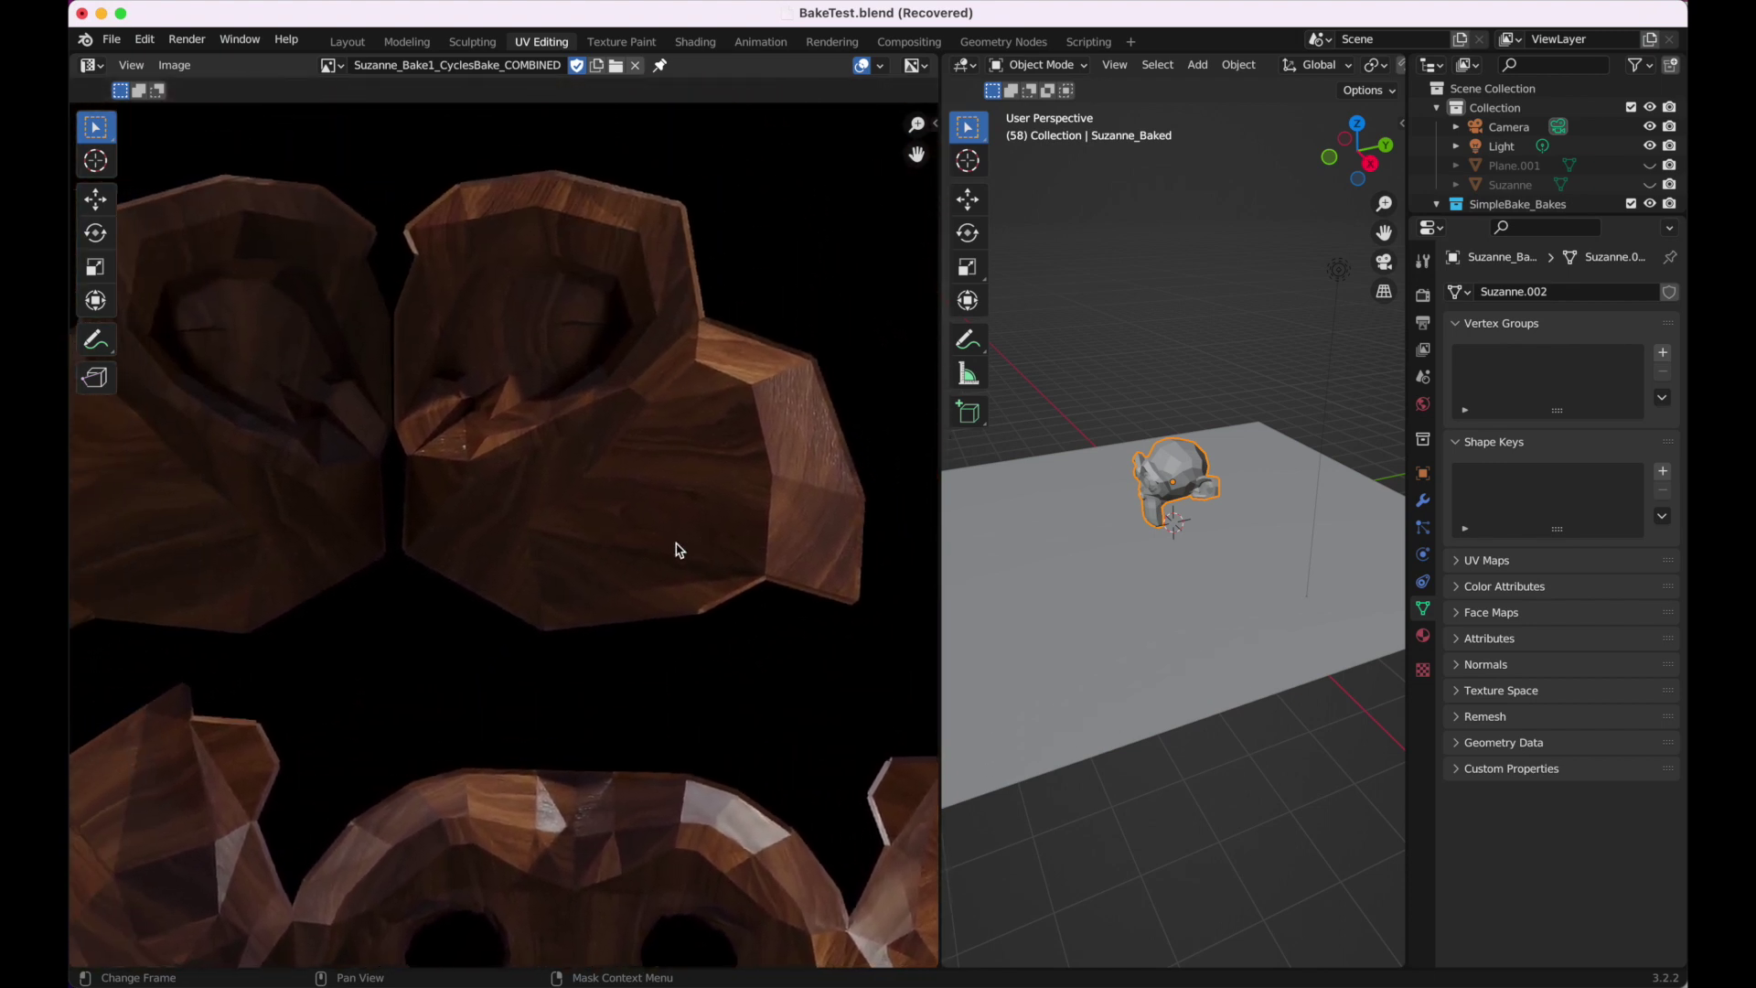
scroll(464, 531, up, 1)
scroll(549, 523, down, 2)
scroll(595, 395, up, 1)
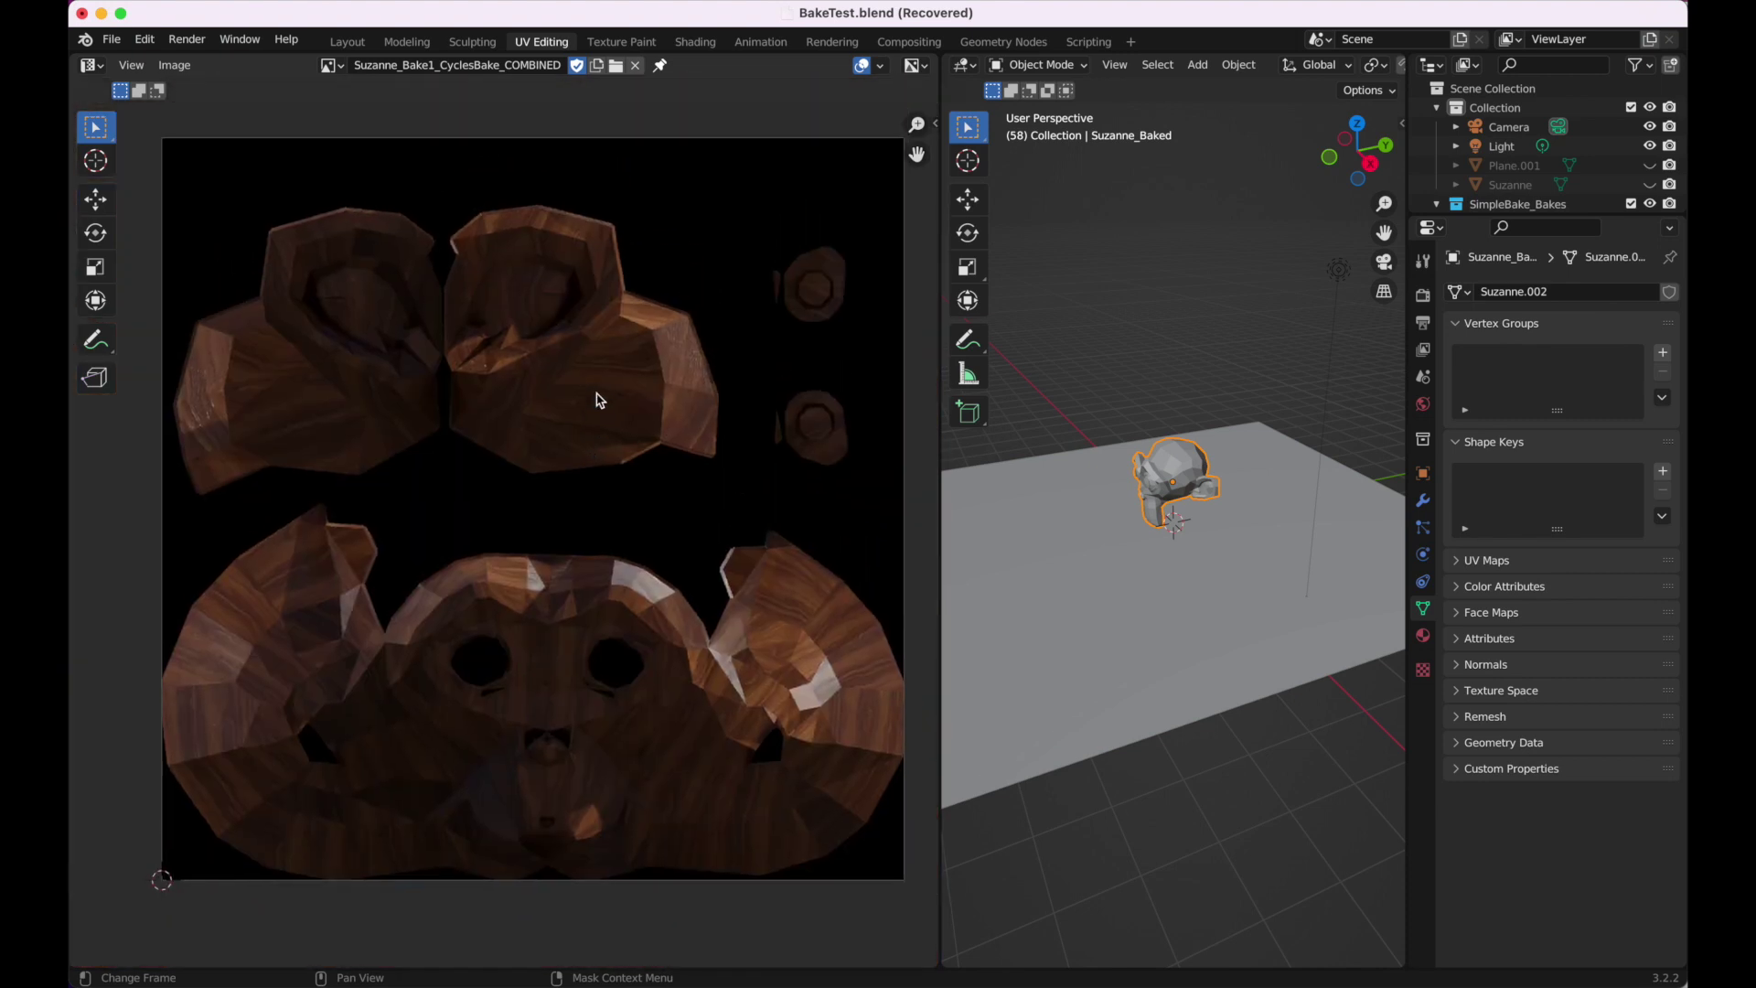
scroll(638, 577, up, 1)
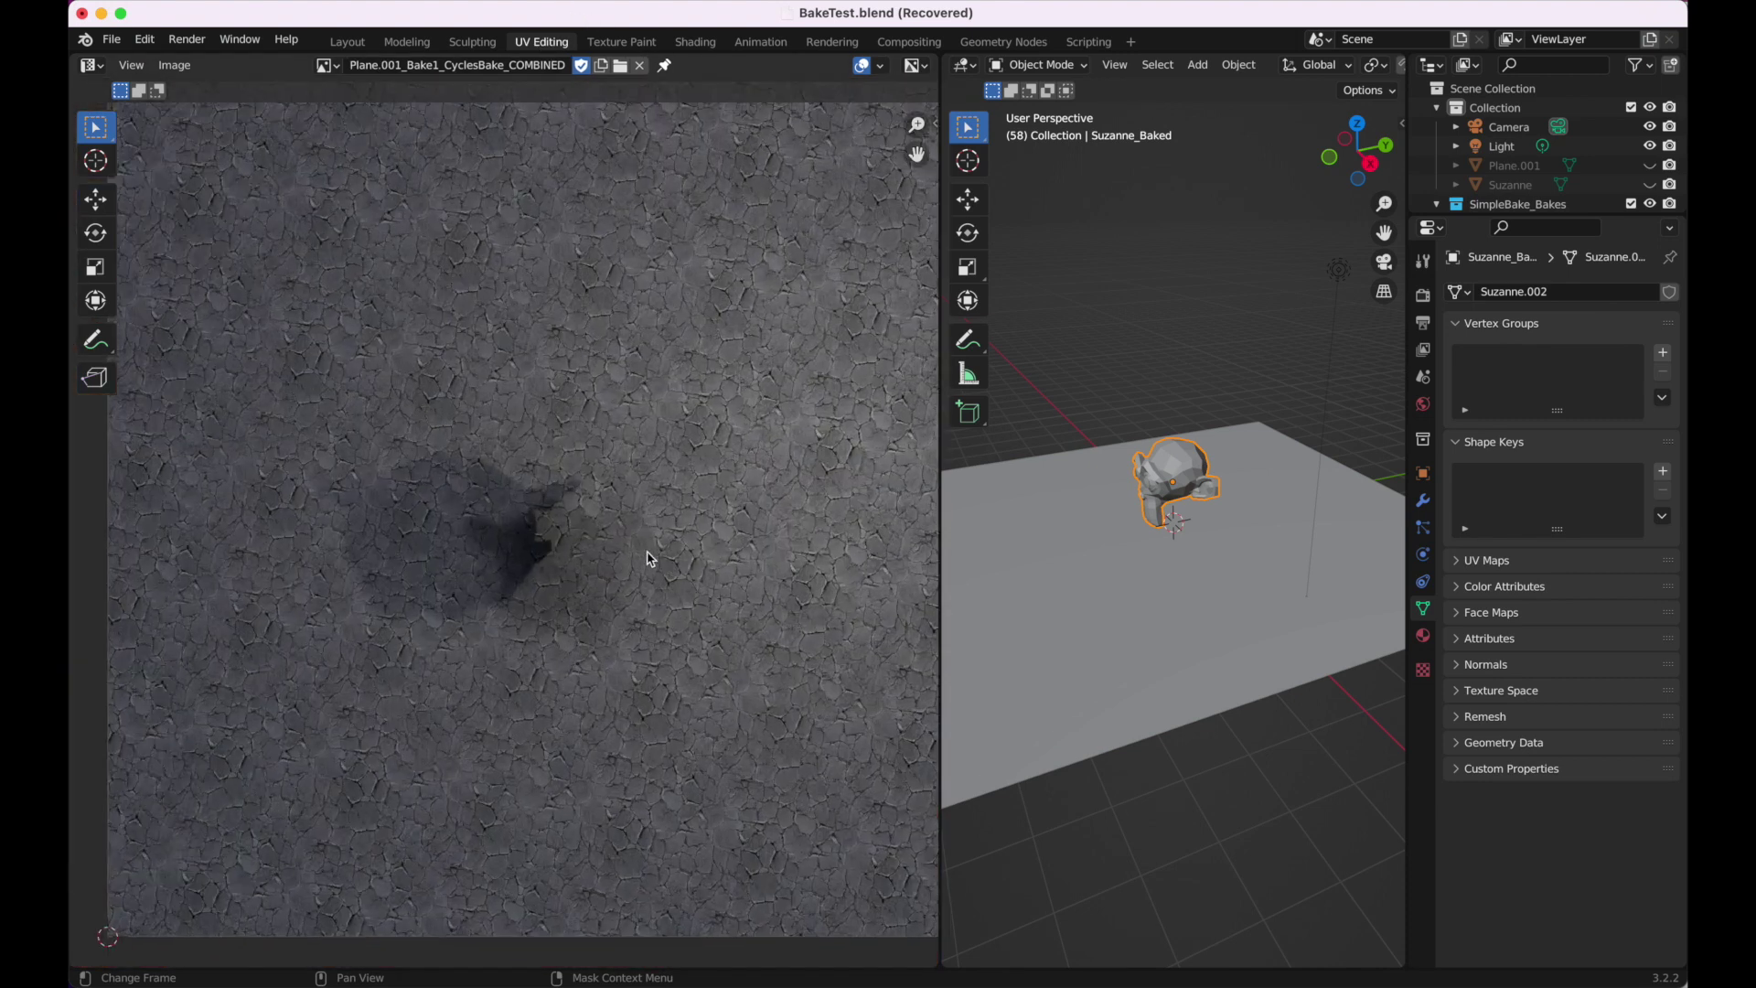
scroll(647, 557, up, 1)
scroll(649, 558, up, 1)
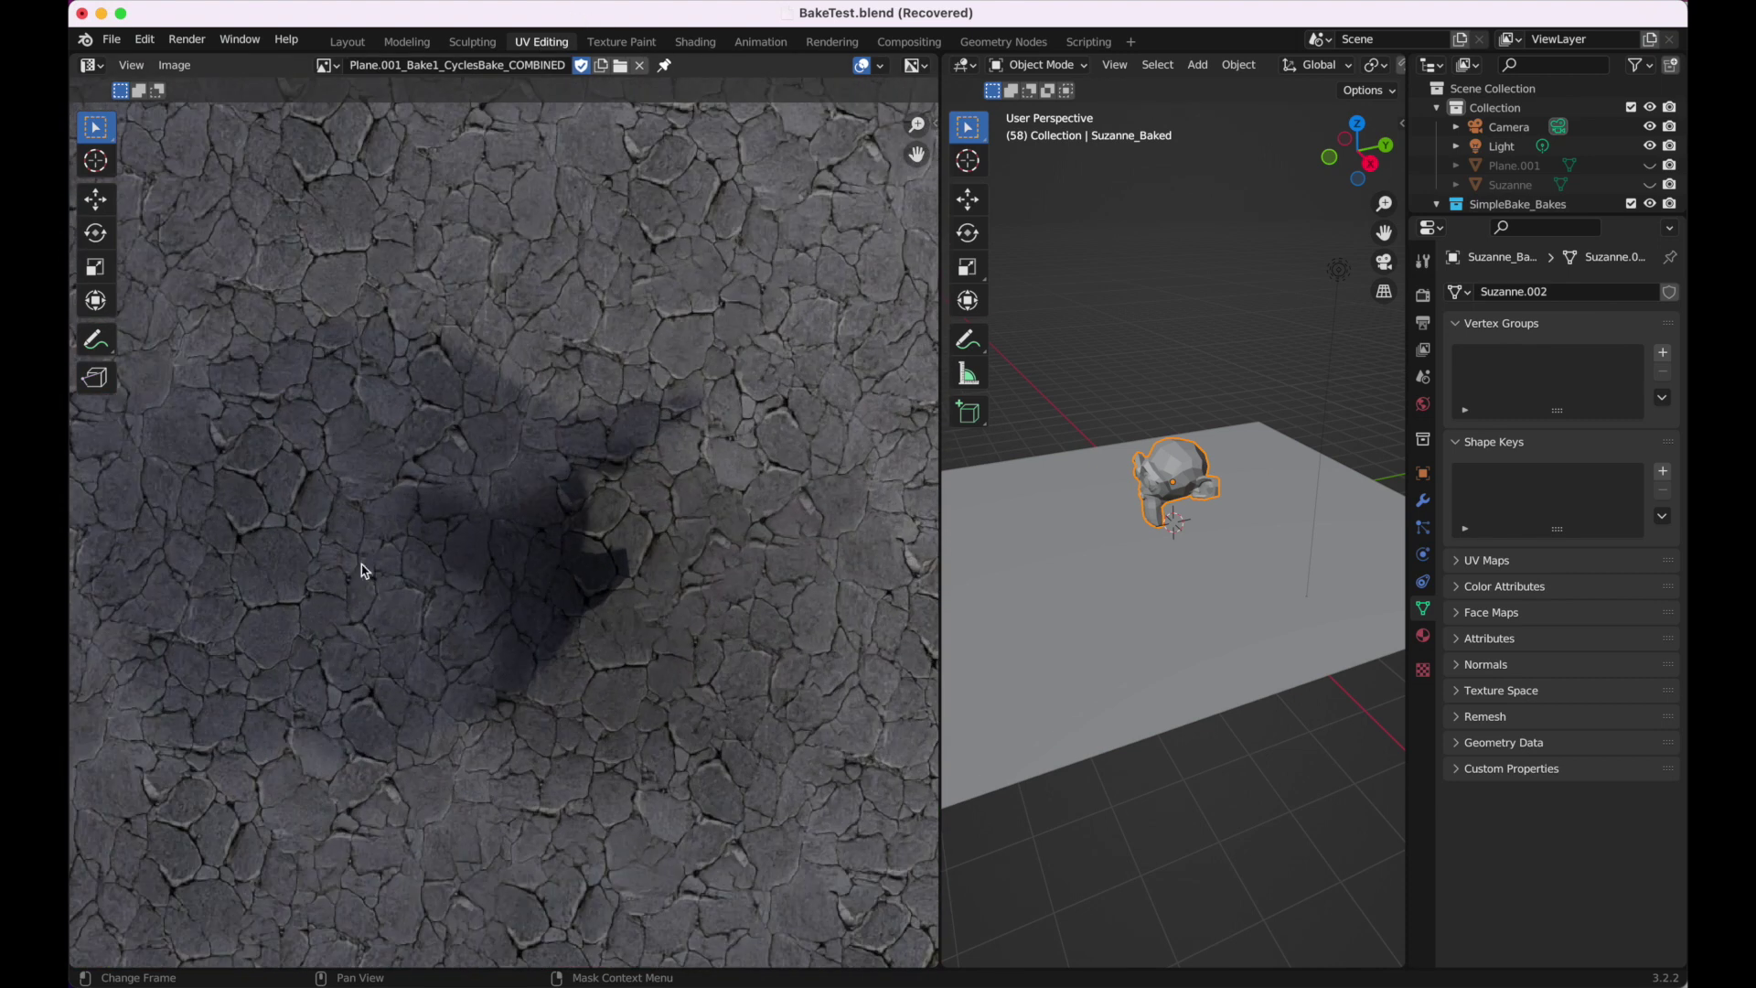
scroll(361, 572, down, 1)
scroll(361, 571, down, 1)
scroll(361, 571, down, 2)
scroll(361, 572, down, 1)
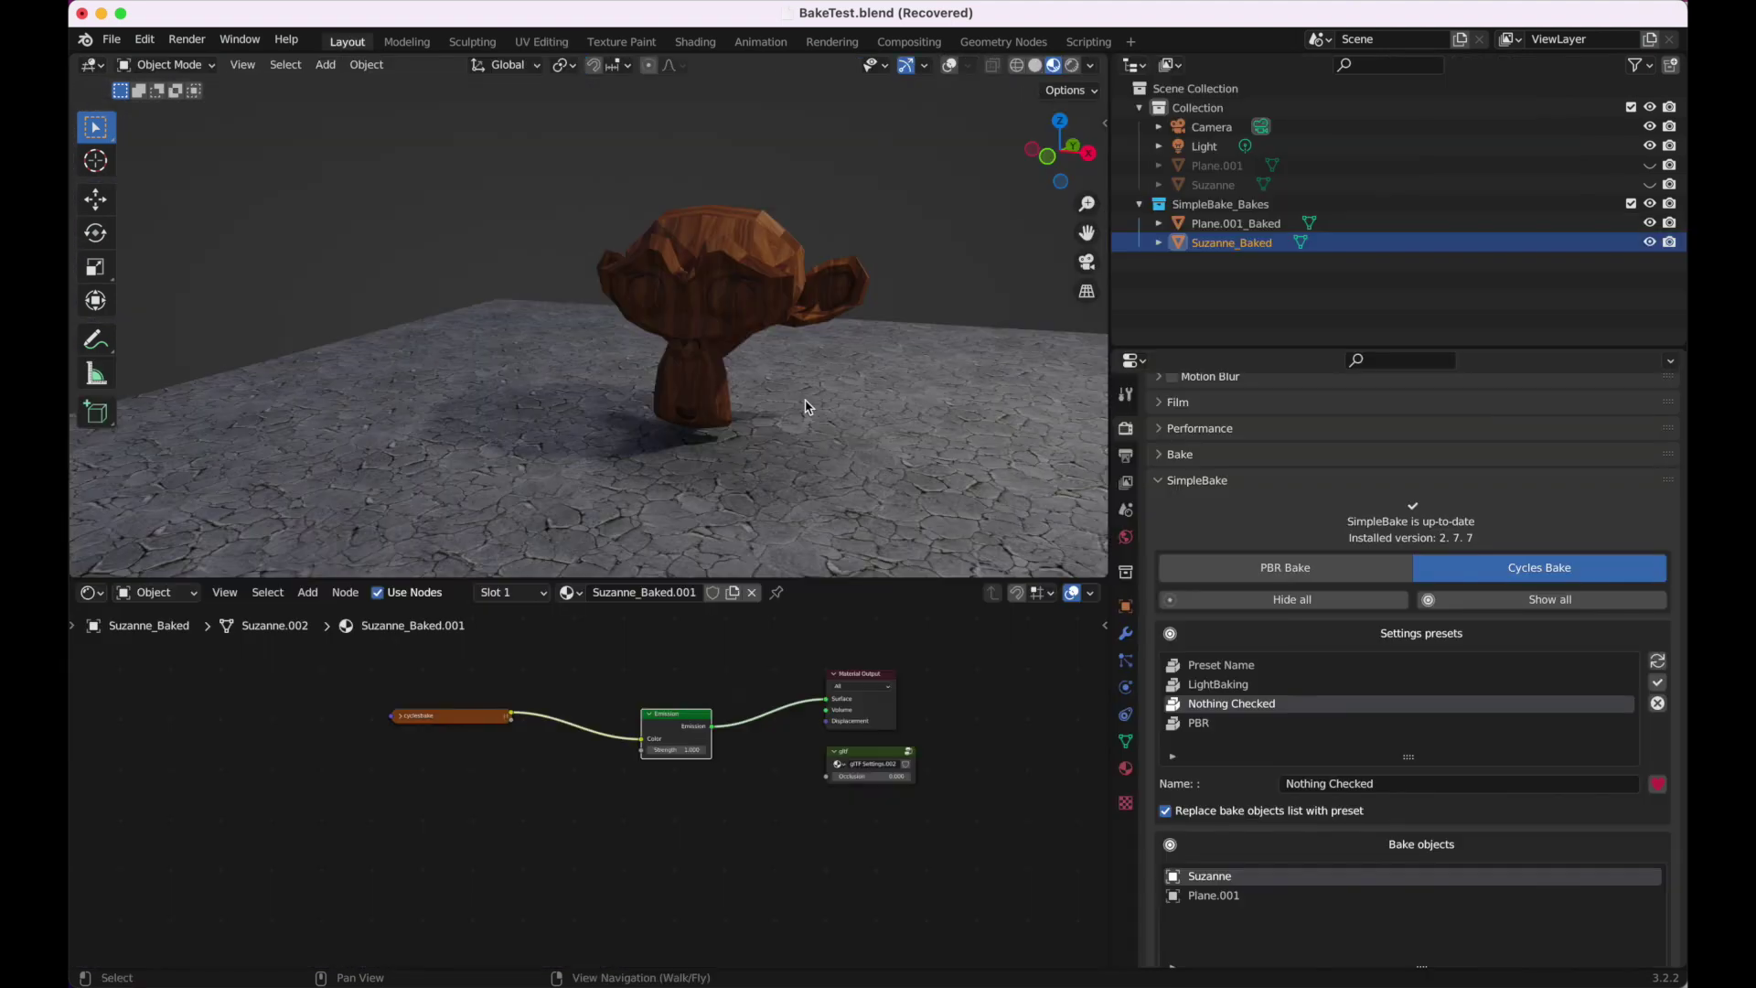
key(shift+grave)
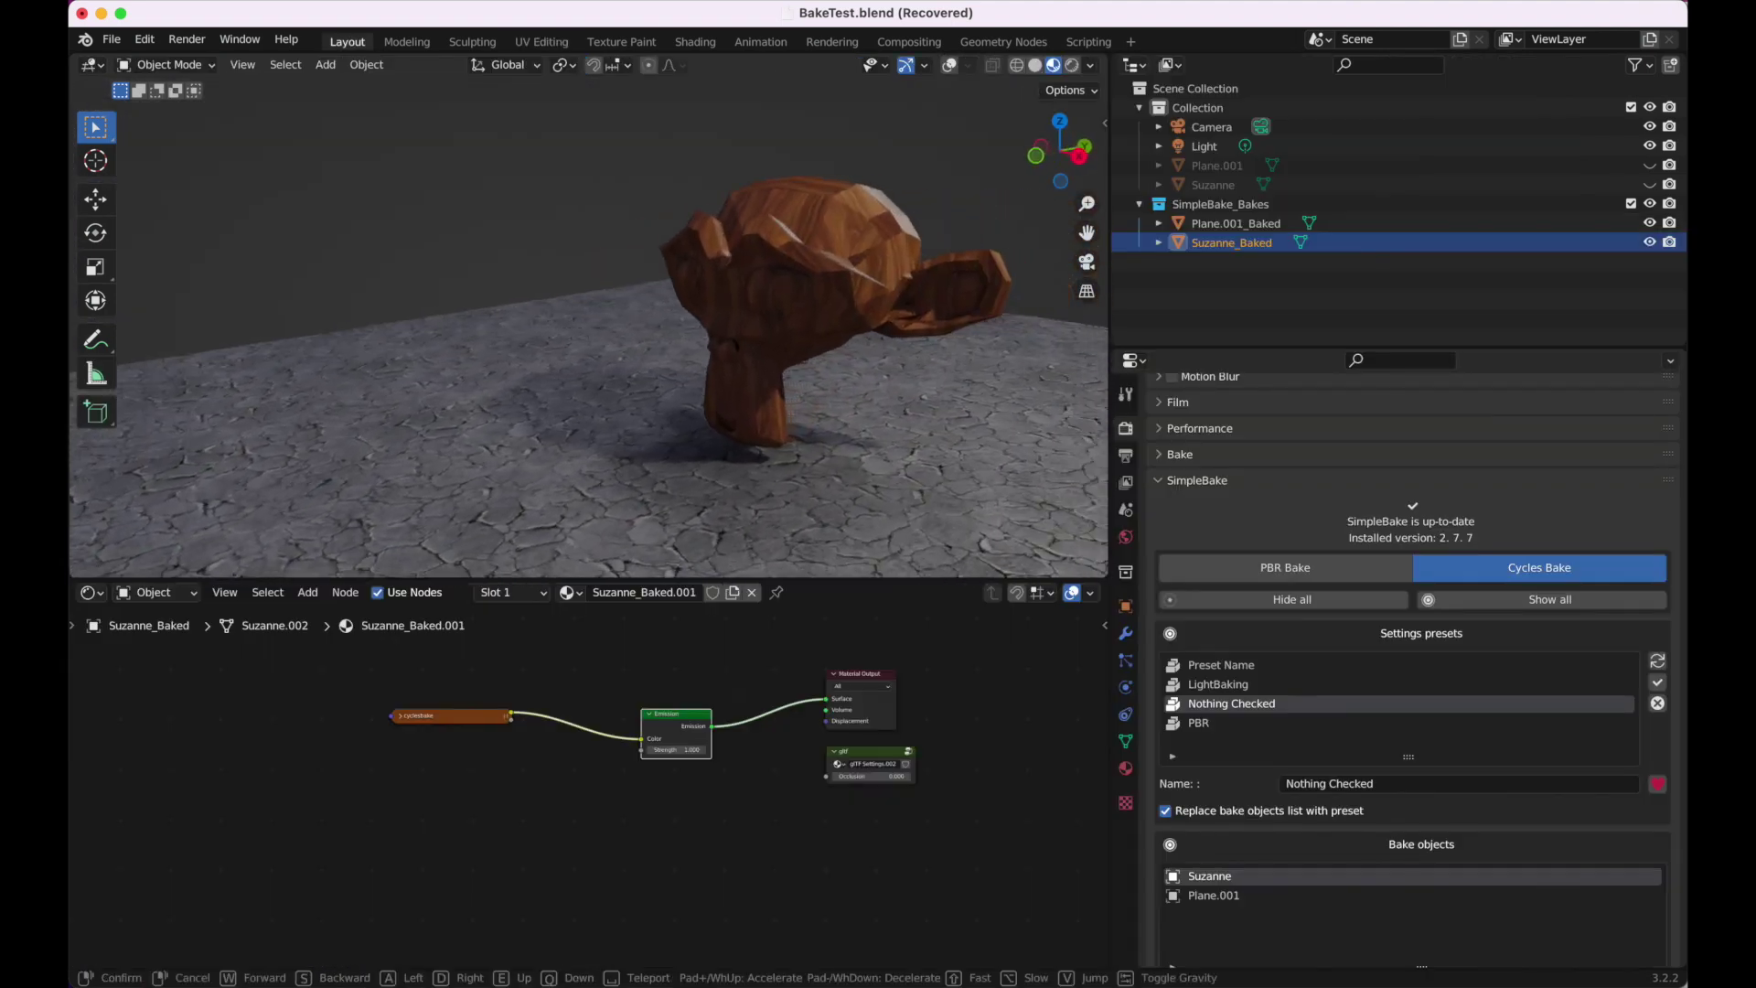
key(s)
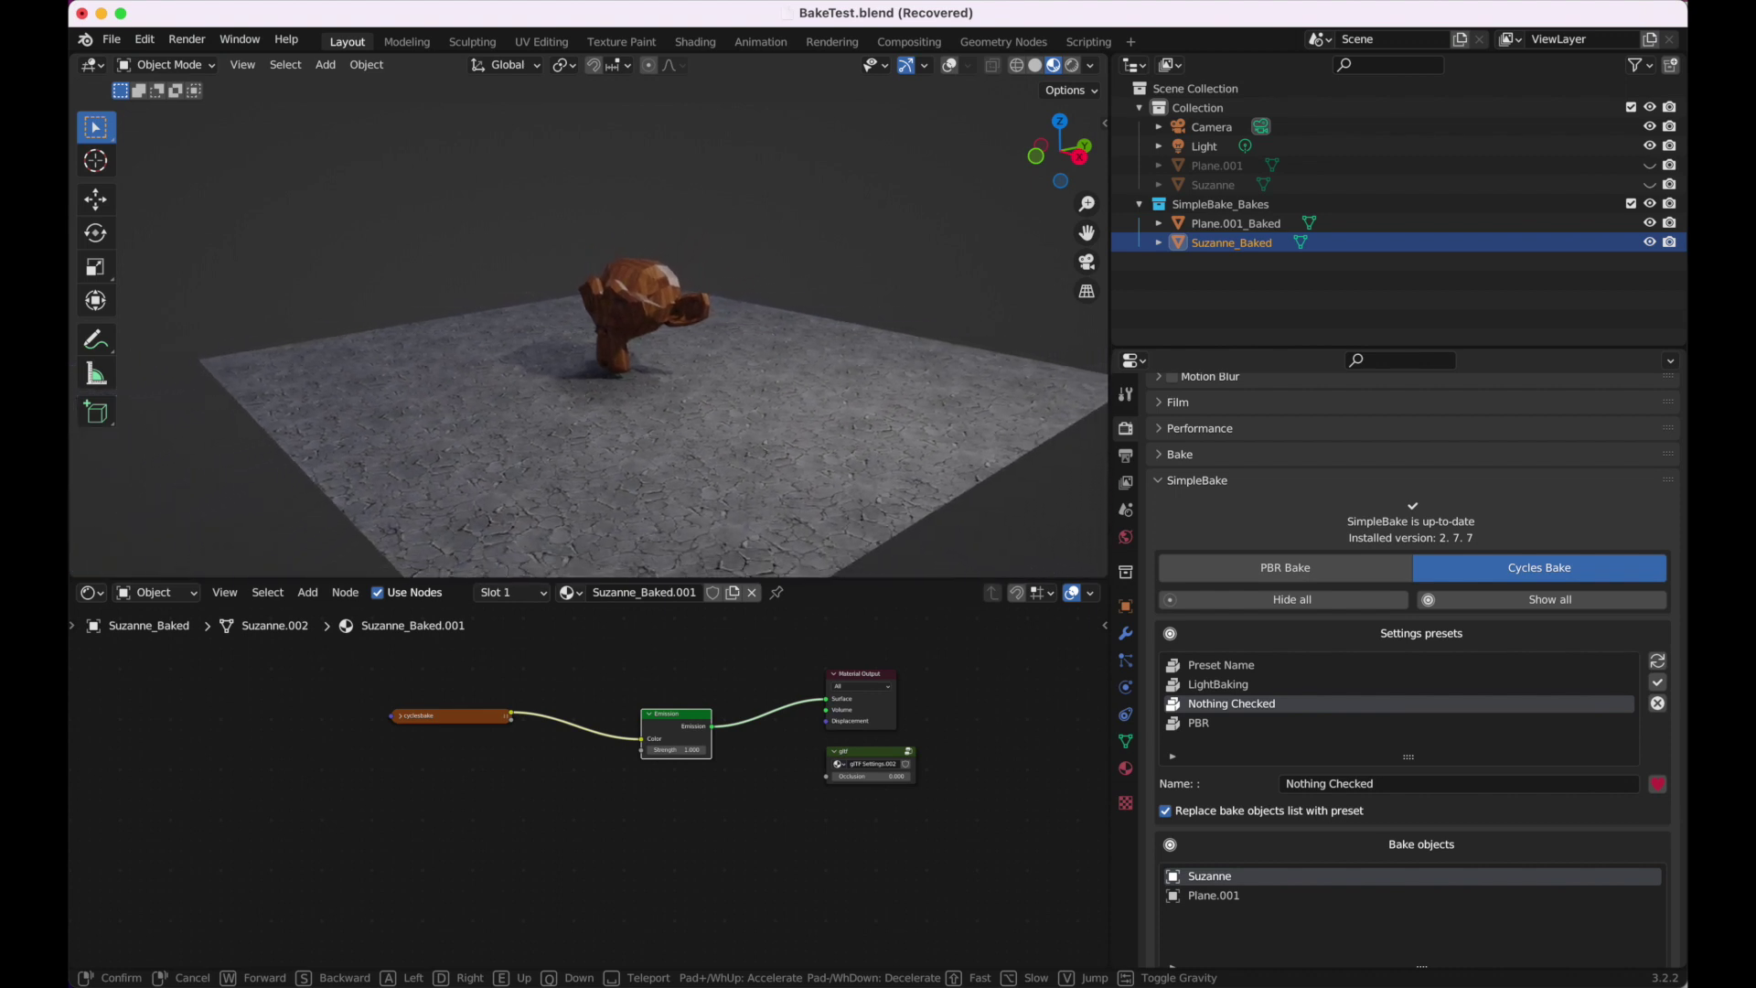
key(w)
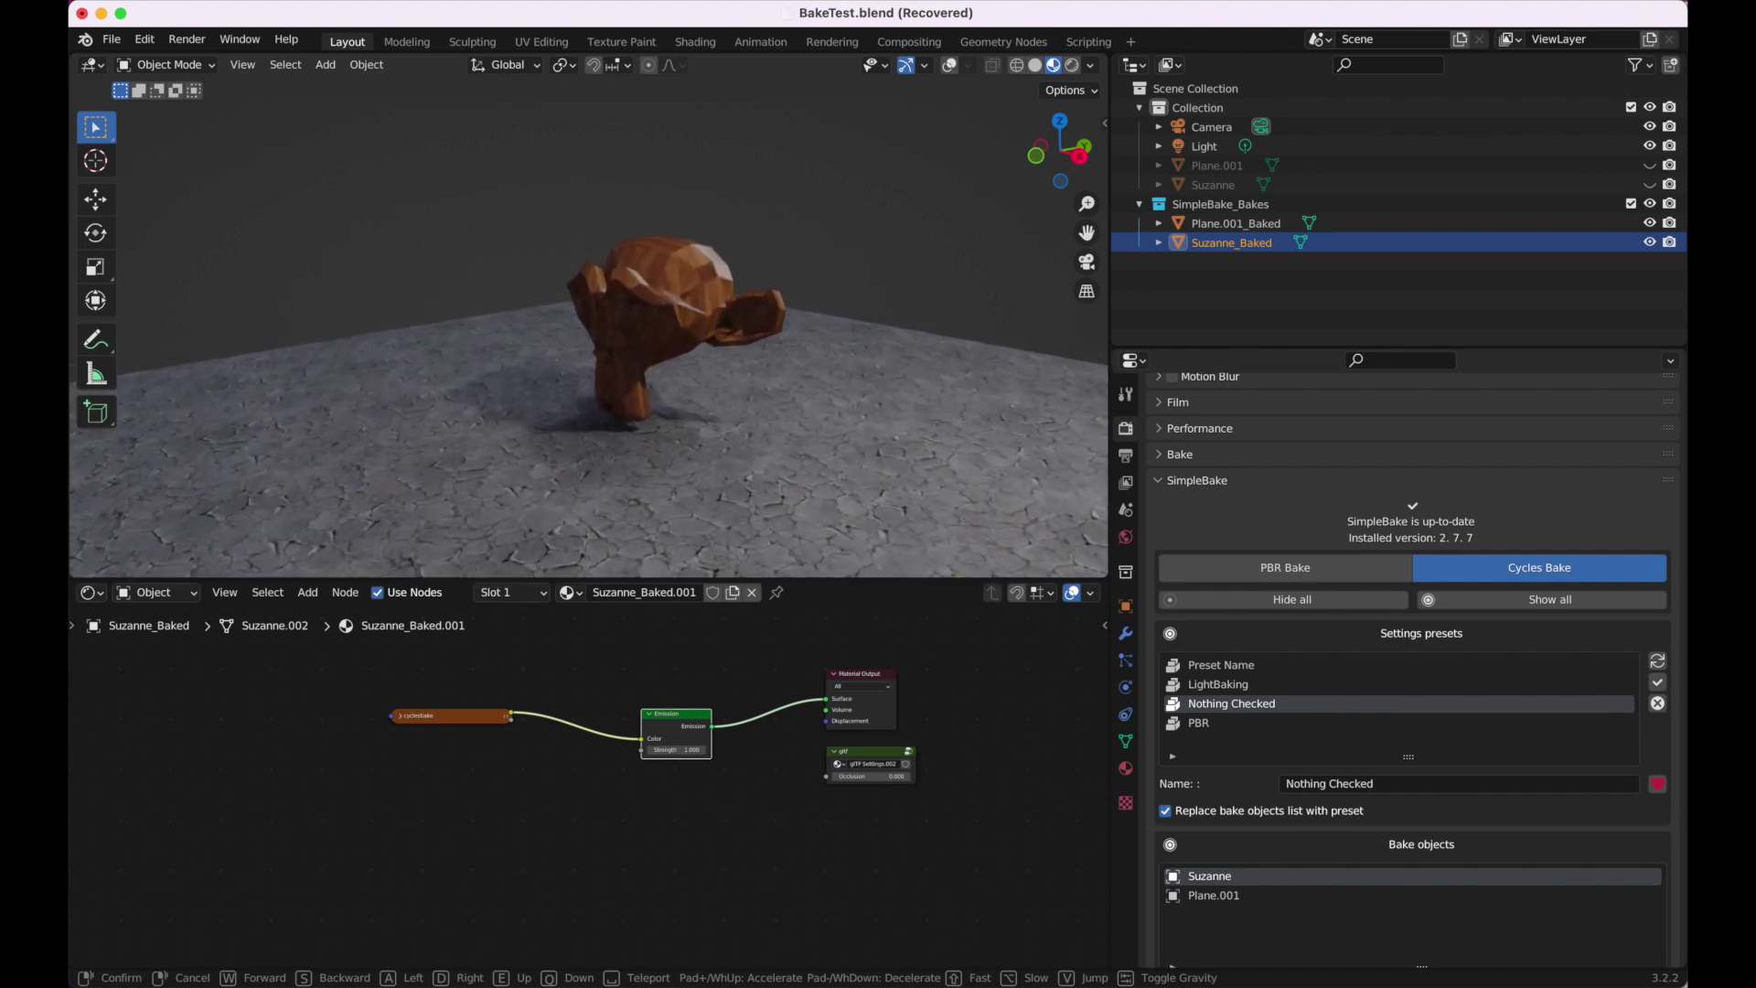
key(w)
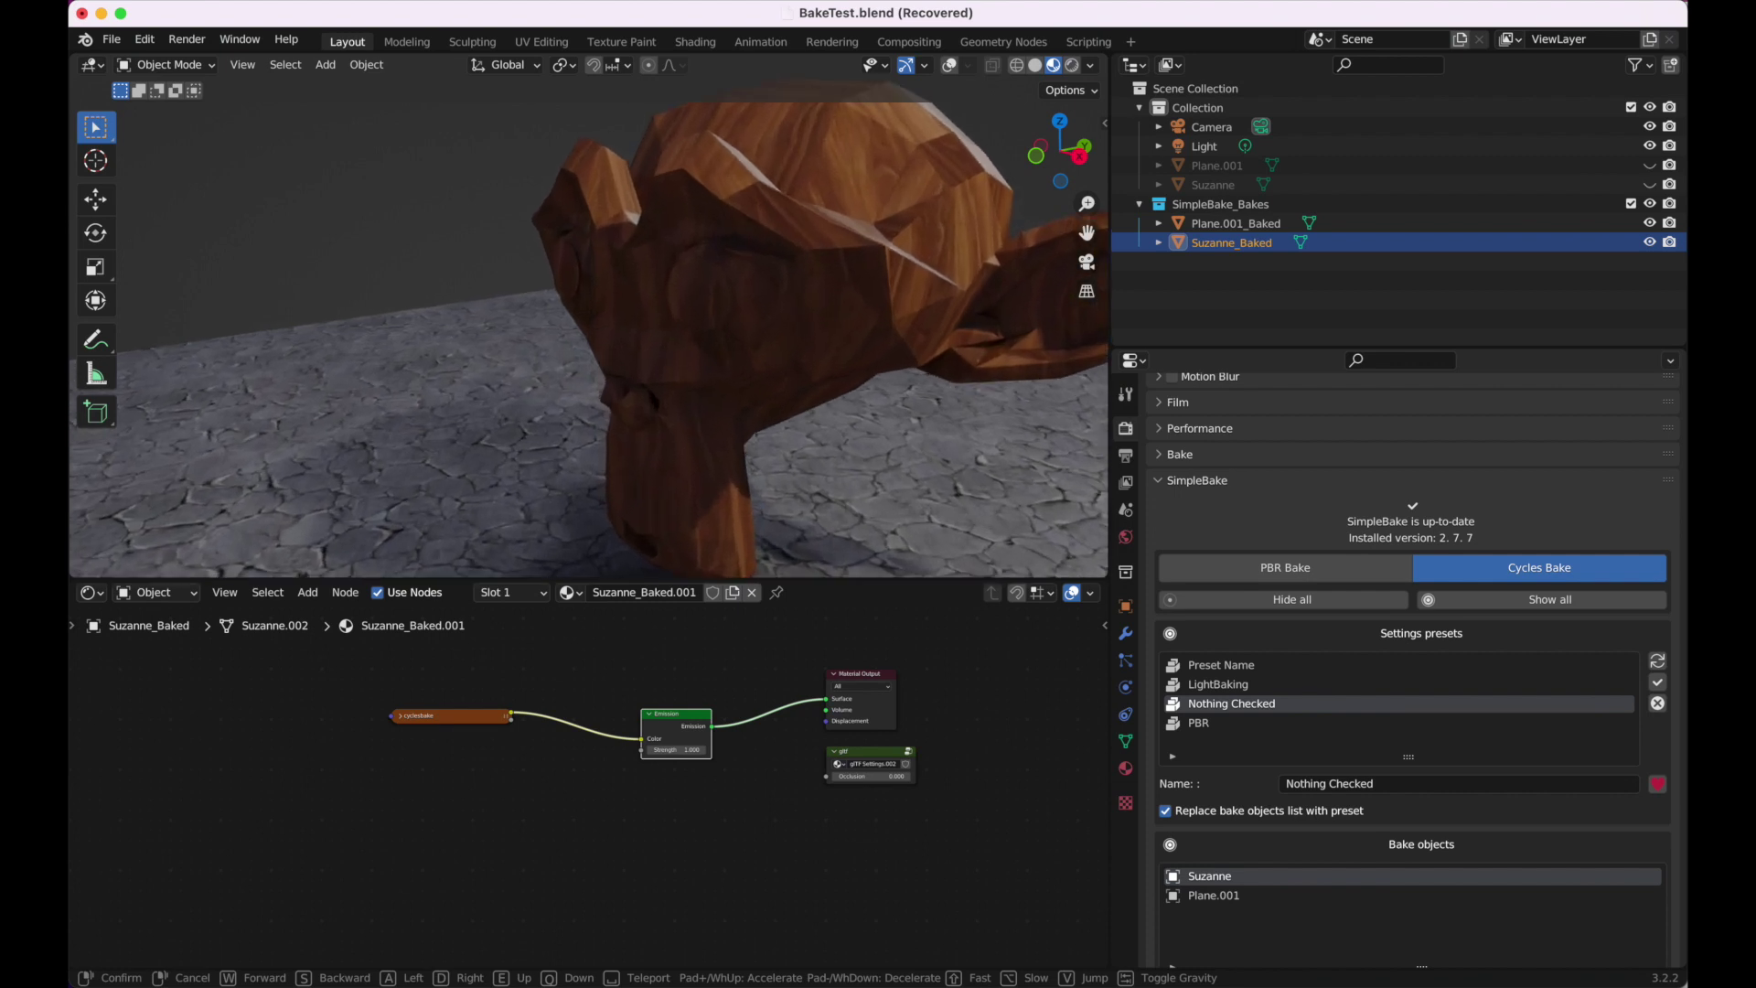
key(s)
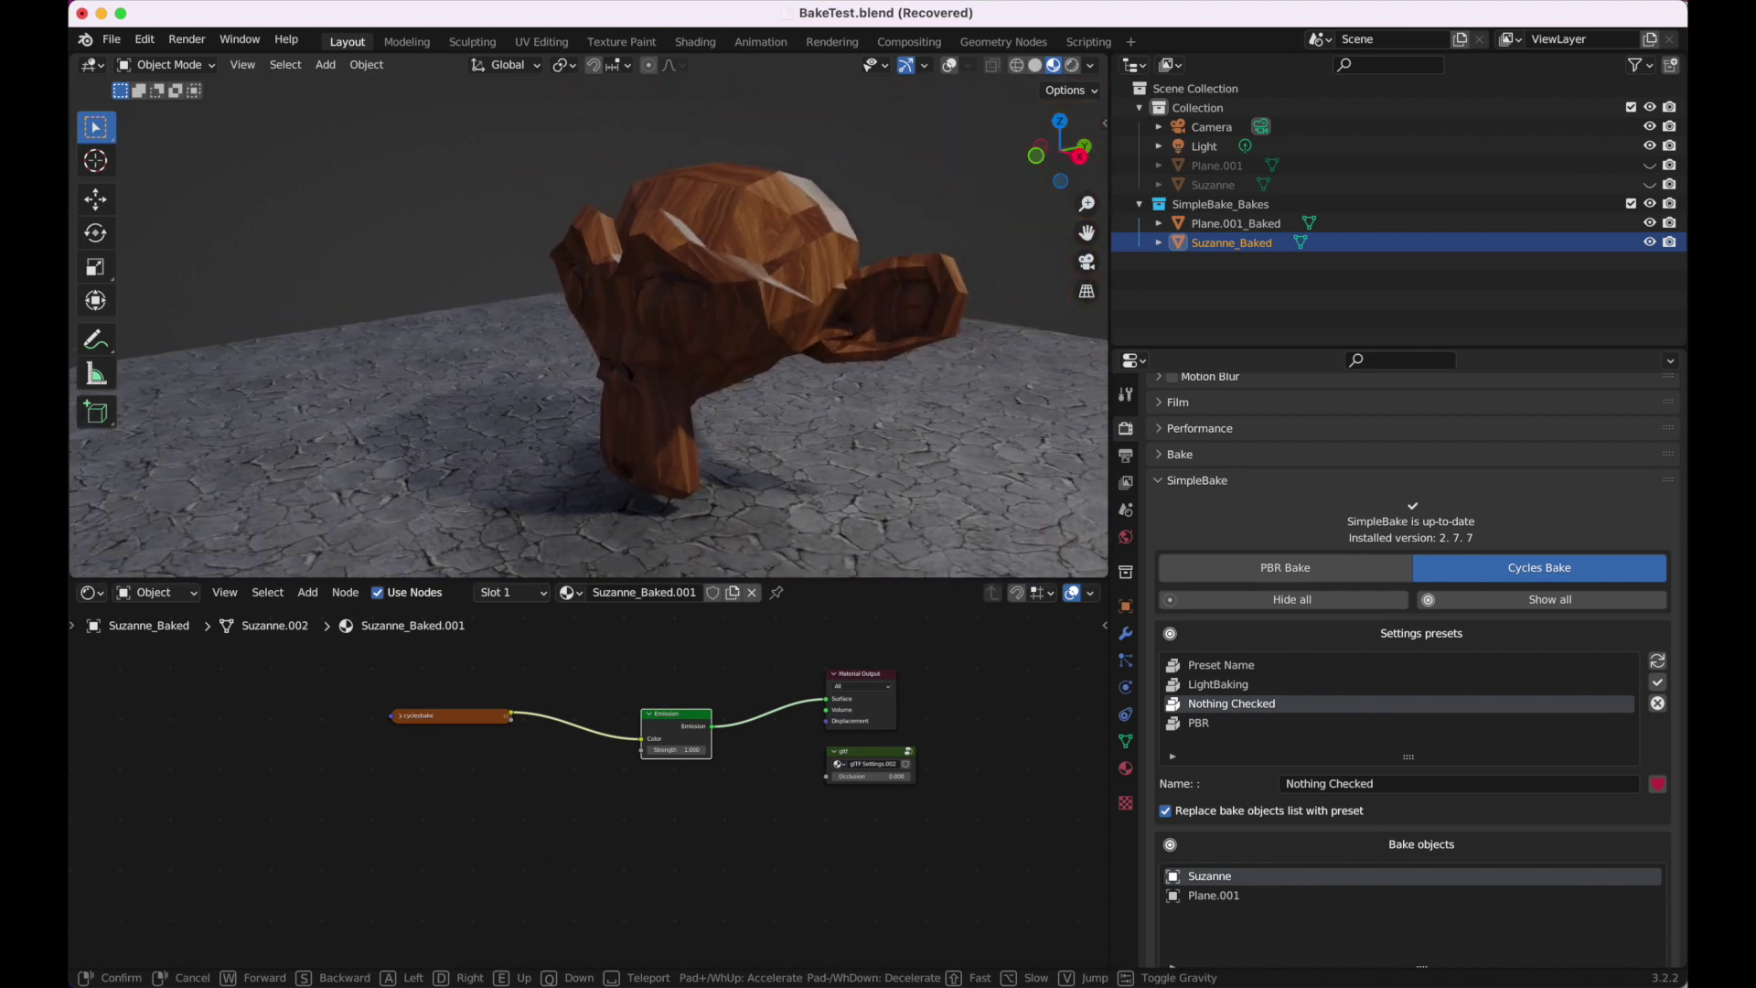
key(s)
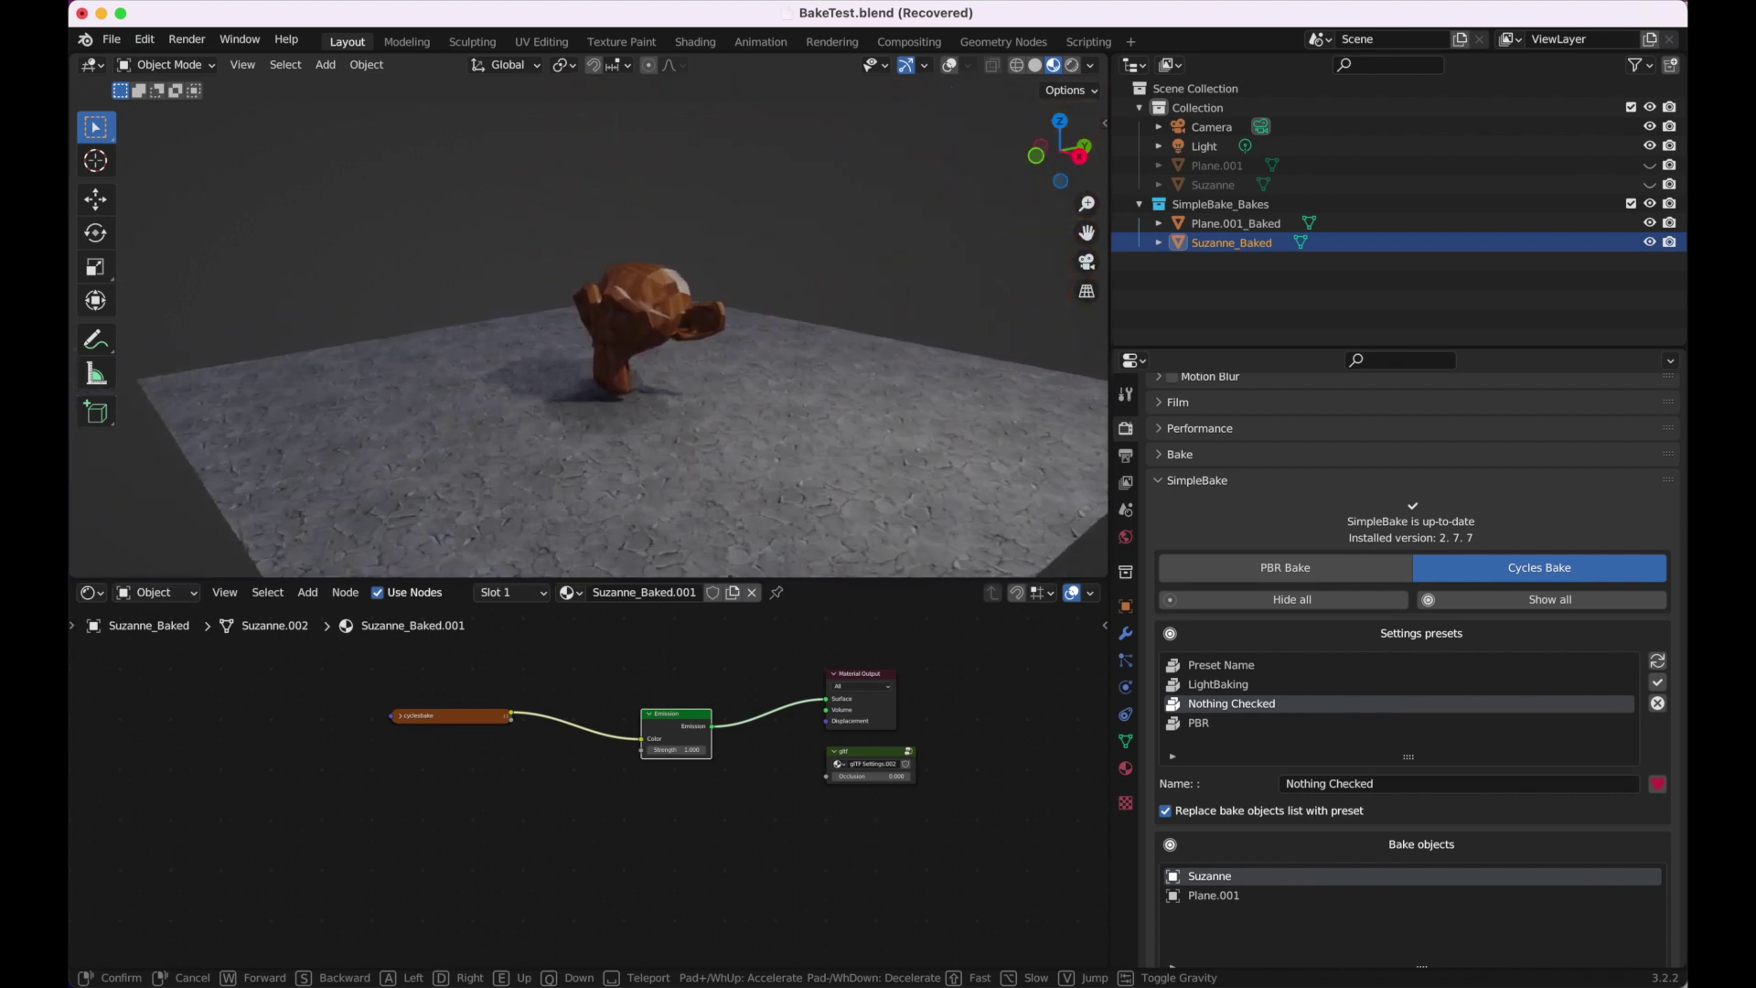
key(w)
click(587, 335)
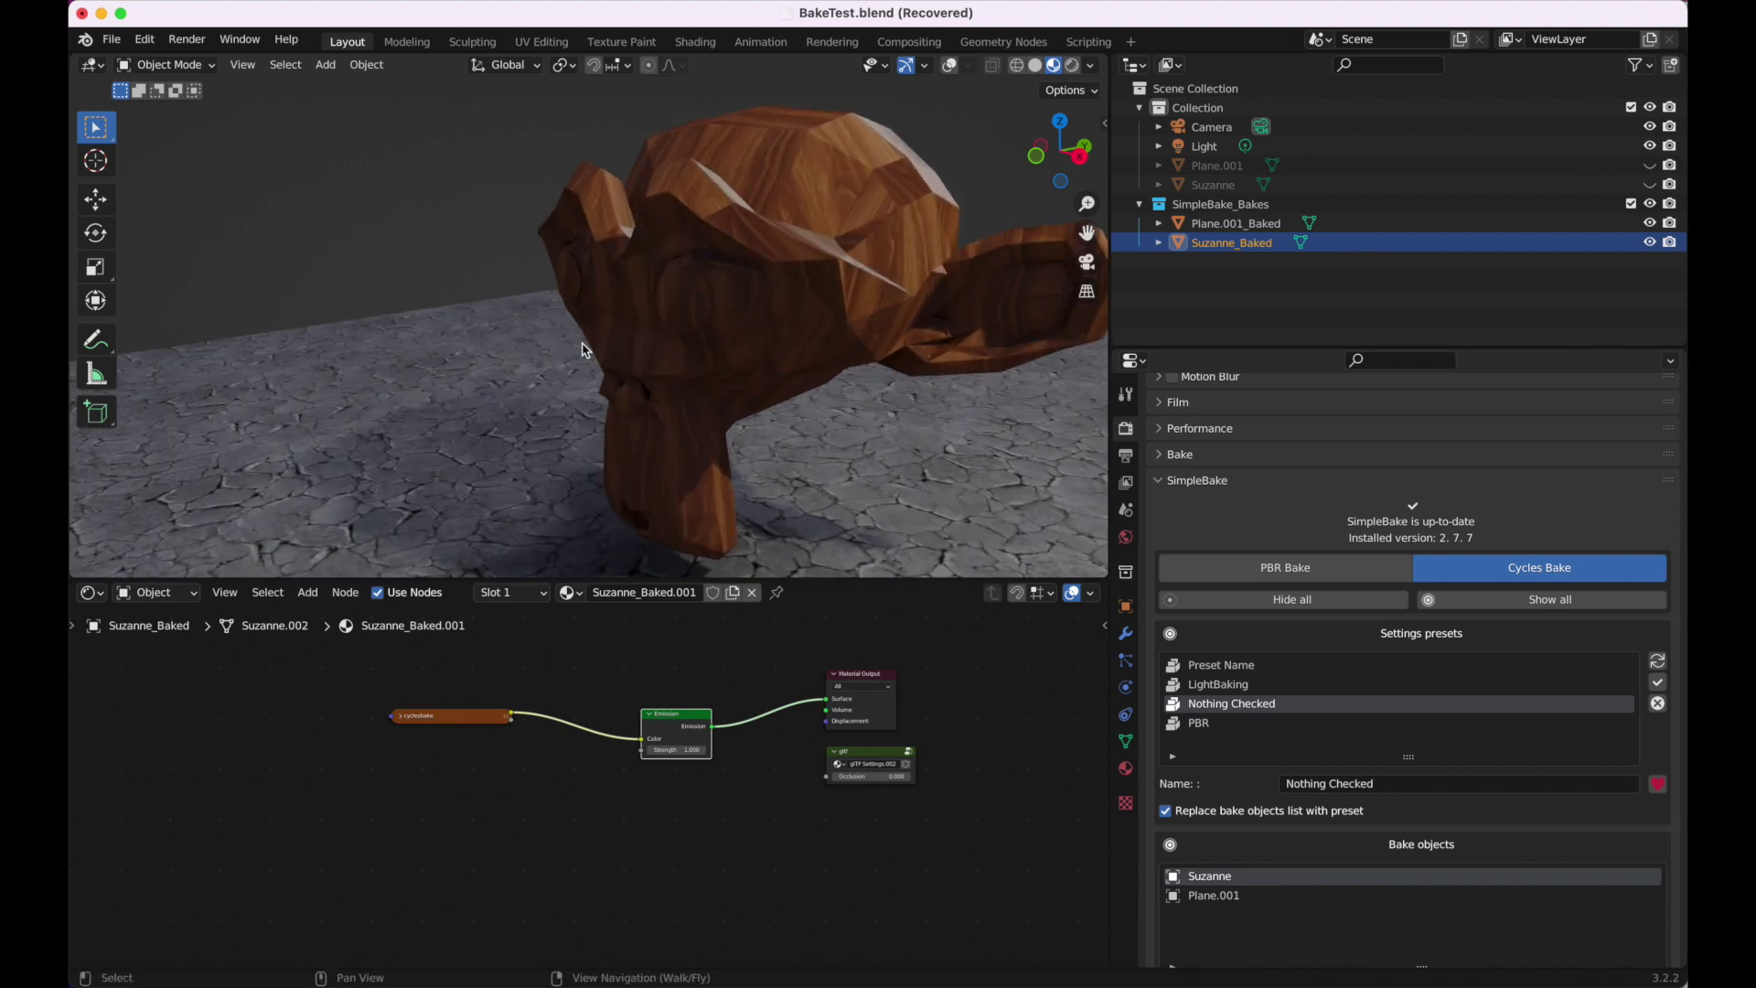
key(shift+grave)
key(s)
click(587, 335)
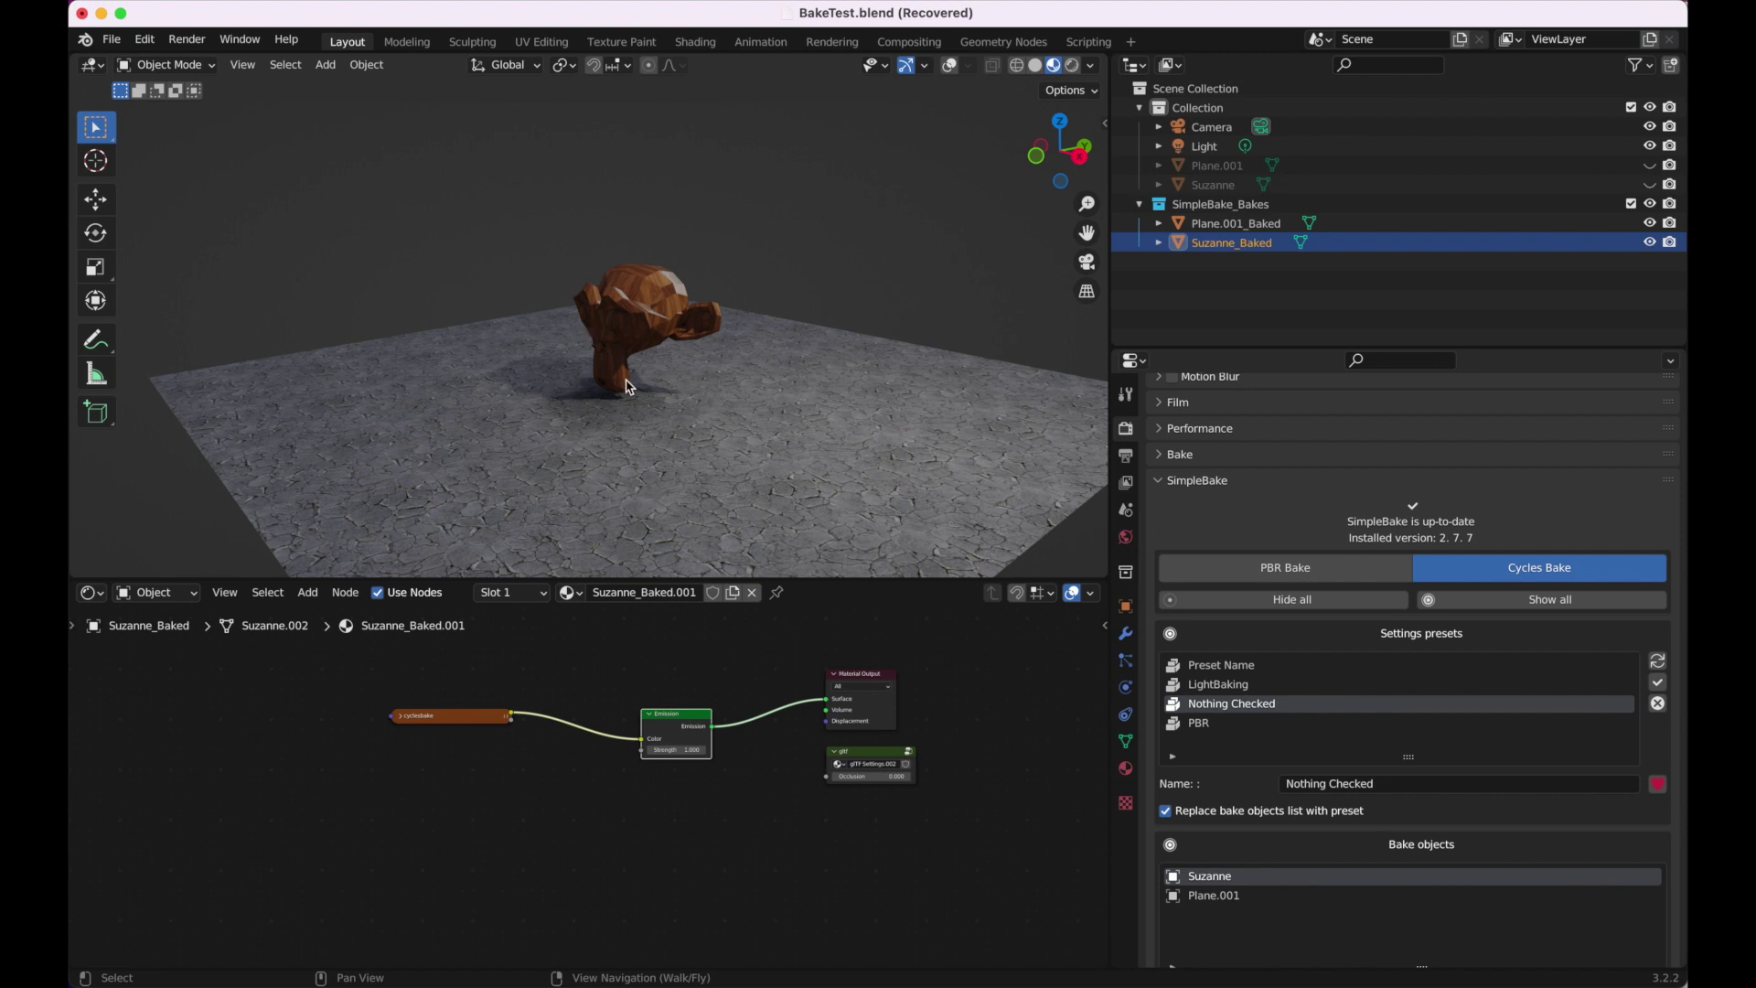
key(shift+grave)
click(828, 328)
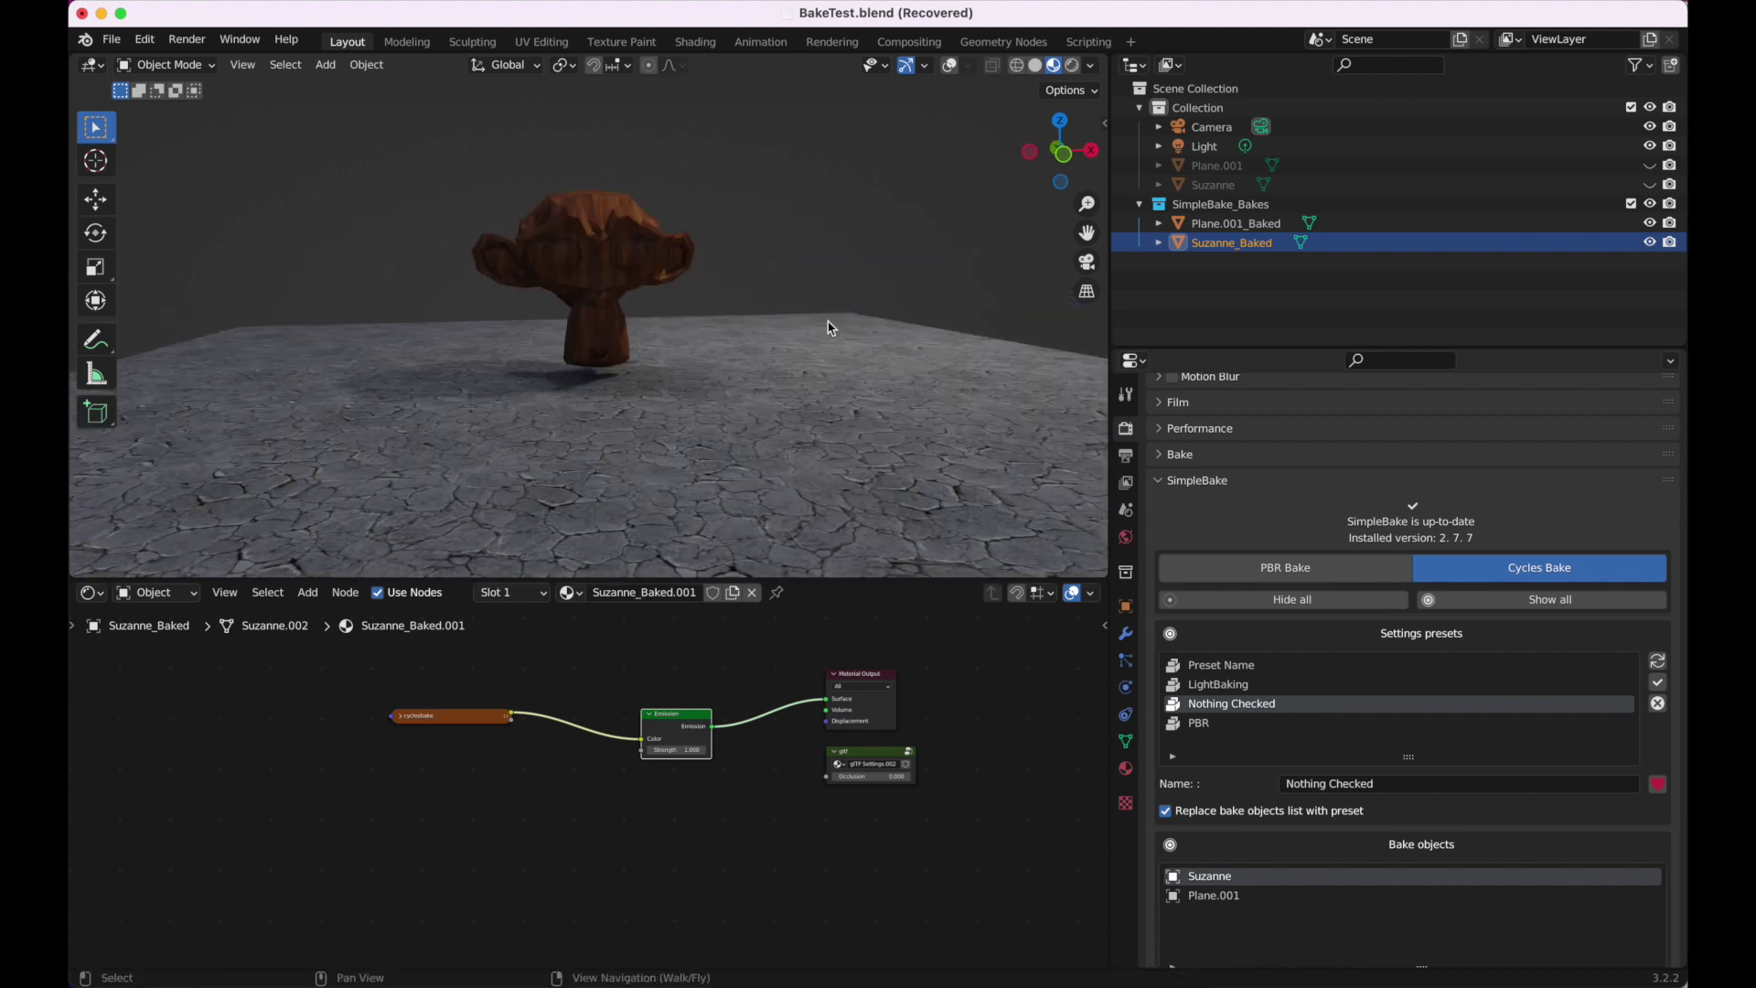